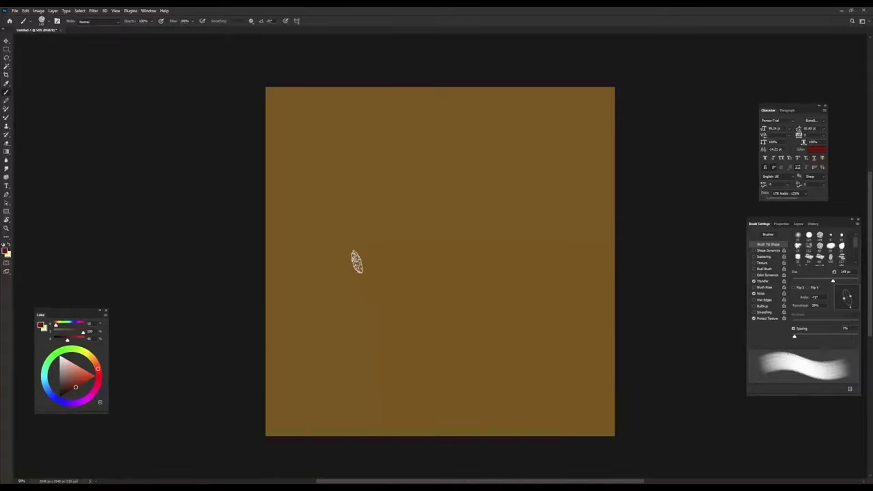
Step: Paint the first dark red head mass and trim its edges with sampled ochre
{"action": "mouse_move", "coordinate": [371, 332]}
{"action": "left_mouse_down"}
{"action": "mouse_move", "coordinate": [335, 195]}
{"action": "mouse_move", "coordinate": [423, 160]}
{"action": "mouse_move", "coordinate": [444, 332]}
{"action": "mouse_move", "coordinate": [419, 146]}
{"action": "mouse_move", "coordinate": [446, 200]}
{"action": "mouse_move", "coordinate": [450, 374]}
{"action": "mouse_move", "coordinate": [364, 331]}
{"action": "mouse_move", "coordinate": [344, 200]}
{"action": "mouse_move", "coordinate": [501, 227]}
{"action": "mouse_move", "coordinate": [340, 251]}
{"action": "left_mouse_up"}
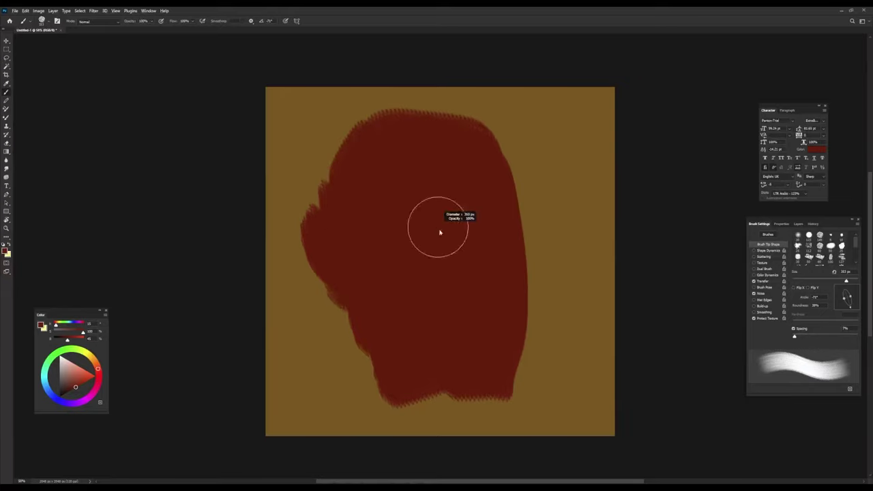
{"action": "left_click", "coordinate": [306, 162], "text": "alt"}
{"action": "mouse_move", "coordinate": [307, 161]}
{"action": "left_mouse_down"}
{"action": "mouse_move", "coordinate": [332, 141]}
{"action": "mouse_move", "coordinate": [312, 211]}
{"action": "mouse_move", "coordinate": [327, 296]}
{"action": "mouse_move", "coordinate": [351, 296]}
{"action": "mouse_move", "coordinate": [368, 356]}
{"action": "mouse_move", "coordinate": [464, 414]}
{"action": "mouse_move", "coordinate": [517, 403]}
{"action": "mouse_move", "coordinate": [452, 401]}
{"action": "mouse_move", "coordinate": [530, 268]}
{"action": "left_mouse_up"}
{"action": "left_click", "coordinate": [527, 236], "text": "alt"}
Step: Add the right ear, round out the left ear, and paint out the stray red streak
{"action": "mouse_move", "coordinate": [527, 235]}
{"action": "left_mouse_down"}
{"action": "mouse_move", "coordinate": [514, 225]}
{"action": "mouse_move", "coordinate": [531, 223]}
{"action": "left_mouse_up"}
{"action": "left_click", "coordinate": [527, 199], "text": "alt"}
{"action": "left_click", "coordinate": [353, 205], "text": "alt"}
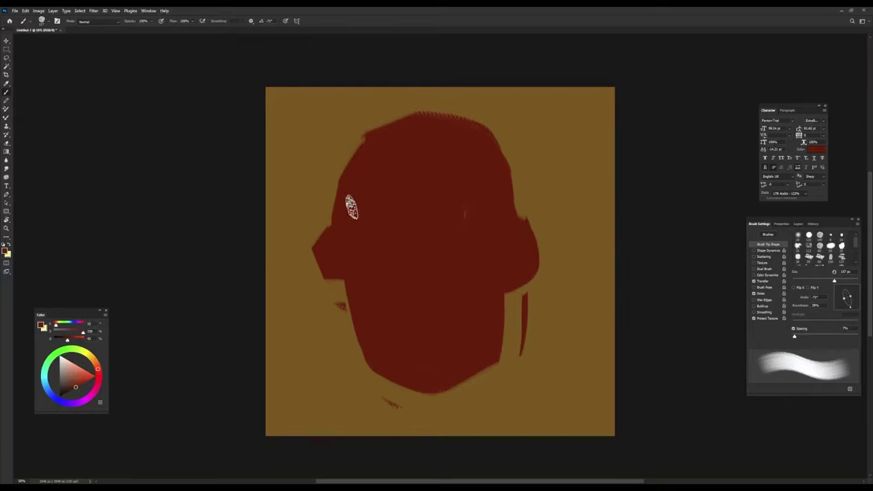
{"action": "left_click_drag", "start_coordinate": [331, 230], "coordinate": [354, 283]}
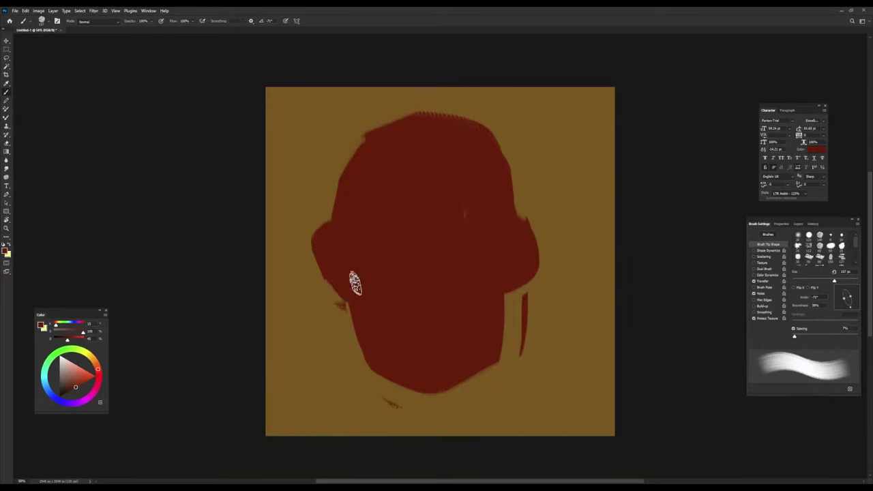
{"action": "left_click", "coordinate": [557, 290], "text": "alt"}
{"action": "left_click_drag", "start_coordinate": [535, 301], "coordinate": [520, 382]}
{"action": "left_click", "coordinate": [360, 242], "text": "alt"}
Step: Shade the left ear area in a darker red and sample that shade
{"action": "left_click_drag", "start_coordinate": [75, 386], "coordinate": [70, 390]}
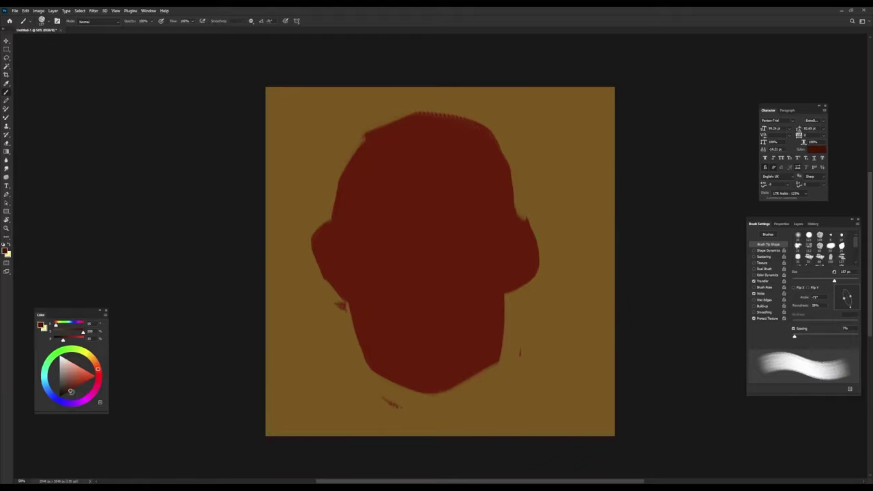
{"action": "mouse_move", "coordinate": [327, 284]}
{"action": "left_mouse_down"}
{"action": "mouse_move", "coordinate": [328, 267]}
{"action": "mouse_move", "coordinate": [350, 257]}
{"action": "mouse_move", "coordinate": [348, 189]}
{"action": "mouse_move", "coordinate": [334, 182]}
{"action": "mouse_move", "coordinate": [340, 176]}
{"action": "mouse_move", "coordinate": [388, 136]}
{"action": "mouse_move", "coordinate": [433, 125]}
{"action": "mouse_move", "coordinate": [493, 142]}
{"action": "mouse_move", "coordinate": [483, 194]}
{"action": "mouse_move", "coordinate": [424, 156]}
{"action": "mouse_move", "coordinate": [494, 164]}
{"action": "mouse_move", "coordinate": [363, 184]}
{"action": "mouse_move", "coordinate": [343, 273]}
{"action": "mouse_move", "coordinate": [391, 335]}
{"action": "left_mouse_up"}
{"action": "left_click", "coordinate": [347, 261], "text": "alt"}
Step: At 90% brush opacity, paint darker red down the face's left side and jaw
{"action": "key", "text": "9"}
{"action": "mouse_move", "coordinate": [373, 239]}
{"action": "left_mouse_down"}
{"action": "mouse_move", "coordinate": [397, 335]}
{"action": "mouse_move", "coordinate": [444, 316]}
{"action": "mouse_move", "coordinate": [481, 345]}
{"action": "mouse_move", "coordinate": [450, 331]}
{"action": "mouse_move", "coordinate": [384, 364]}
{"action": "mouse_move", "coordinate": [487, 346]}
{"action": "mouse_move", "coordinate": [403, 351]}
{"action": "left_mouse_up"}
{"action": "left_click_drag", "start_coordinate": [424, 267], "coordinate": [440, 305]}
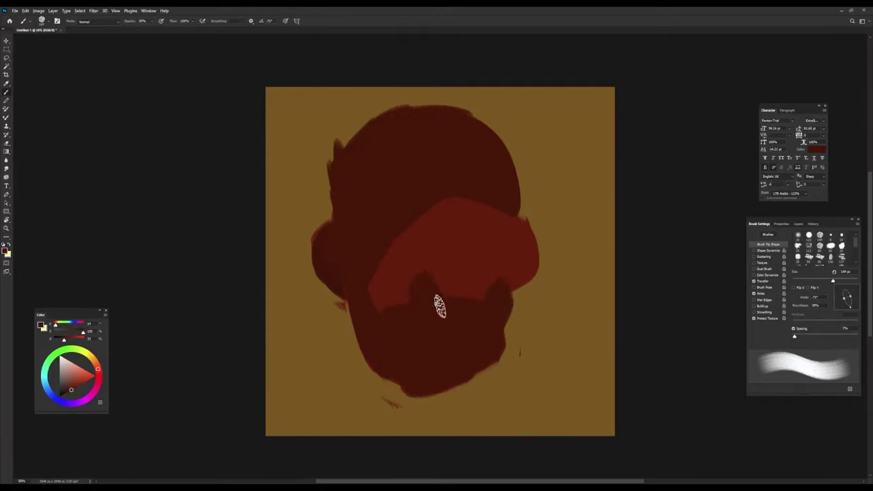
Step: Paint lighter red highlights on the face band, brow and right ear
{"action": "left_click", "coordinate": [429, 259], "text": "alt"}
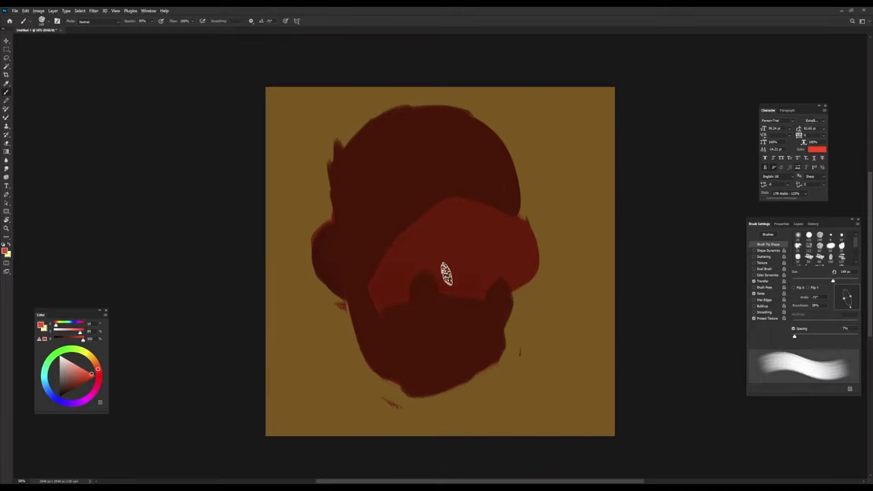
{"action": "mouse_move", "coordinate": [444, 273]}
{"action": "left_mouse_down"}
{"action": "mouse_move", "coordinate": [437, 236]}
{"action": "mouse_move", "coordinate": [445, 232]}
{"action": "left_mouse_up"}
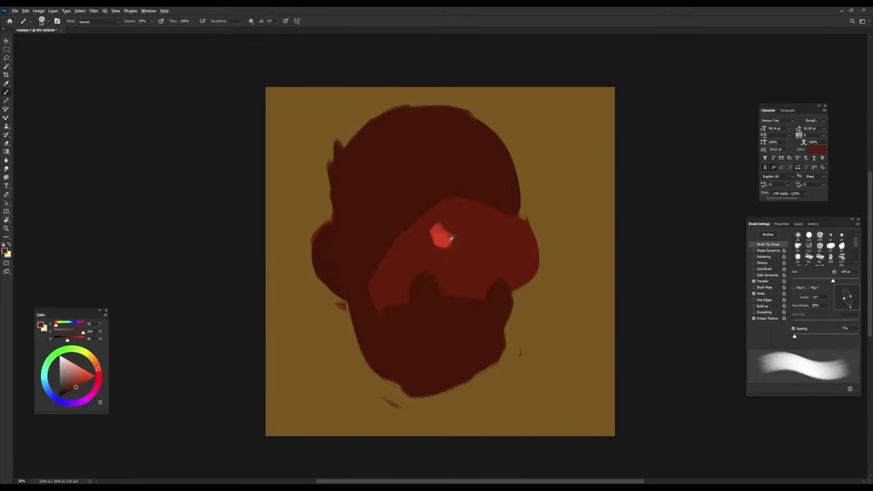
{"action": "mouse_move", "coordinate": [526, 239]}
{"action": "left_mouse_down"}
{"action": "mouse_move", "coordinate": [517, 235]}
{"action": "mouse_move", "coordinate": [511, 259]}
{"action": "left_mouse_up"}
{"action": "left_click", "coordinate": [520, 250], "text": "alt"}
{"action": "left_click", "coordinate": [508, 200], "text": "alt"}
{"action": "left_click_drag", "start_coordinate": [509, 200], "coordinate": [520, 232]}
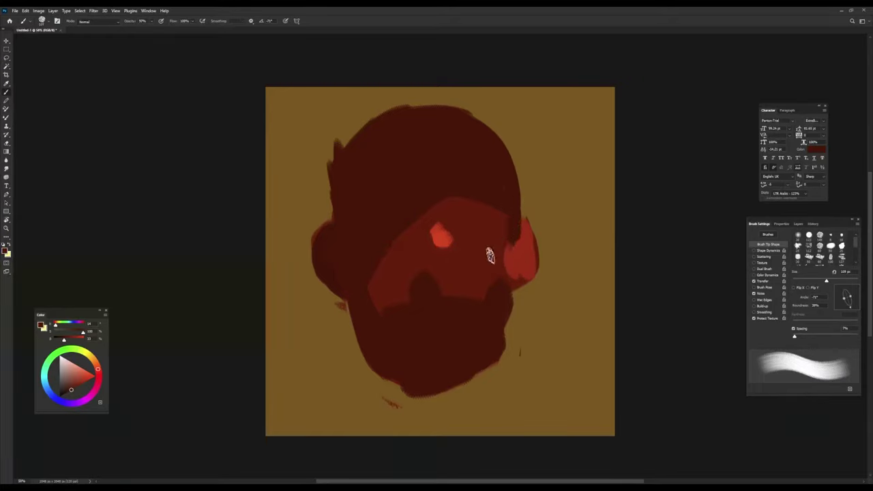
Step: Extend the head's top edge and darken and lengthen the left ear in dark red
{"action": "left_click", "coordinate": [341, 175], "text": "alt"}
{"action": "mouse_move", "coordinate": [416, 123]}
{"action": "left_mouse_down"}
{"action": "mouse_move", "coordinate": [467, 104]}
{"action": "mouse_move", "coordinate": [462, 125]}
{"action": "left_mouse_up"}
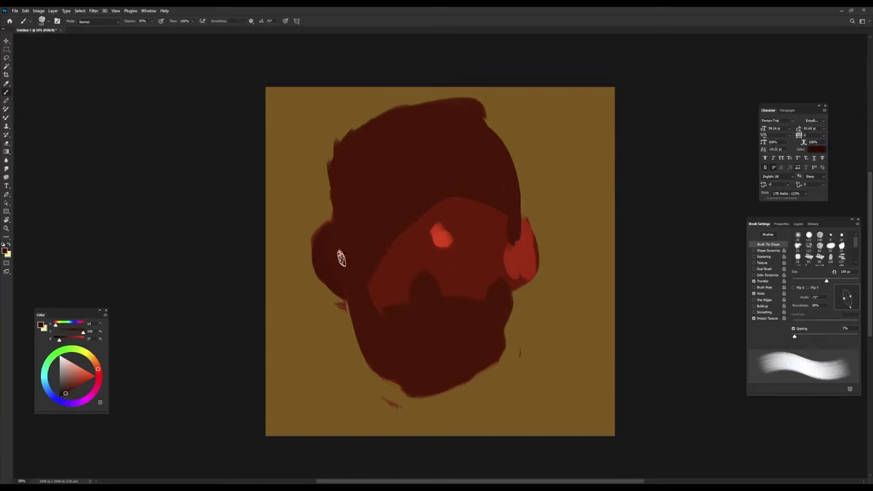
{"action": "left_click_drag", "start_coordinate": [341, 258], "coordinate": [333, 243]}
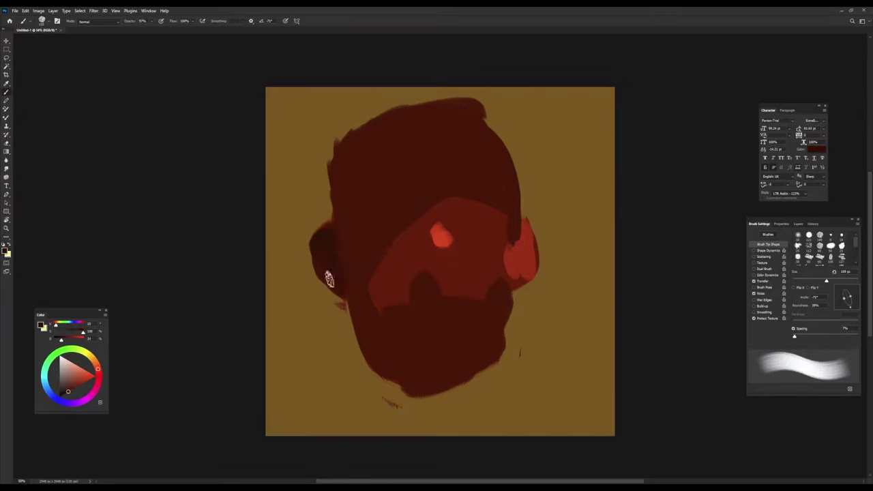
{"action": "mouse_move", "coordinate": [329, 280]}
{"action": "left_mouse_down"}
{"action": "mouse_move", "coordinate": [344, 145]}
{"action": "mouse_move", "coordinate": [363, 155]}
{"action": "left_mouse_up"}
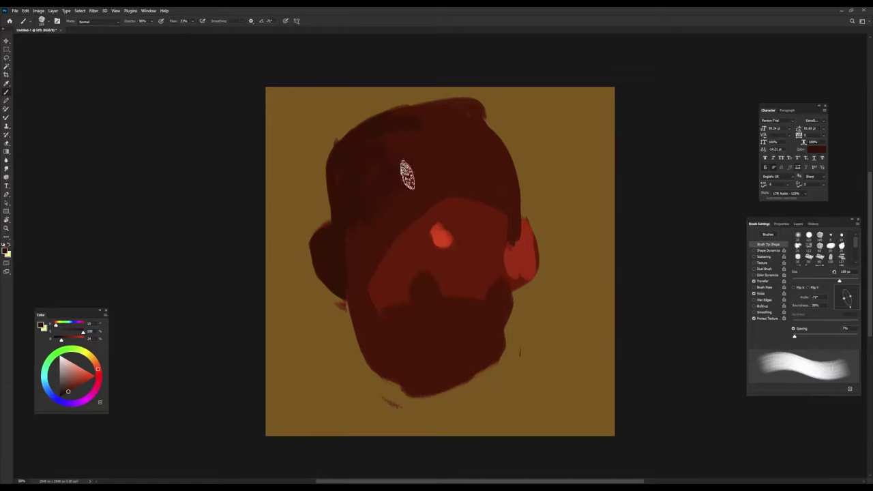
Step: Rotate the brush tip to about 64° and cover the light patch left of the nose in darker red
{"action": "key", "text": "shift+Left"}
{"action": "key", "text": "shift+Left"}
{"action": "key", "text": "shift+Left"}
{"action": "key", "text": "shift+Left"}
{"action": "key", "text": "shift+Left"}
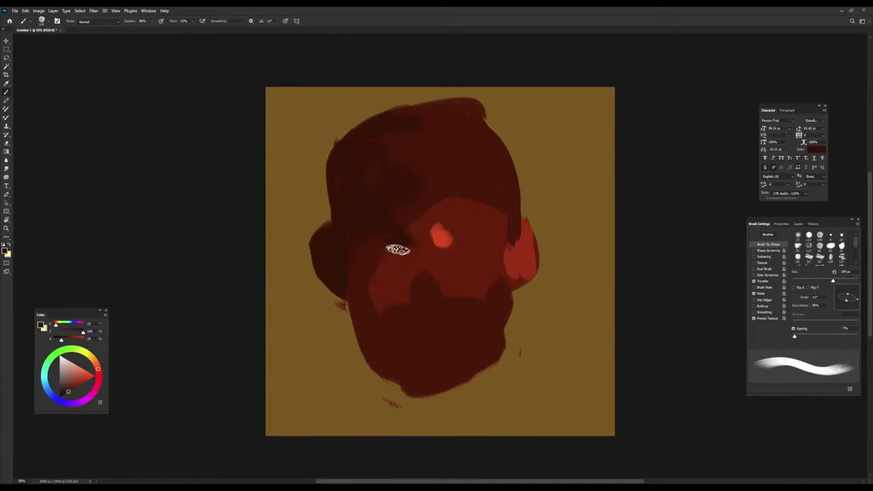
{"action": "key", "text": "shift+Left"}
{"action": "key", "text": "shift+Left"}
{"action": "key", "text": "shift+Left"}
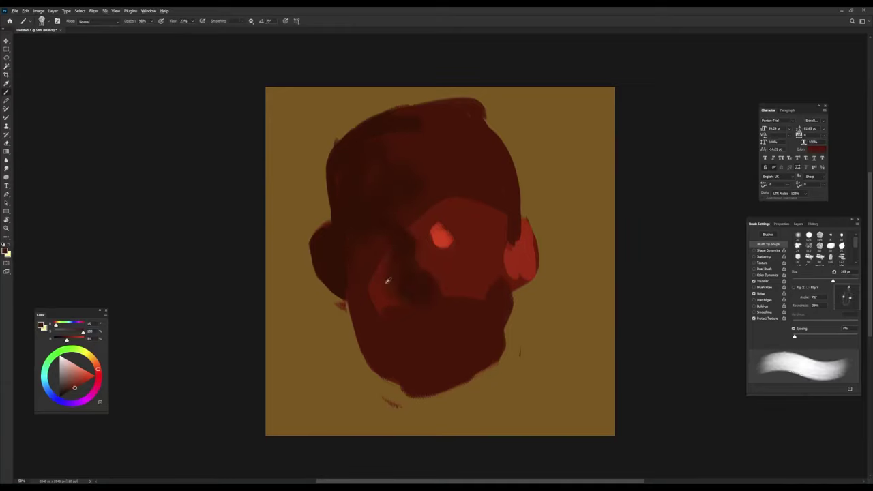
{"action": "left_click", "coordinate": [386, 290], "text": "alt"}
{"action": "mouse_move", "coordinate": [418, 258]}
{"action": "left_mouse_down"}
{"action": "mouse_move", "coordinate": [395, 278]}
{"action": "mouse_move", "coordinate": [367, 245]}
{"action": "mouse_move", "coordinate": [403, 247]}
{"action": "left_mouse_up"}
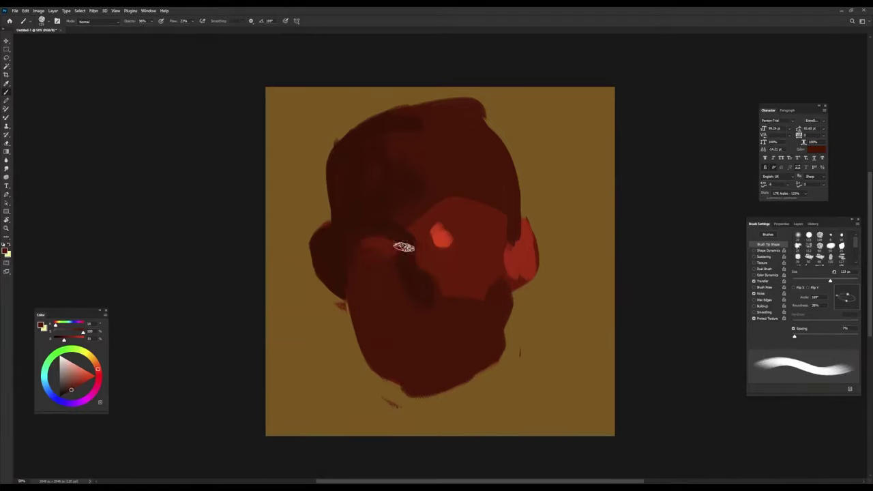
Step: At 100% opacity and about 63 px, darken the left eye socket
{"action": "left_click", "coordinate": [410, 253], "text": "alt"}
{"action": "left_click", "coordinate": [331, 249], "text": "alt"}
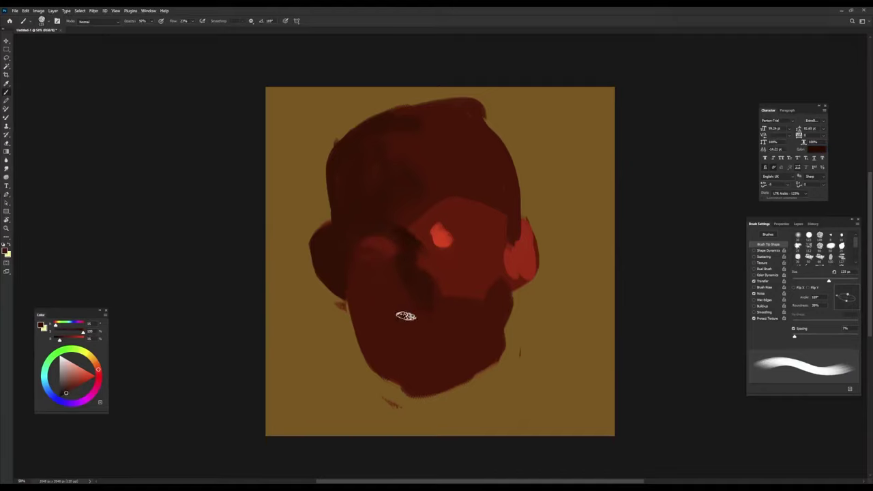
{"action": "key", "text": "0"}
{"action": "key", "text": "bracketleft"}
{"action": "key", "text": "bracketleft"}
{"action": "key", "text": "bracketleft"}
{"action": "left_click_drag", "start_coordinate": [404, 237], "coordinate": [376, 227]}
{"action": "left_click", "coordinate": [389, 195], "text": "alt"}
Step: At 50% opacity, extend the light forehead patch and soften the bright spot above the eye
{"action": "key", "text": "5"}
{"action": "left_click", "coordinate": [529, 218], "text": "alt"}
{"action": "left_click_drag", "start_coordinate": [400, 210], "coordinate": [425, 201]}
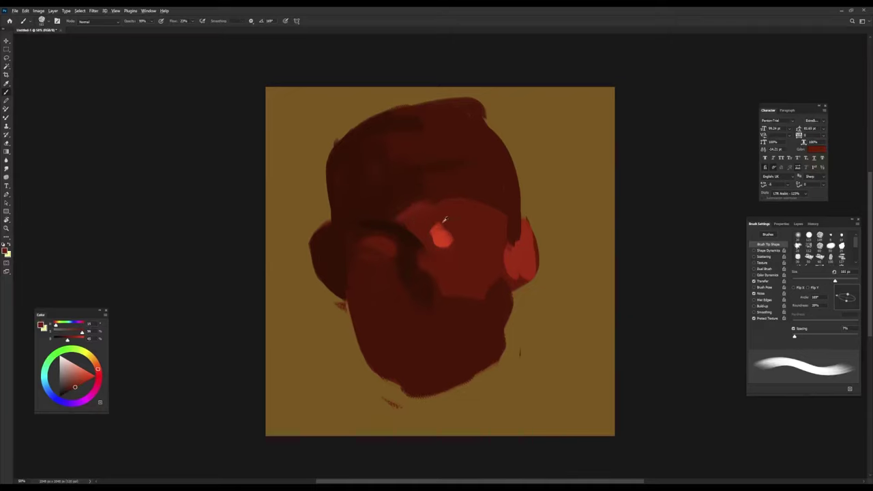
{"action": "left_click", "coordinate": [454, 213], "text": "alt"}
{"action": "mouse_move", "coordinate": [444, 230]}
{"action": "left_mouse_down"}
{"action": "mouse_move", "coordinate": [449, 246]}
{"action": "mouse_move", "coordinate": [487, 238]}
{"action": "left_mouse_up"}
{"action": "key", "text": "0"}
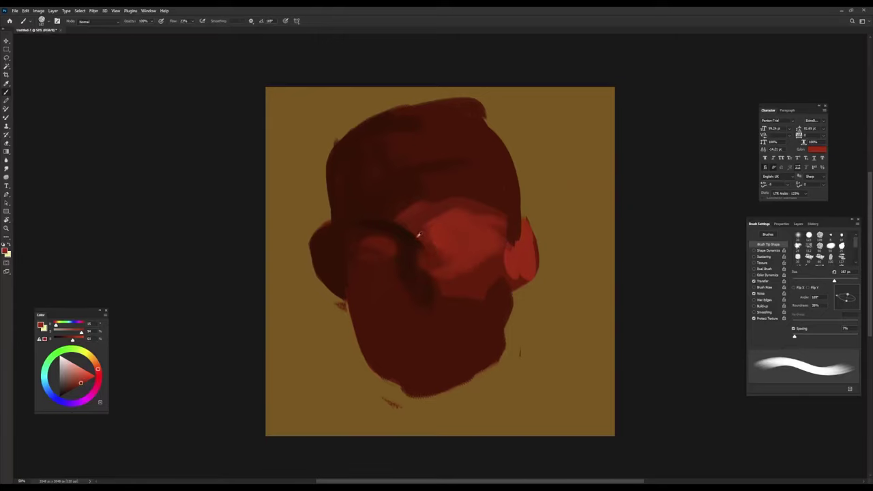
{"action": "key", "text": "5"}
Step: With a smaller brush, darken the light spot under the eye in dark brown-red
{"action": "key", "text": "bracketleft"}
{"action": "key", "text": "bracketleft"}
{"action": "left_click", "coordinate": [359, 239], "text": "alt"}
{"action": "left_click_drag", "start_coordinate": [371, 242], "coordinate": [393, 241]}
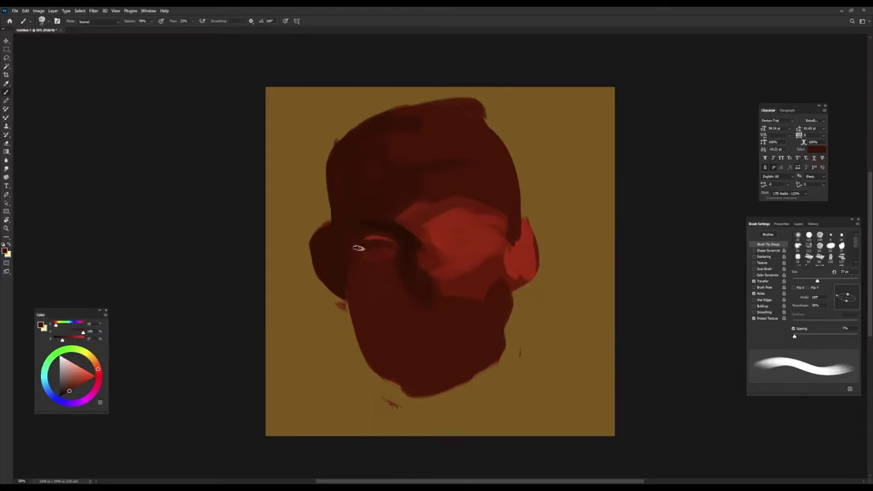
{"action": "left_click", "coordinate": [399, 230], "text": "alt"}
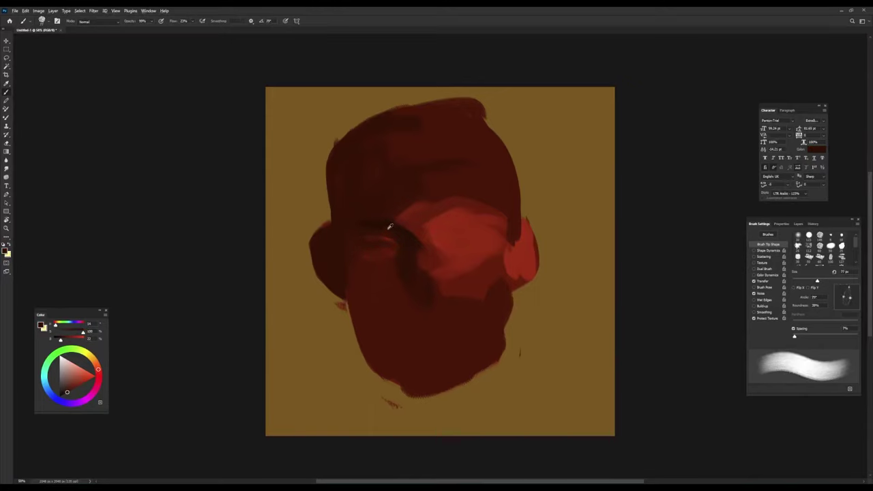
Step: Set the tip to about 120° and 33 px, then paint a lighter stroke across the eye socket
{"action": "key", "text": "shift+Left"}
{"action": "key", "text": "shift+Left"}
{"action": "key", "text": "shift+Left"}
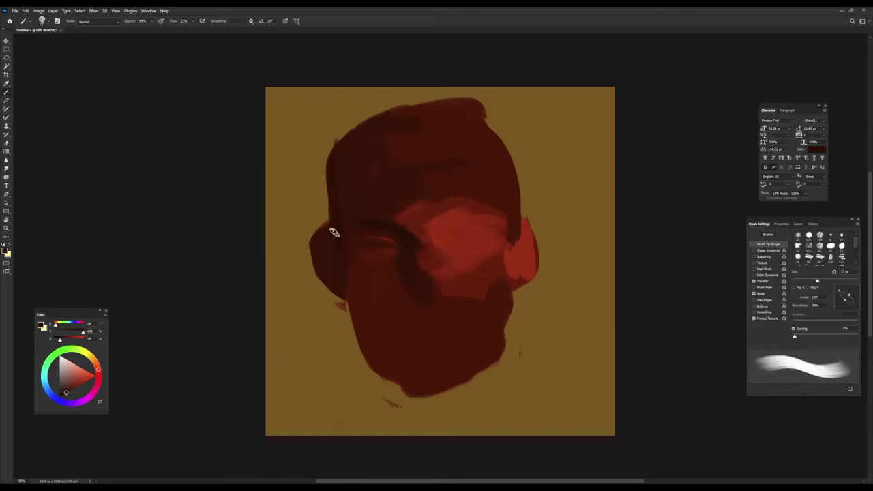
{"action": "key", "text": "shift+Right"}
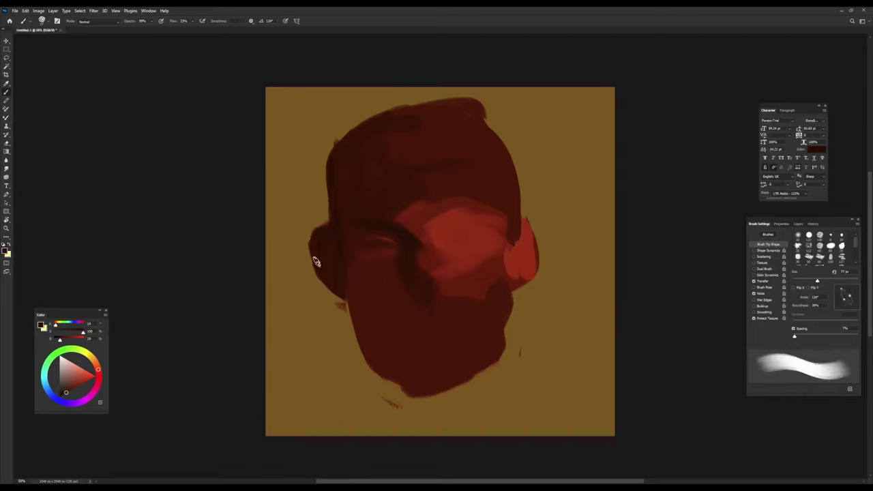
{"action": "key", "text": "bracketright"}
{"action": "key", "text": "bracketright"}
{"action": "key", "text": "bracketright"}
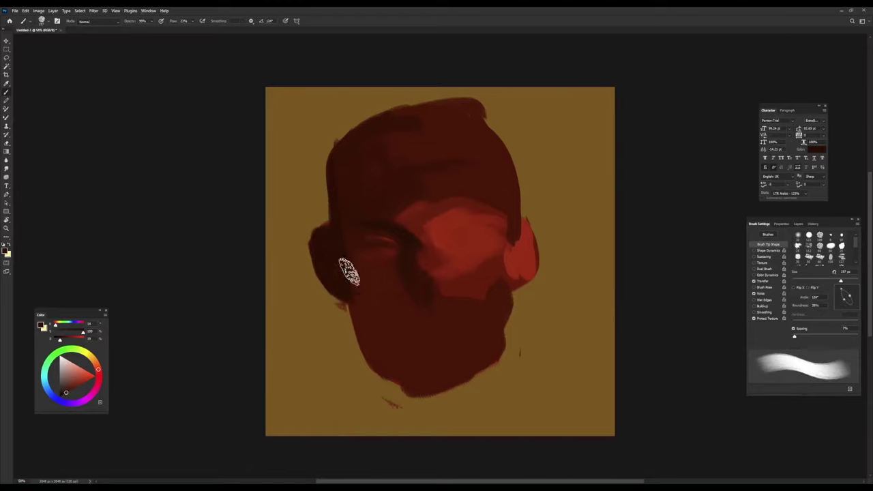
{"action": "left_click", "coordinate": [413, 284], "text": "alt"}
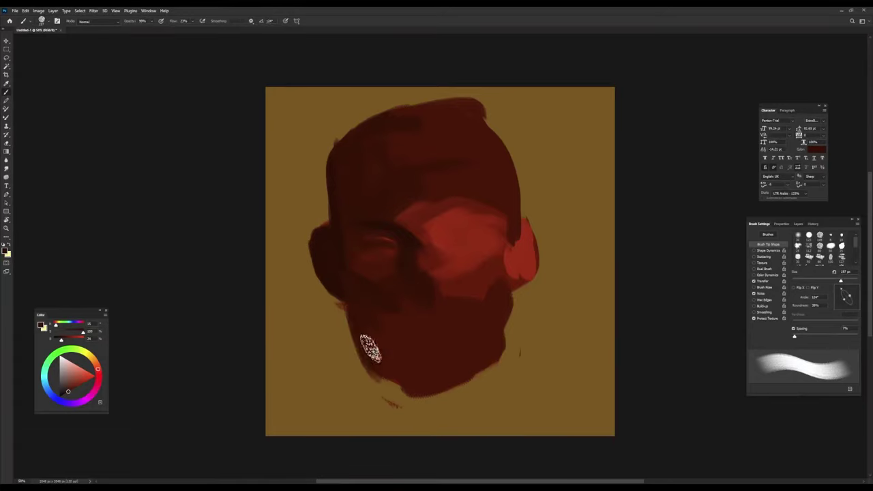
{"action": "key", "text": "bracketleft"}
{"action": "key", "text": "bracketleft"}
{"action": "key", "text": "bracketleft"}
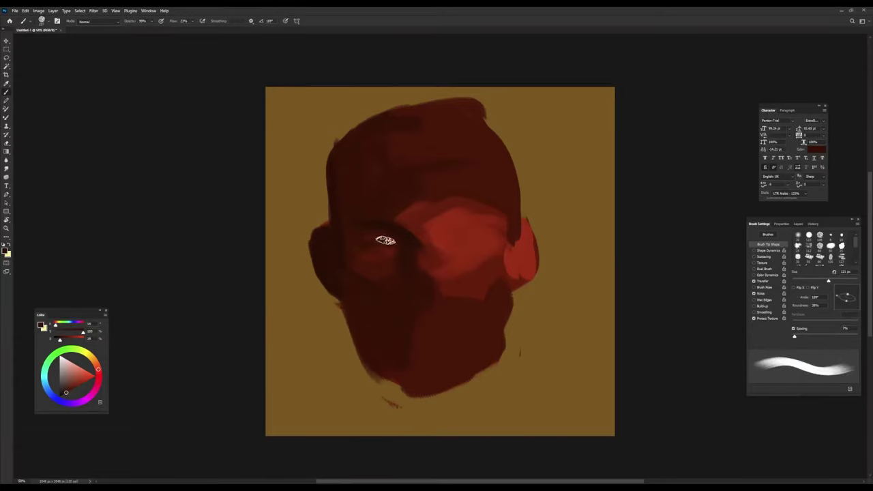
{"action": "left_click", "coordinate": [381, 239], "text": "alt"}
{"action": "left_click_drag", "start_coordinate": [371, 247], "coordinate": [399, 268]}
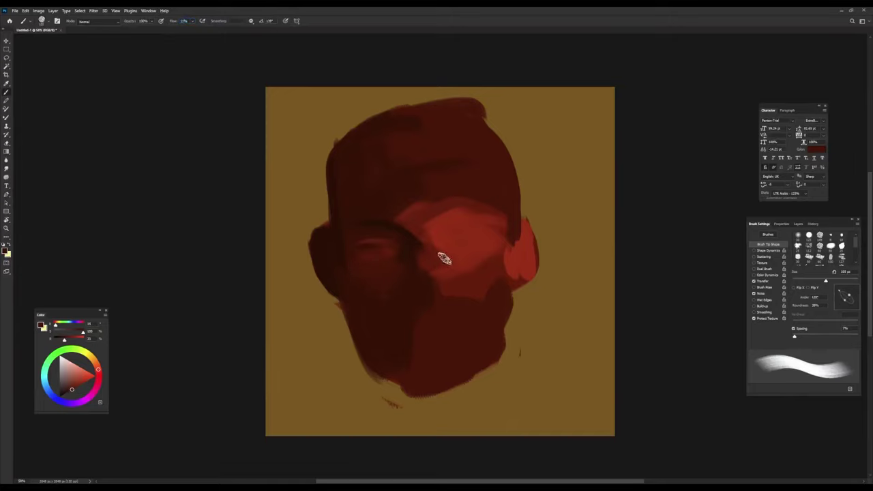
Step: Paint dark red over the face and along the hair's left edge, covering the crown bump
{"action": "mouse_move", "coordinate": [444, 259]}
{"action": "left_mouse_down"}
{"action": "mouse_move", "coordinate": [410, 234]}
{"action": "mouse_move", "coordinate": [429, 218]}
{"action": "left_mouse_up"}
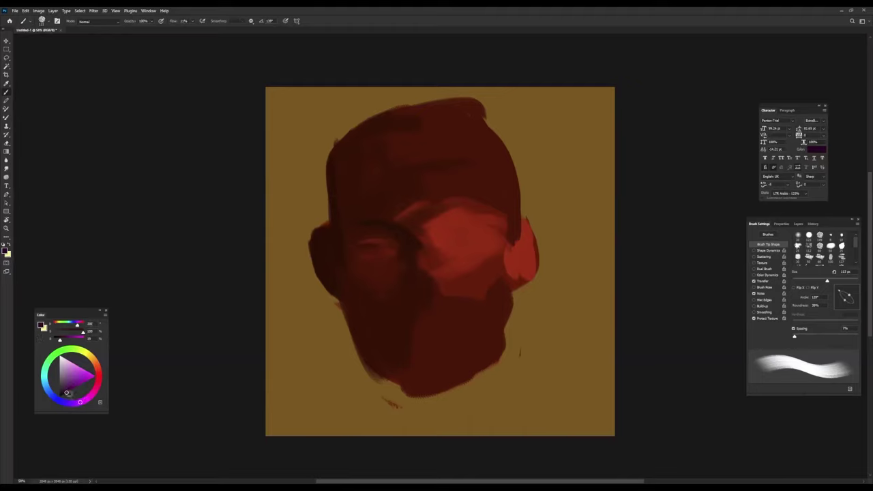
{"action": "left_click", "coordinate": [356, 225], "text": "alt"}
{"action": "left_click", "coordinate": [370, 162], "text": "alt"}
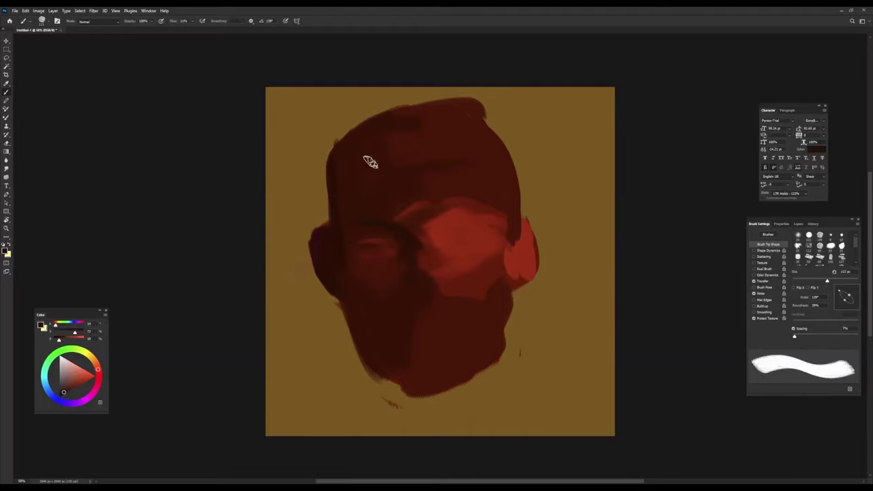
{"action": "left_click_drag", "start_coordinate": [75, 334], "coordinate": [55, 339]}
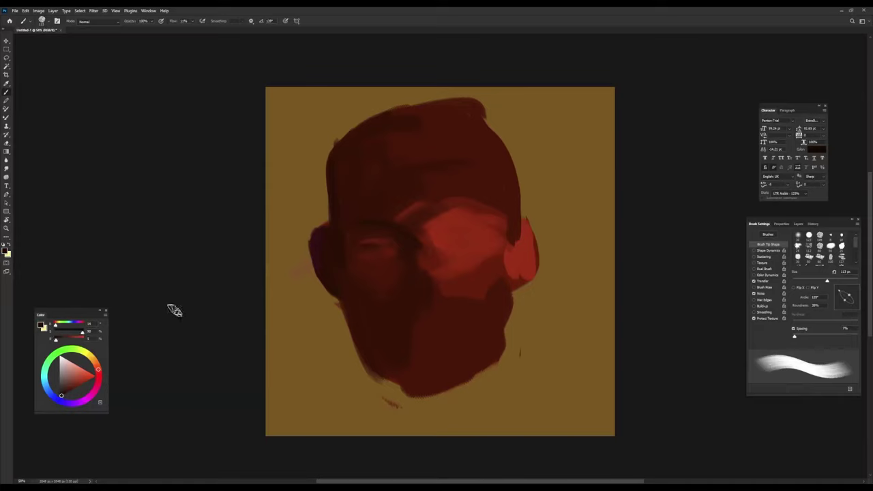
{"action": "mouse_move", "coordinate": [334, 230]}
{"action": "left_mouse_down"}
{"action": "mouse_move", "coordinate": [341, 148]}
{"action": "mouse_move", "coordinate": [393, 110]}
{"action": "mouse_move", "coordinate": [476, 127]}
{"action": "mouse_move", "coordinate": [503, 152]}
{"action": "mouse_move", "coordinate": [511, 188]}
{"action": "left_mouse_up"}
{"action": "left_click_drag", "start_coordinate": [468, 101], "coordinate": [482, 104]}
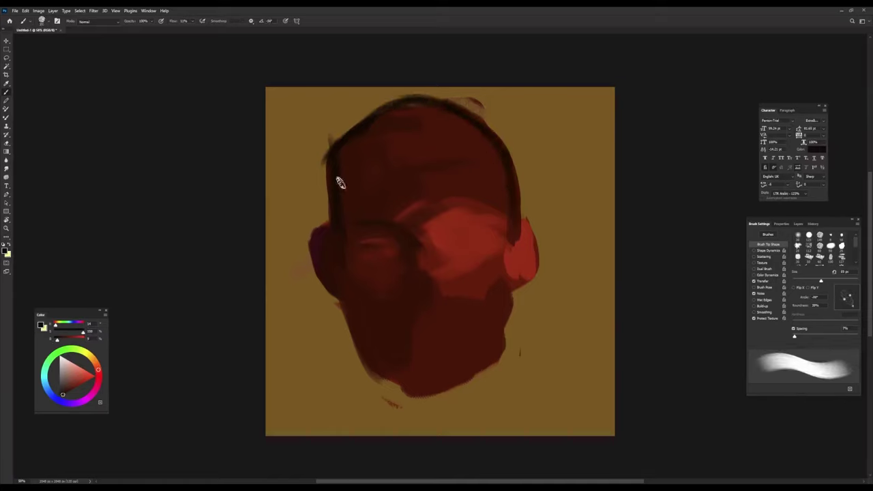
Step: Resample darker reds from the face and shrink the brush for work around the eye
{"action": "key", "text": "bracketright"}
{"action": "key", "text": "bracketright"}
{"action": "key", "text": "bracketright"}
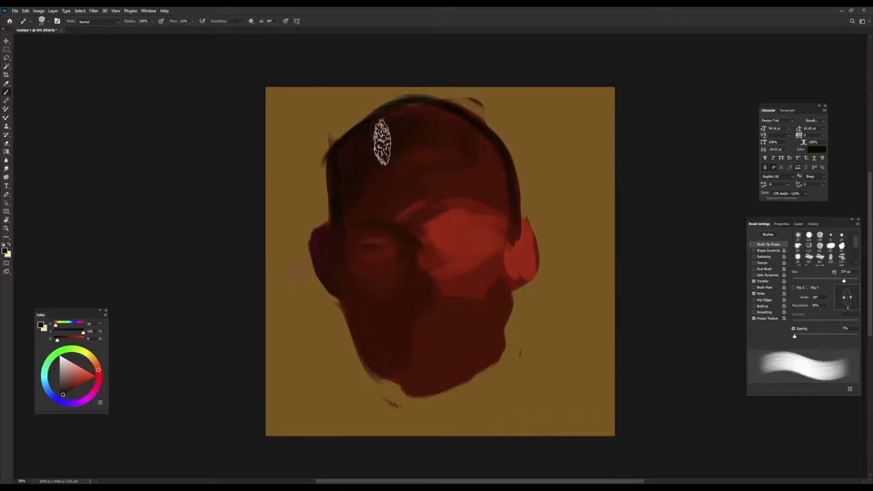
{"action": "left_click", "coordinate": [433, 146], "text": "alt"}
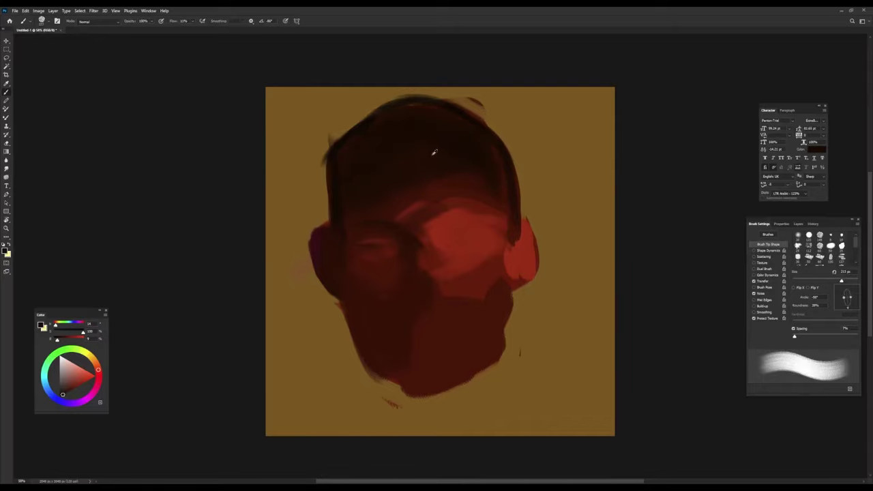
{"action": "key", "text": "bracketleft"}
{"action": "key", "text": "bracketleft"}
{"action": "key", "text": "bracketleft"}
{"action": "key", "text": "bracketleft"}
{"action": "left_click", "coordinate": [397, 240], "text": "alt"}
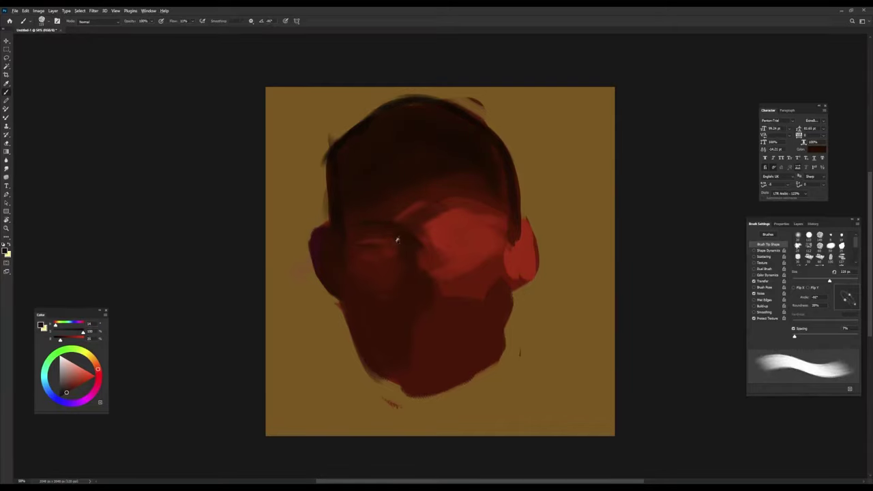
{"action": "left_click", "coordinate": [418, 232], "text": "alt"}
{"action": "key", "text": "bracketleft"}
{"action": "key", "text": "bracketleft"}
{"action": "key", "text": "bracketleft"}
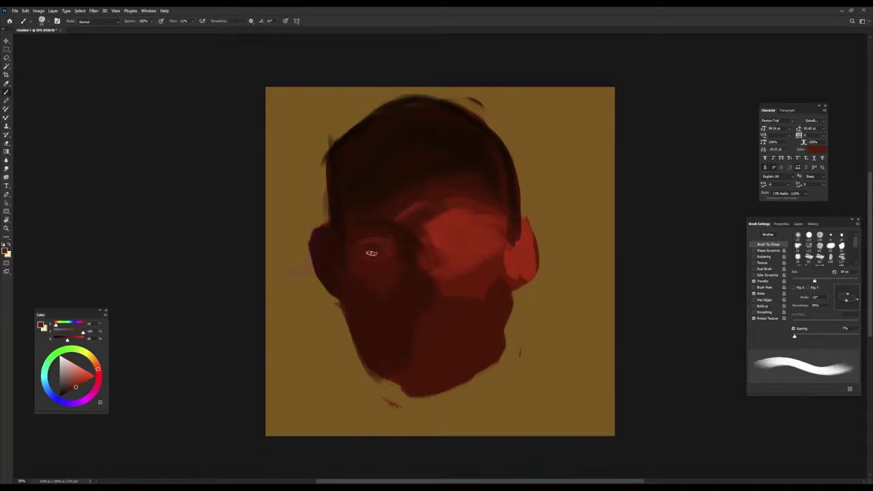
Step: Sample darker brown-reds and shrink the brush for eyelid detail
{"action": "left_click", "coordinate": [371, 203], "text": "alt"}
{"action": "key", "text": "bracketright"}
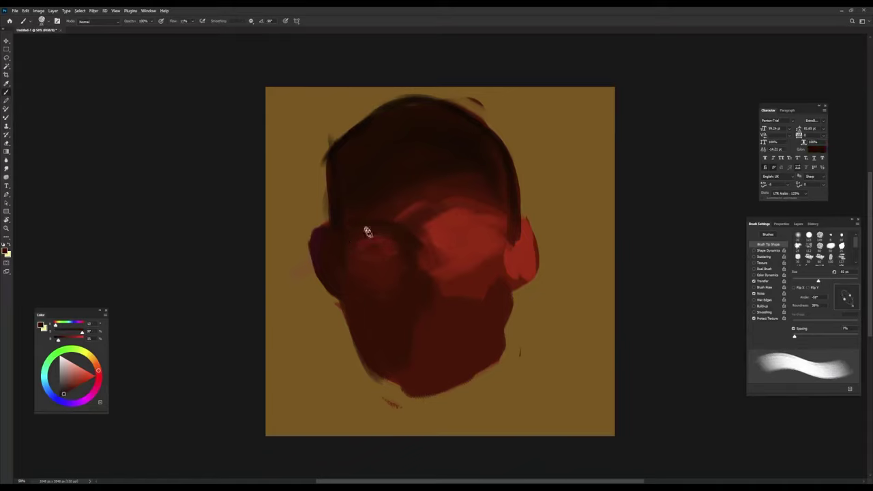
{"action": "left_click", "coordinate": [366, 259], "text": "alt"}
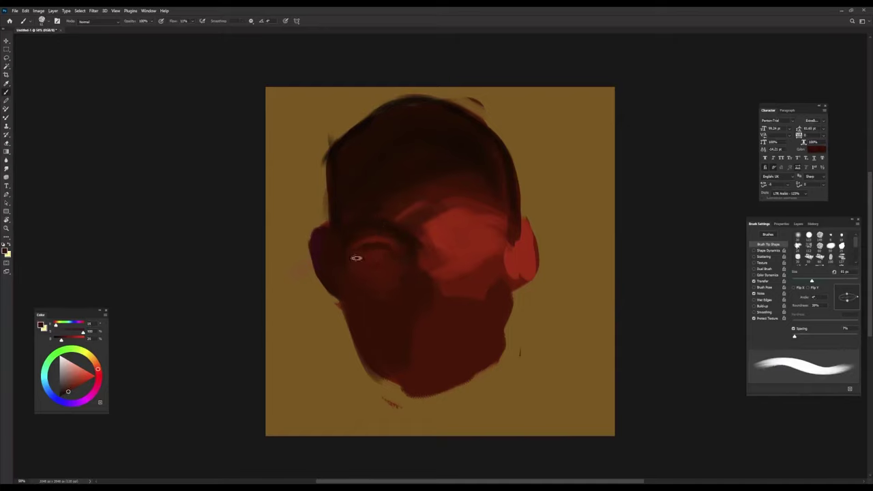
{"action": "left_click", "coordinate": [385, 250], "text": "alt"}
{"action": "key", "text": "bracketleft"}
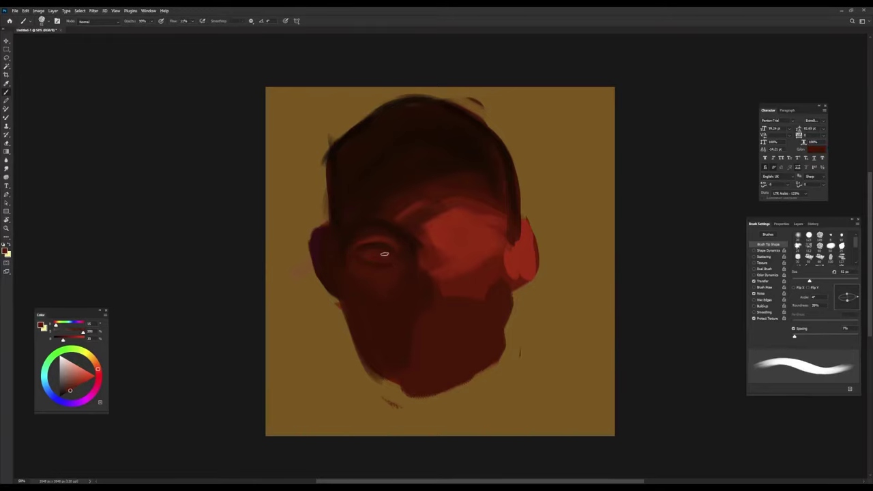
{"action": "key", "text": "bracketleft"}
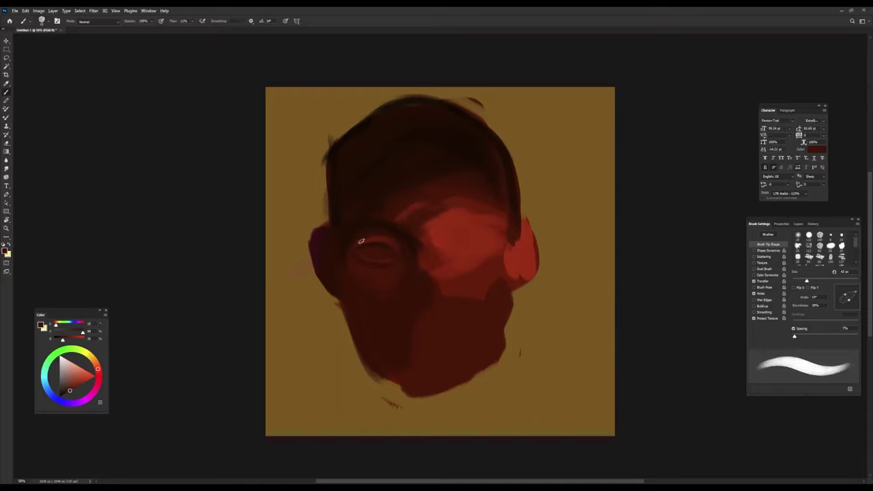
Step: Rotate the brush tip through several angles and enlarge it while sampling a red for the eyelid
{"action": "key", "text": "shift+Left"}
{"action": "key", "text": "shift+Left"}
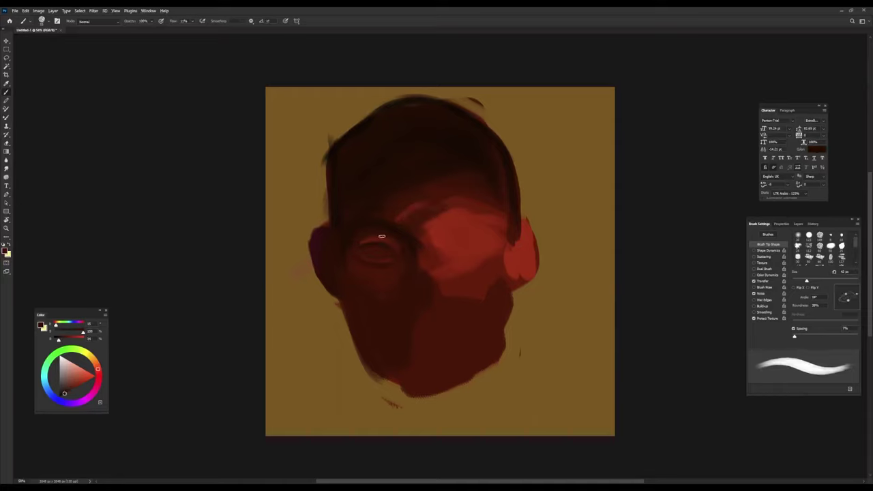
{"action": "key", "text": "shift+Left"}
{"action": "key", "text": "shift+Left"}
{"action": "key", "text": "shift+Left"}
{"action": "key", "text": "bracketright"}
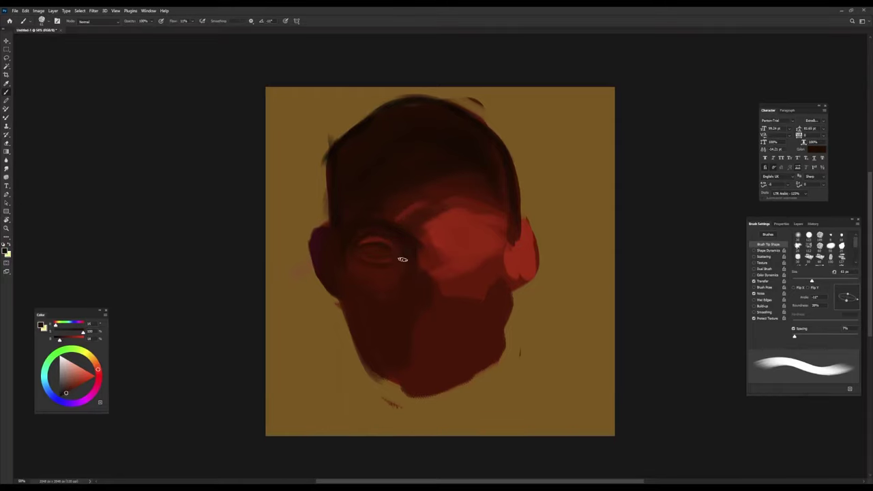
{"action": "key", "text": "shift+Left"}
{"action": "key", "text": "shift+Left"}
{"action": "key", "text": "shift+Right"}
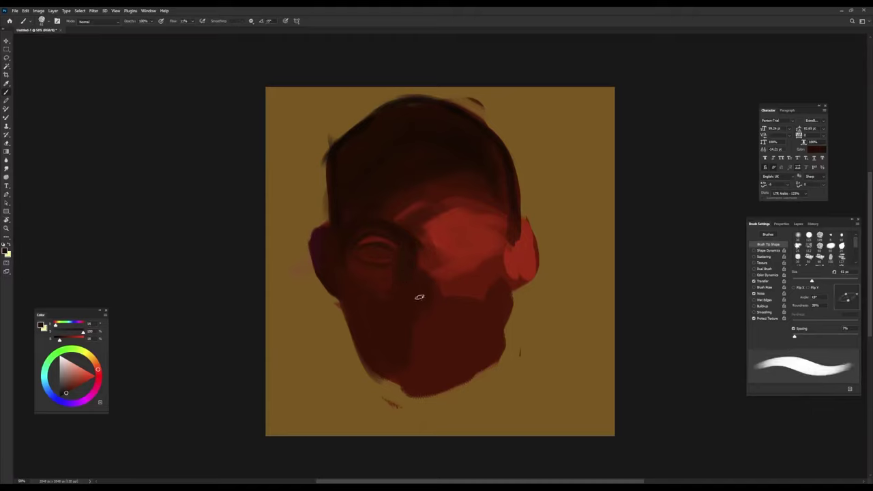
{"action": "key", "text": "shift+Right"}
{"action": "key", "text": "shift+Right"}
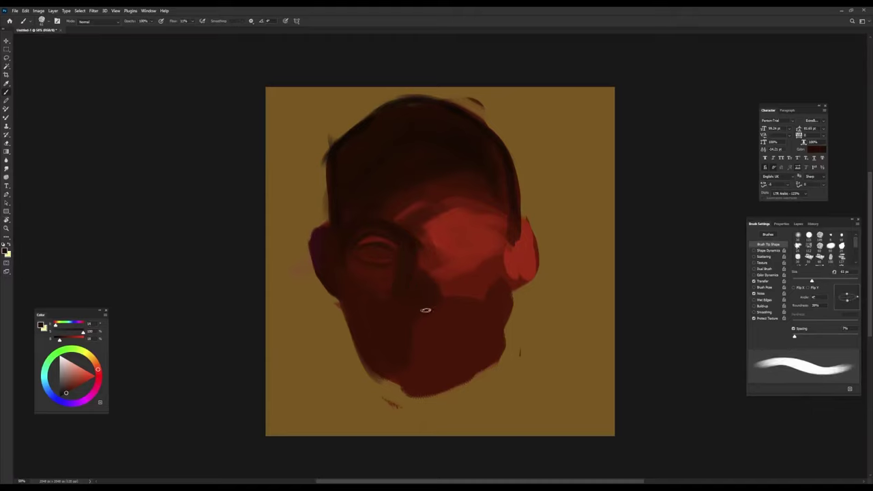
{"action": "left_click", "coordinate": [421, 263], "text": "alt"}
{"action": "key", "text": "bracketright"}
Step: Sample darker face reds and set a larger, nearly vertical tip for the nose shadow
{"action": "left_click", "coordinate": [447, 261], "text": "alt"}
{"action": "key", "text": "bracketleft"}
{"action": "key", "text": "bracketleft"}
{"action": "key", "text": "bracketleft"}
{"action": "key", "text": "bracketleft"}
{"action": "key", "text": "bracketleft"}
{"action": "left_click", "coordinate": [421, 285], "text": "alt"}
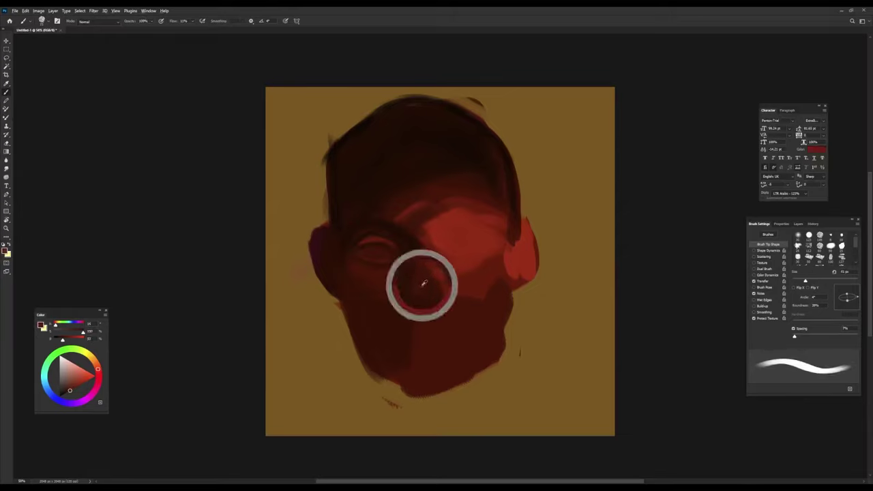
{"action": "key", "text": "bracketright"}
{"action": "key", "text": "bracketright"}
{"action": "key", "text": "bracketright"}
{"action": "key", "text": "shift+Left"}
{"action": "key", "text": "shift+Left"}
{"action": "key", "text": "shift+Left"}
{"action": "key", "text": "shift+Left"}
{"action": "key", "text": "shift+Left"}
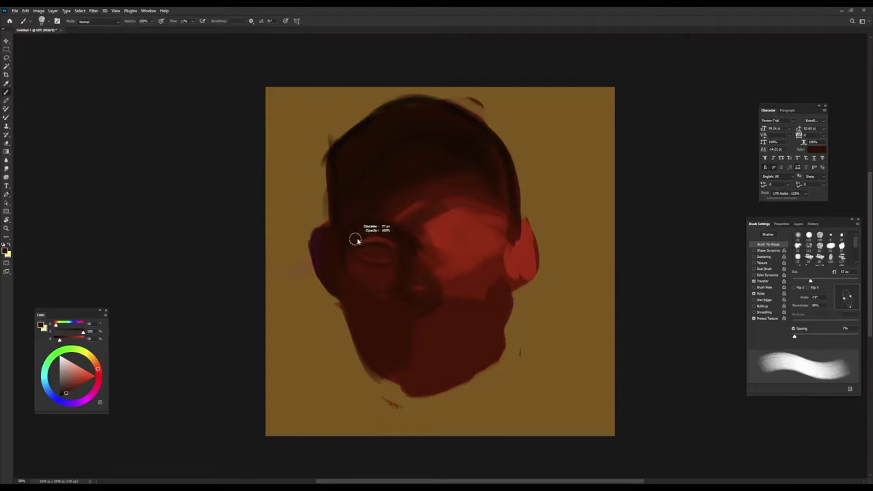
{"action": "key", "text": "bracketright"}
{"action": "key", "text": "bracketright"}
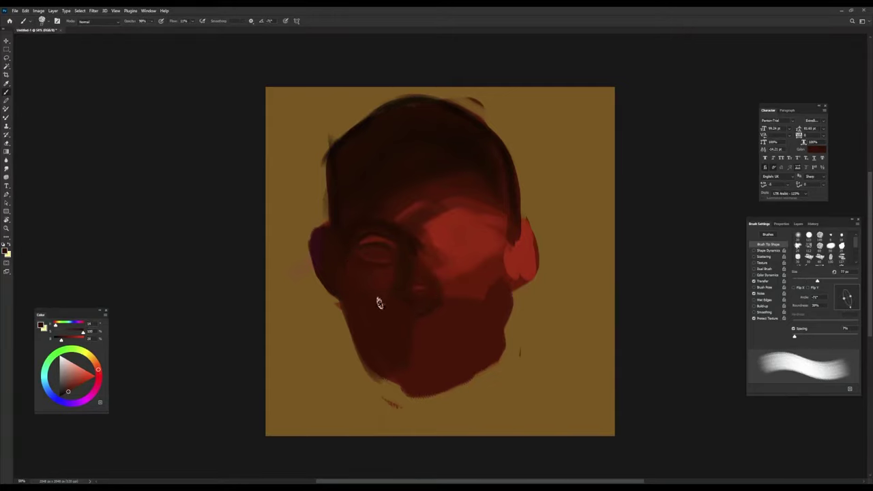
{"action": "key", "text": "shift+Left"}
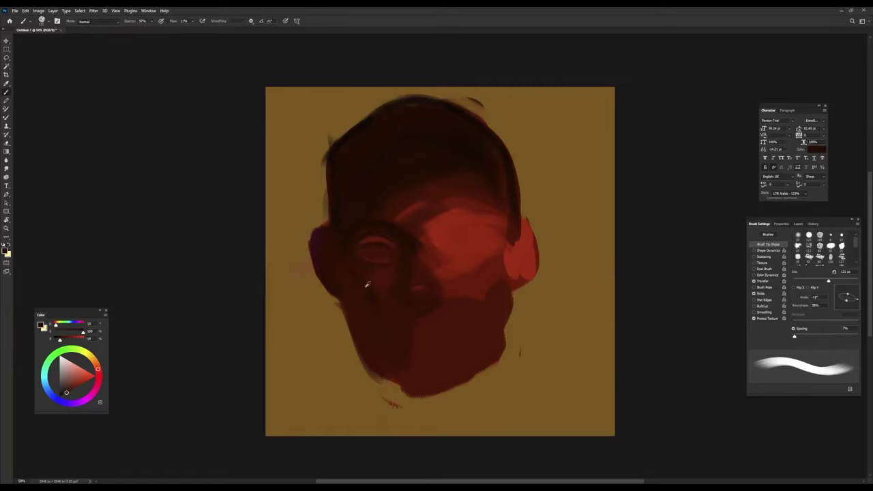
Step: Sample the ochre background and angle the brush tip to trim the head's left edge
{"action": "left_click", "coordinate": [308, 227], "text": "alt"}
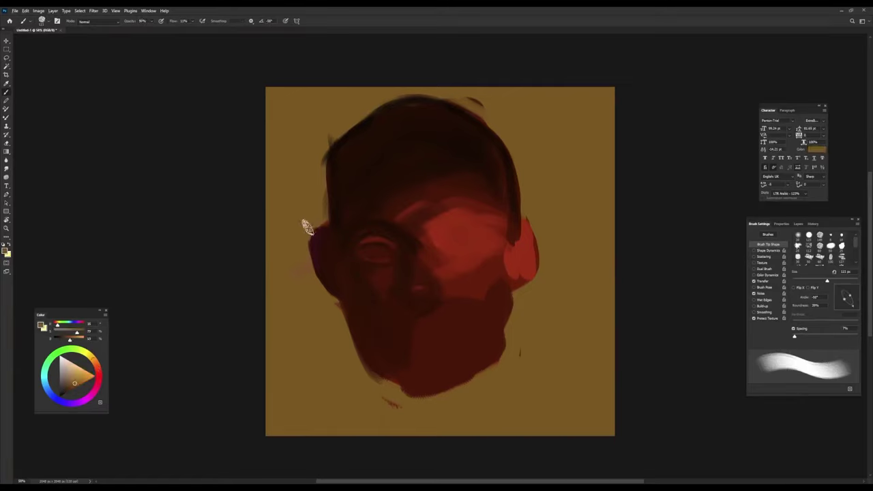
{"action": "key", "text": "shift+Left"}
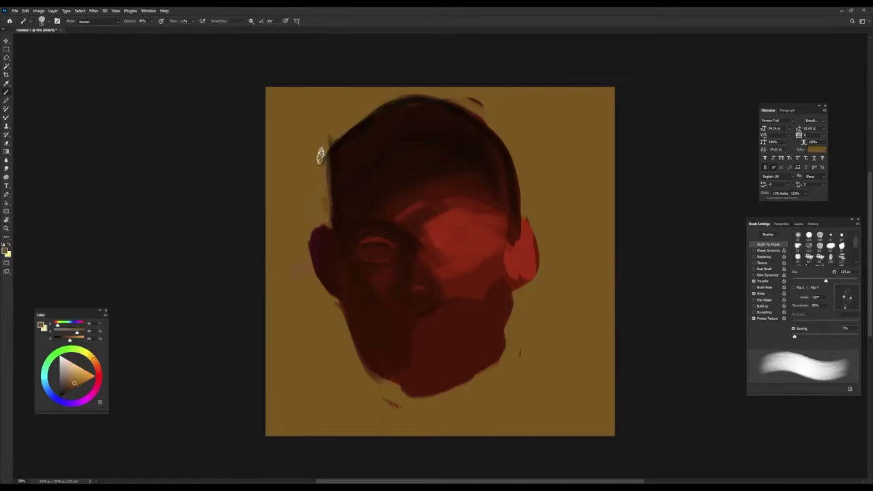
{"action": "key", "text": "shift+Left"}
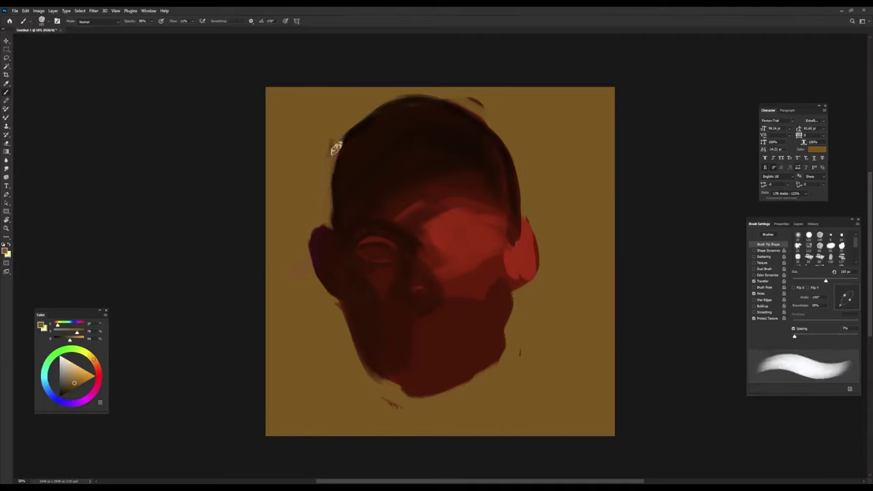
{"action": "left_click", "coordinate": [342, 158], "text": "alt"}
{"action": "key", "text": "shift+Left"}
{"action": "key", "text": "shift+Left"}
{"action": "key", "text": "shift+Left"}
{"action": "key", "text": "shift+Left"}
{"action": "left_click", "coordinate": [328, 122], "text": "alt"}
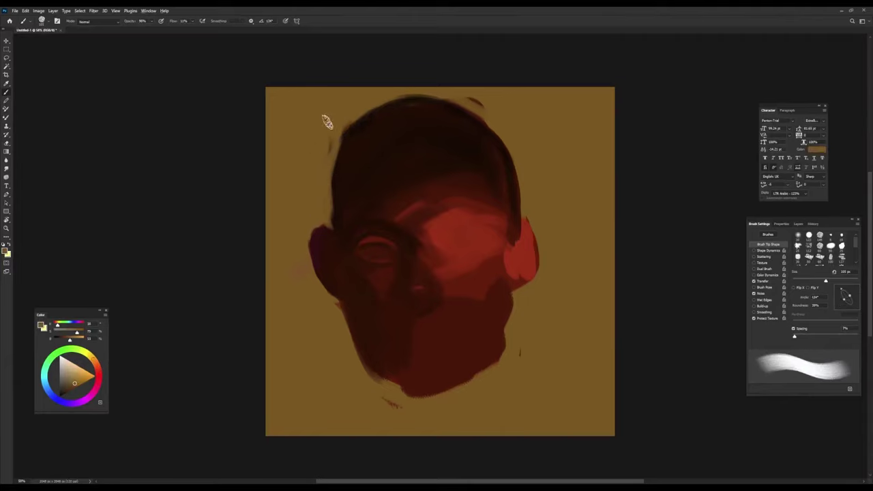
Step: Resize the brush and rotate it toward vertical to trim the left ear against the ochre
{"action": "key", "text": "bracketleft"}
{"action": "key", "text": "bracketleft"}
{"action": "key", "text": "shift+Right"}
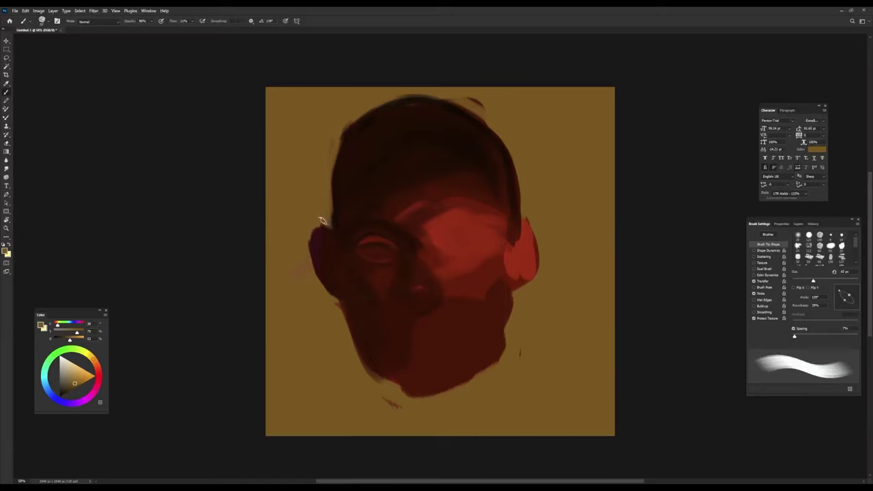
{"action": "key", "text": "bracketleft"}
{"action": "key", "text": "bracketleft"}
{"action": "key", "text": "shift+Left"}
{"action": "key", "text": "shift+Left"}
{"action": "key", "text": "shift+Left"}
{"action": "key", "text": "shift+Left"}
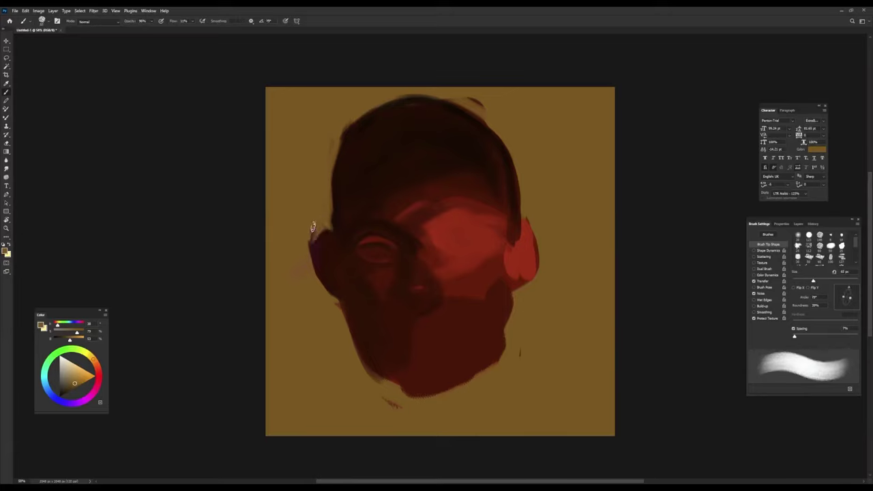
{"action": "key", "text": "shift+Right"}
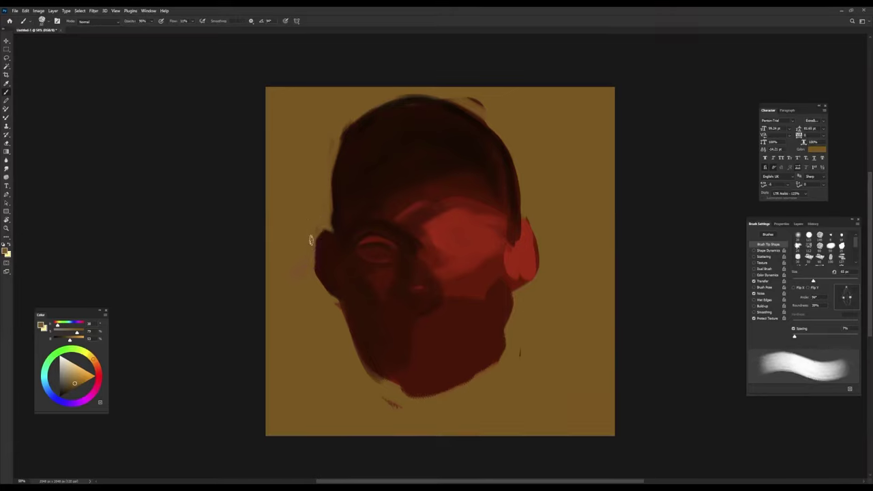
{"action": "key", "text": "shift+Right"}
{"action": "key", "text": "shift+Right"}
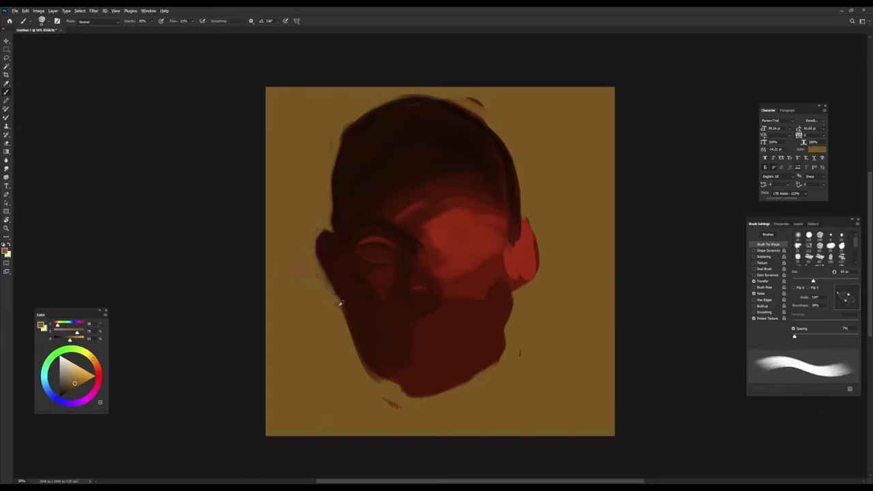
{"action": "key", "text": "bracketright"}
{"action": "key", "text": "shift+Right"}
{"action": "key", "text": "shift+Right"}
{"action": "key", "text": "shift+Right"}
{"action": "key", "text": "shift+Left"}
{"action": "key", "text": "shift+Left"}
{"action": "key", "text": "shift+Left"}
{"action": "key", "text": "shift+Left"}
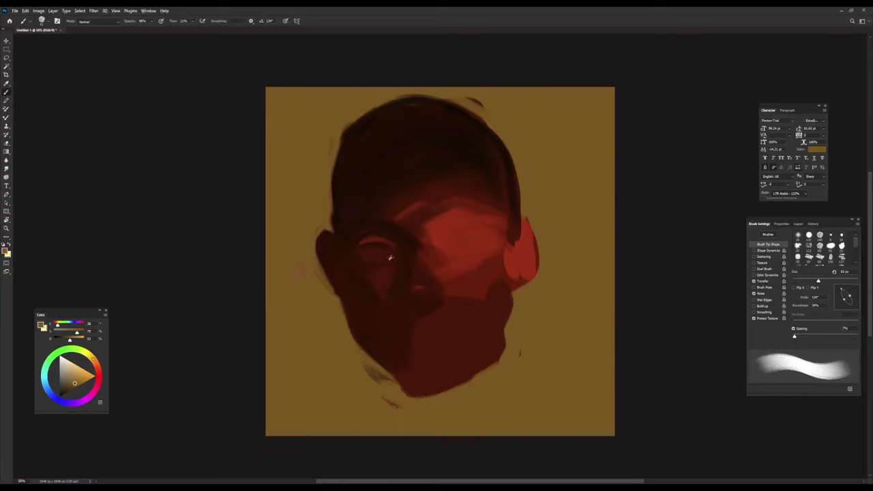
{"action": "key", "text": "bracketright"}
Step: Sample dark reds from the face and rotate and shrink the brush tip for the eye
{"action": "left_click", "coordinate": [390, 255], "text": "alt"}
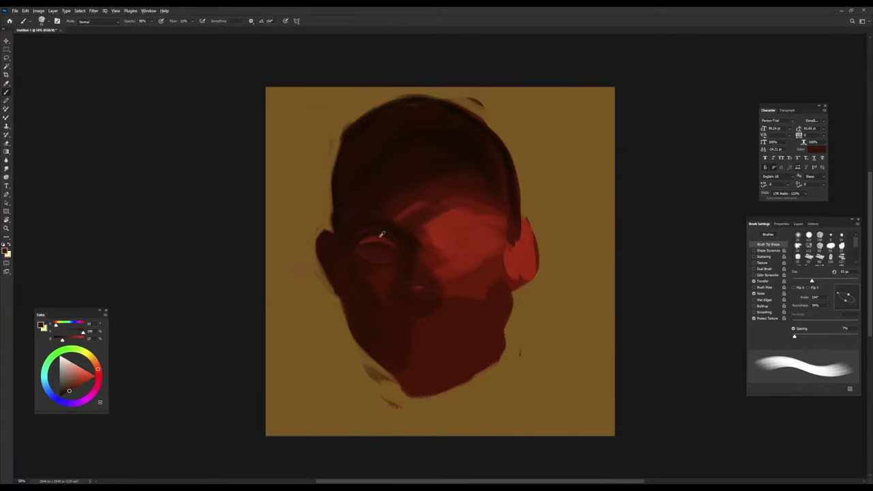
{"action": "left_click", "coordinate": [382, 235], "text": "alt"}
{"action": "key", "text": "shift+Left"}
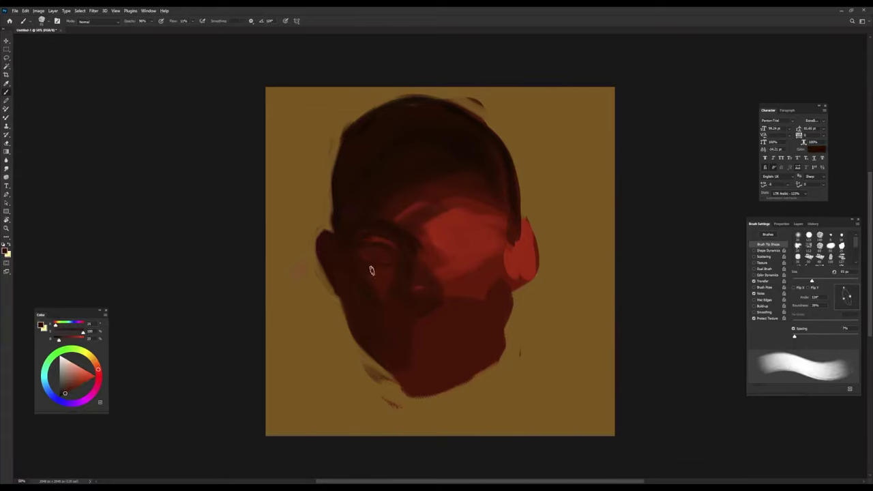
{"action": "key", "text": "shift+Left"}
{"action": "key", "text": "shift+Left"}
{"action": "key", "text": "shift+Left"}
{"action": "key", "text": "shift+Right"}
{"action": "key", "text": "shift+Right"}
{"action": "key", "text": "shift+Right"}
{"action": "key", "text": "shift+Left"}
{"action": "key", "text": "shift+Left"}
{"action": "key", "text": "shift+Left"}
{"action": "key", "text": "shift+Left"}
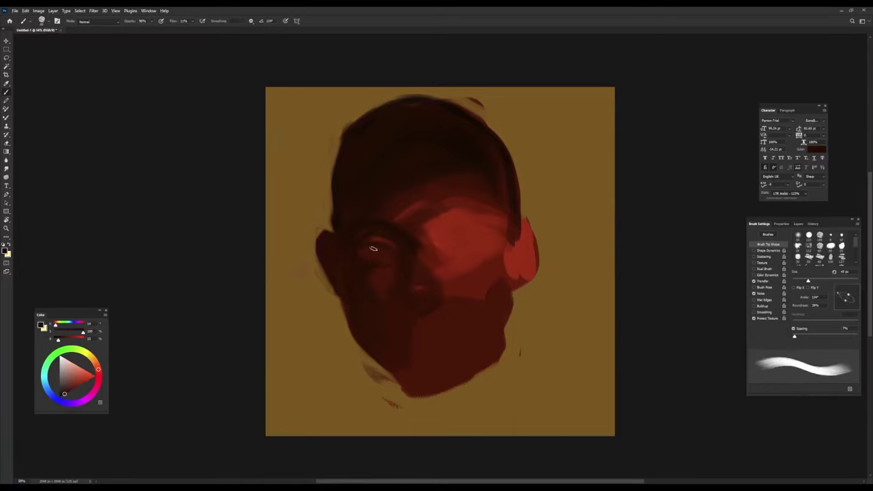
{"action": "key", "text": "shift+Left"}
{"action": "key", "text": "shift+Left"}
{"action": "key", "text": "bracketleft"}
{"action": "key", "text": "shift+Right"}
Step: Darken the eye area with dark red strokes, then enlarge the brush to about 113 px
{"action": "left_click", "coordinate": [374, 248], "text": "alt"}
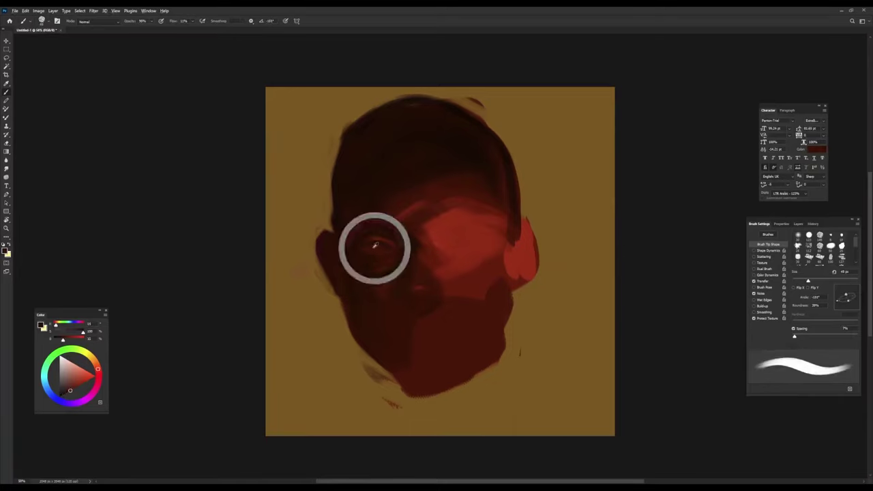
{"action": "left_click_drag", "start_coordinate": [375, 252], "coordinate": [409, 245]}
{"action": "key", "text": "bracketright"}
{"action": "left_click", "coordinate": [407, 240], "text": "alt"}
{"action": "key", "text": "shift+Right"}
{"action": "key", "text": "shift+Right"}
{"action": "key", "text": "shift+Right"}
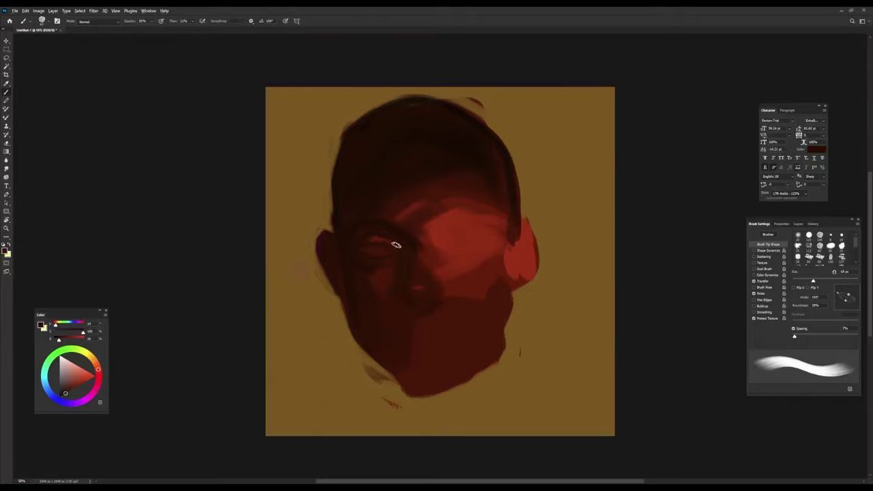
{"action": "key", "text": "shift+Right"}
{"action": "key", "text": "shift+Right"}
{"action": "key", "text": "shift+Right"}
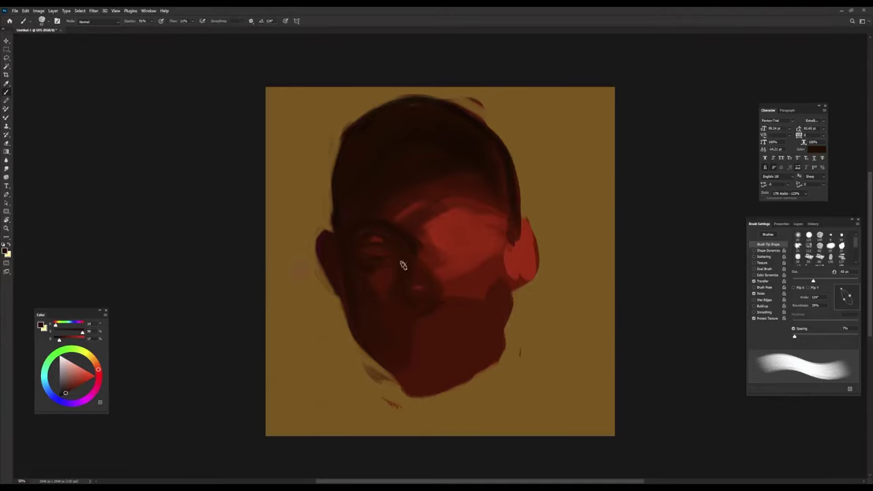
{"action": "key", "text": "bracketleft"}
{"action": "key", "text": "bracketleft"}
{"action": "key", "text": "shift+Right"}
{"action": "key", "text": "shift+Right"}
{"action": "key", "text": "shift+Right"}
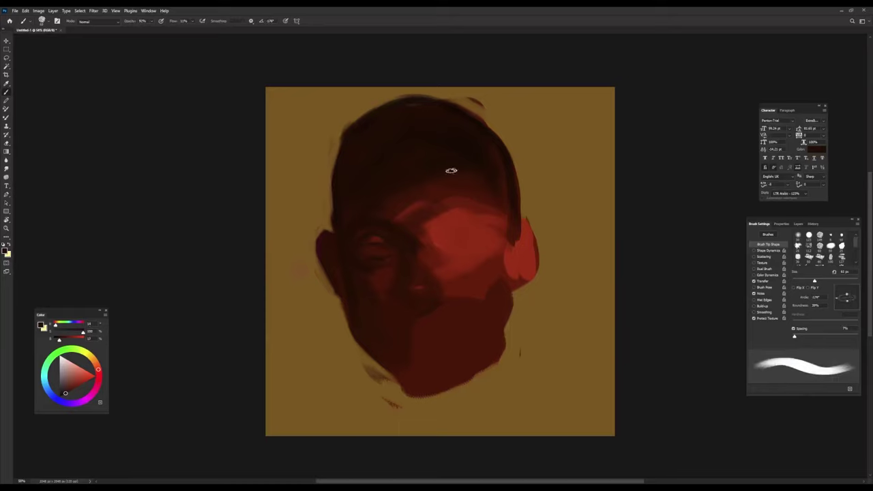
{"action": "left_click_drag", "start_coordinate": [465, 174], "coordinate": [431, 202]}
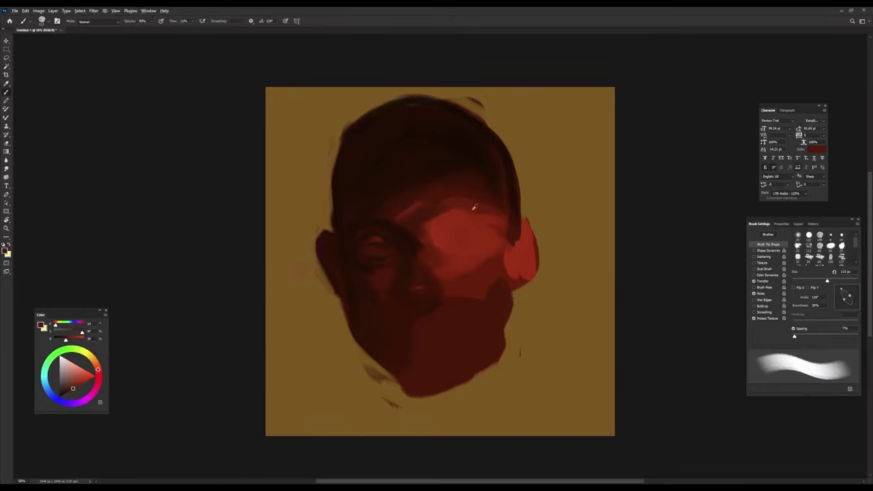
Step: Sample brighter and darker reds from the brow highlight and face, with a 45 px brush
{"action": "left_click", "coordinate": [436, 213], "text": "alt"}
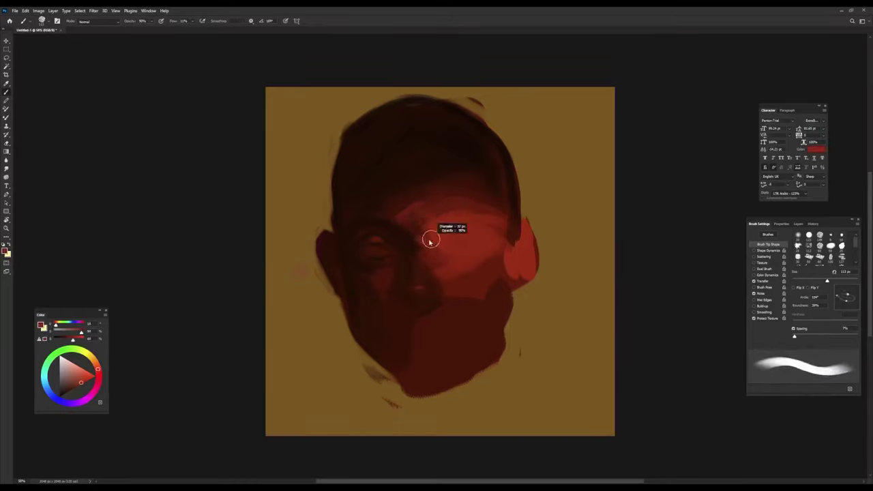
{"action": "left_click", "coordinate": [426, 265], "text": "alt"}
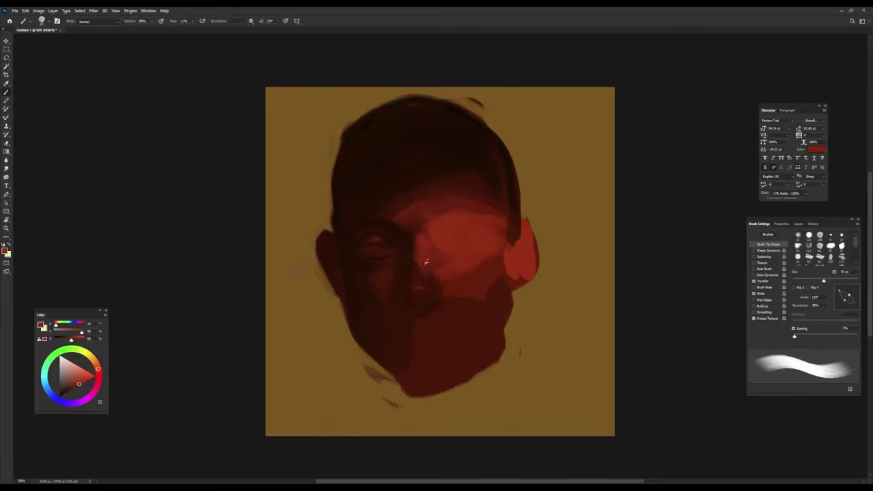
{"action": "left_click", "coordinate": [425, 243], "text": "alt"}
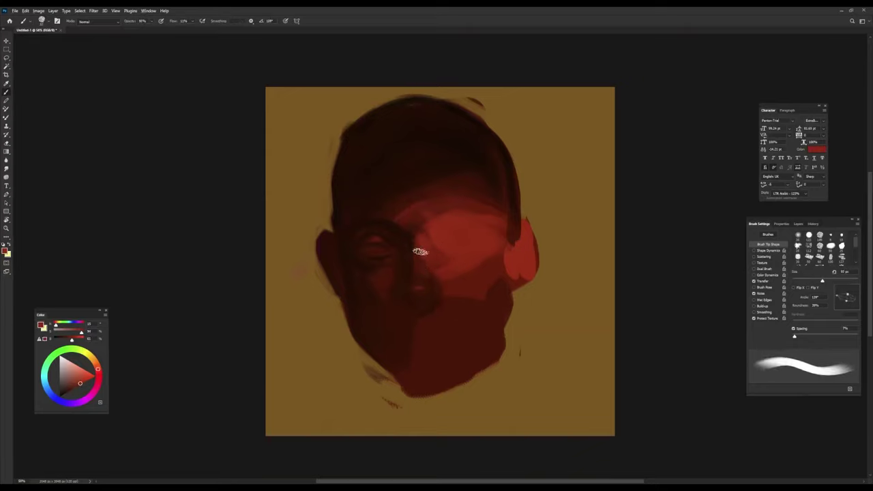
{"action": "left_click", "coordinate": [420, 252], "text": "alt"}
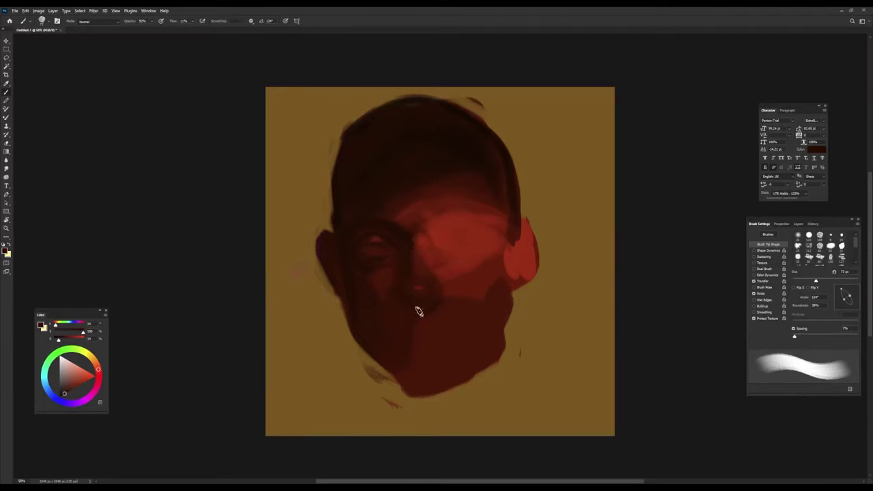
{"action": "key", "text": "bracketleft"}
{"action": "key", "text": "bracketleft"}
{"action": "key", "text": "bracketleft"}
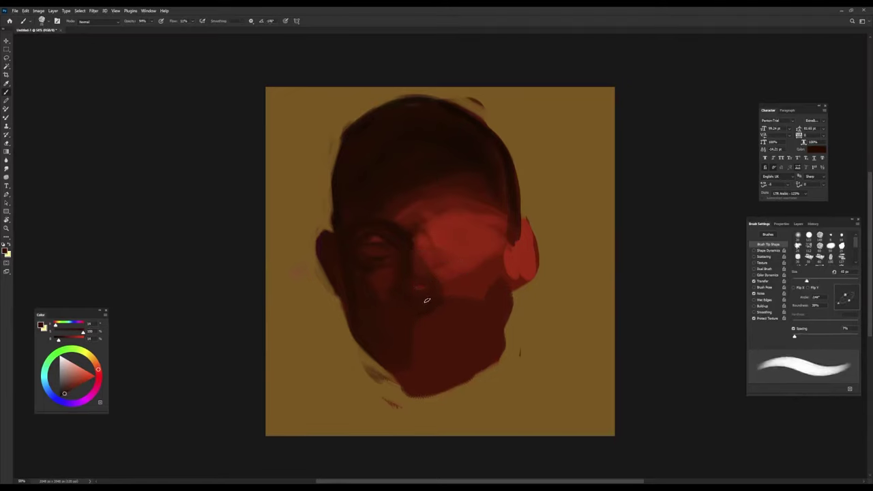
{"action": "left_click", "coordinate": [451, 278], "text": "alt"}
{"action": "left_click", "coordinate": [425, 307], "text": "alt"}
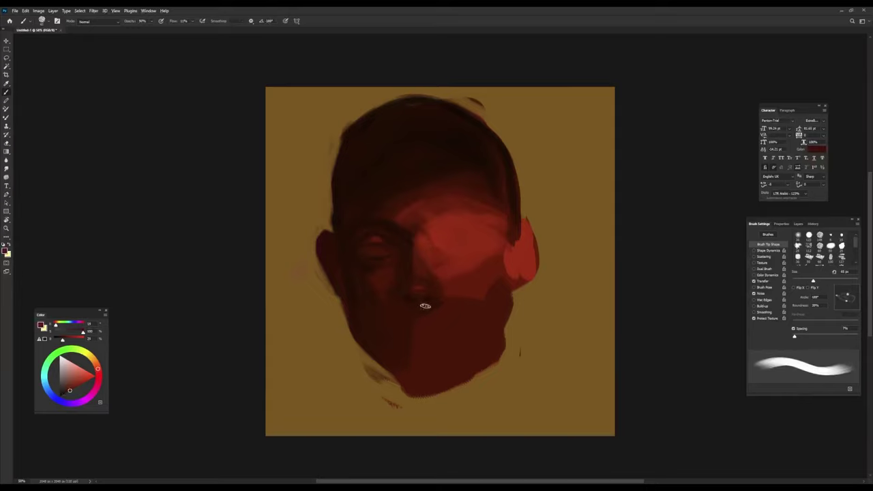
{"action": "left_click", "coordinate": [443, 274], "text": "alt"}
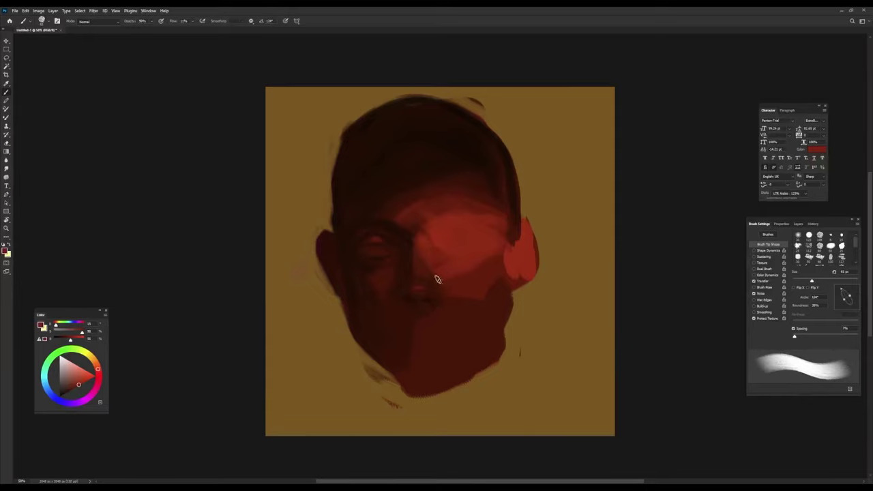
Step: Sample near-black shadow and cheek reds, and rotate the tip from about 30° to near vertical
{"action": "left_click", "coordinate": [388, 278], "text": "alt"}
{"action": "left_click", "coordinate": [390, 288], "text": "alt"}
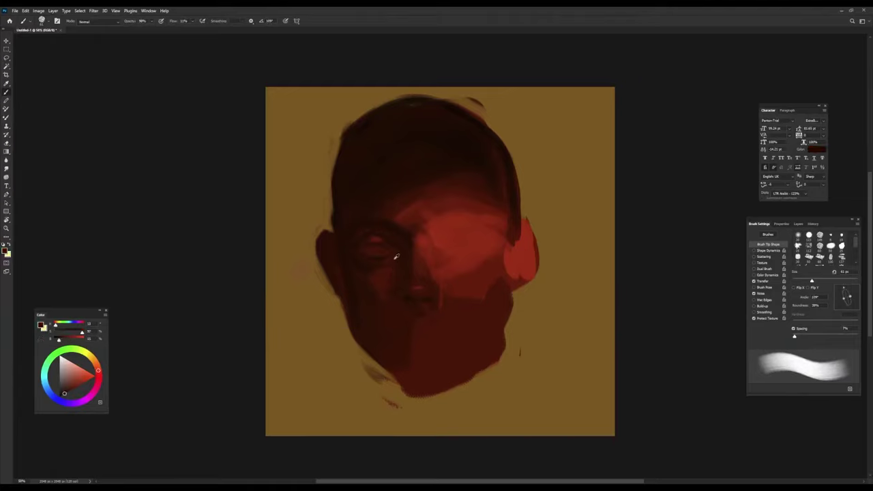
{"action": "left_click", "coordinate": [365, 285], "text": "alt"}
{"action": "left_click", "coordinate": [399, 240], "text": "alt"}
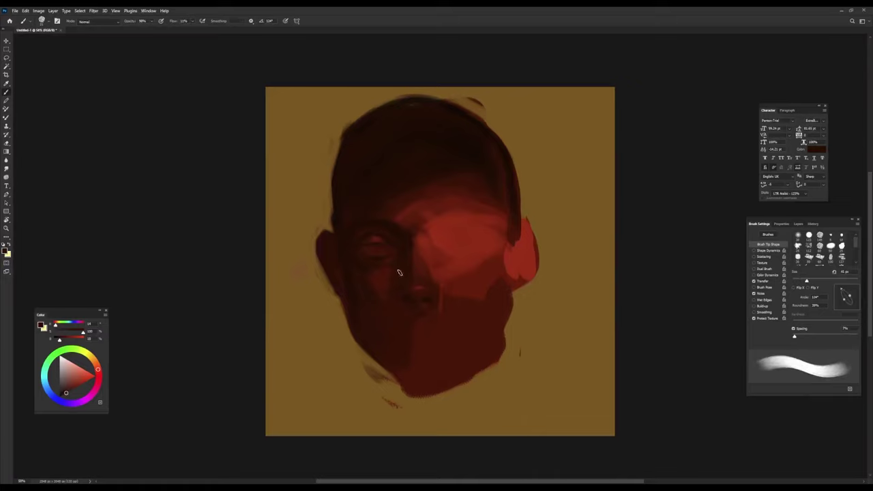
{"action": "left_click", "coordinate": [403, 234], "text": "alt"}
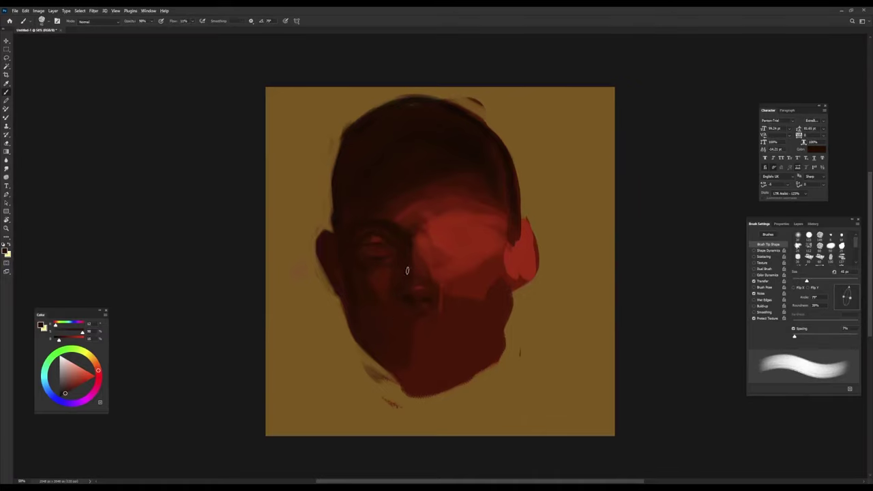
{"action": "key", "text": "shift+Right"}
{"action": "key", "text": "shift+Right"}
{"action": "key", "text": "shift+Right"}
{"action": "key", "text": "shift+Left"}
{"action": "key", "text": "shift+Left"}
{"action": "key", "text": "shift+Left"}
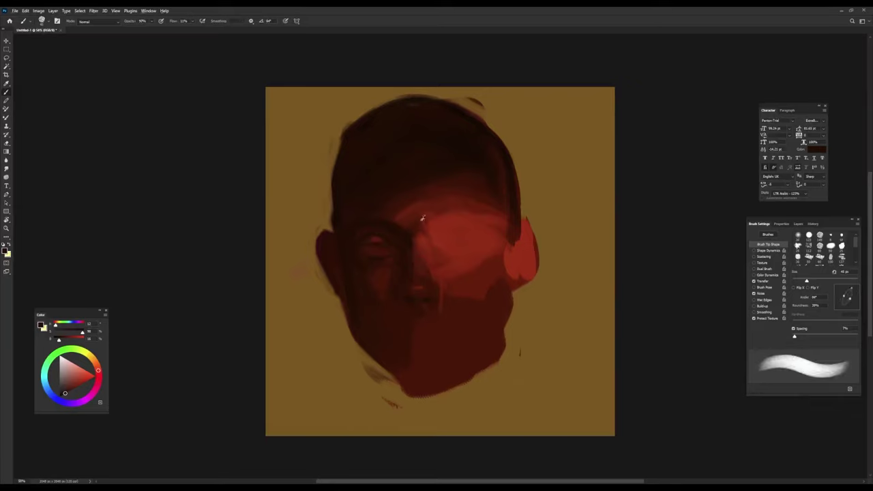
Step: Sample the ochre background and trim the right hair edge with it
{"action": "left_click", "coordinate": [446, 207], "text": "alt"}
{"action": "key", "text": "bracketright"}
{"action": "key", "text": "bracketright"}
{"action": "key", "text": "bracketright"}
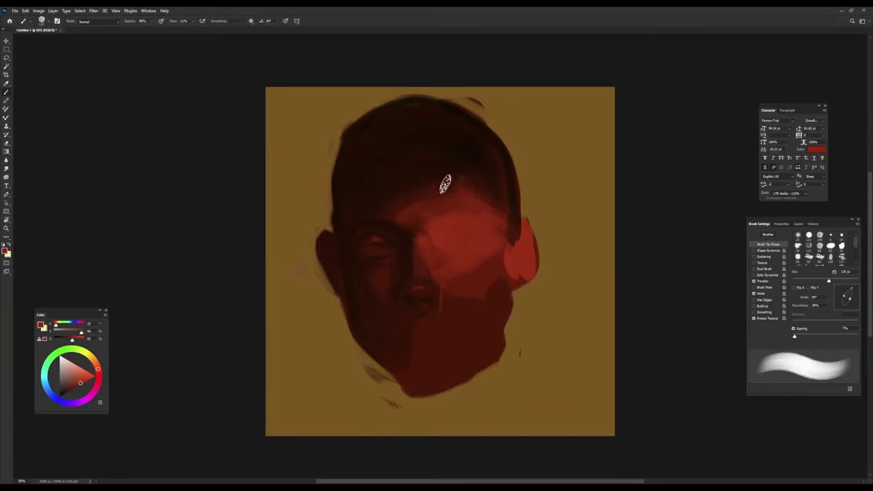
{"action": "key", "text": "bracketleft"}
{"action": "key", "text": "bracketleft"}
{"action": "key", "text": "bracketleft"}
{"action": "left_click", "coordinate": [451, 180], "text": "alt"}
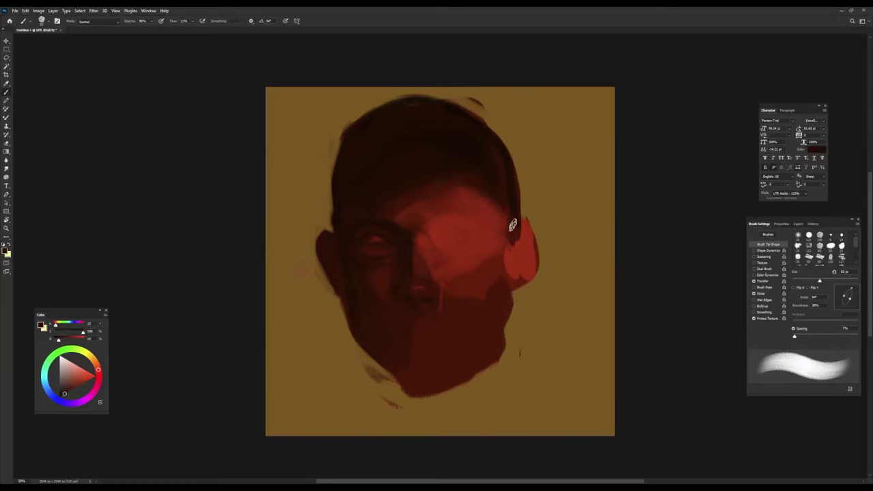
{"action": "left_click", "coordinate": [525, 171], "text": "alt"}
{"action": "mouse_move", "coordinate": [519, 221]}
{"action": "left_mouse_down"}
{"action": "mouse_move", "coordinate": [511, 142]}
{"action": "mouse_move", "coordinate": [523, 216]}
{"action": "mouse_move", "coordinate": [517, 273]}
{"action": "left_mouse_up"}
Step: Paint over the bright right ear in dark red and refine its shape with a smaller brush
{"action": "left_click", "coordinate": [480, 272], "text": "alt"}
{"action": "left_click_drag", "start_coordinate": [522, 243], "coordinate": [507, 285]}
{"action": "key", "text": "bracketleft"}
{"action": "key", "text": "bracketleft"}
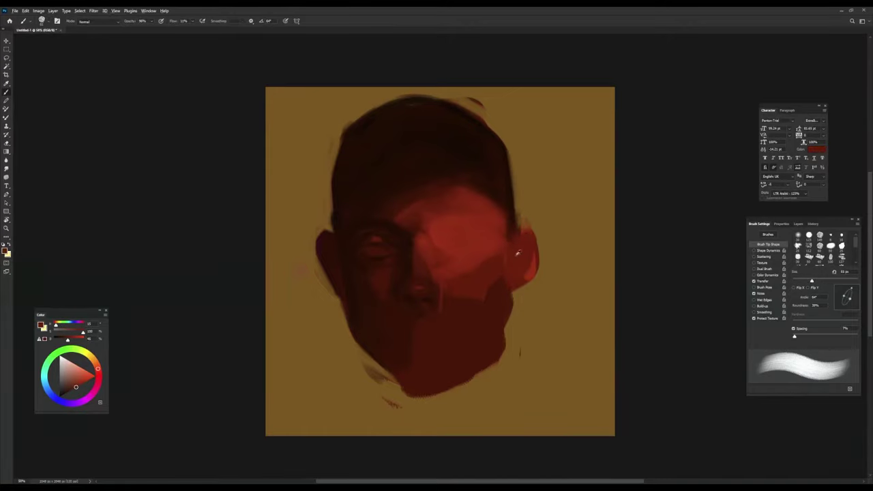
{"action": "left_click", "coordinate": [461, 286], "text": "alt"}
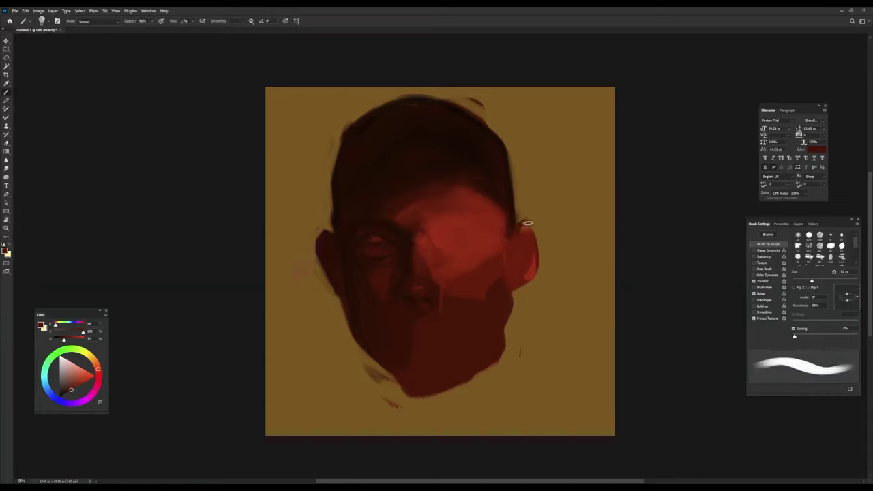
{"action": "left_click", "coordinate": [536, 225], "text": "alt"}
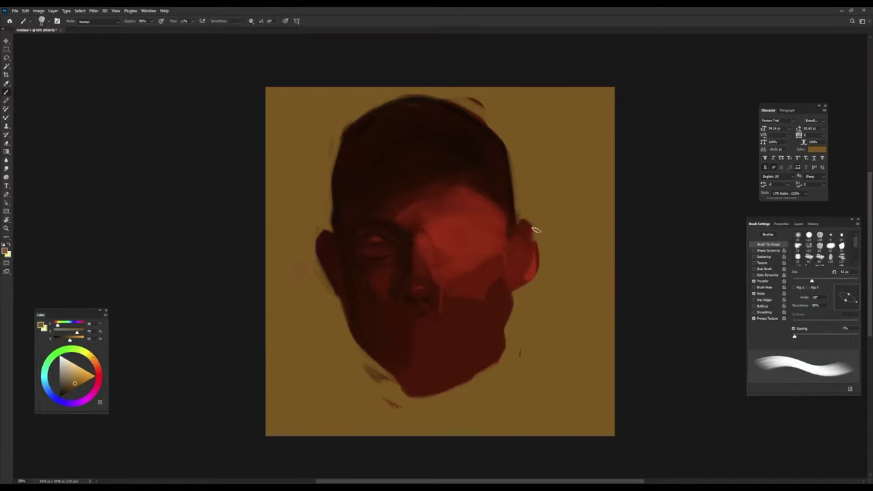
{"action": "left_click", "coordinate": [530, 224], "text": "alt"}
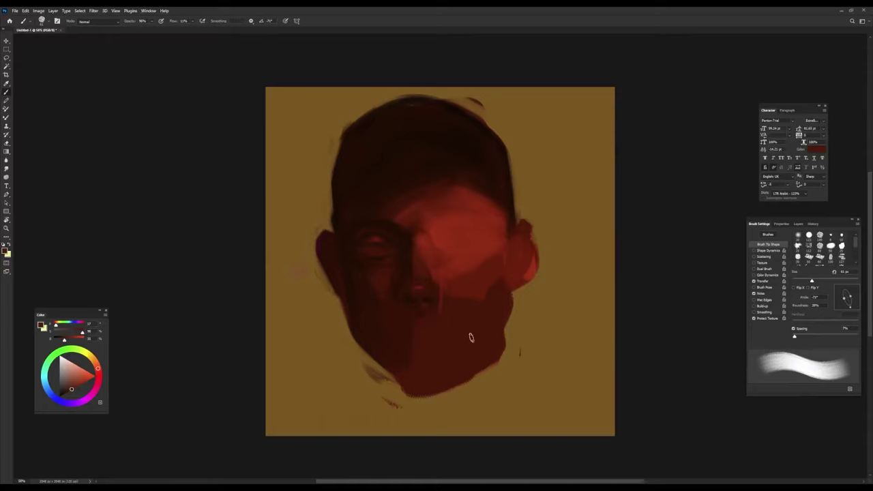
Step: Trim the chin's lower-left edge and the lower-right and right jaw edges with gold, using a brush of about 117 px
{"action": "left_click", "coordinate": [460, 283], "text": "alt"}
{"action": "left_click", "coordinate": [523, 225], "text": "alt"}
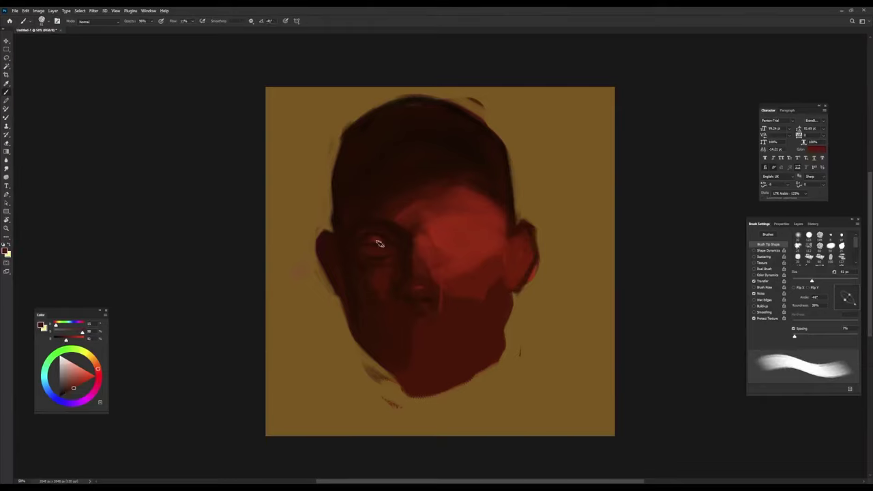
{"action": "left_click", "coordinate": [338, 216], "text": "alt"}
{"action": "left_click", "coordinate": [331, 311], "text": "alt"}
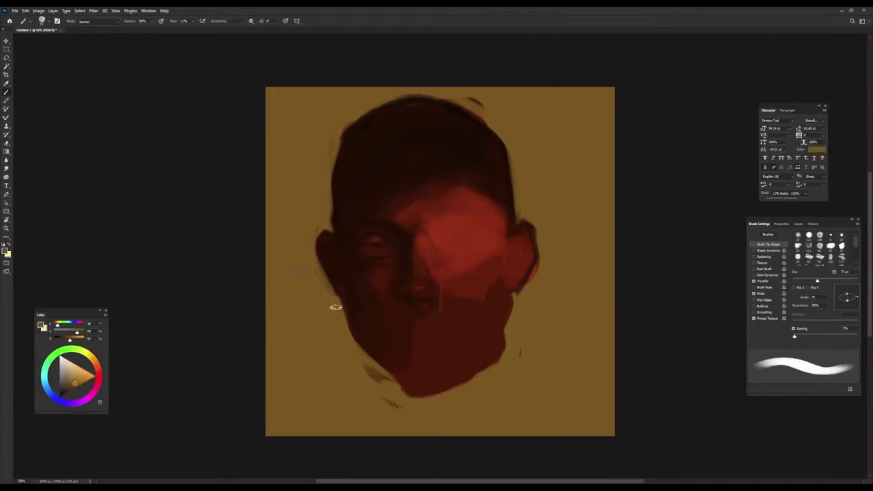
{"action": "left_click", "coordinate": [360, 318], "text": "alt"}
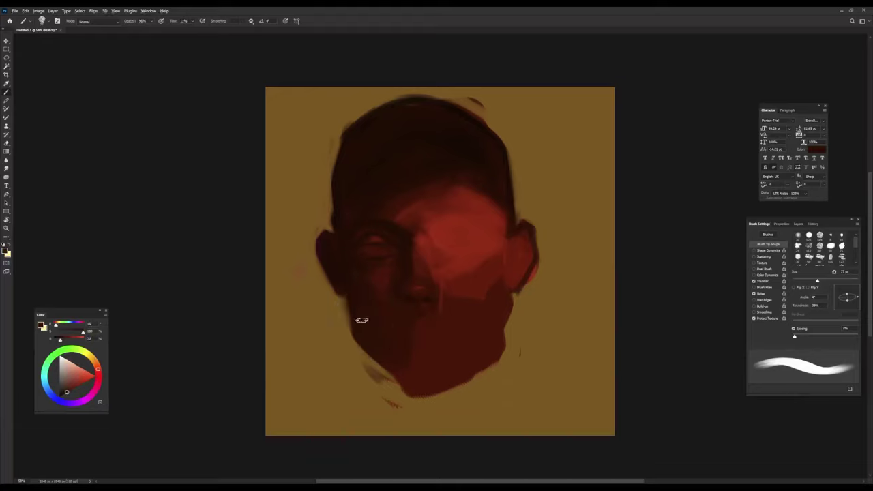
{"action": "left_click", "coordinate": [353, 335], "text": "alt"}
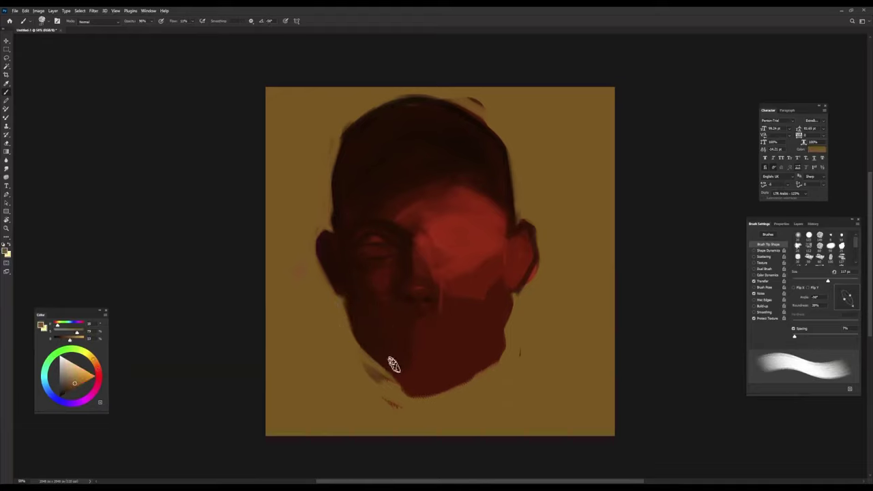
{"action": "key", "text": "bracketright"}
{"action": "key", "text": "bracketright"}
{"action": "key", "text": "bracketright"}
{"action": "left_click_drag", "start_coordinate": [374, 372], "coordinate": [422, 400]}
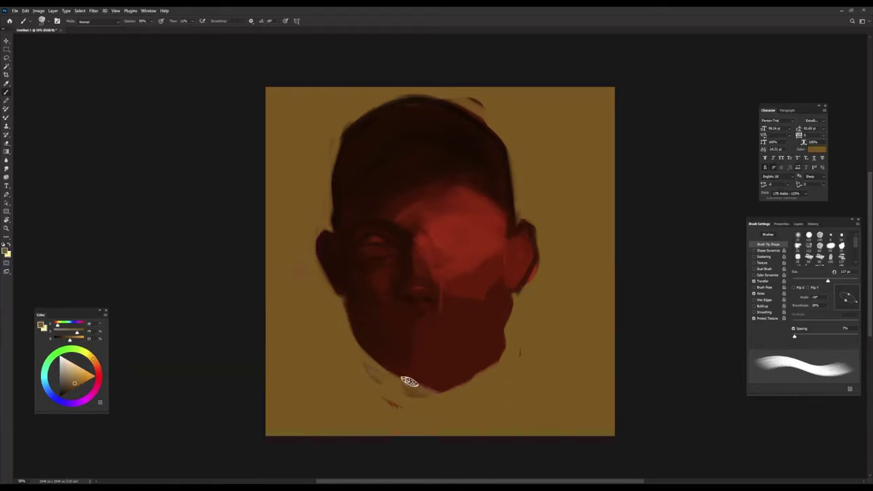
{"action": "left_click_drag", "start_coordinate": [520, 345], "coordinate": [450, 394]}
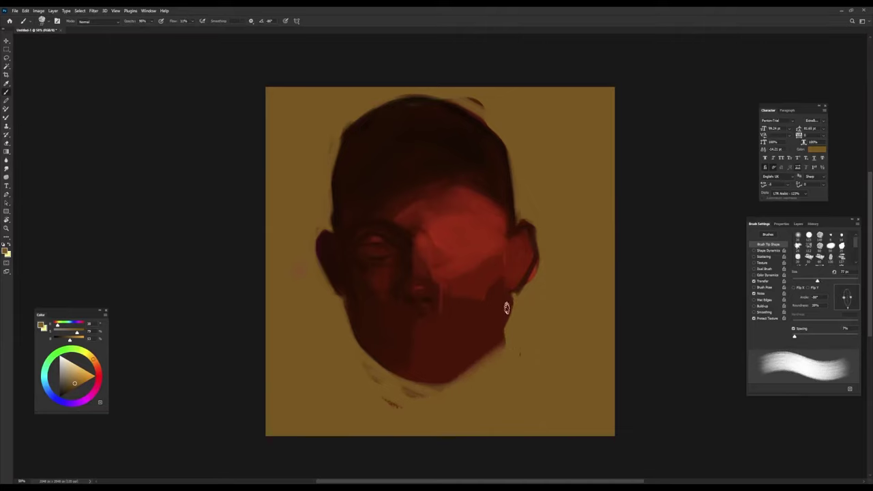
{"action": "left_click_drag", "start_coordinate": [507, 306], "coordinate": [503, 345]}
Step: Paint red strokes beside the nose with a 61–69 px brush
{"action": "left_click", "coordinate": [379, 254], "text": "alt"}
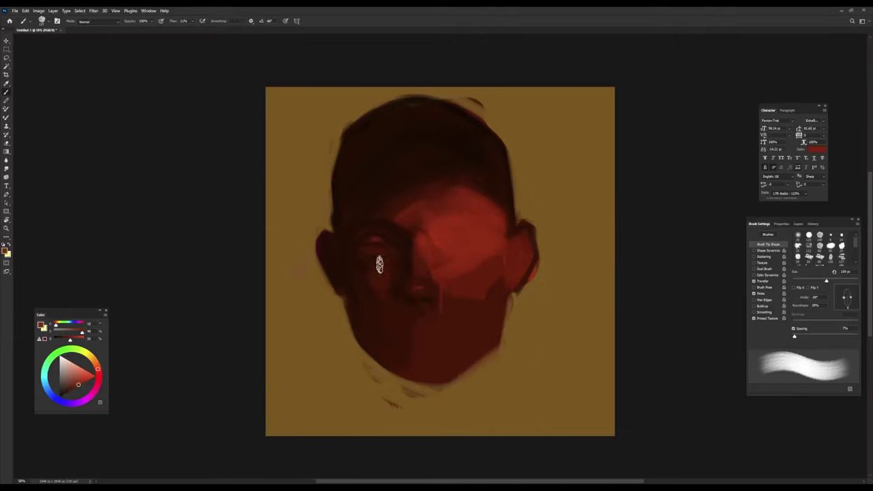
{"action": "key", "text": "bracketleft"}
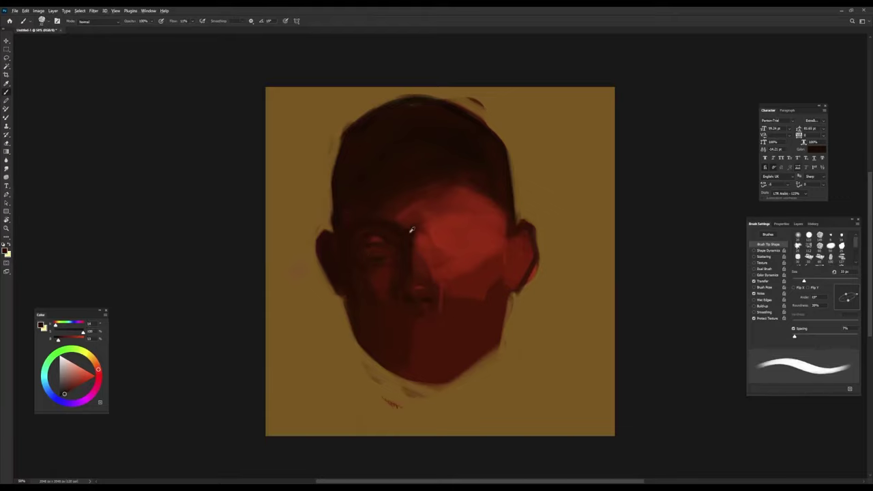
{"action": "key", "text": "bracketright"}
{"action": "key", "text": "bracketright"}
{"action": "left_click", "coordinate": [396, 294], "text": "alt"}
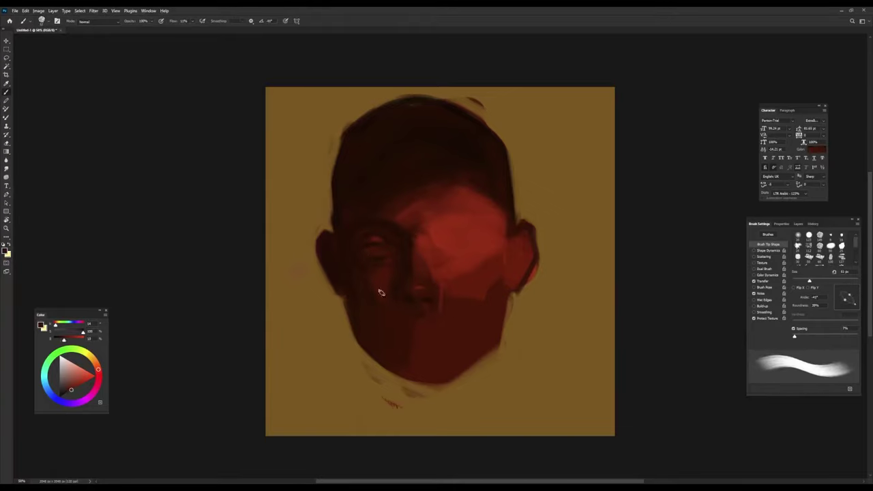
{"action": "key", "text": "bracketright"}
{"action": "key", "text": "bracketright"}
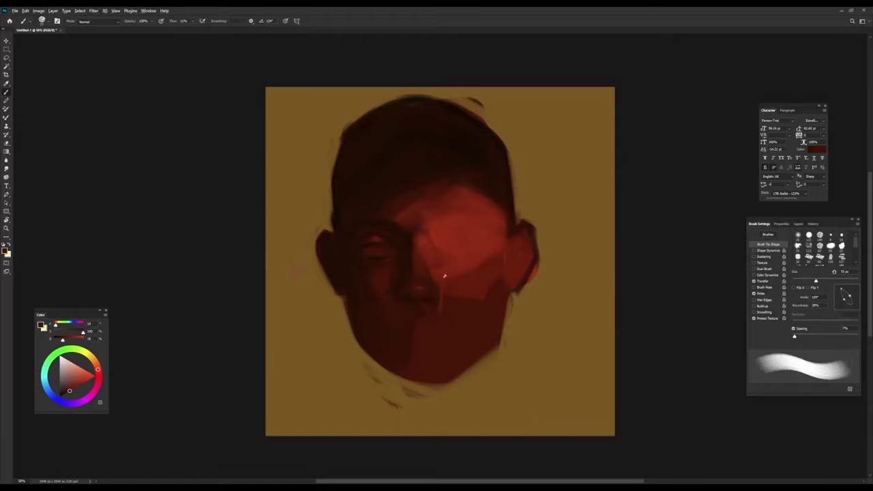
{"action": "left_click", "coordinate": [413, 319], "text": "alt"}
{"action": "left_click", "coordinate": [405, 308], "text": "alt"}
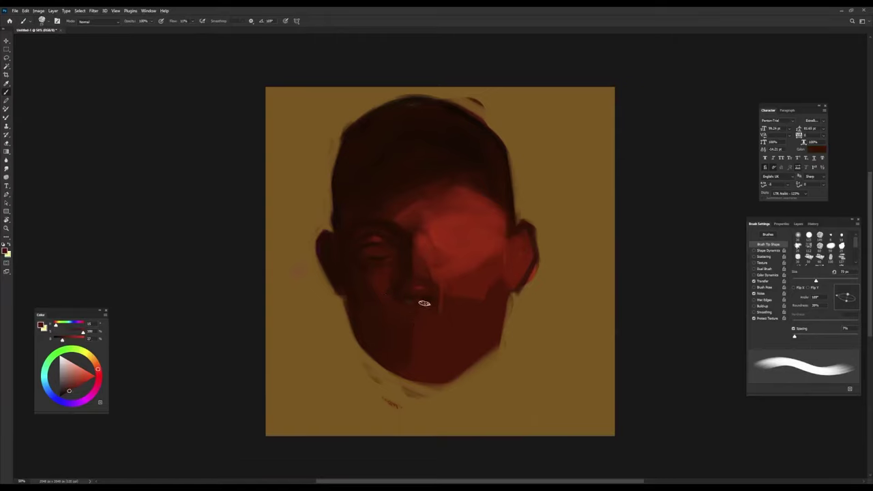
{"action": "left_click", "coordinate": [418, 312], "text": "alt"}
Step: Shade the mouth area below the nose with darker reds using a smaller detail brush
{"action": "left_click", "coordinate": [431, 295], "text": "alt"}
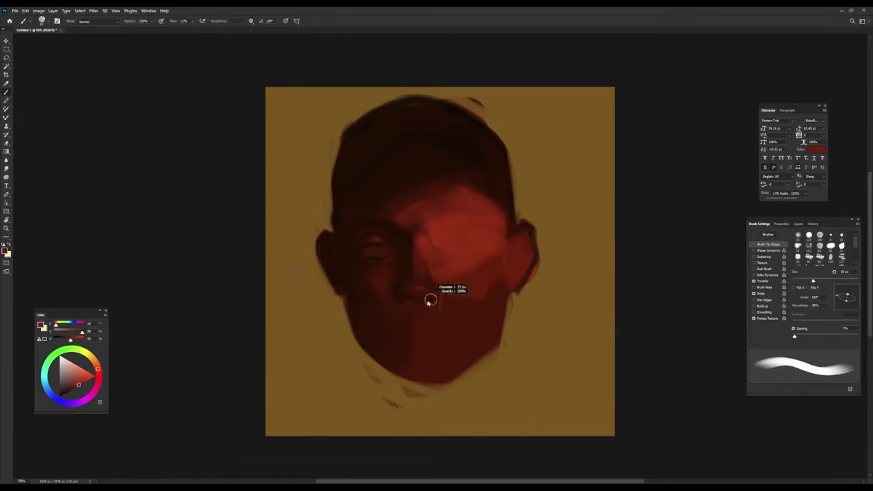
{"action": "key", "text": "bracketleft"}
{"action": "key", "text": "bracketleft"}
{"action": "left_click", "coordinate": [417, 308], "text": "alt"}
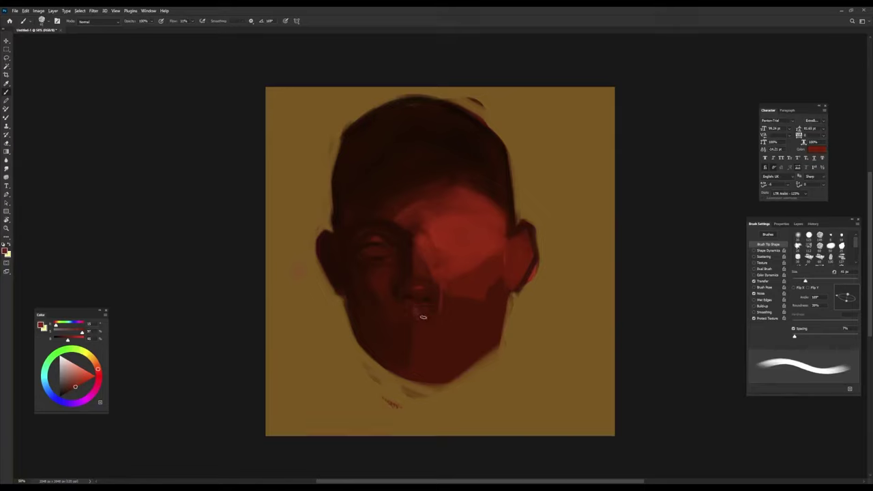
{"action": "left_click", "coordinate": [414, 309], "text": "alt"}
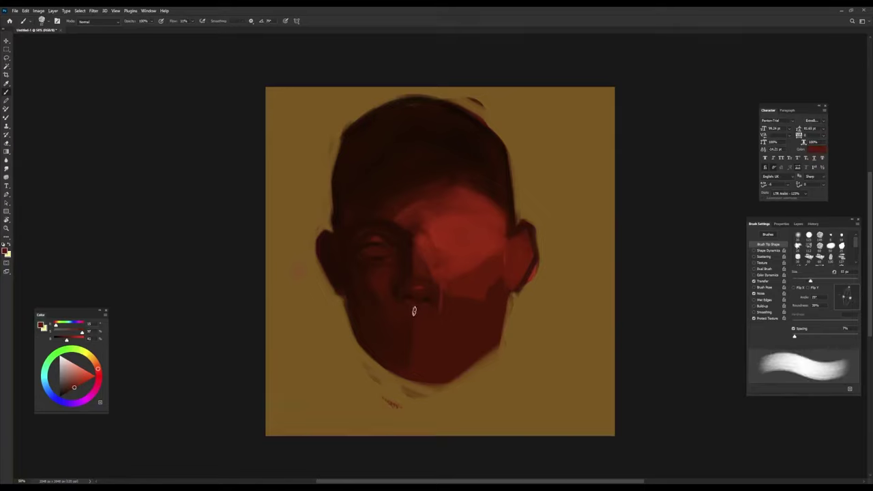
{"action": "left_click", "coordinate": [403, 318], "text": "alt"}
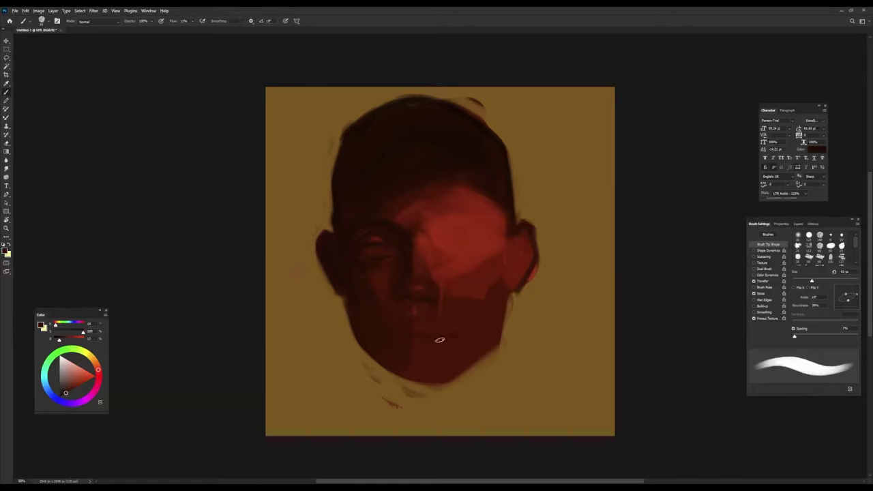
{"action": "left_click", "coordinate": [447, 317], "text": "alt"}
{"action": "key", "text": "bracketright"}
{"action": "key", "text": "shift+Left"}
{"action": "key", "text": "shift+Left"}
{"action": "key", "text": "shift+Left"}
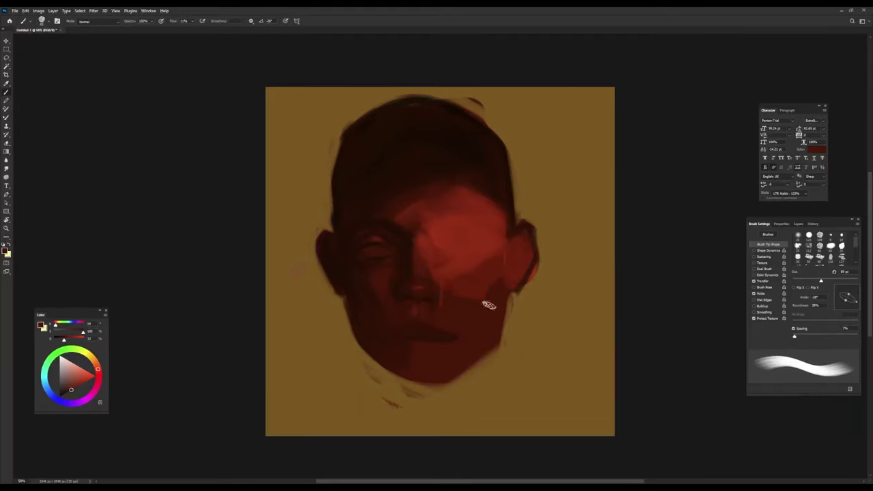
Step: Paint brighter red strokes across the right cheek from the highlight
{"action": "key", "text": "shift+Left"}
{"action": "left_click", "coordinate": [453, 271], "text": "alt"}
{"action": "left_click_drag", "start_coordinate": [453, 271], "coordinate": [468, 259]}
{"action": "key", "text": "shift+Left"}
{"action": "key", "text": "shift+Left"}
{"action": "key", "text": "shift+Left"}
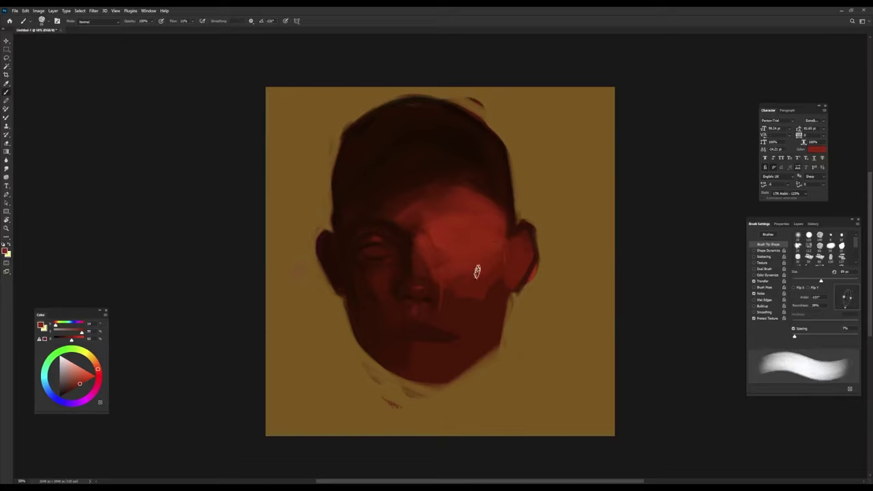
{"action": "left_click", "coordinate": [449, 240], "text": "alt"}
{"action": "left_click", "coordinate": [486, 251], "text": "alt"}
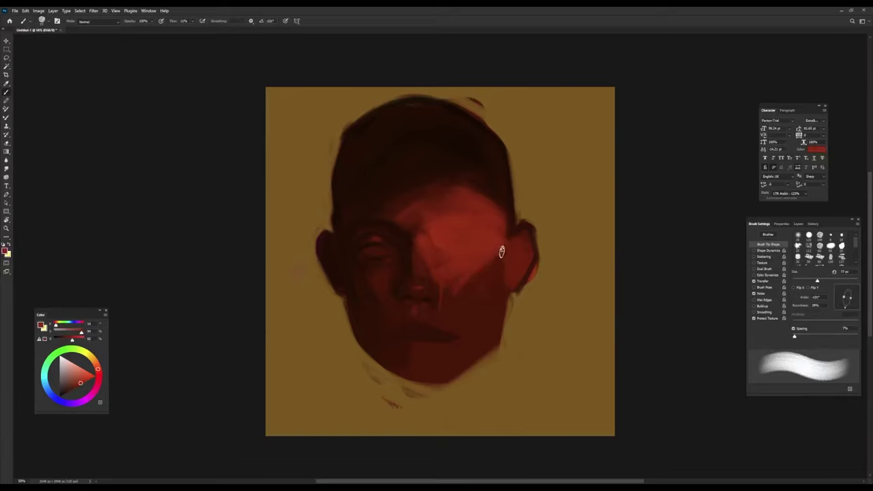
{"action": "left_click", "coordinate": [490, 293], "text": "alt"}
Step: Extend the red highlight down the right cheek toward the ear with more strokes
{"action": "key", "text": "bracketleft"}
{"action": "key", "text": "bracketleft"}
{"action": "key", "text": "bracketleft"}
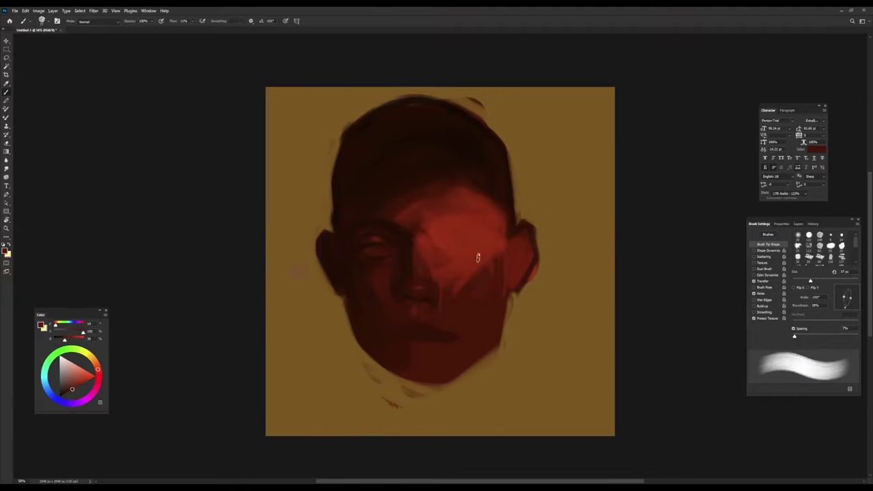
{"action": "left_click", "coordinate": [478, 250], "text": "alt"}
{"action": "left_click", "coordinate": [516, 236], "text": "alt"}
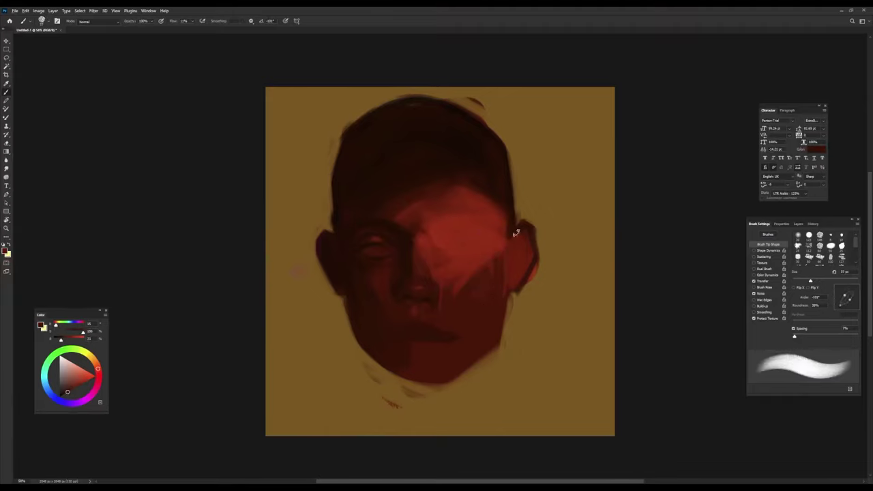
{"action": "left_click", "coordinate": [517, 267], "text": "alt"}
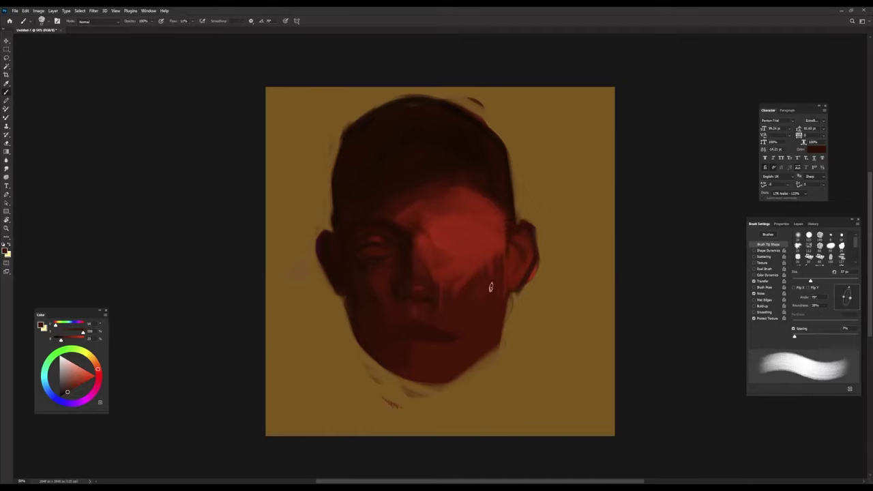
{"action": "left_click", "coordinate": [505, 221], "text": "alt"}
{"action": "left_click", "coordinate": [502, 270], "text": "alt"}
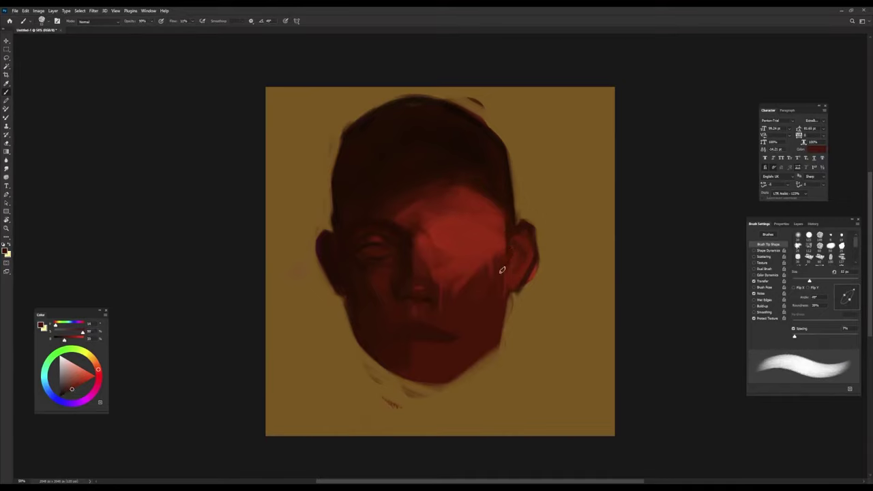
{"action": "left_click", "coordinate": [502, 265], "text": "alt"}
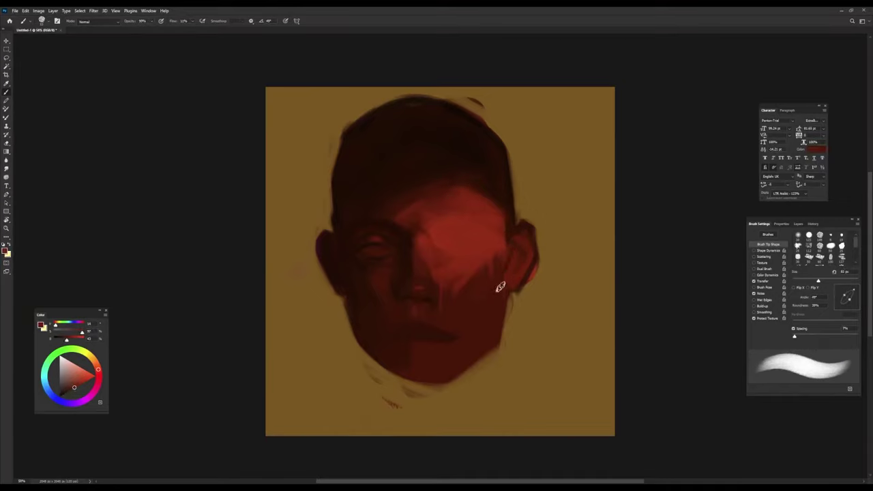
{"action": "left_click", "coordinate": [506, 250], "text": "alt"}
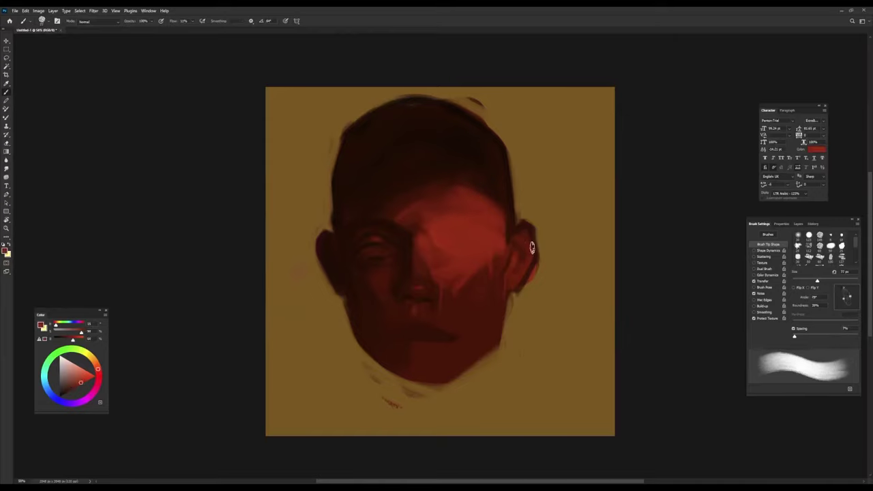
Step: Sample reds around the right ear, shrink the brush to 24 px, and choose a saturated red
{"action": "left_click", "coordinate": [523, 252], "text": "alt"}
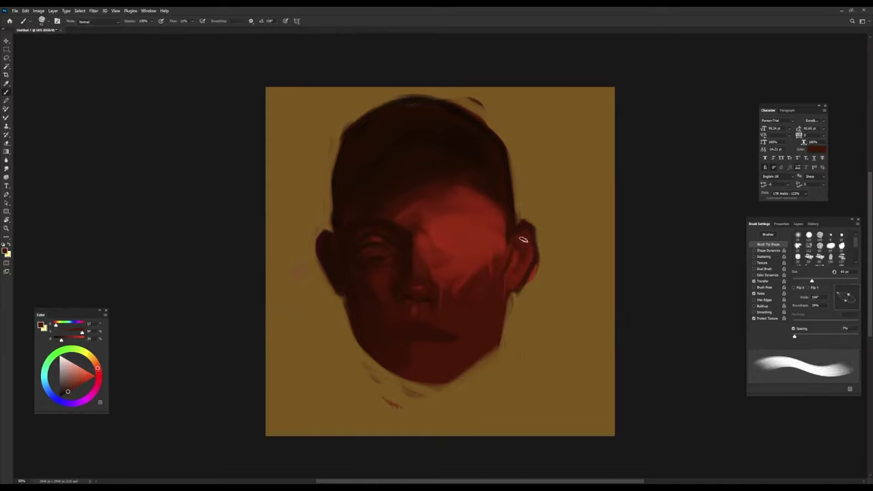
{"action": "left_click", "coordinate": [505, 271], "text": "alt"}
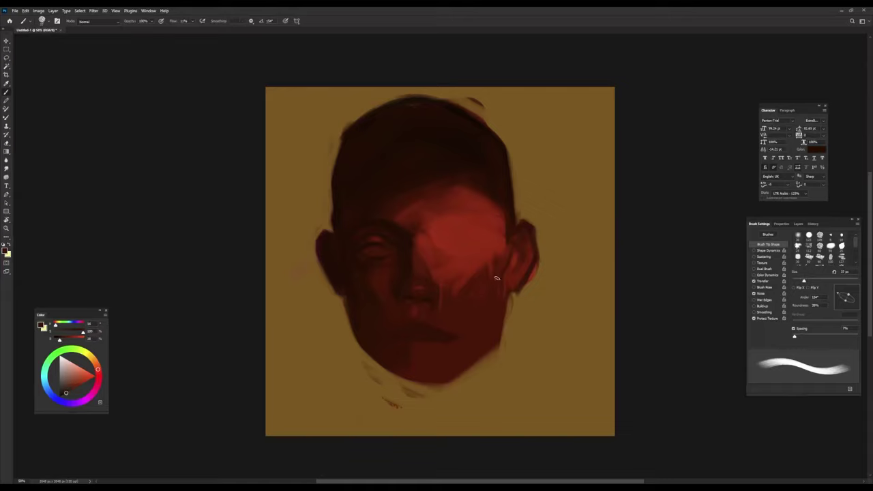
{"action": "left_click", "coordinate": [521, 250], "text": "alt"}
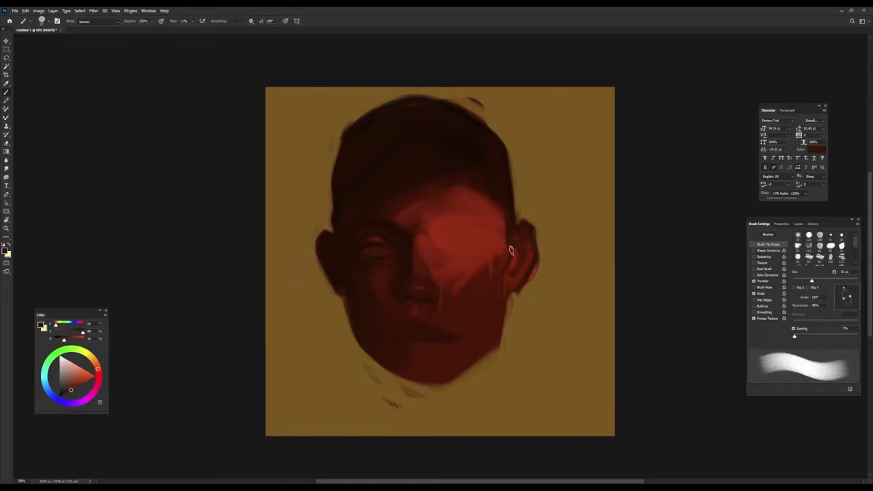
{"action": "left_click", "coordinate": [525, 253], "text": "alt"}
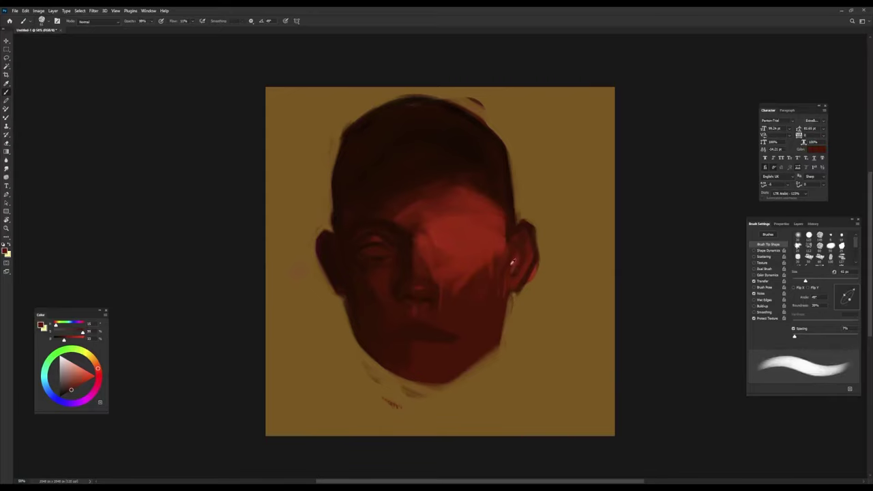
{"action": "left_click_drag", "start_coordinate": [529, 246], "coordinate": [534, 243]}
{"action": "left_click", "coordinate": [529, 236], "text": "alt"}
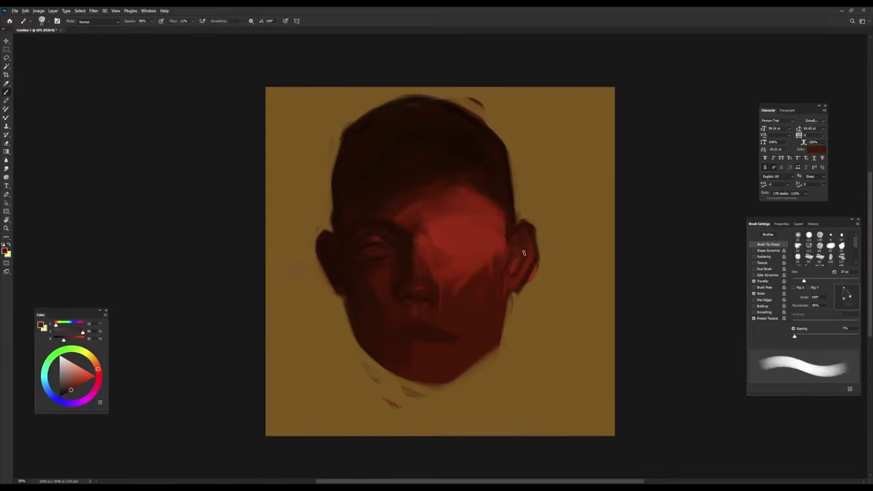
{"action": "left_click", "coordinate": [87, 381]}
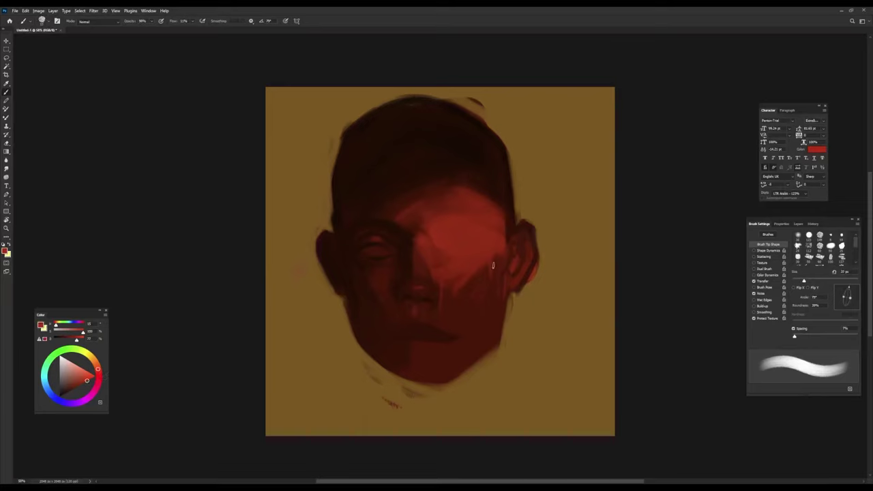
{"action": "left_click_drag", "start_coordinate": [493, 266], "coordinate": [526, 248]}
{"action": "left_click", "coordinate": [529, 251], "text": "alt"}
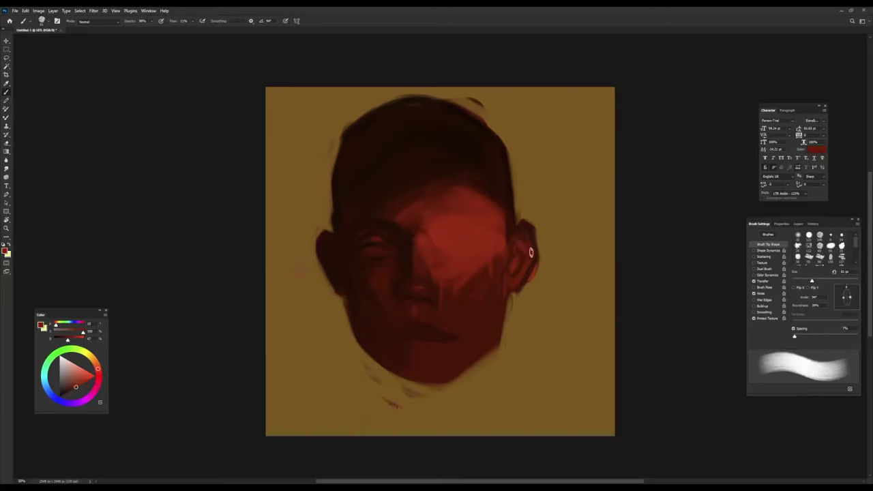
{"action": "left_click", "coordinate": [527, 230], "text": "alt"}
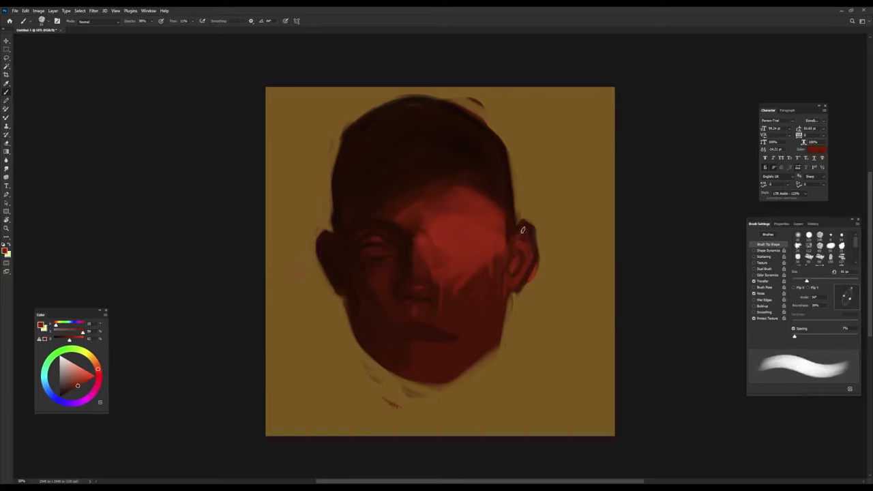
Step: Paint a dark red stroke down the right edge of the hair
{"action": "left_click", "coordinate": [520, 234], "text": "alt"}
{"action": "left_click", "coordinate": [507, 220], "text": "alt"}
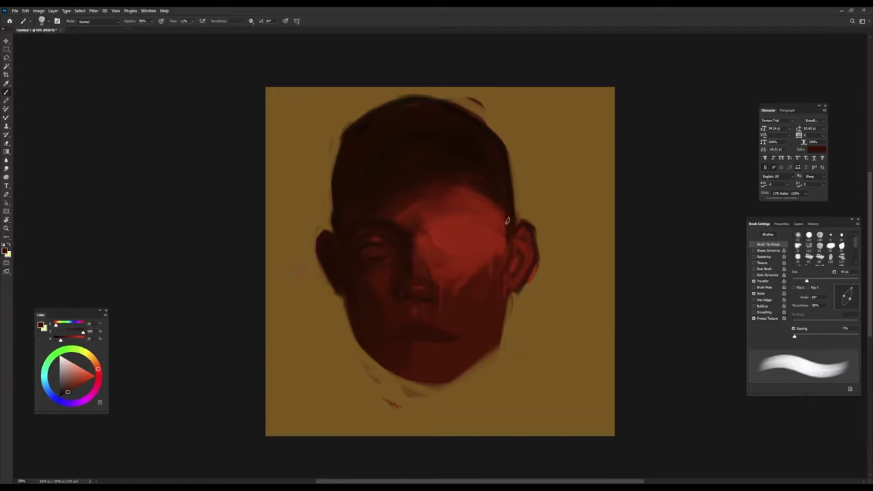
{"action": "left_click", "coordinate": [495, 141], "text": "alt"}
{"action": "left_click_drag", "start_coordinate": [512, 169], "coordinate": [514, 227]}
Step: Dab redder and lighter tones onto the right ear
{"action": "left_click", "coordinate": [517, 270], "text": "alt"}
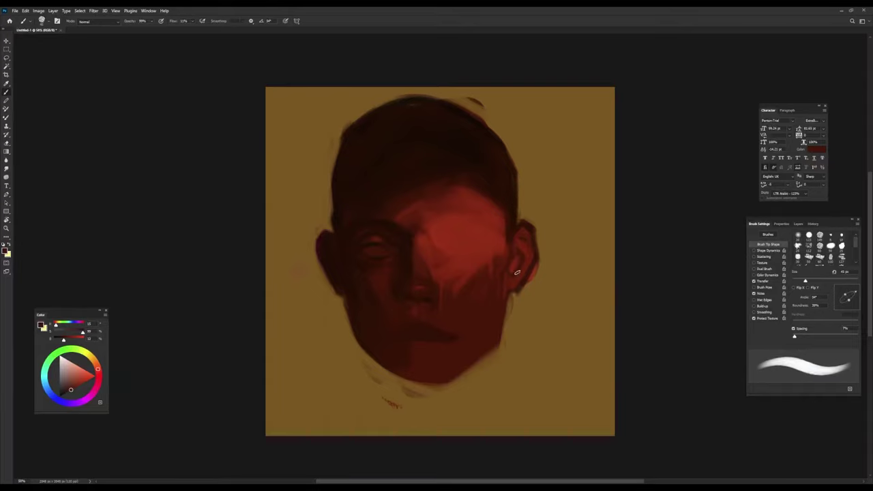
{"action": "left_click", "coordinate": [516, 298], "text": "alt"}
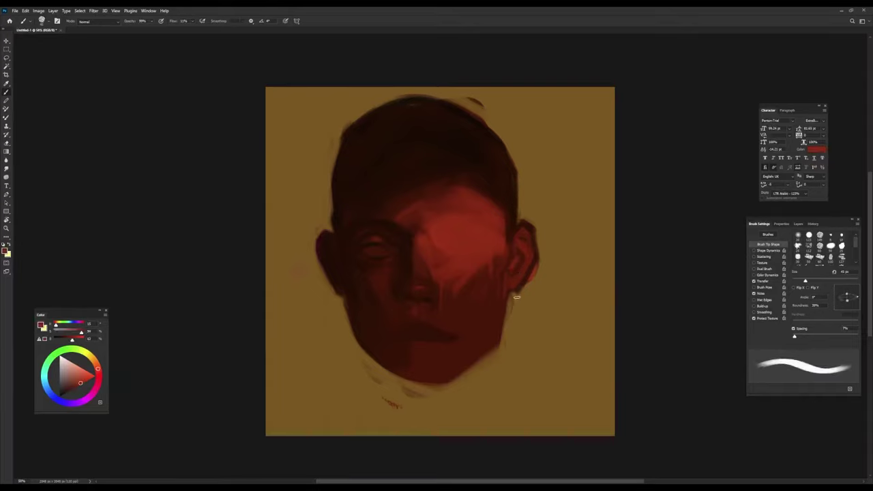
{"action": "left_click", "coordinate": [509, 278], "text": "alt"}
{"action": "left_click", "coordinate": [519, 276], "text": "alt"}
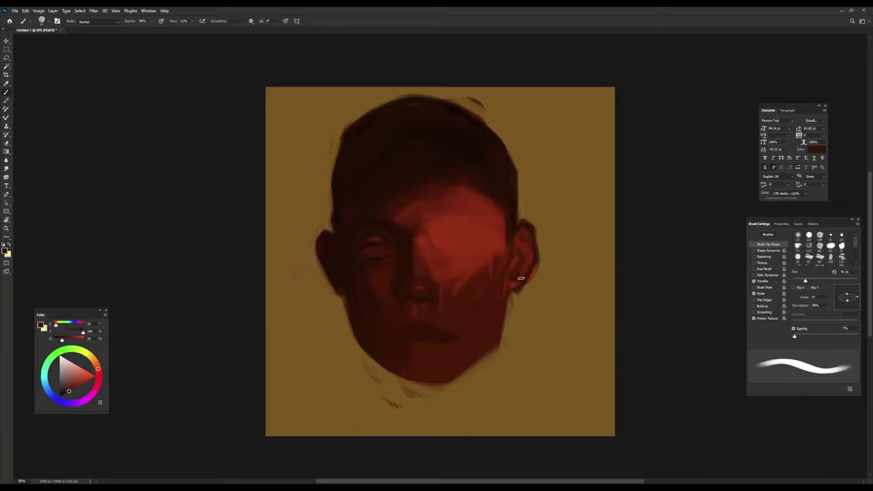
{"action": "left_click", "coordinate": [529, 260], "text": "alt"}
{"action": "left_click", "coordinate": [520, 233], "text": "alt"}
{"action": "left_click", "coordinate": [506, 257], "text": "alt"}
{"action": "left_click", "coordinate": [530, 302], "text": "alt"}
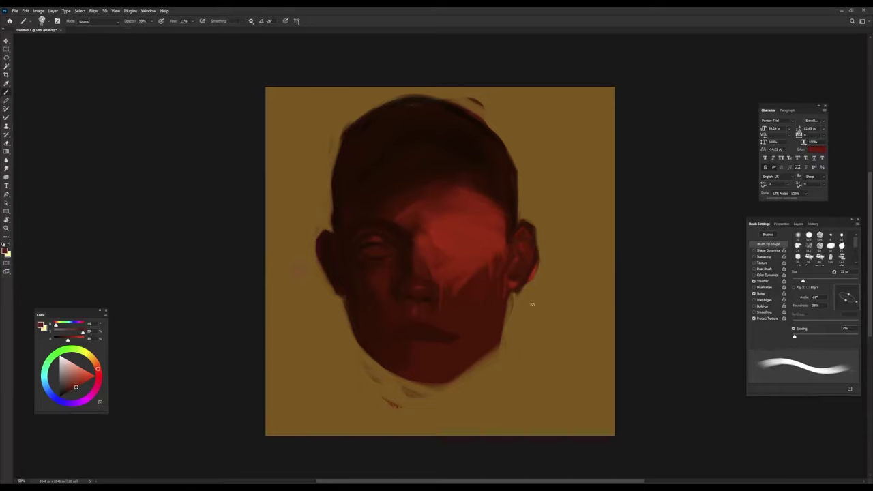
{"action": "left_click", "coordinate": [531, 286], "text": "alt"}
Step: Paint a stroke down the right jaw toward the chin with a larger brush
{"action": "key", "text": "bracketright"}
{"action": "key", "text": "bracketright"}
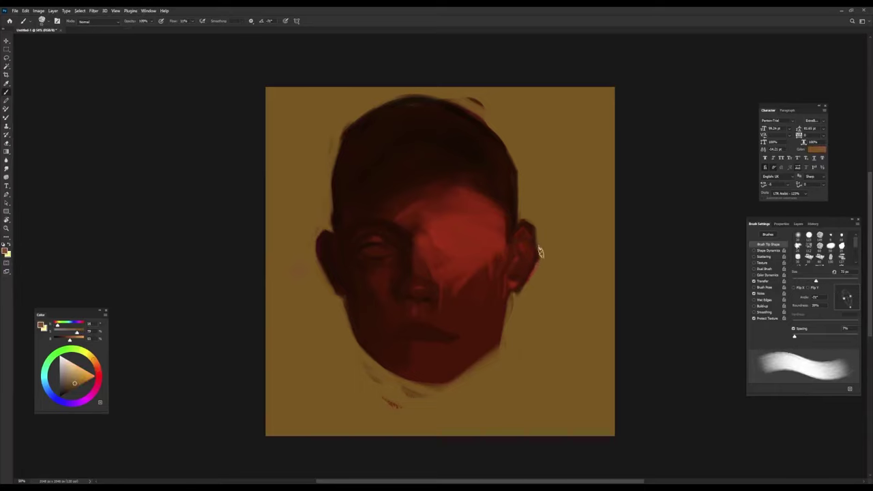
{"action": "key", "text": "bracketright"}
{"action": "key", "text": "bracketright"}
{"action": "left_click", "coordinate": [523, 292], "text": "alt"}
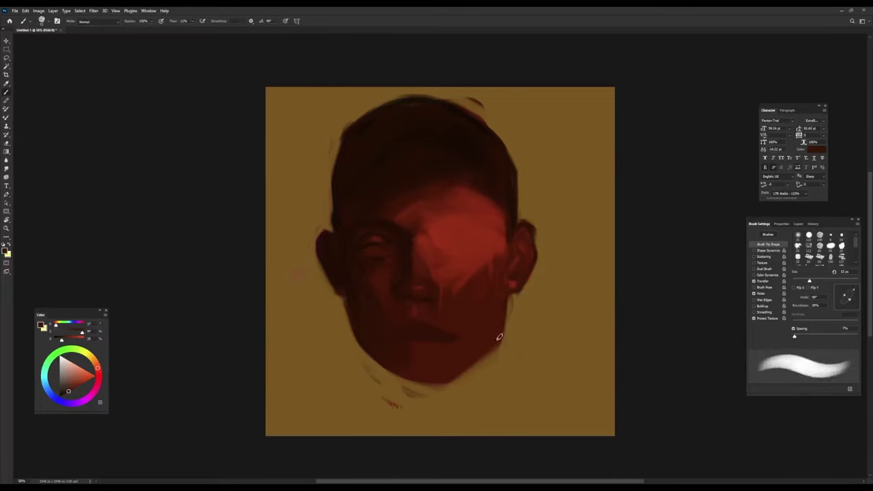
{"action": "left_click_drag", "start_coordinate": [504, 300], "coordinate": [485, 376]}
{"action": "left_click", "coordinate": [485, 375], "text": "alt"}
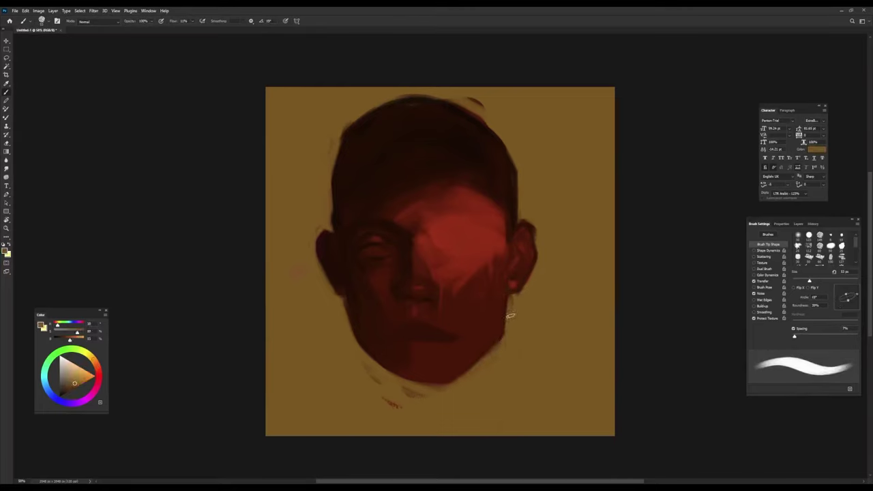
Step: Add brighter red touches to the right ear with a rotated, slightly larger brush tip
{"action": "left_click", "coordinate": [477, 239], "text": "alt"}
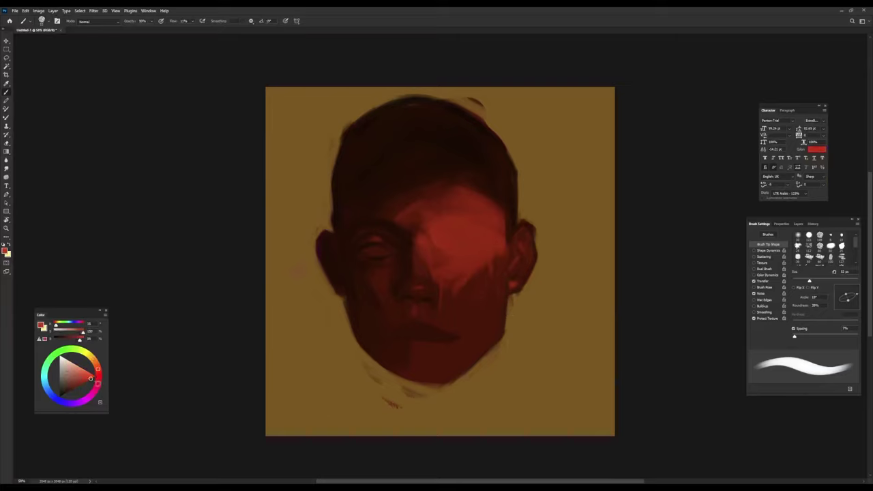
{"action": "left_click", "coordinate": [101, 374]}
{"action": "key", "text": "shift+Right"}
{"action": "key", "text": "shift+Right"}
{"action": "key", "text": "shift+Right"}
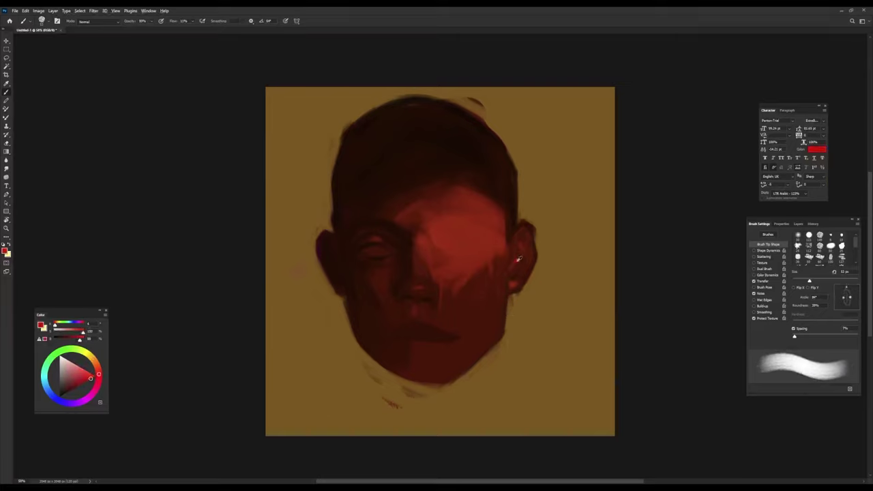
{"action": "left_click", "coordinate": [518, 258], "text": "alt"}
{"action": "left_click", "coordinate": [524, 258], "text": "alt"}
{"action": "key", "text": "shift+Left"}
{"action": "key", "text": "shift+Left"}
{"action": "key", "text": "shift+Left"}
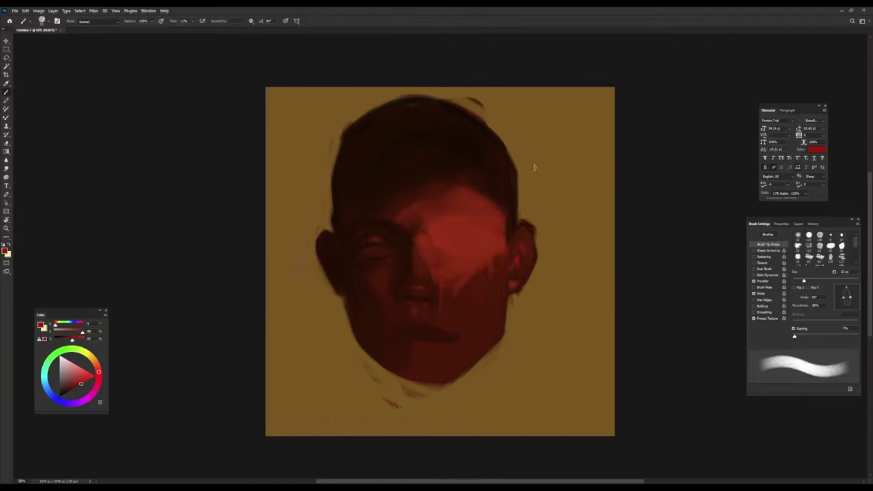
{"action": "key", "text": "bracketright"}
{"action": "left_click", "coordinate": [518, 279], "text": "alt"}
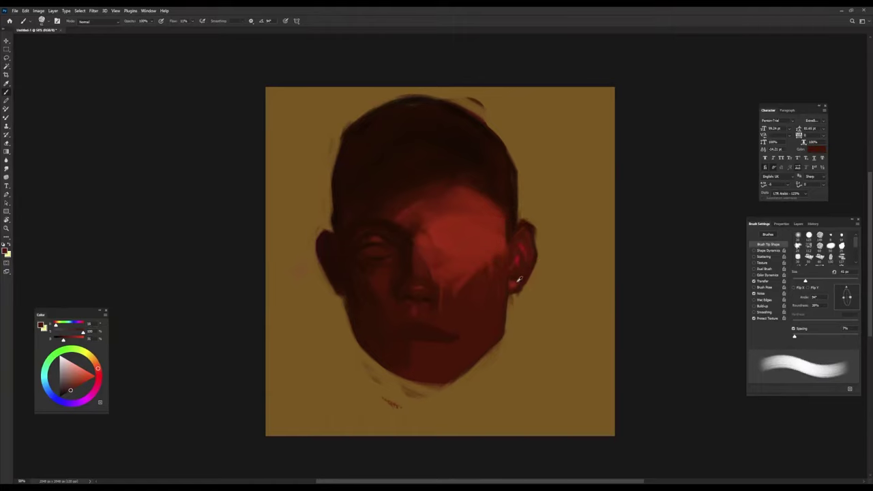
{"action": "left_click", "coordinate": [518, 277], "text": "alt"}
{"action": "left_click", "coordinate": [400, 227], "text": "alt"}
{"action": "key", "text": "bracketright"}
{"action": "key", "text": "shift+Left"}
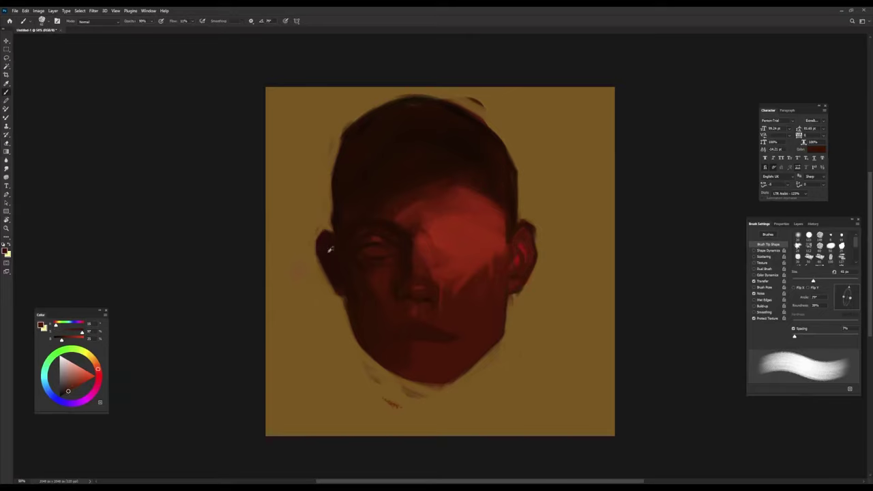
Step: Shape the left ear with dark reds and ochre using a rotated brush tip
{"action": "key", "text": "shift+Right"}
{"action": "key", "text": "shift+Right"}
{"action": "left_click", "coordinate": [418, 230], "text": "alt"}
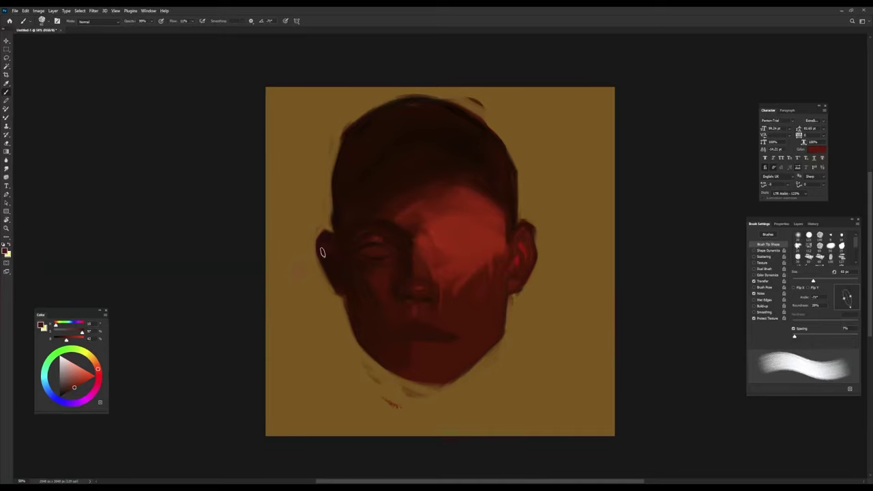
{"action": "left_click", "coordinate": [326, 252], "text": "alt"}
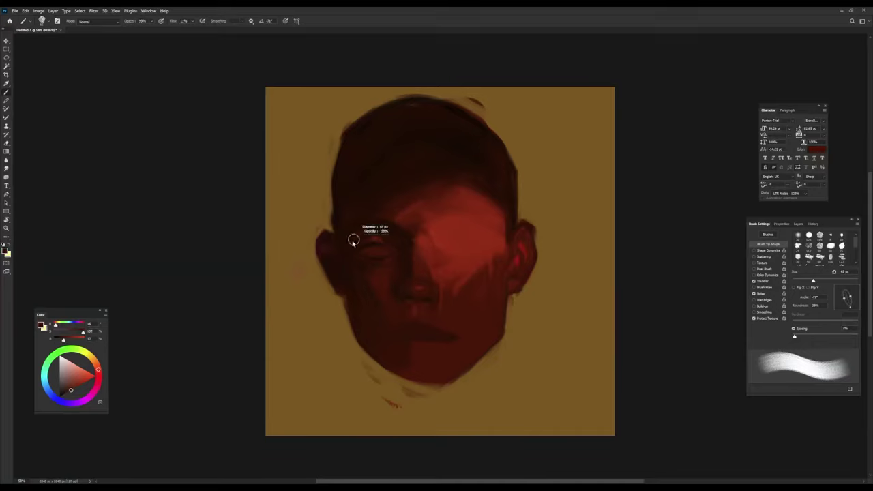
{"action": "key", "text": "bracketright"}
{"action": "key", "text": "shift+Right"}
{"action": "left_click", "coordinate": [326, 258], "text": "alt"}
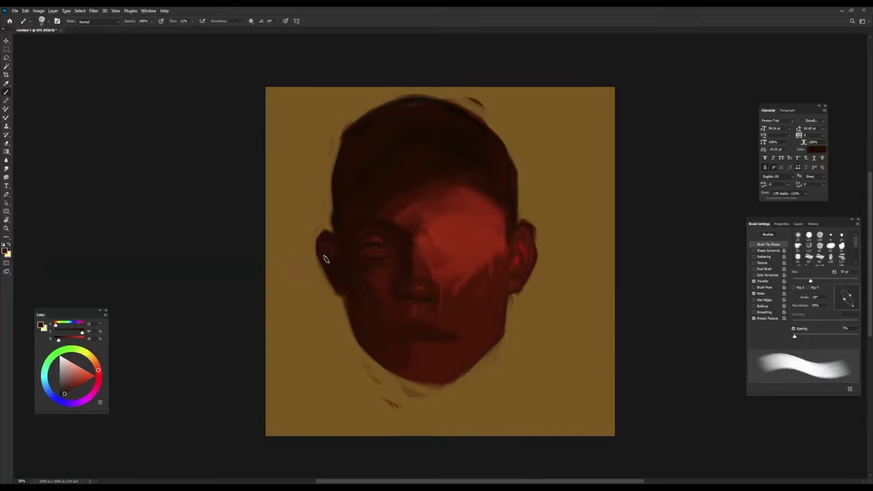
{"action": "key", "text": "bracketleft"}
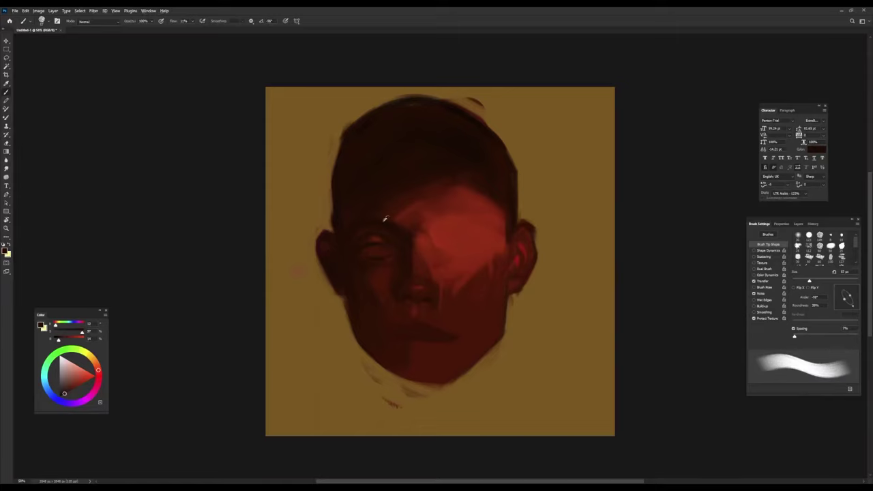
{"action": "left_click", "coordinate": [331, 263], "text": "alt"}
{"action": "left_click", "coordinate": [328, 268], "text": "alt"}
{"action": "left_click", "coordinate": [331, 306], "text": "alt"}
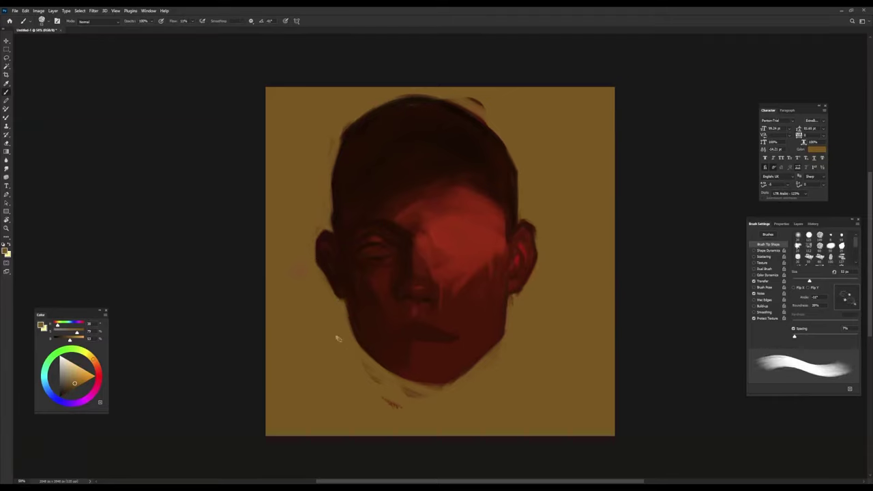
Step: Paint darker reds around the left eye, adjusting brush size and tip angle
{"action": "left_click", "coordinate": [364, 254], "text": "alt"}
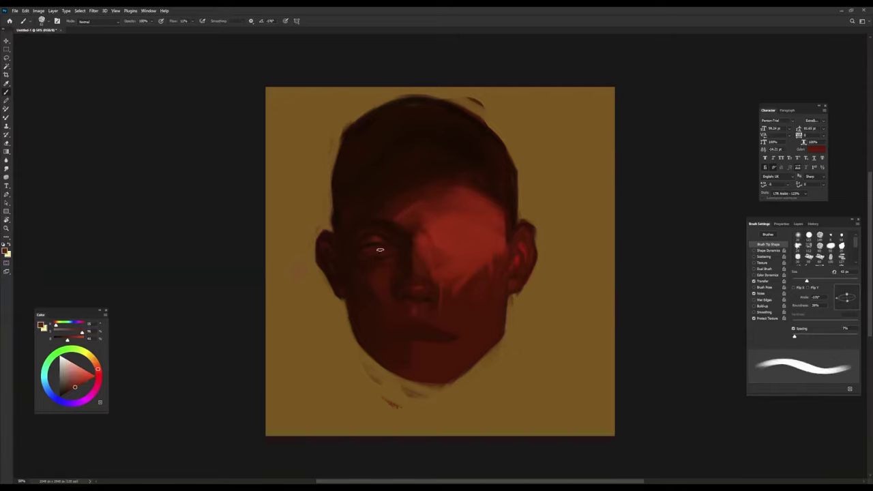
{"action": "left_click", "coordinate": [369, 257], "text": "alt"}
{"action": "key", "text": "bracketright"}
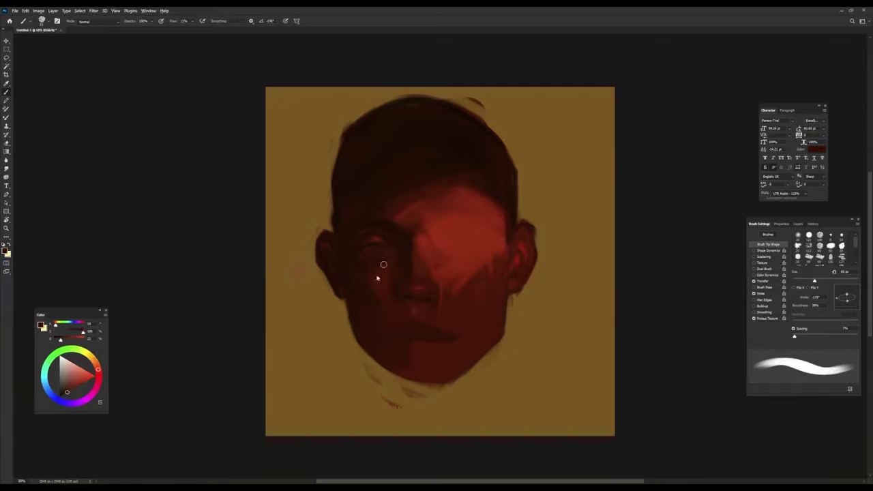
{"action": "key", "text": "shift+Left"}
{"action": "key", "text": "shift+Left"}
{"action": "key", "text": "shift+Left"}
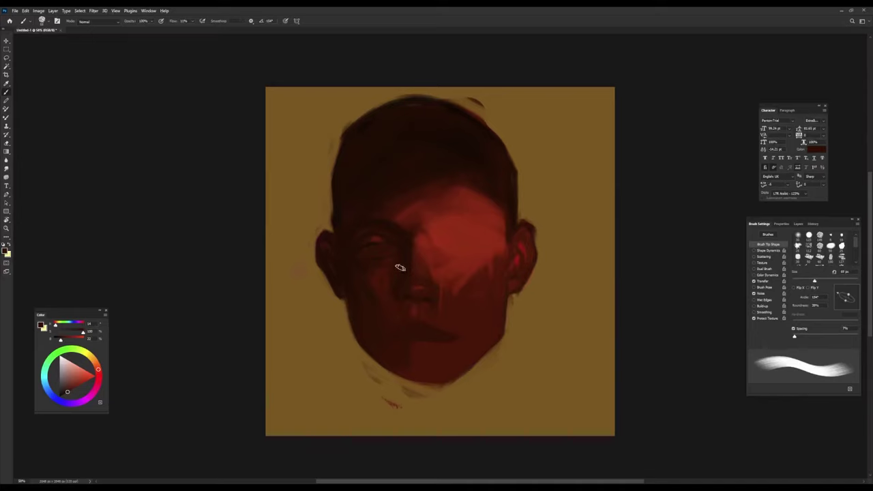
{"action": "key", "text": "shift+Right"}
{"action": "key", "text": "shift+Right"}
{"action": "key", "text": "shift+Right"}
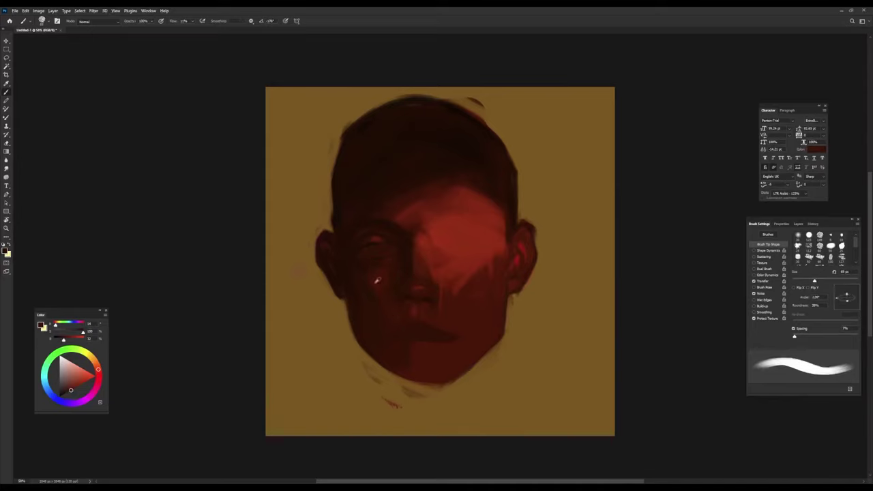
{"action": "left_click", "coordinate": [363, 298], "text": "alt"}
{"action": "key", "text": "shift+Left"}
{"action": "key", "text": "shift+Left"}
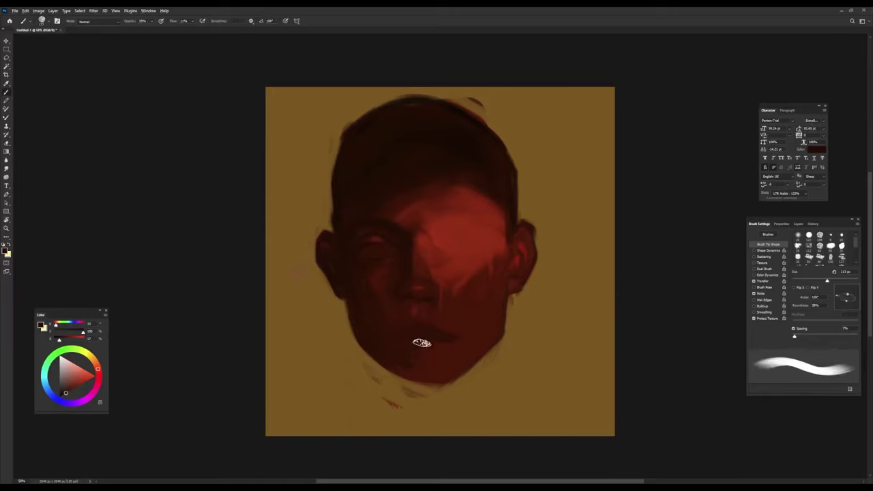
{"action": "key", "text": "bracketright"}
{"action": "key", "text": "bracketright"}
{"action": "key", "text": "bracketright"}
{"action": "key", "text": "bracketleft"}
{"action": "key", "text": "bracketleft"}
{"action": "key", "text": "bracketleft"}
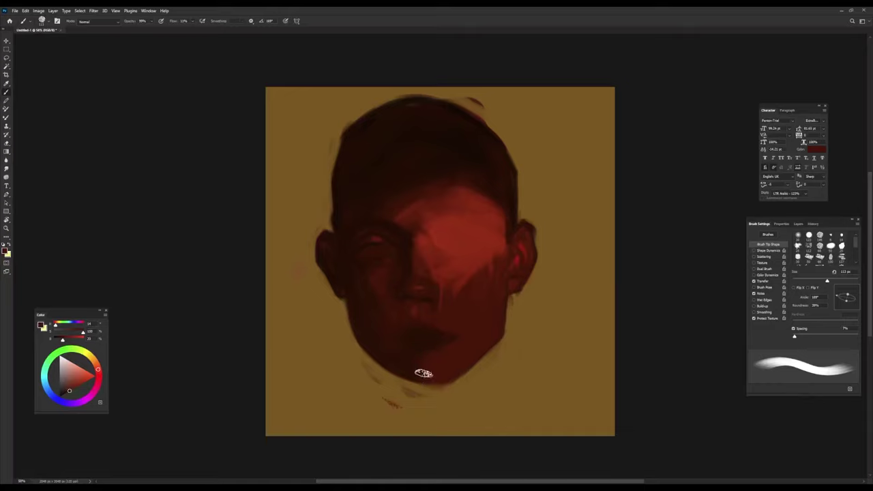
Step: Smooth the lips and chin with dark red and brown-red shading
{"action": "left_click", "coordinate": [457, 282], "text": "alt"}
{"action": "key", "text": "bracketright"}
{"action": "key", "text": "bracketright"}
{"action": "key", "text": "bracketright"}
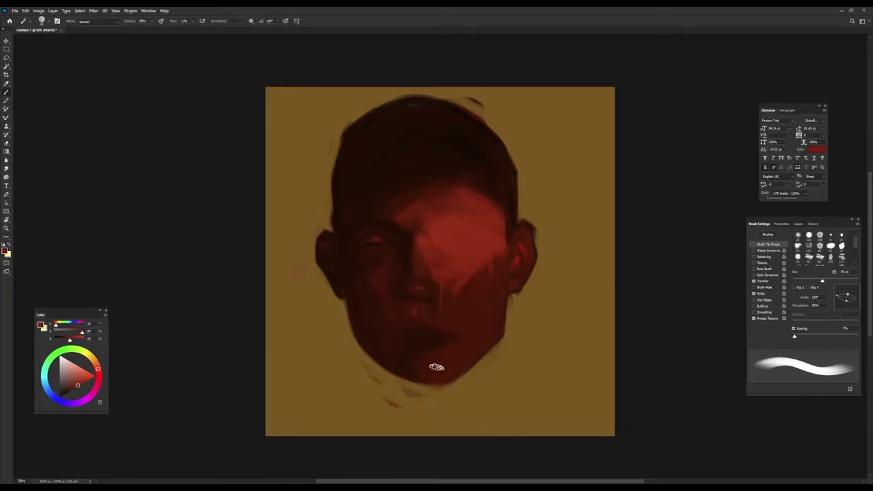
{"action": "left_click", "coordinate": [437, 362], "text": "alt"}
{"action": "left_click", "coordinate": [469, 235], "text": "alt"}
{"action": "key", "text": "bracketleft"}
{"action": "key", "text": "bracketleft"}
{"action": "left_click", "coordinate": [415, 172], "text": "alt"}
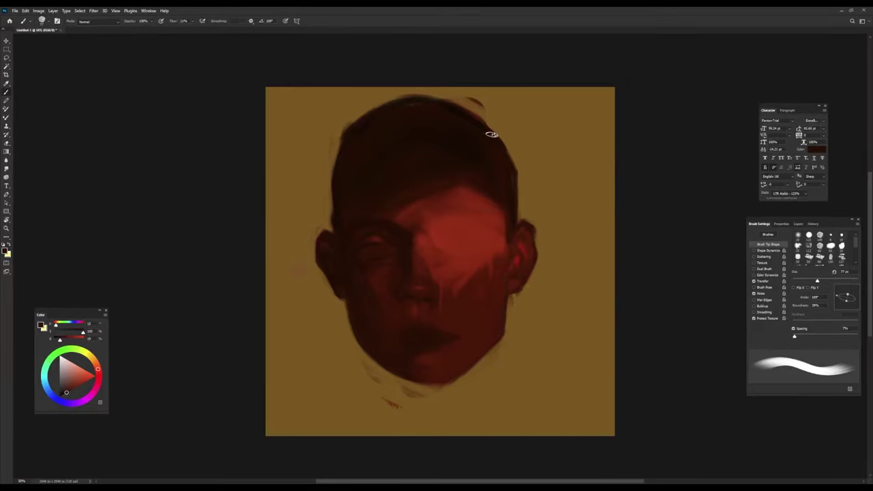
{"action": "key", "text": "bracketleft"}
{"action": "key", "text": "bracketleft"}
Step: Sample bright and dark reds around the brow and eye, and enlarge the brush
{"action": "left_click", "coordinate": [438, 233], "text": "alt"}
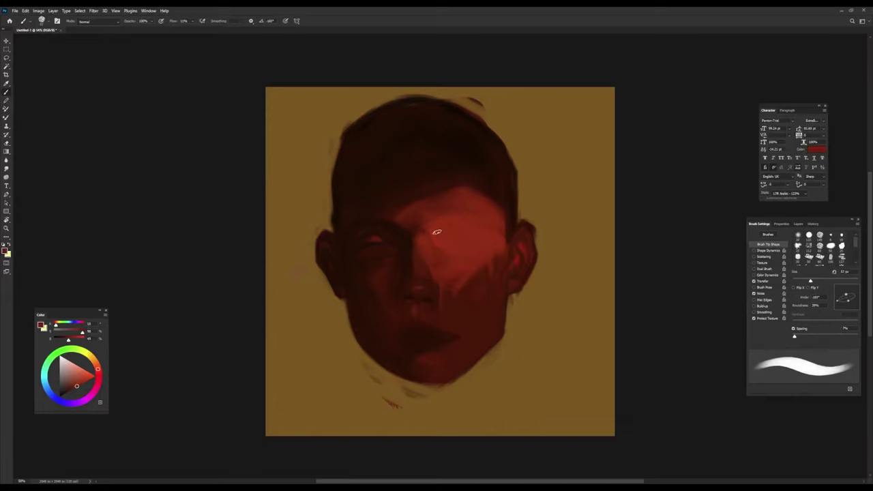
{"action": "left_click", "coordinate": [447, 223], "text": "alt"}
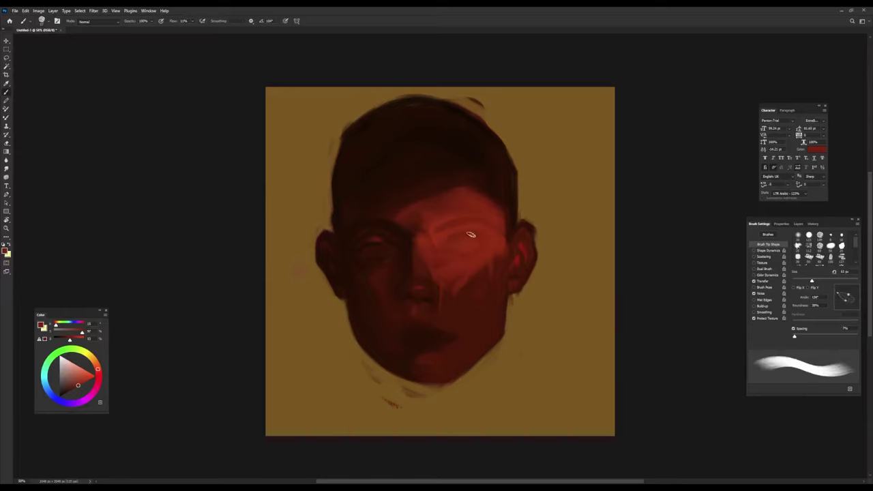
{"action": "left_click", "coordinate": [486, 234], "text": "alt"}
{"action": "left_click", "coordinate": [455, 241], "text": "alt"}
{"action": "left_click", "coordinate": [471, 241], "text": "alt"}
{"action": "key", "text": "bracketright"}
{"action": "key", "text": "bracketright"}
{"action": "key", "text": "bracketright"}
Step: Sample reds from the eye highlight, shrink the brush to about 57 px, and choose a lighter salmon red
{"action": "left_click", "coordinate": [491, 237], "text": "alt"}
{"action": "left_click", "coordinate": [477, 229], "text": "alt"}
{"action": "left_click", "coordinate": [481, 235], "text": "alt"}
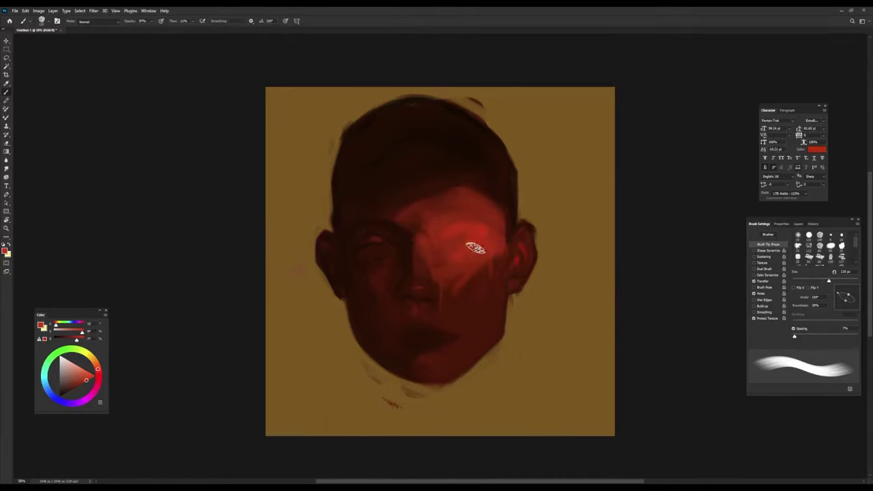
{"action": "left_click", "coordinate": [481, 238], "text": "alt"}
{"action": "left_click_drag", "start_coordinate": [482, 239], "coordinate": [439, 245]}
{"action": "left_click_drag", "start_coordinate": [84, 381], "coordinate": [110, 370]}
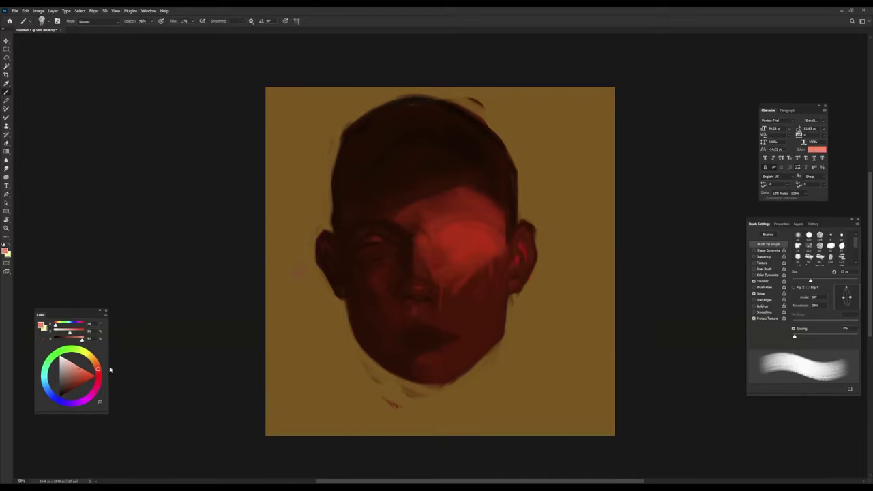
Step: Paint a light highlight stroke across the brow with a rotated brush tip
{"action": "left_click", "coordinate": [437, 244], "text": "alt"}
{"action": "key", "text": "shift+Left"}
{"action": "key", "text": "shift+Left"}
{"action": "key", "text": "shift+Left"}
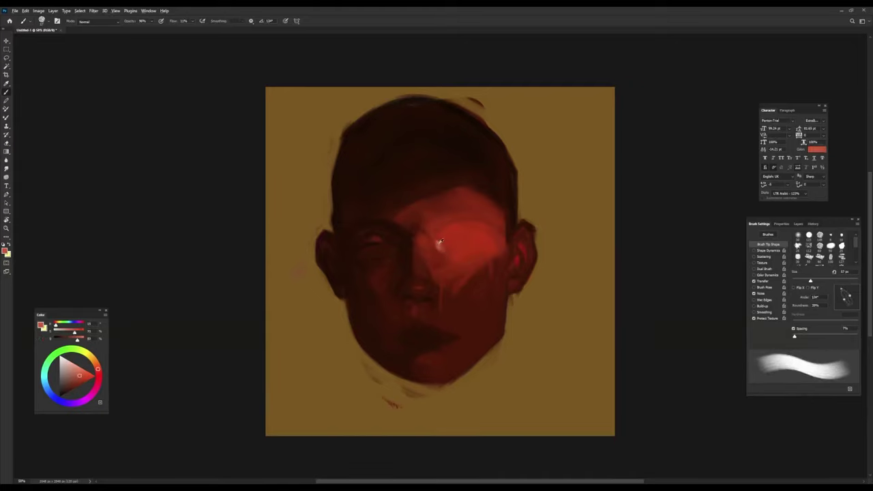
{"action": "left_click", "coordinate": [440, 246], "text": "alt"}
{"action": "left_click_drag", "start_coordinate": [440, 239], "coordinate": [449, 254]}
{"action": "key", "text": "shift+Left"}
{"action": "key", "text": "shift+Left"}
{"action": "key", "text": "shift+Left"}
{"action": "key", "text": "shift+Left"}
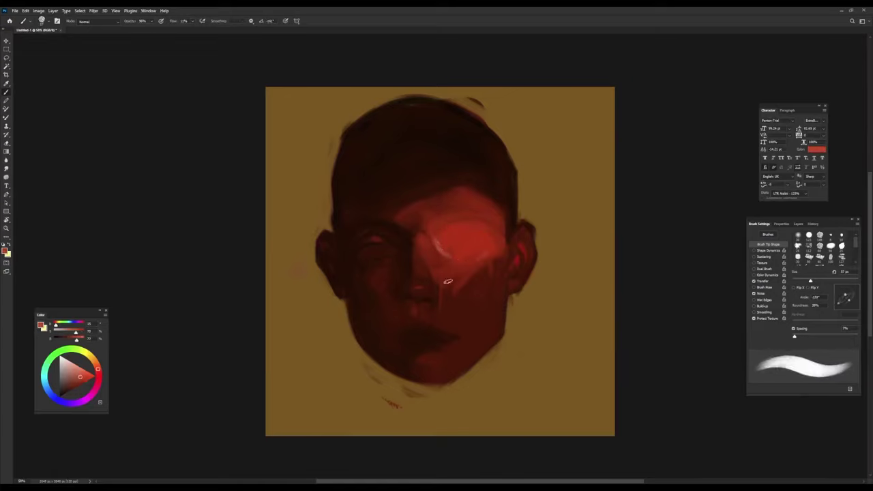
{"action": "key", "text": "bracketright"}
Step: Sample darker reds from the face and cheek with a smaller, rotated brush
{"action": "left_click", "coordinate": [447, 249], "text": "alt"}
{"action": "key", "text": "bracketleft"}
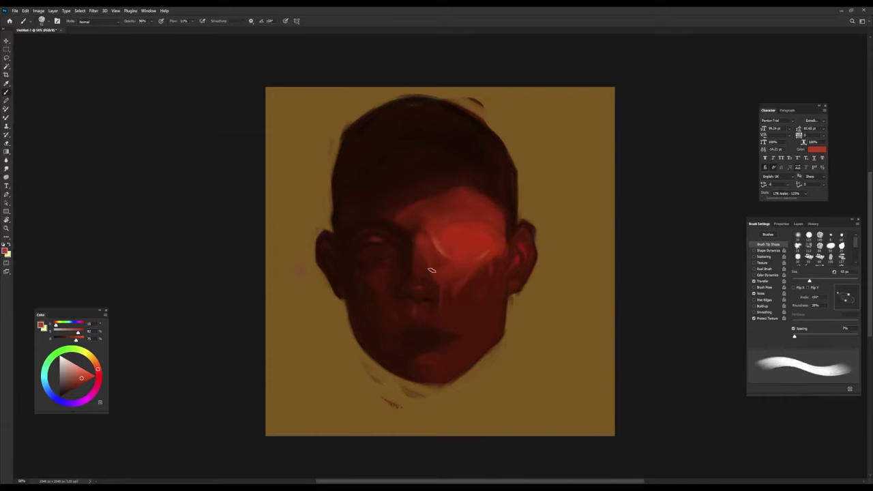
{"action": "key", "text": "shift+Left"}
{"action": "key", "text": "shift+Left"}
{"action": "left_click", "coordinate": [416, 256], "text": "alt"}
{"action": "left_click", "coordinate": [440, 254], "text": "alt"}
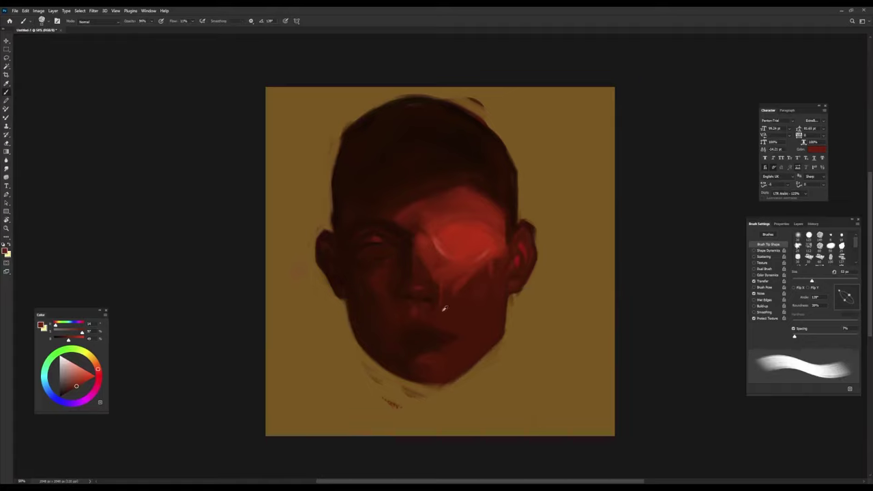
Step: Pick a darker shading red and set the brush to about 77 px at 97% opacity
{"action": "left_click", "coordinate": [433, 333], "text": "alt"}
{"action": "mouse_move", "coordinate": [444, 316]}
{"action": "left_mouse_down"}
{"action": "mouse_move", "coordinate": [452, 328]}
{"action": "mouse_move", "coordinate": [409, 276]}
{"action": "left_mouse_up"}
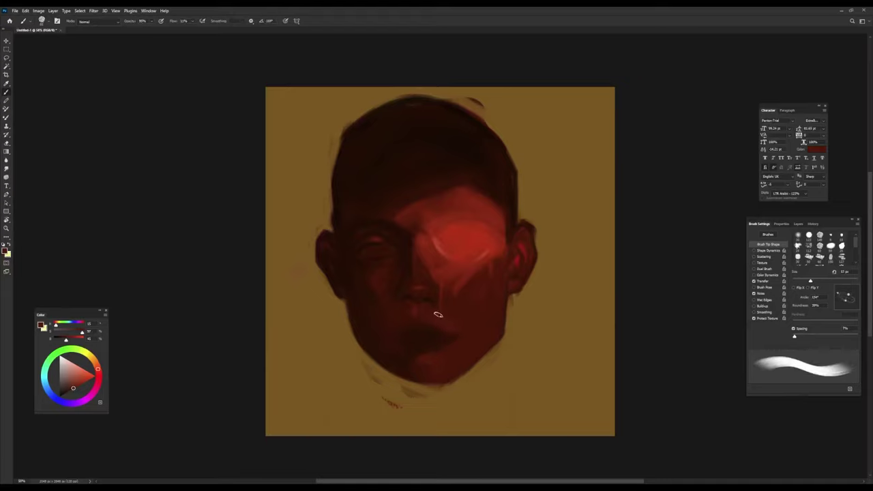
{"action": "left_click_drag", "start_coordinate": [437, 312], "coordinate": [440, 322]}
{"action": "key", "text": "9"}
{"action": "key", "text": "7"}
Step: Pick a darker shading red, shrink the brush, rotate the tip about 15°, and sample mouth reds
{"action": "left_click", "coordinate": [411, 292], "text": "alt"}
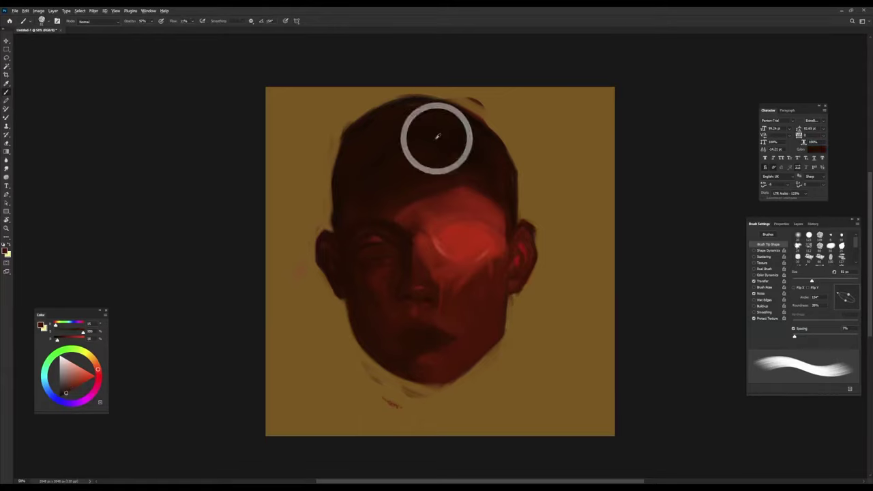
{"action": "left_click_drag", "start_coordinate": [403, 304], "coordinate": [397, 335]}
{"action": "key", "text": "shift+Left"}
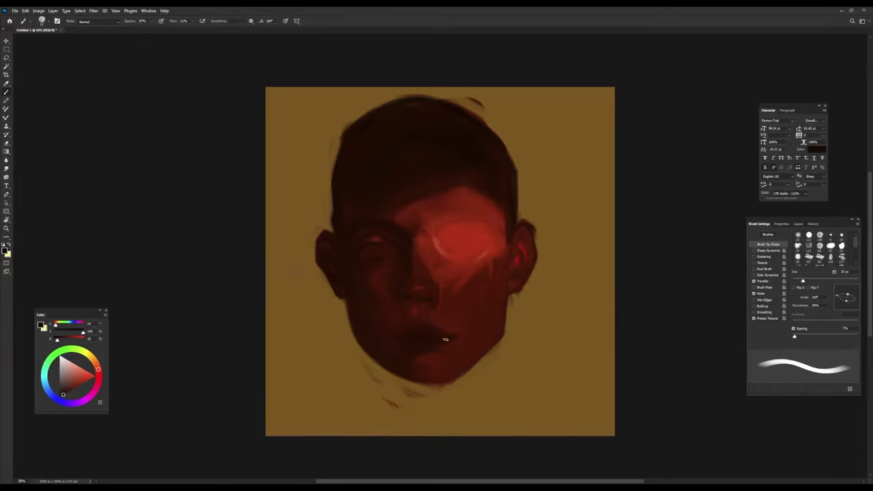
{"action": "left_click", "coordinate": [430, 315], "text": "alt"}
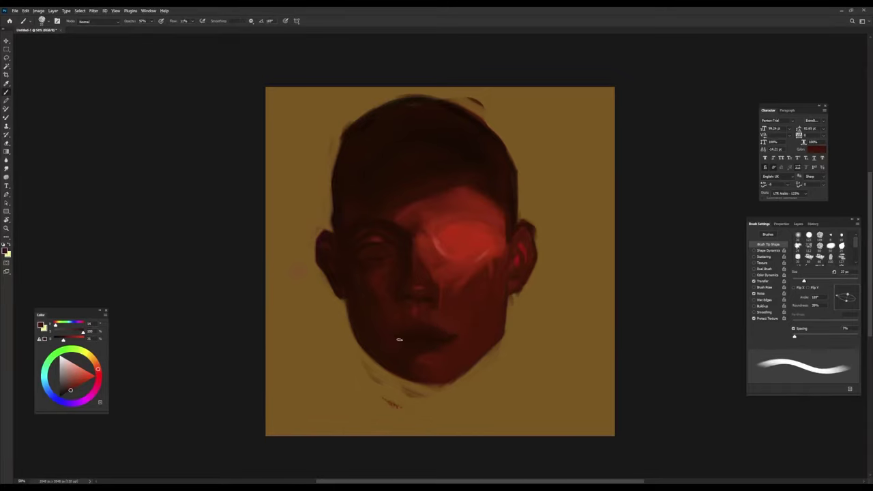
{"action": "left_click", "coordinate": [409, 328], "text": "alt"}
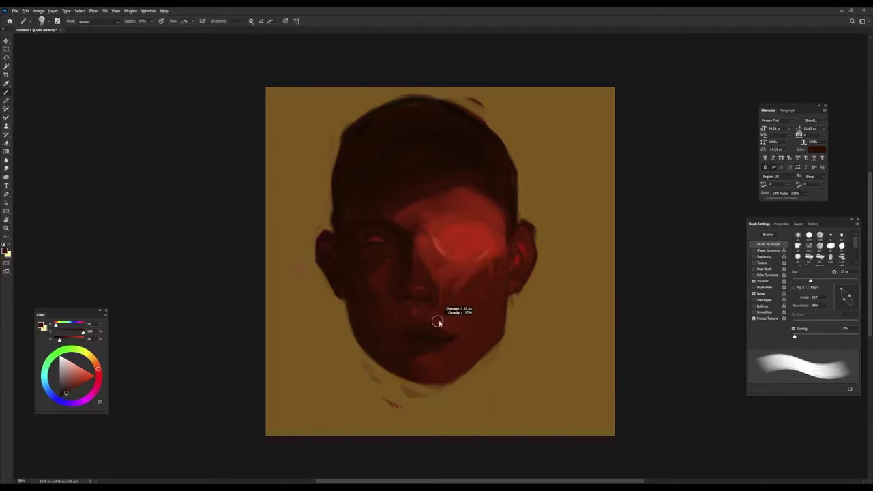
{"action": "left_click", "coordinate": [429, 333], "text": "alt"}
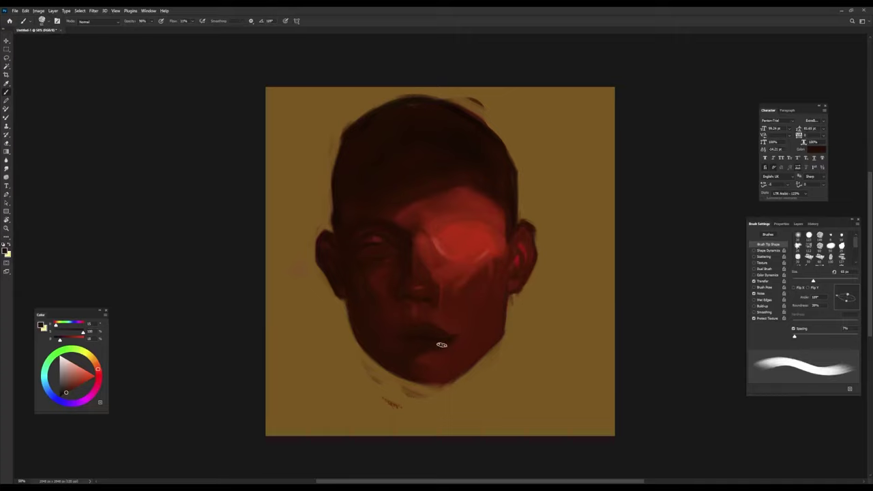
Step: Sample brighter and darker reds from the chin, lower face and nose
{"action": "left_click", "coordinate": [457, 358], "text": "alt"}
{"action": "left_click", "coordinate": [456, 345], "text": "alt"}
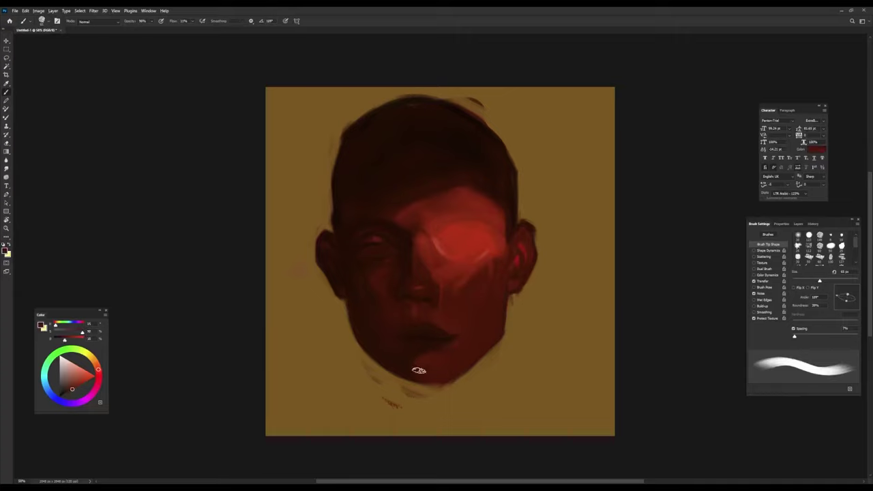
{"action": "left_click", "coordinate": [439, 327], "text": "alt"}
{"action": "left_click", "coordinate": [434, 352], "text": "alt"}
{"action": "left_click", "coordinate": [454, 320], "text": "alt"}
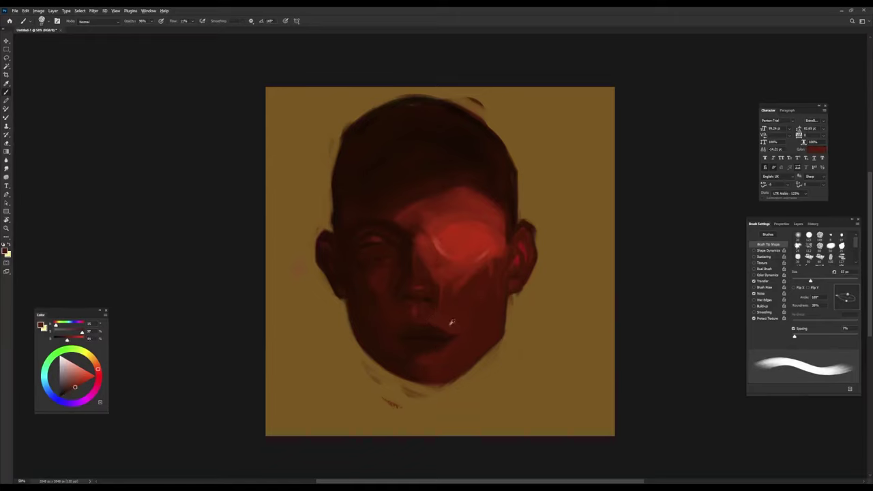
{"action": "left_click", "coordinate": [442, 304], "text": "alt"}
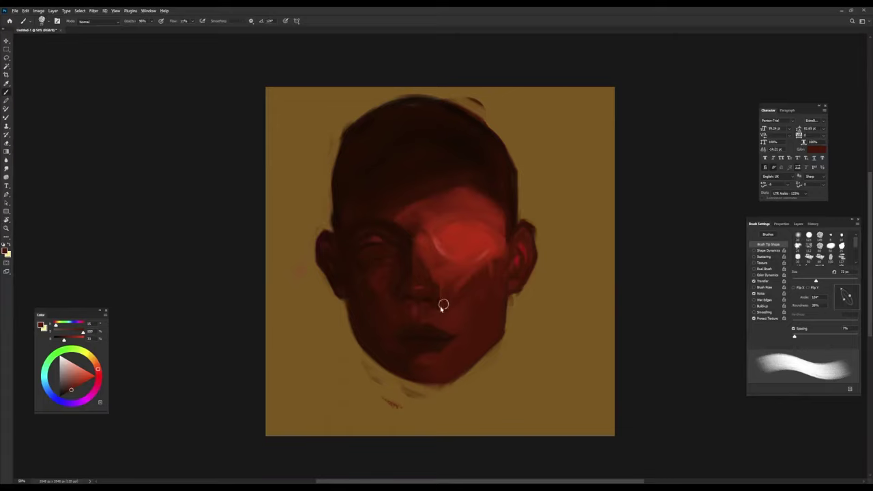
Step: Sample the bright and darker reds of the glowing eye with a brush of about 49 px
{"action": "key", "text": "bracketright"}
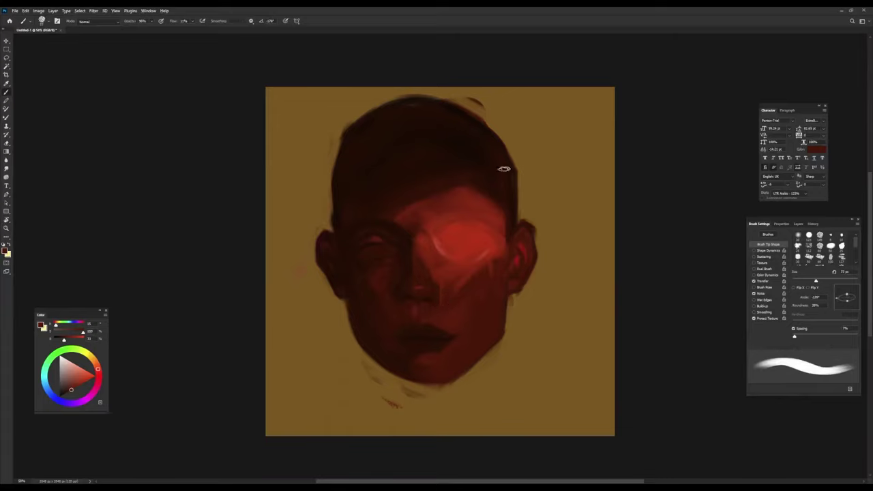
{"action": "left_click", "coordinate": [439, 247], "text": "alt"}
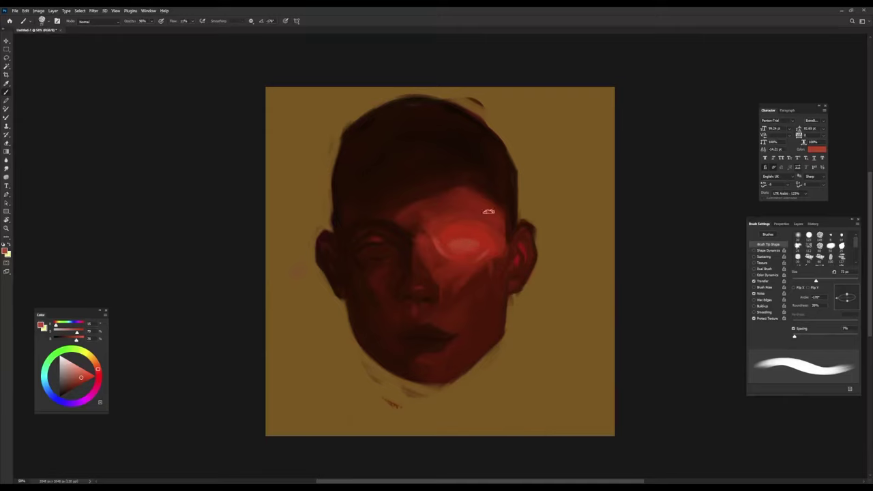
{"action": "key", "text": "bracketleft"}
{"action": "key", "text": "bracketleft"}
{"action": "key", "text": "bracketleft"}
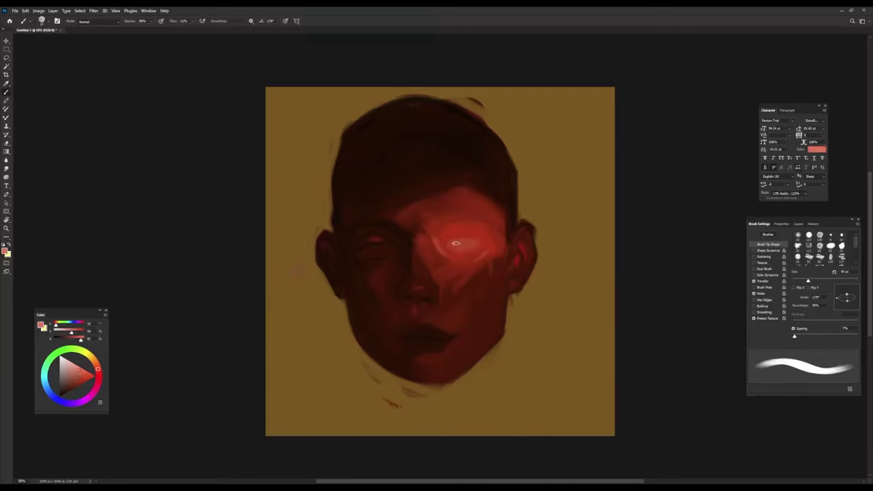
{"action": "key", "text": "bracketright"}
{"action": "key", "text": "bracketright"}
{"action": "key", "text": "bracketright"}
{"action": "left_click", "coordinate": [455, 243], "text": "alt"}
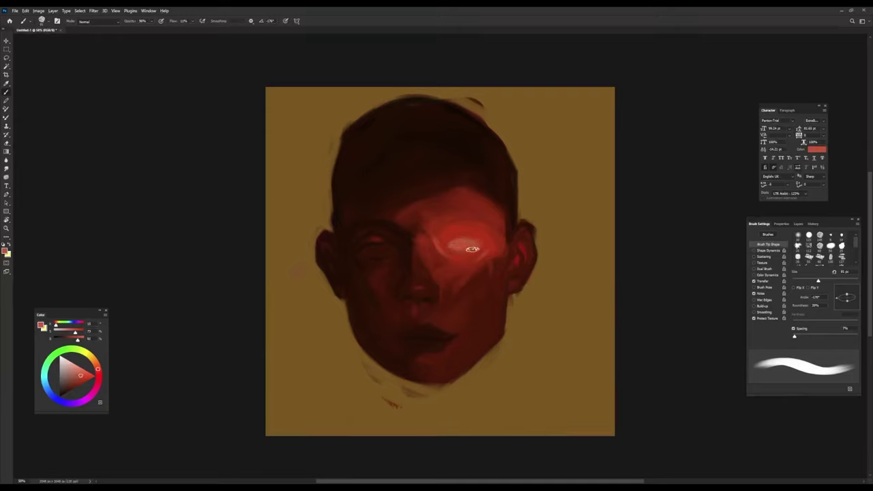
{"action": "left_click_drag", "start_coordinate": [498, 221], "coordinate": [468, 236]}
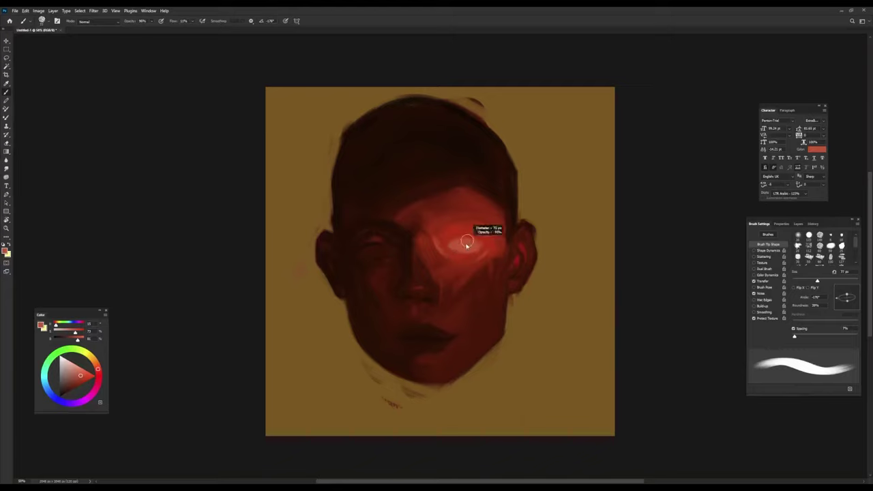
{"action": "left_click", "coordinate": [442, 243], "text": "alt"}
Step: Rotate the brush tip to about -170° and resize it between 29 and 49 px
{"action": "key", "text": "bracketleft"}
{"action": "key", "text": "bracketleft"}
{"action": "key", "text": "bracketleft"}
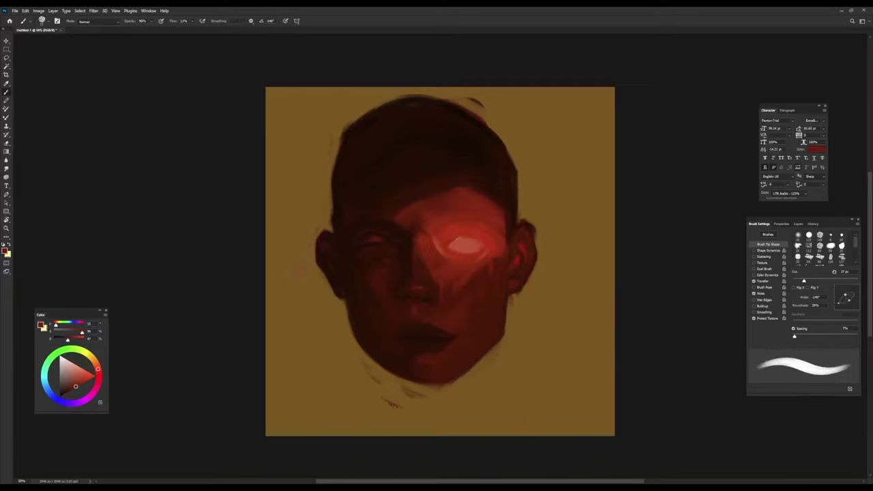
{"action": "left_click", "coordinate": [464, 268], "text": "alt"}
{"action": "key", "text": "shift+Right"}
{"action": "key", "text": "shift+Right"}
{"action": "key", "text": "shift+Left"}
{"action": "key", "text": "shift+Left"}
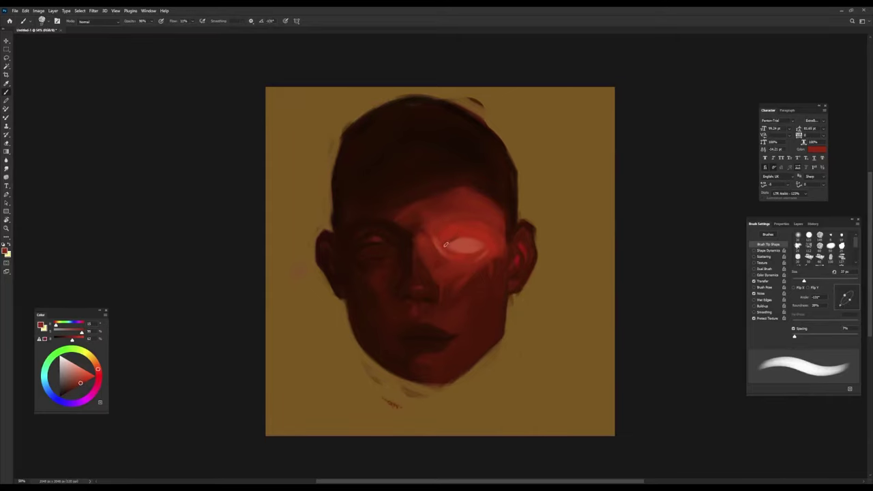
{"action": "key", "text": "shift+Right"}
{"action": "key", "text": "shift+Right"}
{"action": "key", "text": "bracketleft"}
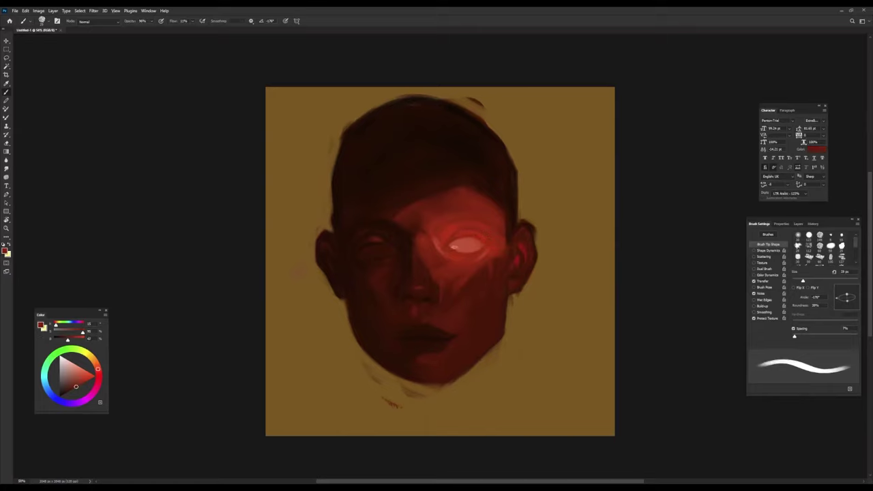
{"action": "key", "text": "bracketright"}
Step: Sample glowing-eye reds and a brighter red for the pale eye glow, slightly shrinking the brush
{"action": "key", "text": "bracketright"}
{"action": "left_click", "coordinate": [448, 241], "text": "alt"}
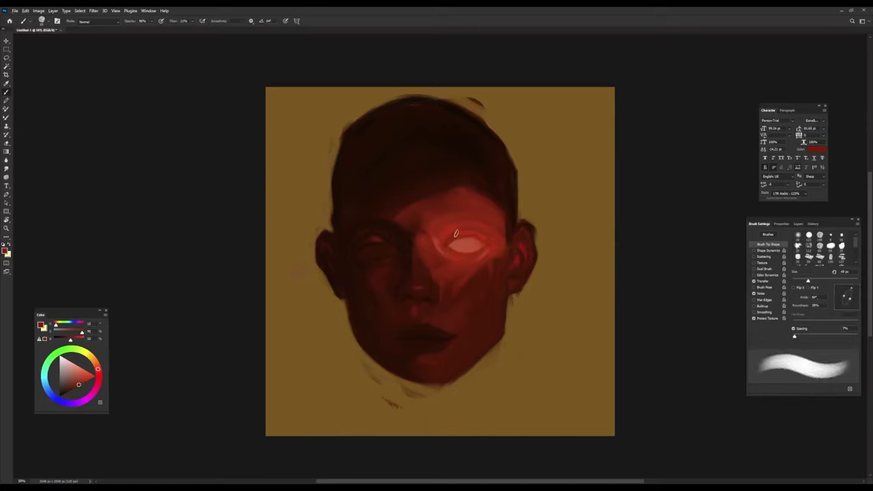
{"action": "left_click", "coordinate": [459, 234], "text": "alt"}
{"action": "key", "text": "bracketright"}
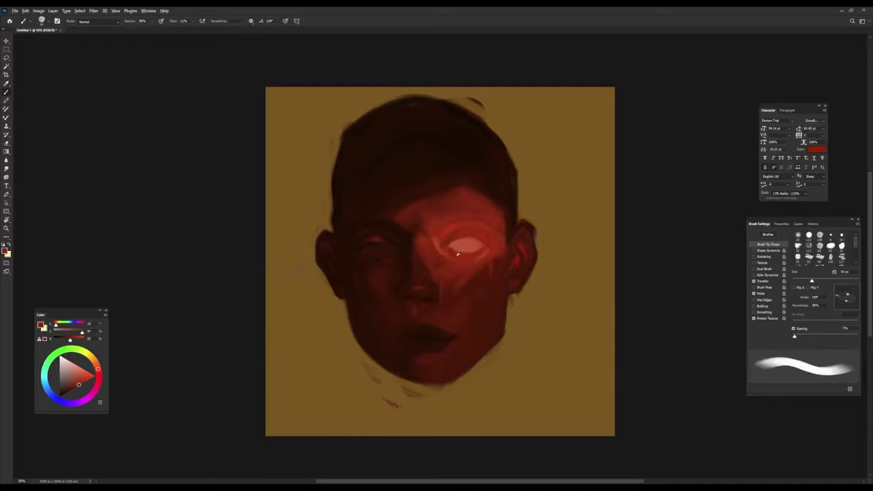
{"action": "left_click", "coordinate": [491, 250], "text": "alt"}
{"action": "left_click", "coordinate": [435, 246], "text": "alt"}
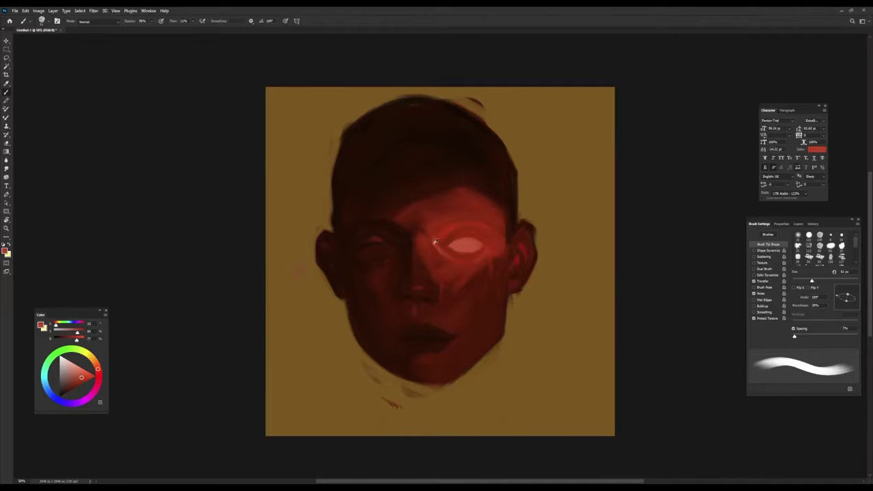
{"action": "key", "text": "bracketleft"}
{"action": "left_click", "coordinate": [483, 232], "text": "alt"}
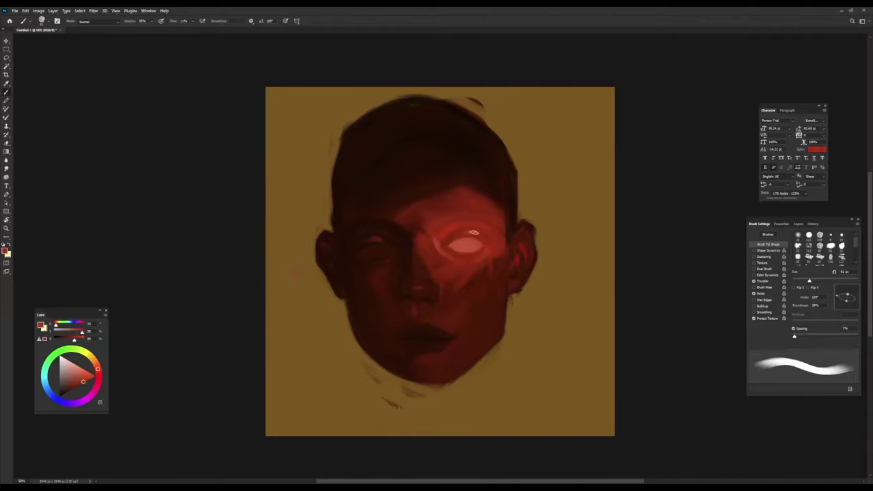
{"action": "left_click", "coordinate": [450, 237], "text": "alt"}
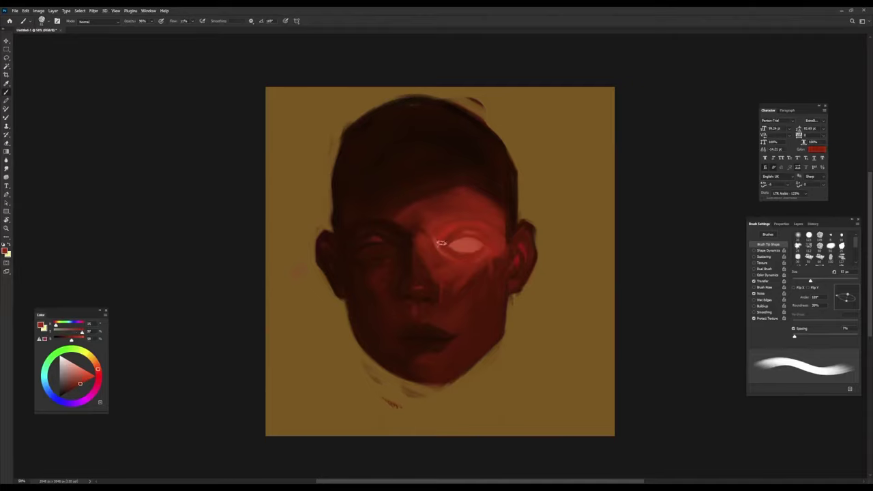
{"action": "left_click", "coordinate": [418, 225], "text": "alt"}
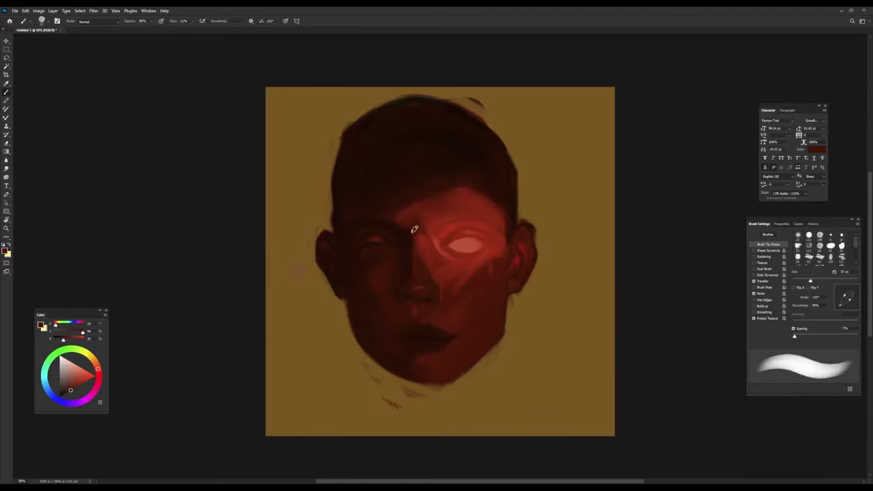
Step: Pick brighter and darker reds near the brow with a smaller, rotated brush
{"action": "left_click", "coordinate": [417, 237], "text": "alt"}
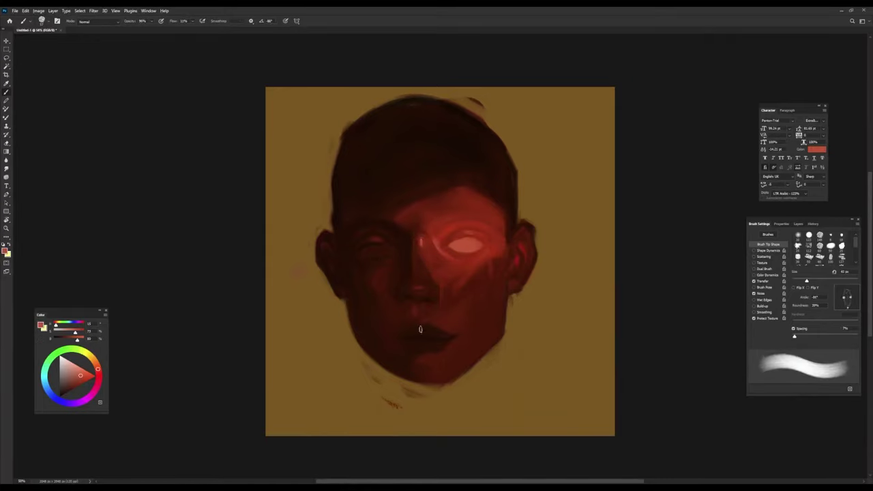
{"action": "left_click", "coordinate": [446, 243], "text": "alt"}
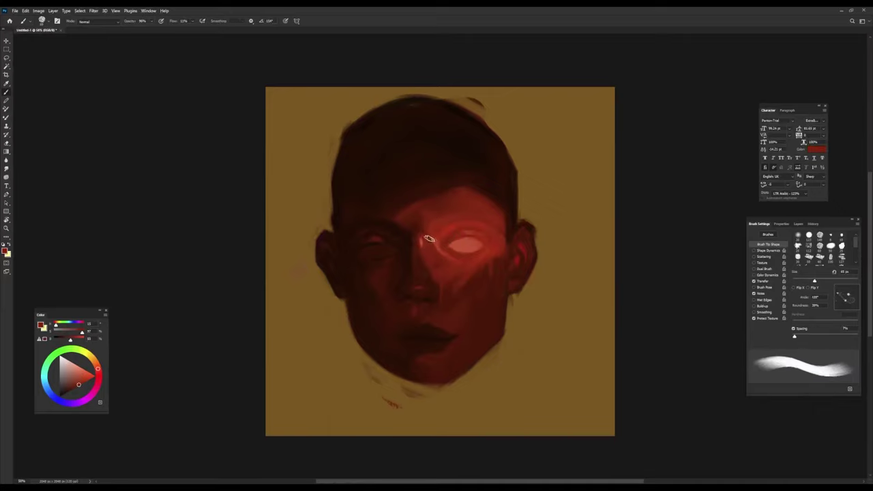
{"action": "left_click", "coordinate": [423, 229], "text": "alt"}
{"action": "left_click", "coordinate": [425, 228], "text": "alt"}
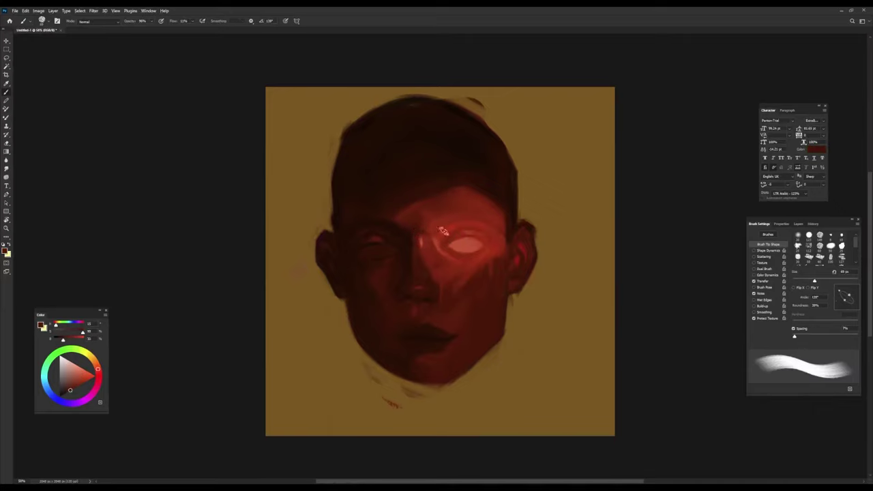
{"action": "key", "text": "bracketleft"}
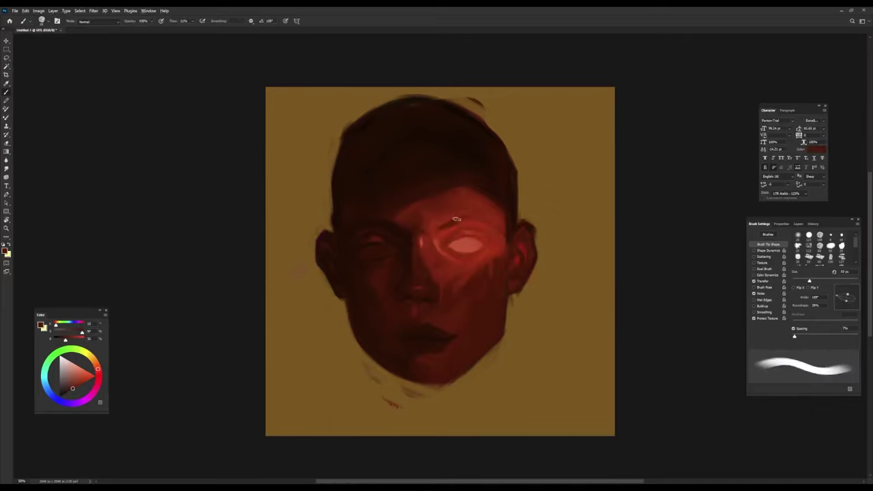
{"action": "key", "text": "shift+Left"}
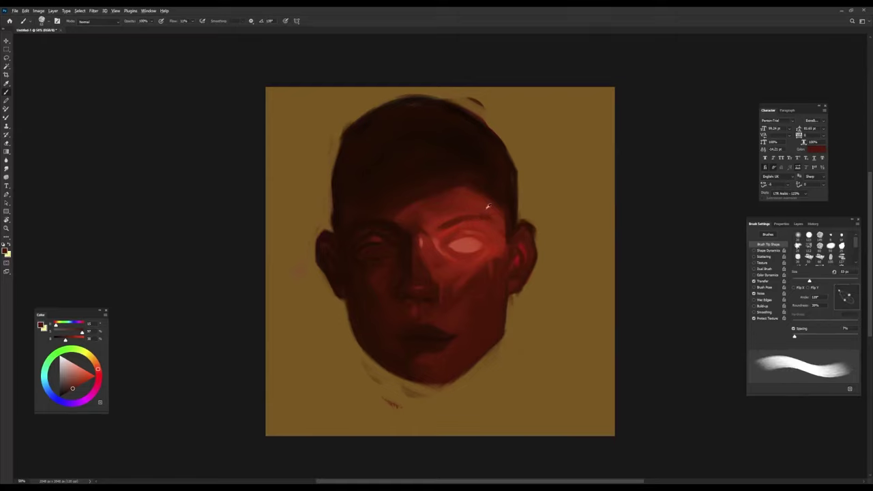
Step: Resize the brush to about 73 px and rotate its tip while sampling a face red
{"action": "key", "text": "shift+Left"}
{"action": "key", "text": "shift+Left"}
{"action": "key", "text": "shift+Left"}
{"action": "key", "text": "bracketright"}
{"action": "key", "text": "bracketright"}
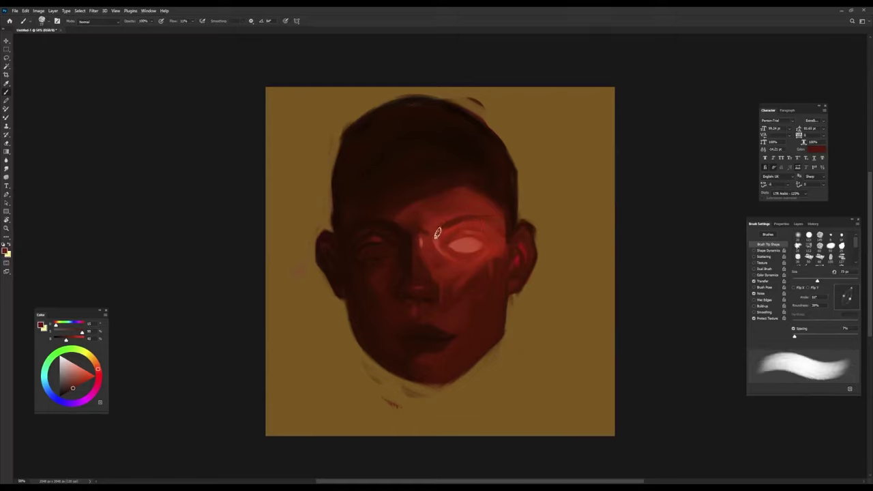
{"action": "key", "text": "bracketleft"}
{"action": "key", "text": "bracketleft"}
{"action": "key", "text": "bracketleft"}
{"action": "key", "text": "shift+Left"}
{"action": "key", "text": "shift+Left"}
{"action": "key", "text": "shift+Left"}
{"action": "left_click", "coordinate": [431, 225], "text": "alt"}
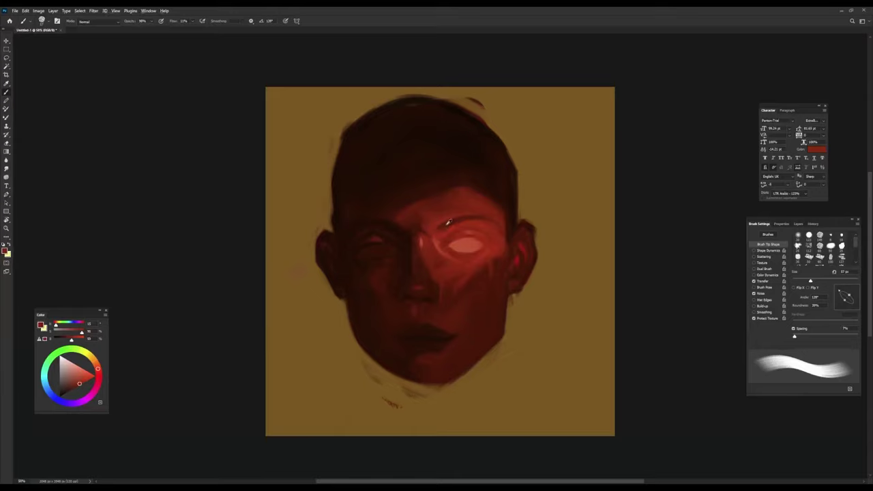
{"action": "key", "text": "shift+Left"}
{"action": "key", "text": "shift+Left"}
{"action": "key", "text": "shift+Left"}
{"action": "key", "text": "bracketright"}
{"action": "key", "text": "bracketright"}
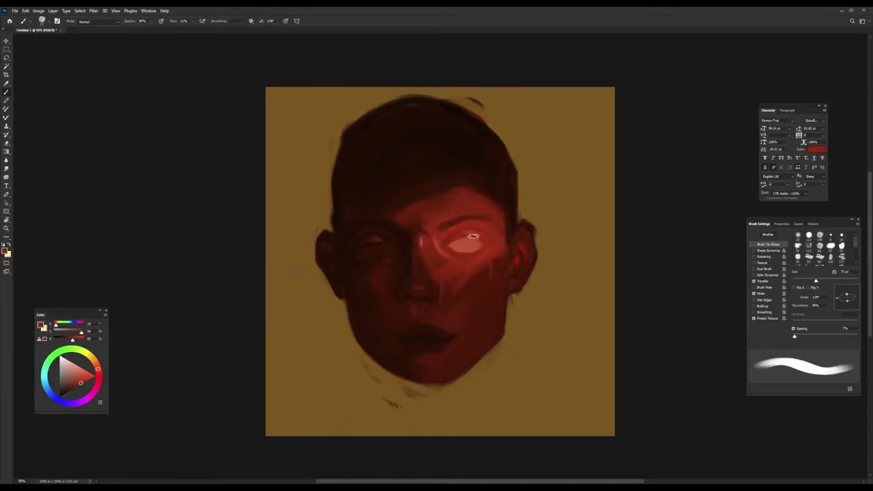
Step: Sample reds above the eye, enlarging the brush up to about 109 px and changing the tip angle
{"action": "left_click", "coordinate": [454, 209], "text": "alt"}
{"action": "key", "text": "bracketright"}
{"action": "left_click", "coordinate": [446, 215], "text": "alt"}
{"action": "key", "text": "bracketright"}
{"action": "key", "text": "bracketright"}
{"action": "key", "text": "shift+Right"}
{"action": "key", "text": "shift+Right"}
{"action": "key", "text": "shift+Right"}
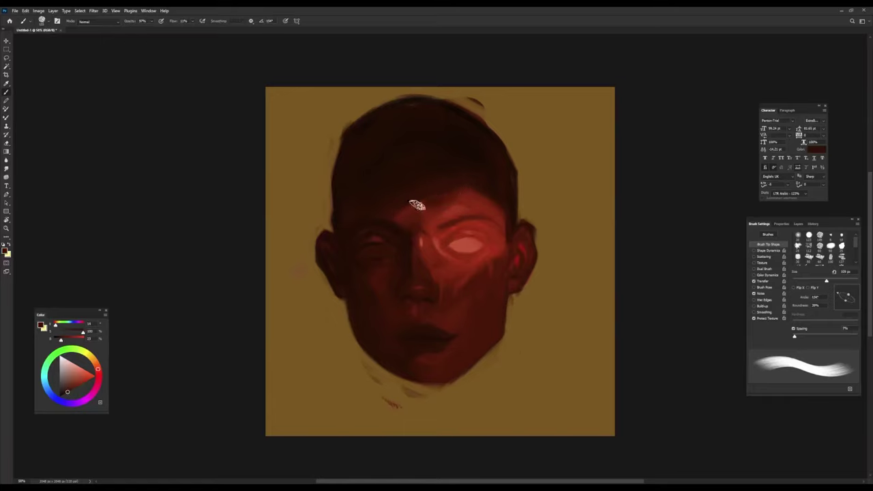
{"action": "left_click", "coordinate": [462, 190], "text": "alt"}
{"action": "left_click", "coordinate": [470, 206], "text": "alt"}
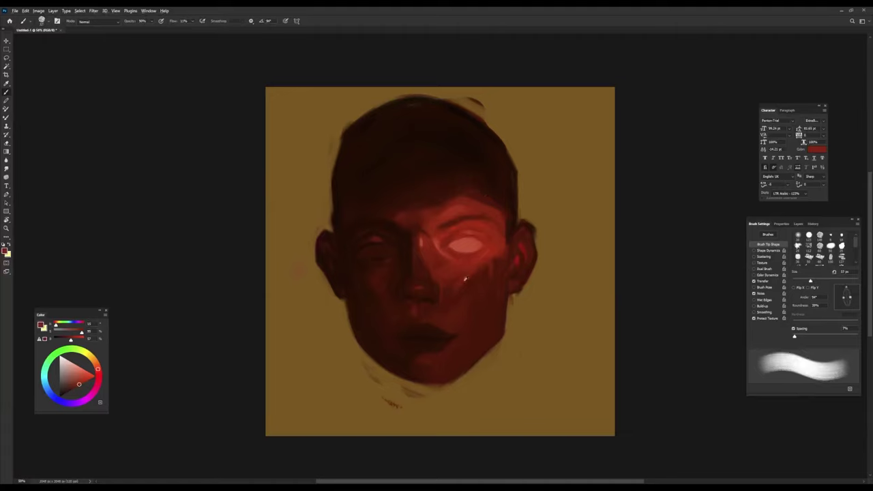
Step: Sample cheek reds with the tip at about -28° then 64°, opacity 100%, brush about 49 px
{"action": "key", "text": "bracketright"}
{"action": "key", "text": "bracketright"}
{"action": "key", "text": "shift+Left"}
{"action": "key", "text": "shift+Left"}
{"action": "key", "text": "shift+Left"}
{"action": "left_click", "coordinate": [482, 273], "text": "alt"}
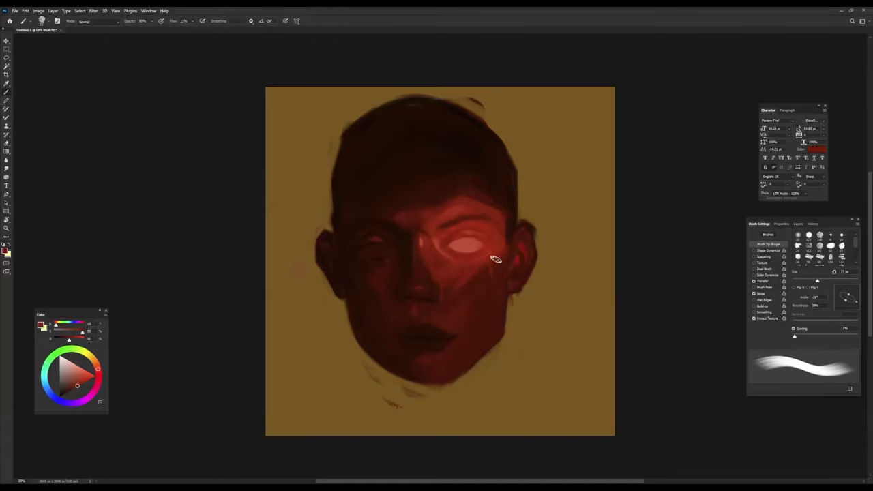
{"action": "left_click", "coordinate": [486, 286], "text": "alt"}
{"action": "key", "text": "bracketleft"}
{"action": "key", "text": "bracketleft"}
{"action": "key", "text": "bracketleft"}
{"action": "key", "text": "shift+Right"}
{"action": "key", "text": "shift+Right"}
{"action": "key", "text": "shift+Right"}
{"action": "key", "text": "0"}
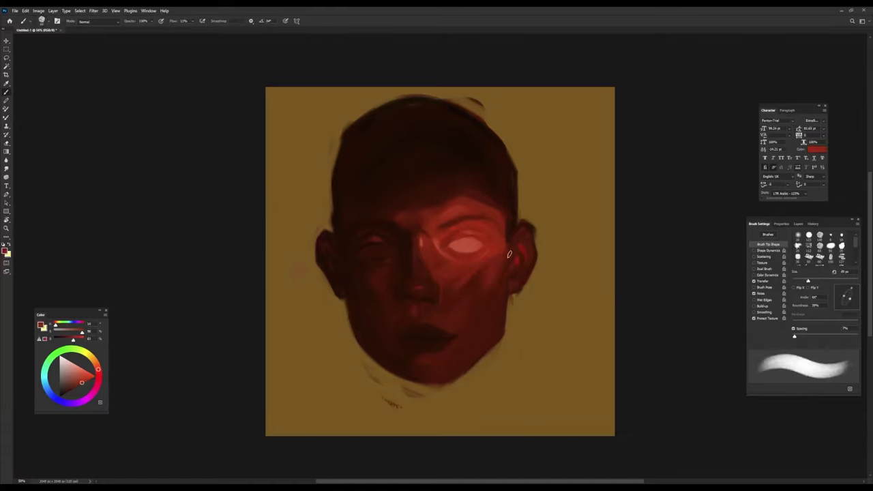
{"action": "left_click", "coordinate": [493, 287], "text": "alt"}
Step: Set the brush to about 77 px at 94% opacity with a rotated tip, sampling a face colour
{"action": "key", "text": "bracketright"}
{"action": "key", "text": "bracketright"}
{"action": "key", "text": "bracketright"}
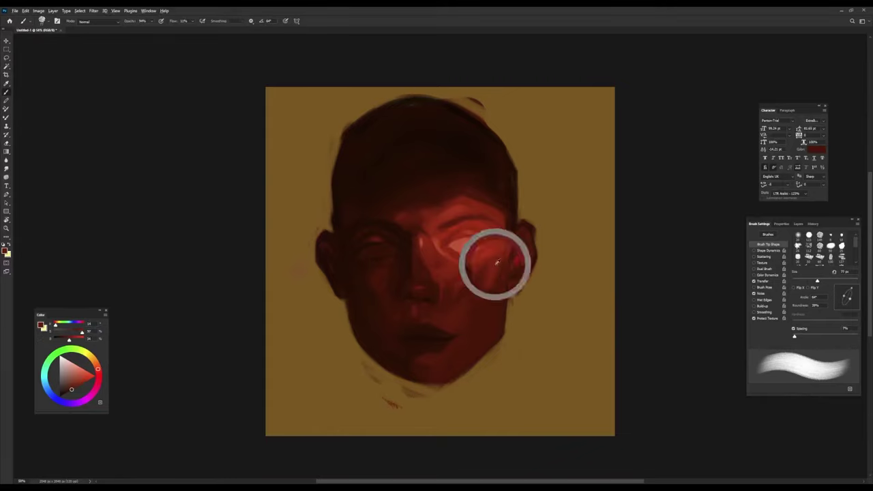
{"action": "key", "text": "9"}
{"action": "key", "text": "4"}
{"action": "key", "text": "shift+Left"}
{"action": "left_click", "coordinate": [458, 283], "text": "alt"}
{"action": "key", "text": "shift+Left"}
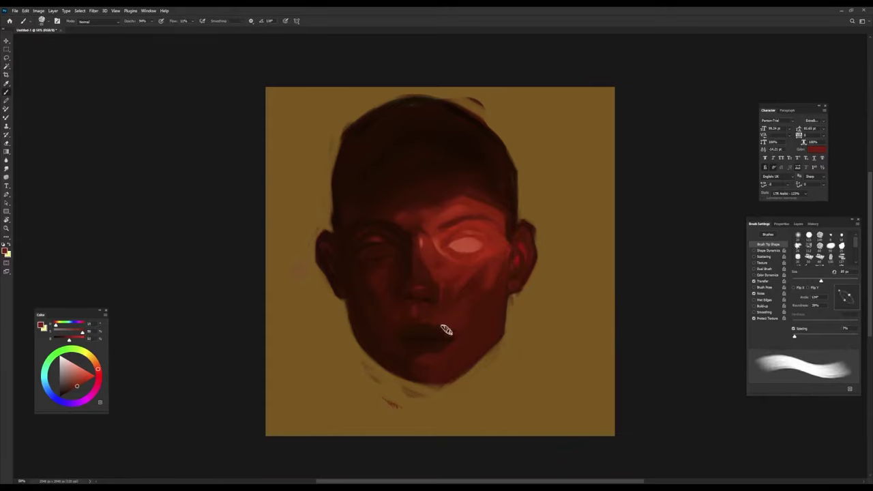
{"action": "key", "text": "shift+Left"}
Step: Sample lighter and darker reds around the nose while adjusting brush size and angle
{"action": "left_click", "coordinate": [444, 303], "text": "alt"}
{"action": "key", "text": "bracketright"}
{"action": "key", "text": "shift+Right"}
{"action": "key", "text": "shift+Right"}
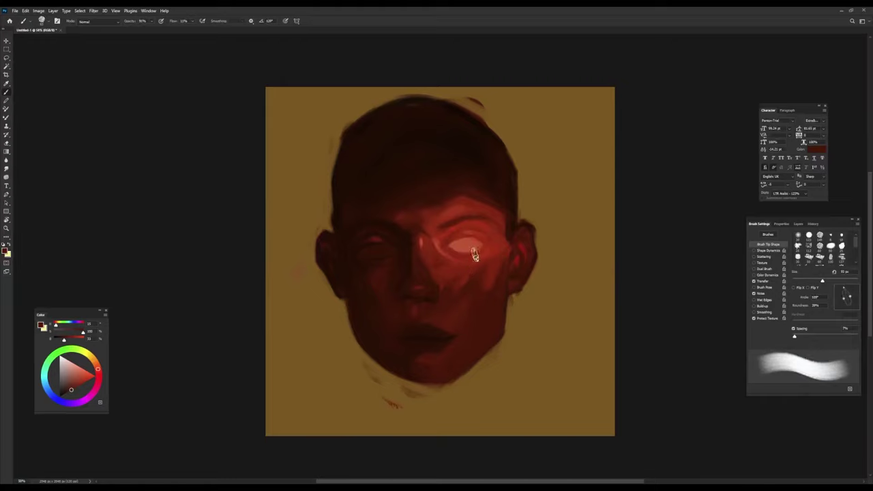
{"action": "key", "text": "bracketleft"}
{"action": "left_click", "coordinate": [421, 243], "text": "alt"}
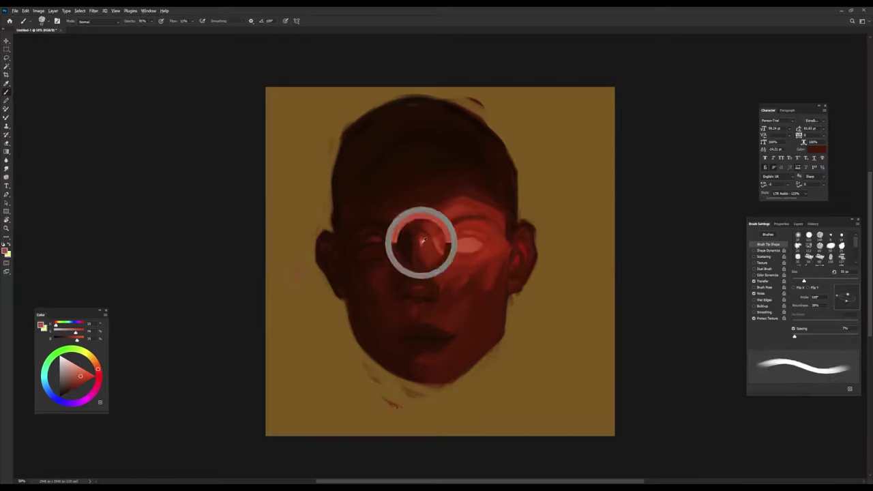
{"action": "key", "text": "bracketright"}
{"action": "left_click", "coordinate": [448, 277], "text": "alt"}
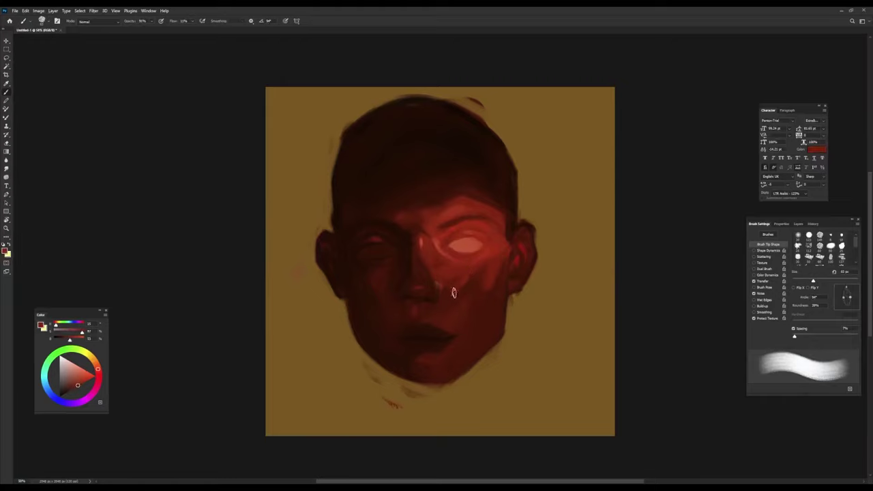
Step: Sample cheek and mouth reds, paint a brighter red patch below the lower lip, then pick tan
{"action": "left_click", "coordinate": [479, 266], "text": "alt"}
{"action": "left_click", "coordinate": [492, 267], "text": "alt"}
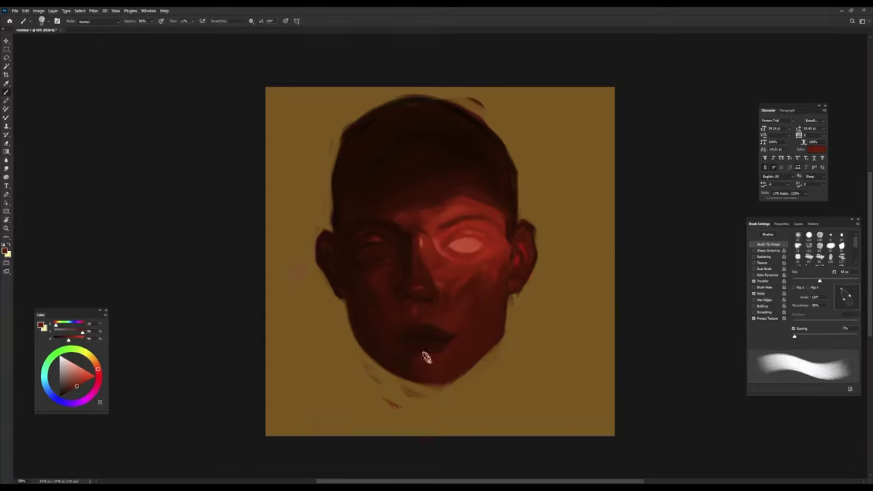
{"action": "left_click", "coordinate": [436, 201], "text": "alt"}
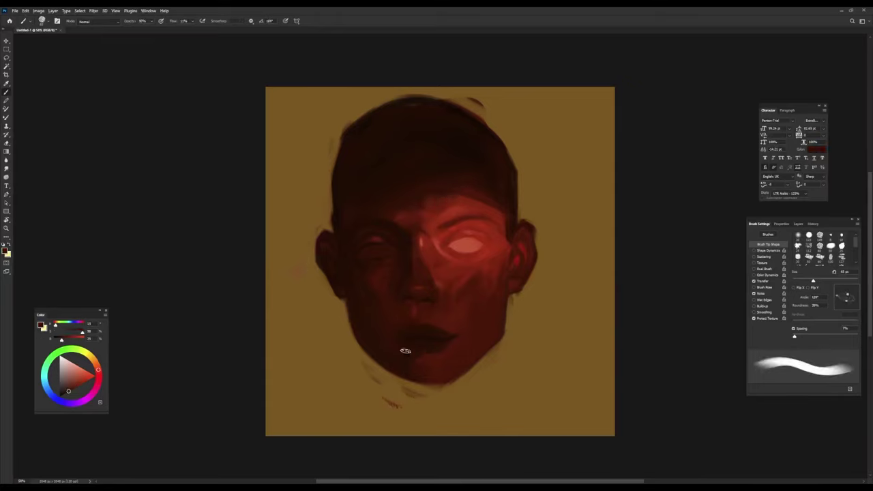
{"action": "left_click", "coordinate": [438, 333], "text": "alt"}
{"action": "left_click", "coordinate": [444, 279], "text": "alt"}
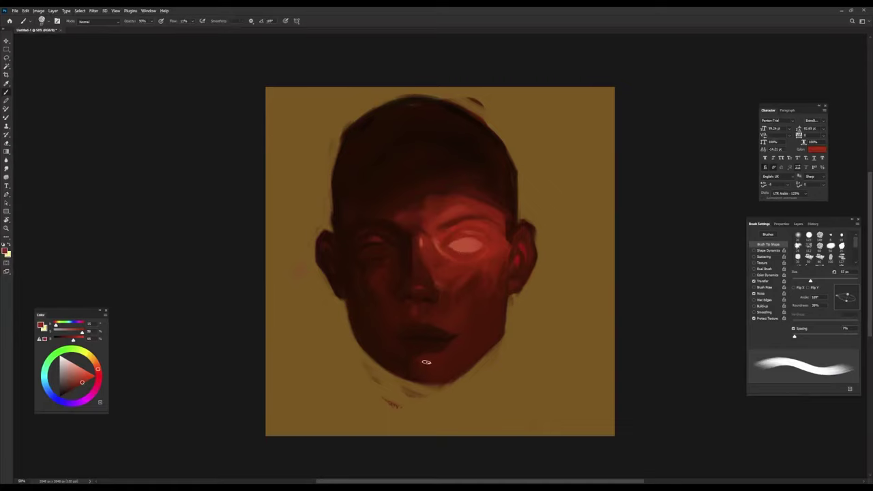
{"action": "left_click_drag", "start_coordinate": [434, 370], "coordinate": [428, 362]}
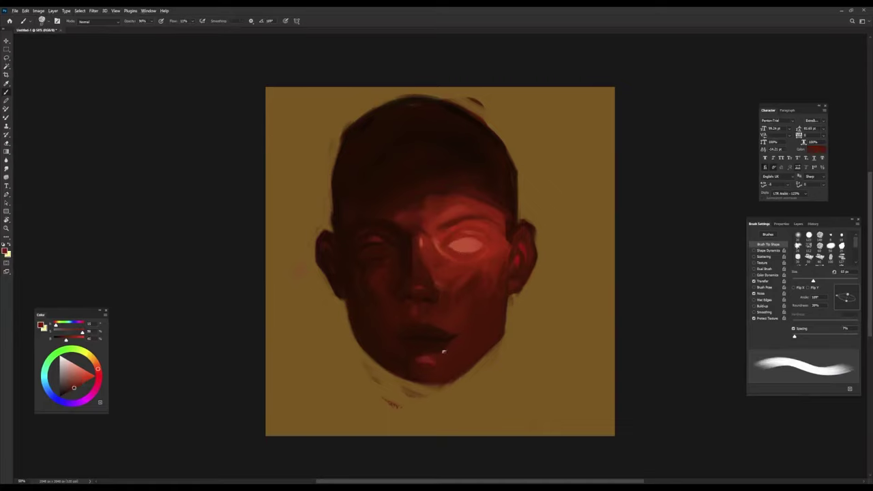
{"action": "left_click", "coordinate": [431, 343], "text": "alt"}
{"action": "left_click", "coordinate": [324, 350], "text": "alt"}
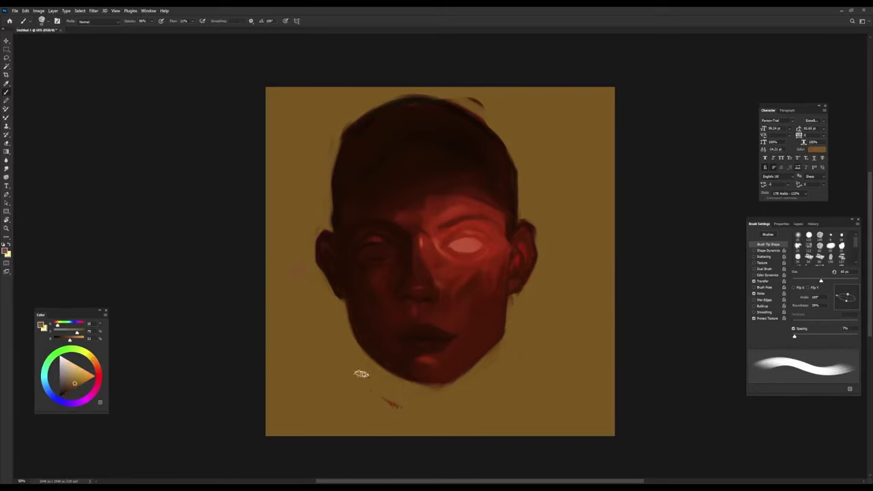
Step: Paint tan over the jaw edge and stray mark, then resize the brush to about 71 px
{"action": "mouse_move", "coordinate": [362, 374]}
{"action": "left_mouse_down"}
{"action": "mouse_move", "coordinate": [431, 384]}
{"action": "mouse_move", "coordinate": [506, 339]}
{"action": "mouse_move", "coordinate": [506, 275]}
{"action": "left_mouse_up"}
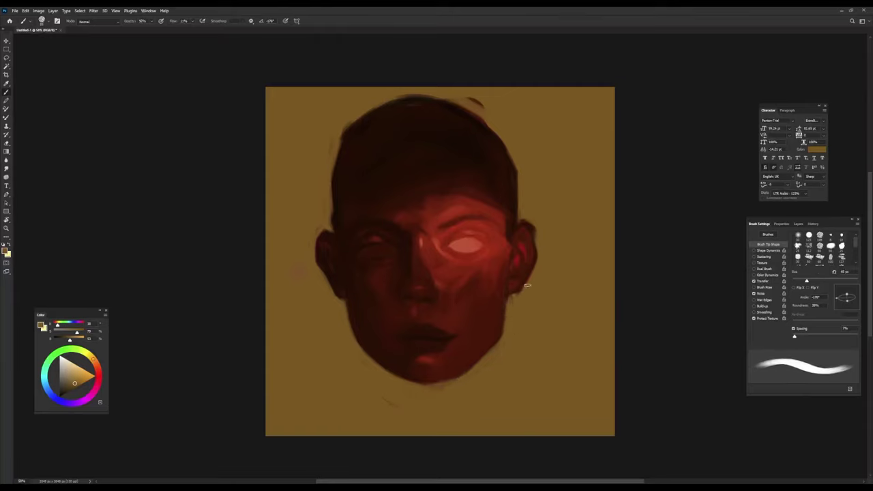
{"action": "key", "text": "bracketleft"}
{"action": "key", "text": "bracketleft"}
{"action": "key", "text": "bracketleft"}
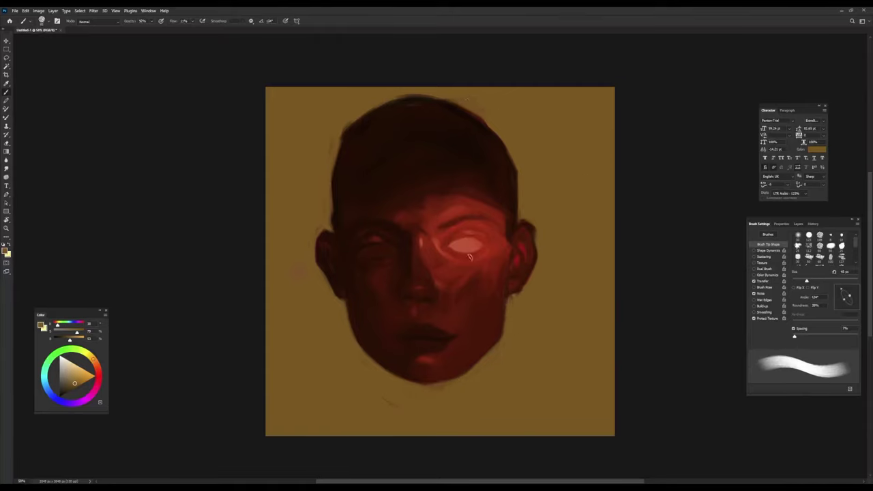
{"action": "key", "text": "bracketright"}
{"action": "key", "text": "bracketright"}
{"action": "key", "text": "bracketright"}
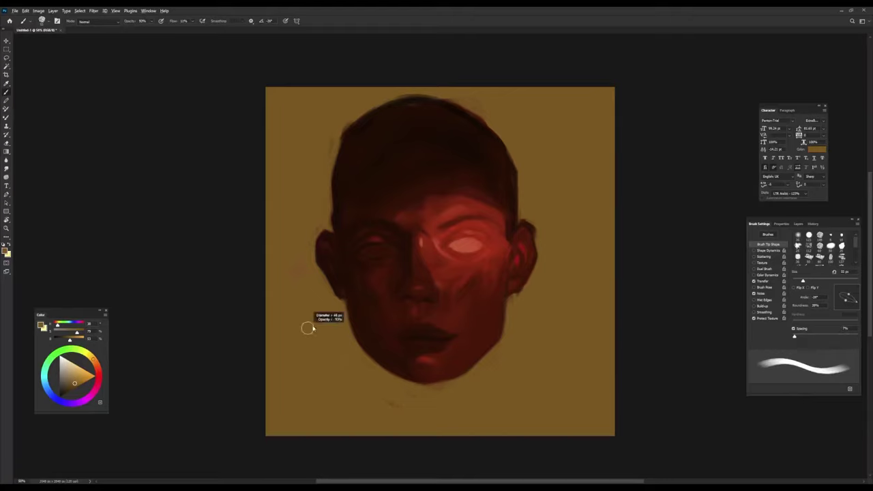
Step: Sample dark reds and the glowing eye's orange-red, shrinking the brush to about 43 px
{"action": "left_click", "coordinate": [377, 236], "text": "alt"}
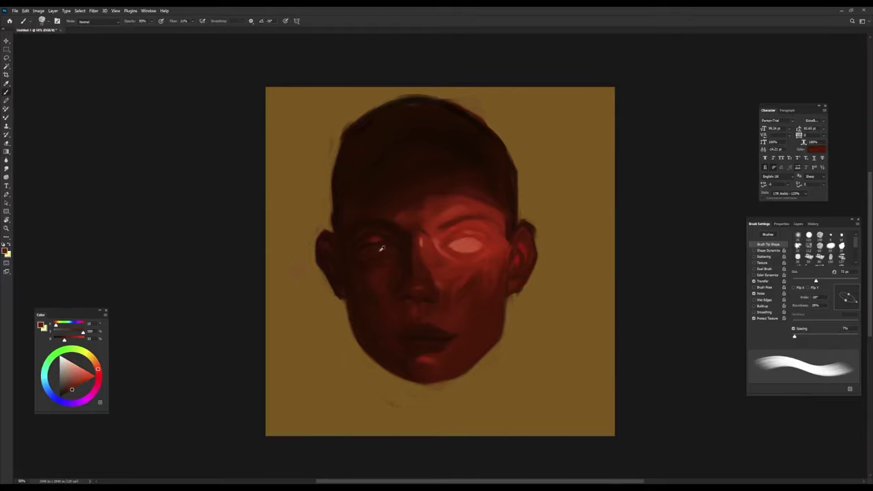
{"action": "key", "text": "bracketleft"}
{"action": "left_click", "coordinate": [379, 246], "text": "alt"}
{"action": "key", "text": "bracketleft"}
{"action": "left_click", "coordinate": [469, 244], "text": "alt"}
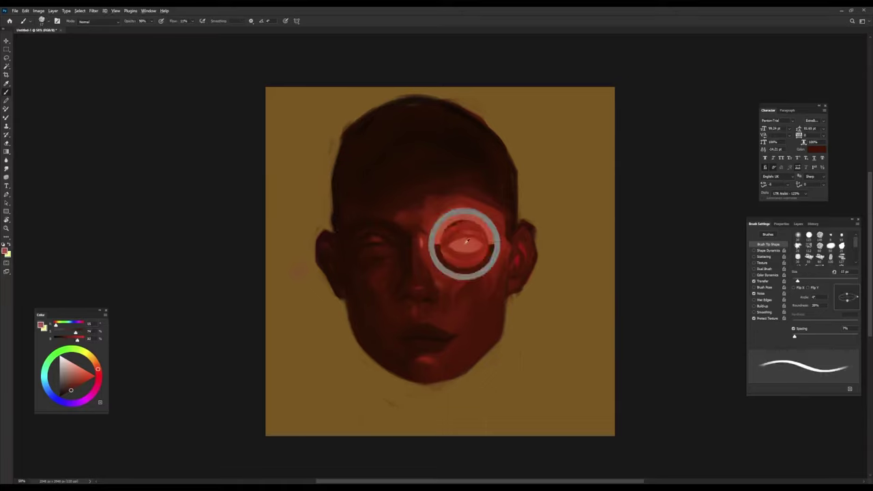
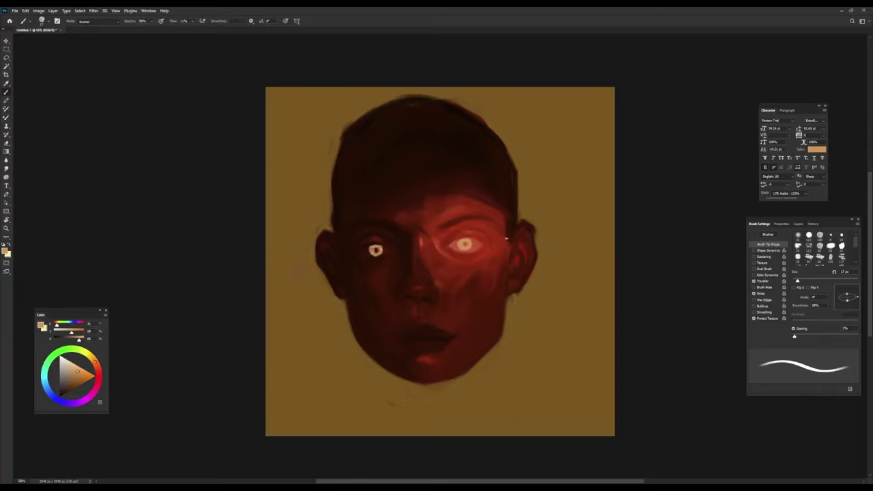
Step: Enlarge the brush and sample several dark and lighter reds from the face
{"action": "key", "text": "bracketright"}
{"action": "key", "text": "bracketright"}
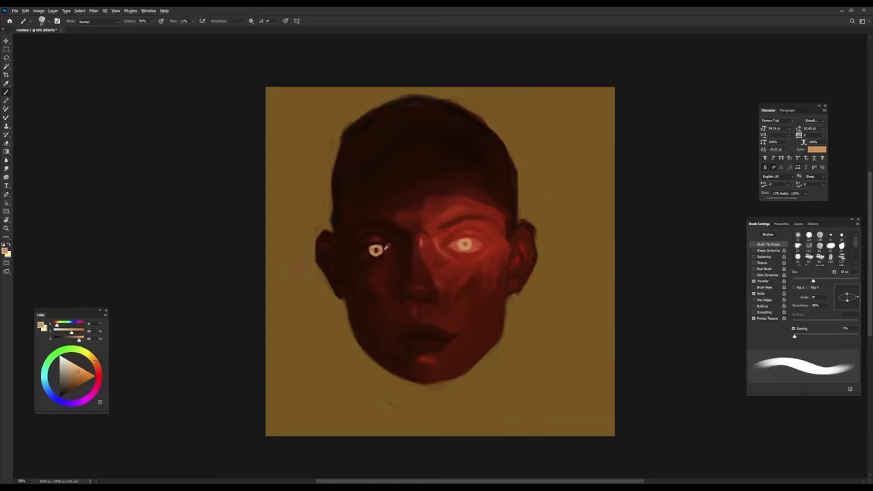
{"action": "left_click", "coordinate": [375, 250], "text": "alt"}
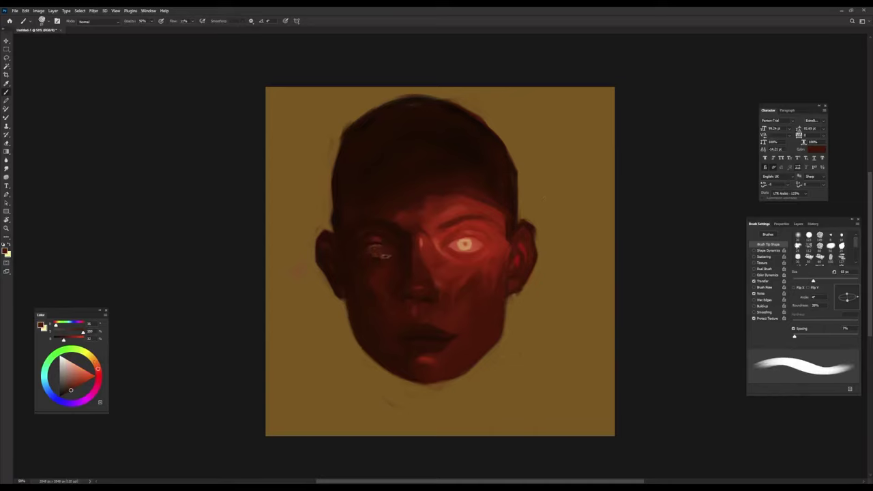
{"action": "left_click", "coordinate": [372, 248], "text": "alt"}
{"action": "left_click", "coordinate": [372, 251], "text": "alt"}
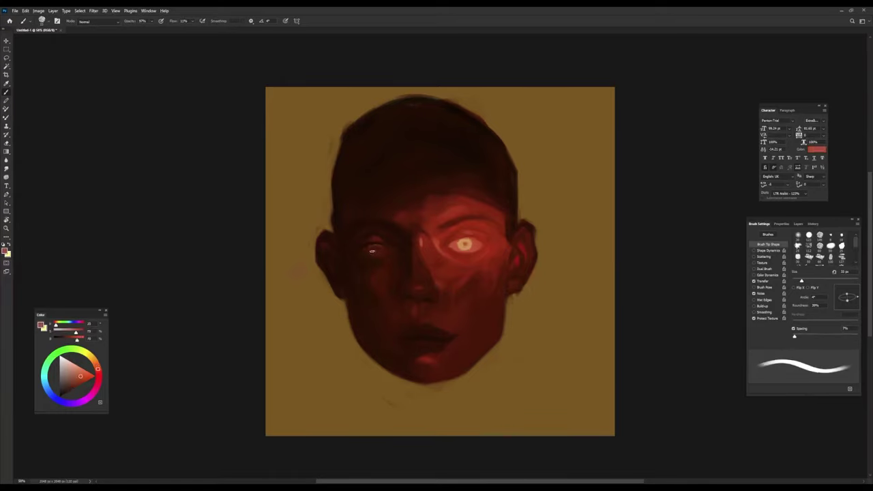
{"action": "left_click", "coordinate": [371, 250], "text": "alt"}
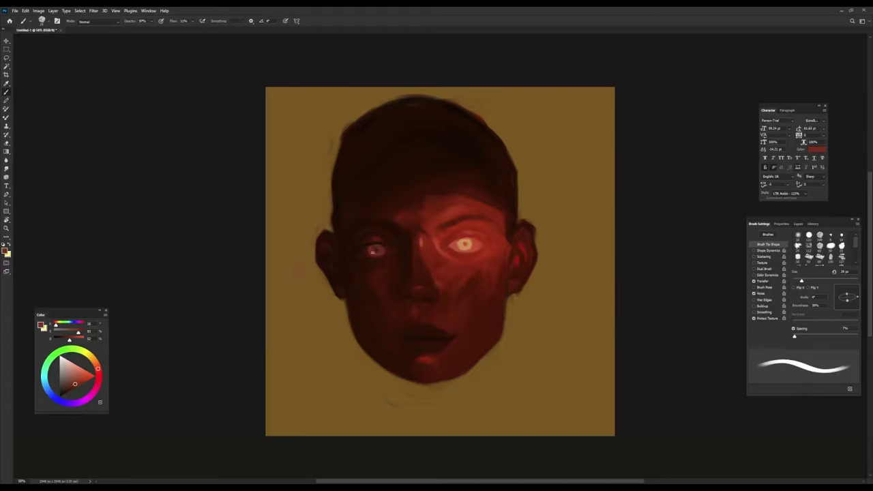
{"action": "key", "text": "bracketright"}
{"action": "key", "text": "bracketright"}
{"action": "key", "text": "bracketright"}
{"action": "key", "text": "bracketright"}
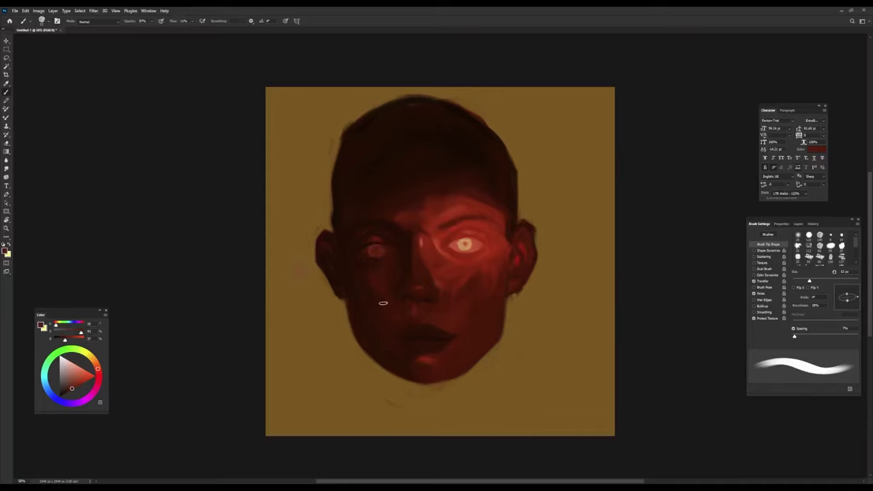
Step: Sample salmon and dark brown tones near the eyes, resizing the brush to about 27 px
{"action": "left_click", "coordinate": [372, 279], "text": "alt"}
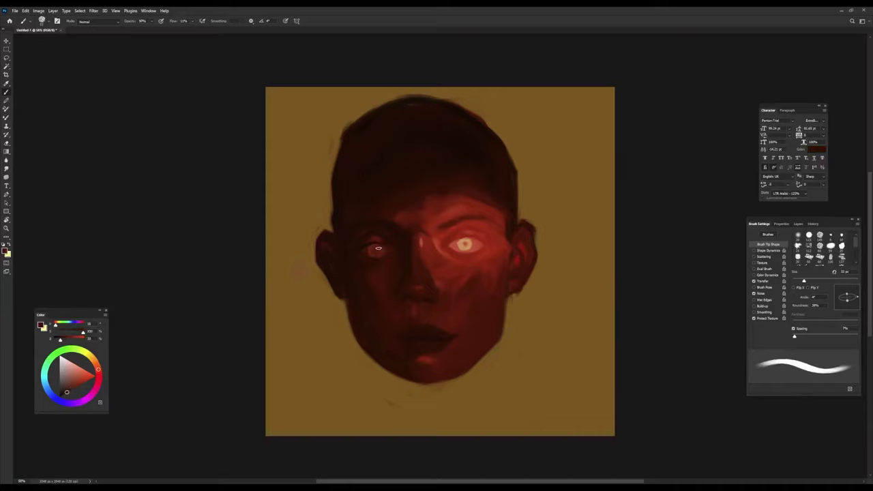
{"action": "key", "text": "bracketleft"}
{"action": "key", "text": "bracketleft"}
{"action": "key", "text": "bracketleft"}
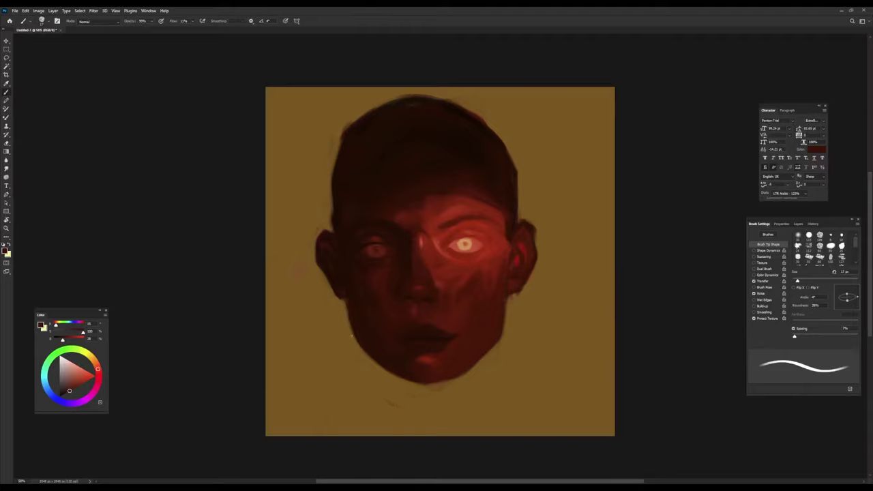
{"action": "left_click", "coordinate": [465, 236], "text": "alt"}
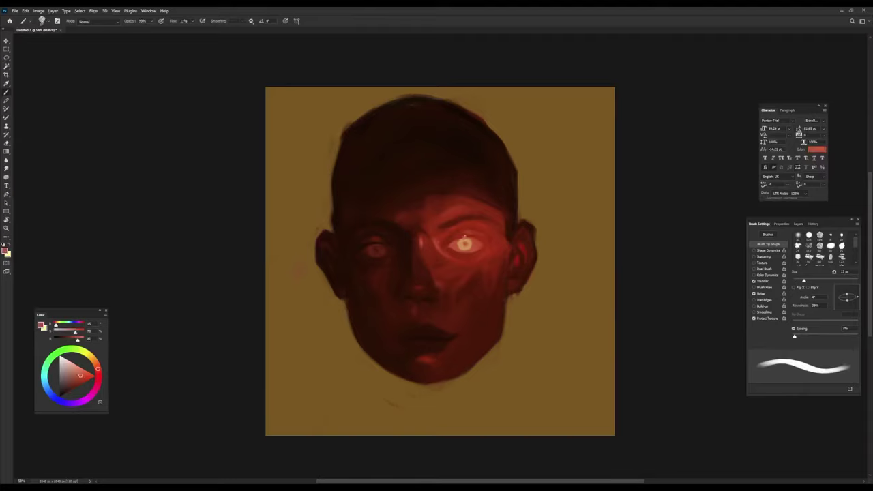
{"action": "left_click", "coordinate": [376, 249], "text": "alt"}
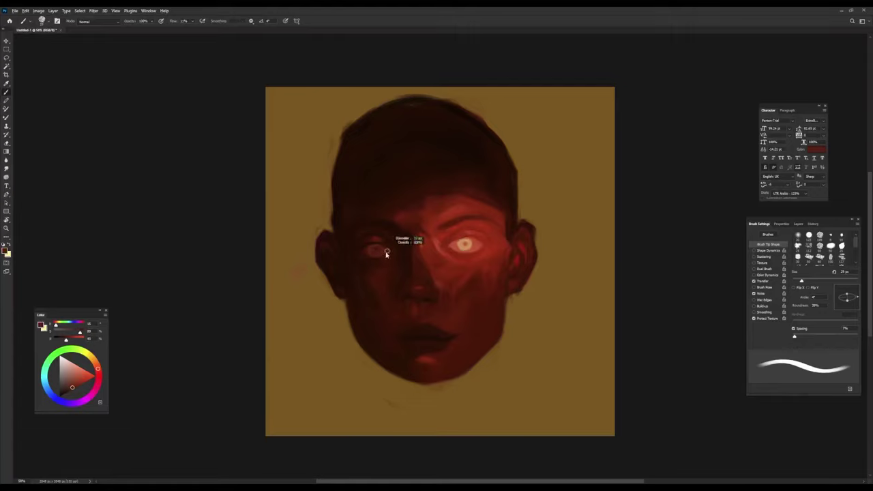
{"action": "key", "text": "bracketright"}
{"action": "key", "text": "bracketright"}
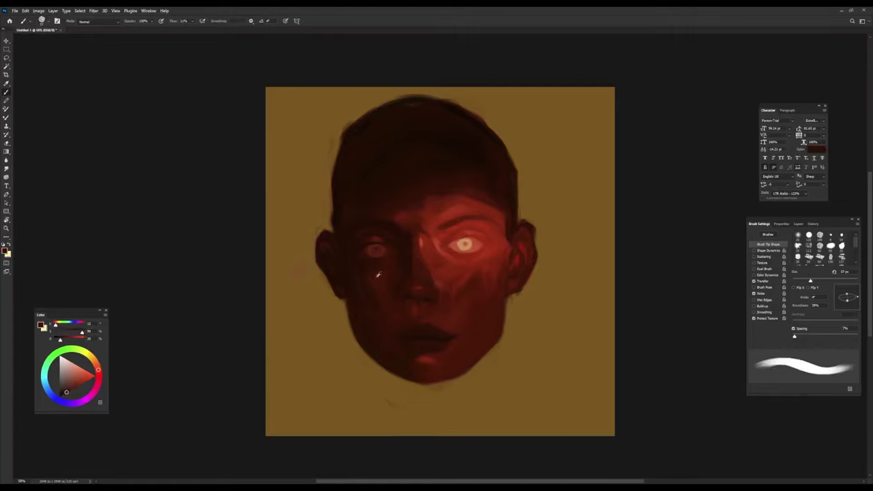
{"action": "left_click", "coordinate": [323, 254], "text": "alt"}
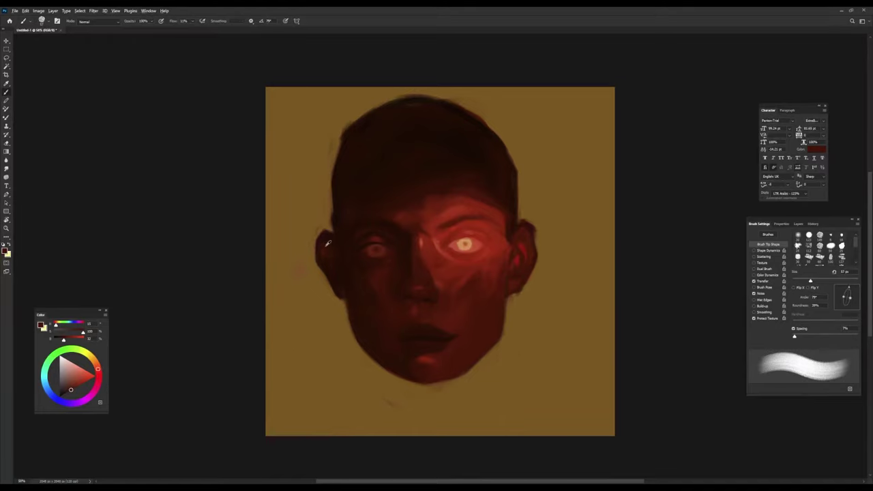
{"action": "left_click", "coordinate": [324, 266], "text": "alt"}
Step: Rotate the brush tip to about 109°, sample the ochre background, and enlarge to about 83 px
{"action": "key", "text": "shift+Left"}
{"action": "key", "text": "shift+Left"}
{"action": "key", "text": "shift+Left"}
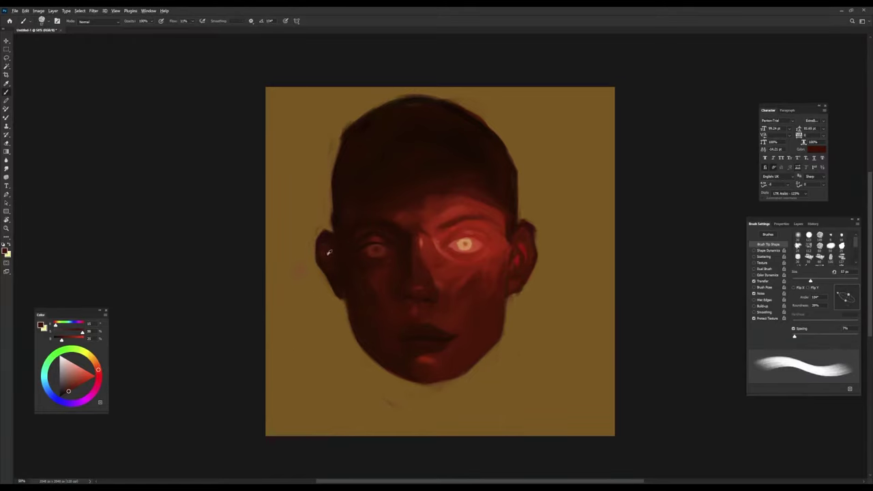
{"action": "left_click", "coordinate": [335, 259], "text": "alt"}
{"action": "key", "text": "shift+Right"}
{"action": "key", "text": "shift+Right"}
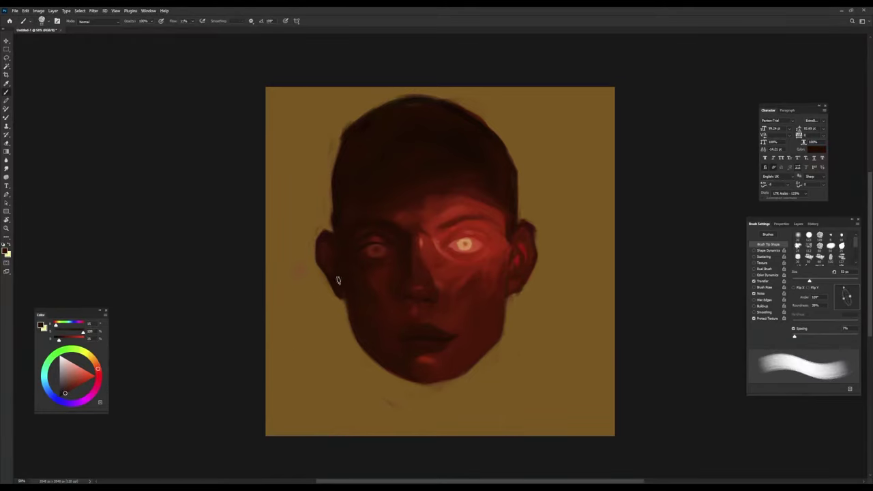
{"action": "left_click", "coordinate": [285, 336], "text": "alt"}
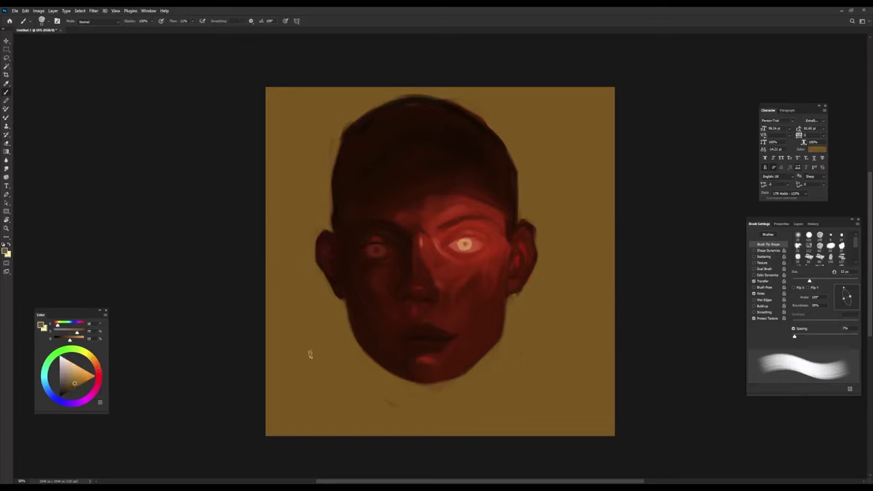
{"action": "key", "text": "bracketright"}
{"action": "key", "text": "bracketright"}
{"action": "key", "text": "bracketright"}
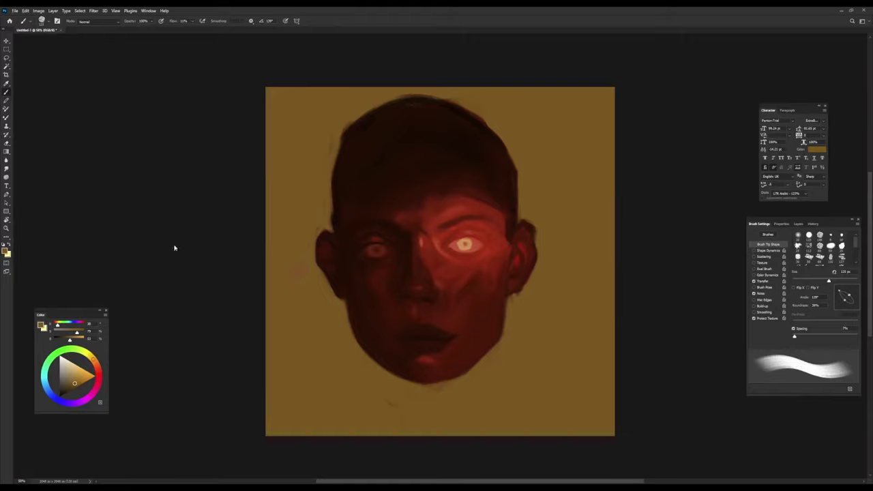
Step: Darken the bottom-left corner and right edge with dark olive and orange-brown, undoing one stroke
{"action": "mouse_move", "coordinate": [318, 376]}
{"action": "left_mouse_down"}
{"action": "mouse_move", "coordinate": [278, 132]}
{"action": "mouse_move", "coordinate": [369, 414]}
{"action": "mouse_move", "coordinate": [410, 441]}
{"action": "mouse_move", "coordinate": [536, 405]}
{"action": "mouse_move", "coordinate": [588, 311]}
{"action": "mouse_move", "coordinate": [605, 84]}
{"action": "mouse_move", "coordinate": [569, 122]}
{"action": "mouse_move", "coordinate": [599, 402]}
{"action": "mouse_move", "coordinate": [498, 433]}
{"action": "mouse_move", "coordinate": [610, 448]}
{"action": "mouse_move", "coordinate": [610, 225]}
{"action": "left_mouse_up"}
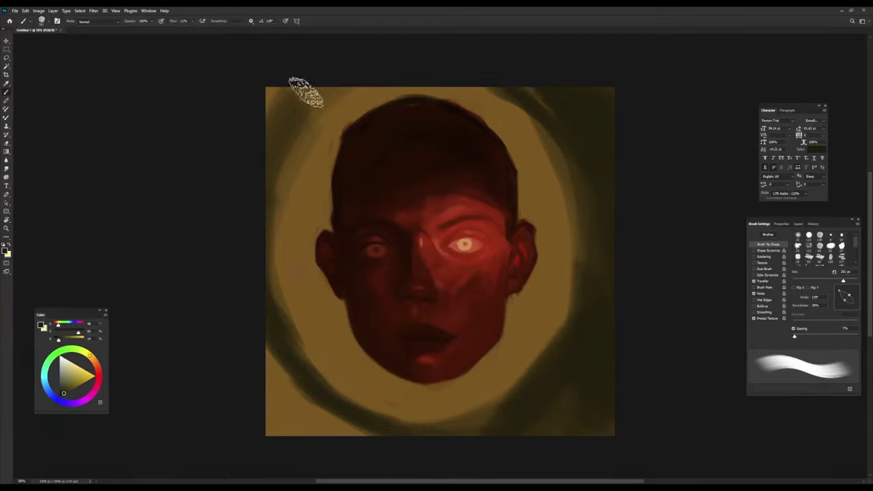
{"action": "key", "text": "ctrl+z"}
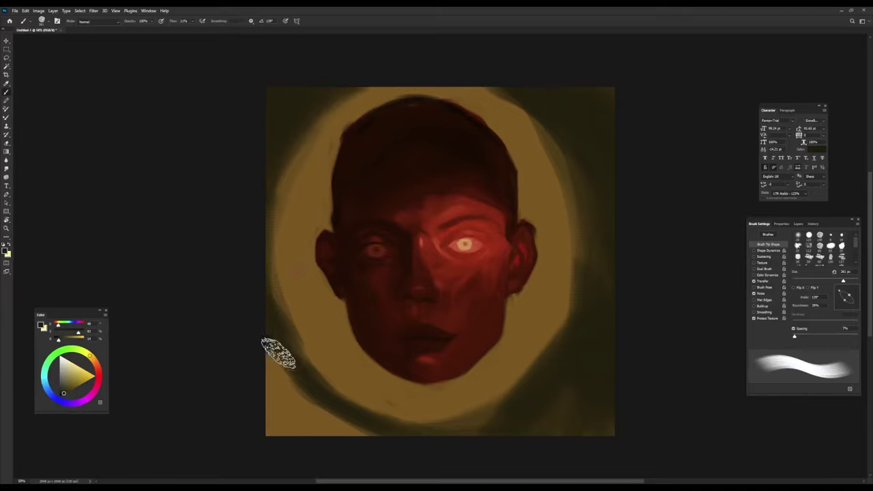
{"action": "mouse_move", "coordinate": [278, 353]}
{"action": "left_mouse_down"}
{"action": "mouse_move", "coordinate": [351, 423]}
{"action": "mouse_move", "coordinate": [261, 446]}
{"action": "mouse_move", "coordinate": [325, 432]}
{"action": "left_mouse_up"}
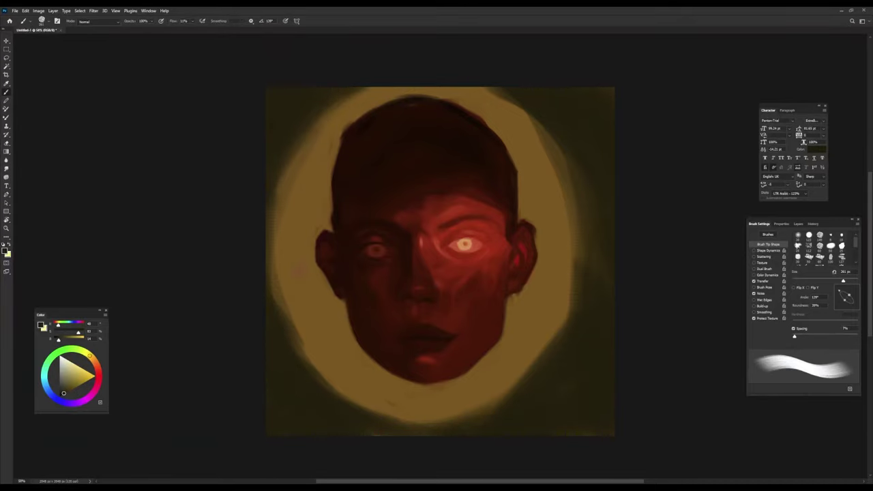
{"action": "left_click", "coordinate": [97, 361]}
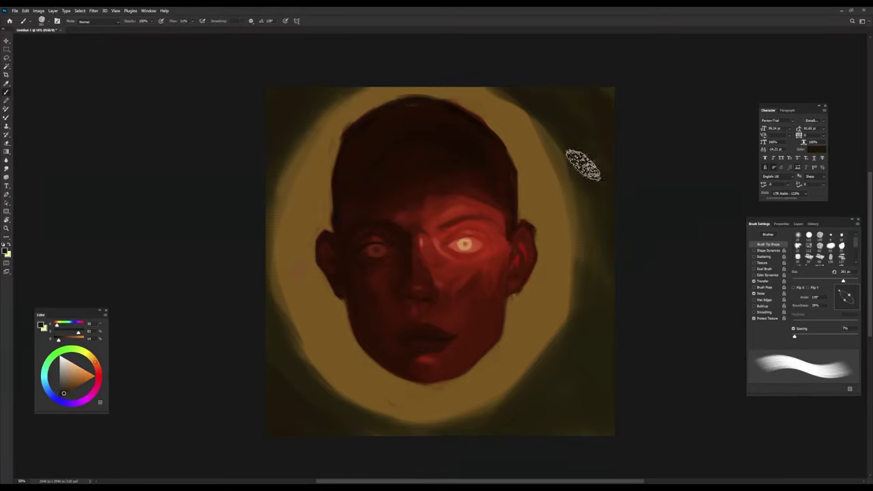
{"action": "left_click_drag", "start_coordinate": [583, 164], "coordinate": [609, 140]}
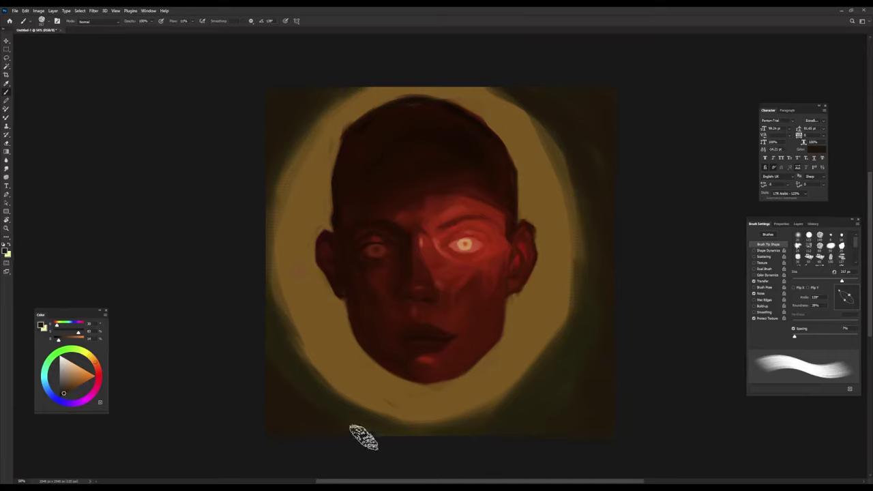
Step: Soften the oval's right edge with lighter tan sampled from the background
{"action": "left_click", "coordinate": [276, 284], "text": "alt"}
{"action": "left_click", "coordinate": [302, 313], "text": "alt"}
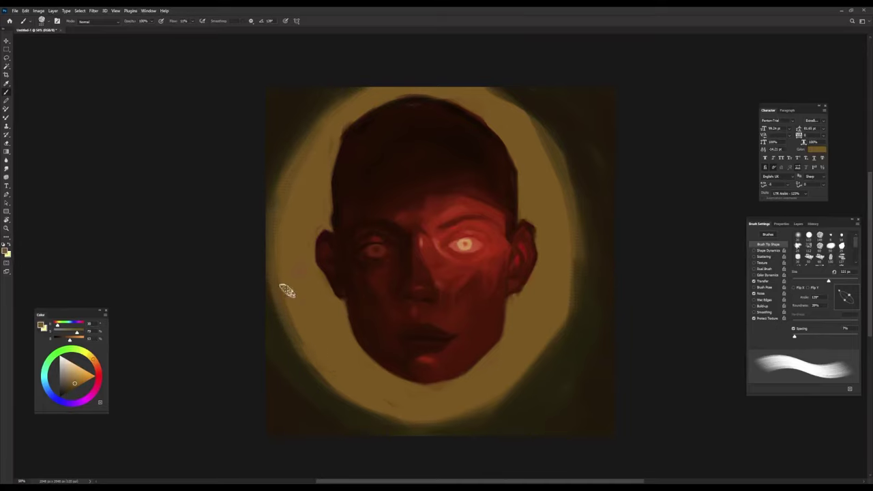
{"action": "left_click_drag", "start_coordinate": [530, 128], "coordinate": [571, 211]}
{"action": "left_click", "coordinate": [570, 208], "text": "alt"}
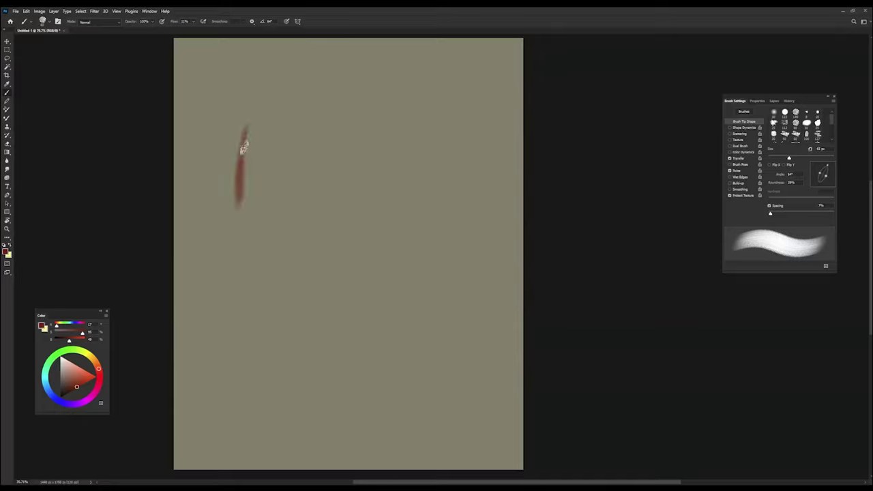
Step: Sketch the head's side contours, jaw line, ear and arcs across the top in red-brown
{"action": "left_click_drag", "start_coordinate": [358, 101], "coordinate": [394, 247]}
{"action": "left_click_drag", "start_coordinate": [236, 135], "coordinate": [225, 276]}
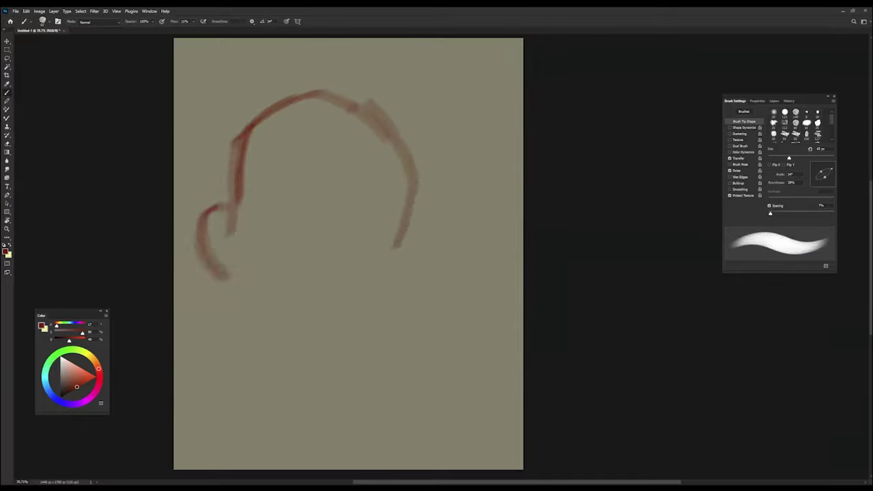
{"action": "mouse_move", "coordinate": [228, 202]}
{"action": "left_mouse_down"}
{"action": "mouse_move", "coordinate": [213, 285]}
{"action": "mouse_move", "coordinate": [283, 409]}
{"action": "mouse_move", "coordinate": [409, 348]}
{"action": "left_mouse_up"}
{"action": "left_click_drag", "start_coordinate": [341, 406], "coordinate": [450, 273]}
{"action": "mouse_move", "coordinate": [478, 212]}
{"action": "left_mouse_down"}
{"action": "mouse_move", "coordinate": [471, 269]}
{"action": "mouse_move", "coordinate": [458, 133]}
{"action": "left_mouse_up"}
{"action": "left_click_drag", "start_coordinate": [253, 116], "coordinate": [423, 245]}
{"action": "left_click_drag", "start_coordinate": [259, 59], "coordinate": [192, 204]}
{"action": "left_click_drag", "start_coordinate": [217, 123], "coordinate": [498, 188]}
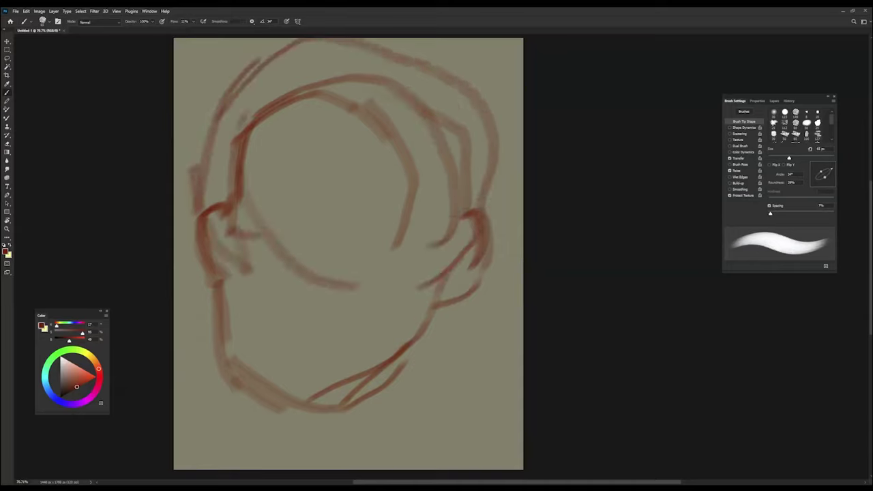
{"action": "left_click_drag", "start_coordinate": [242, 198], "coordinate": [487, 204]}
Step: Add left-side contour strokes, chin lines, a neck line and eye, nose and mouth shapes
{"action": "left_click_drag", "start_coordinate": [252, 95], "coordinate": [208, 205]}
{"action": "left_click_drag", "start_coordinate": [215, 167], "coordinate": [229, 297]}
{"action": "mouse_move", "coordinate": [216, 164]}
{"action": "left_mouse_down"}
{"action": "mouse_move", "coordinate": [231, 303]}
{"action": "mouse_move", "coordinate": [293, 409]}
{"action": "left_mouse_up"}
{"action": "mouse_move", "coordinate": [231, 410]}
{"action": "left_mouse_down"}
{"action": "mouse_move", "coordinate": [425, 296]}
{"action": "mouse_move", "coordinate": [287, 453]}
{"action": "left_mouse_up"}
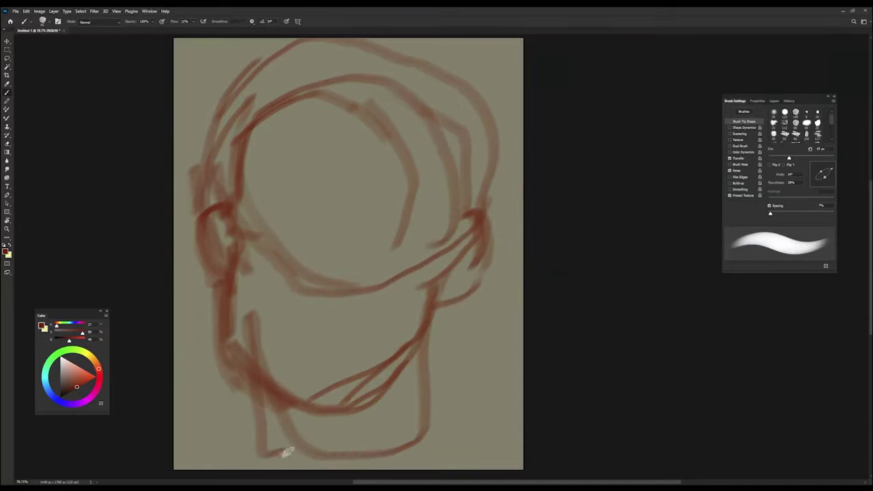
{"action": "mouse_move", "coordinate": [443, 375]}
{"action": "left_mouse_down"}
{"action": "mouse_move", "coordinate": [230, 415]}
{"action": "mouse_move", "coordinate": [444, 382]}
{"action": "left_mouse_up"}
{"action": "mouse_move", "coordinate": [409, 361]}
{"action": "left_mouse_down"}
{"action": "mouse_move", "coordinate": [441, 255]}
{"action": "mouse_move", "coordinate": [302, 273]}
{"action": "mouse_move", "coordinate": [289, 214]}
{"action": "mouse_move", "coordinate": [425, 250]}
{"action": "mouse_move", "coordinate": [310, 228]}
{"action": "left_mouse_up"}
{"action": "mouse_move", "coordinate": [311, 225]}
{"action": "left_mouse_down"}
{"action": "mouse_move", "coordinate": [298, 188]}
{"action": "mouse_move", "coordinate": [264, 334]}
{"action": "left_mouse_up"}
Step: Fill the face interior and top of the head with broad dark red strokes
{"action": "mouse_move", "coordinate": [259, 368]}
{"action": "left_mouse_down"}
{"action": "mouse_move", "coordinate": [400, 331]}
{"action": "mouse_move", "coordinate": [259, 293]}
{"action": "mouse_move", "coordinate": [292, 111]}
{"action": "mouse_move", "coordinate": [416, 166]}
{"action": "left_mouse_up"}
{"action": "left_click_drag", "start_coordinate": [410, 102], "coordinate": [429, 277]}
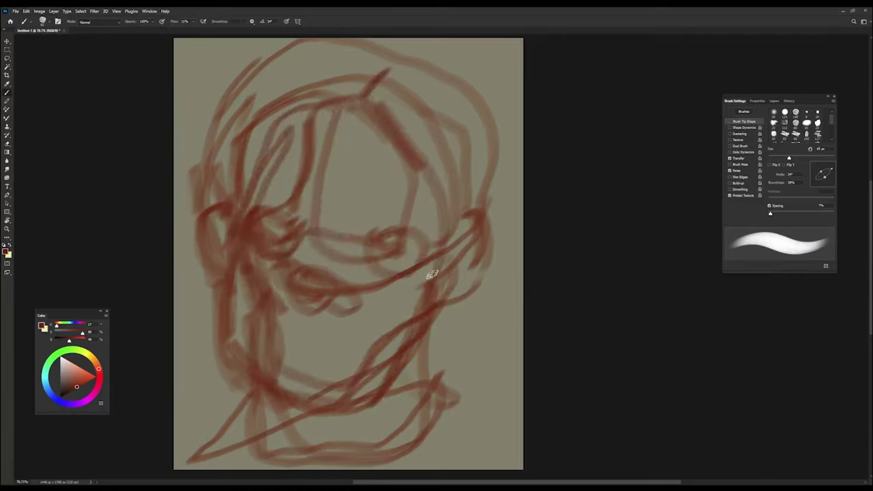
{"action": "left_click_drag", "start_coordinate": [307, 109], "coordinate": [334, 398]}
{"action": "left_click_drag", "start_coordinate": [300, 216], "coordinate": [429, 249]}
{"action": "left_click_drag", "start_coordinate": [287, 136], "coordinate": [307, 266]}
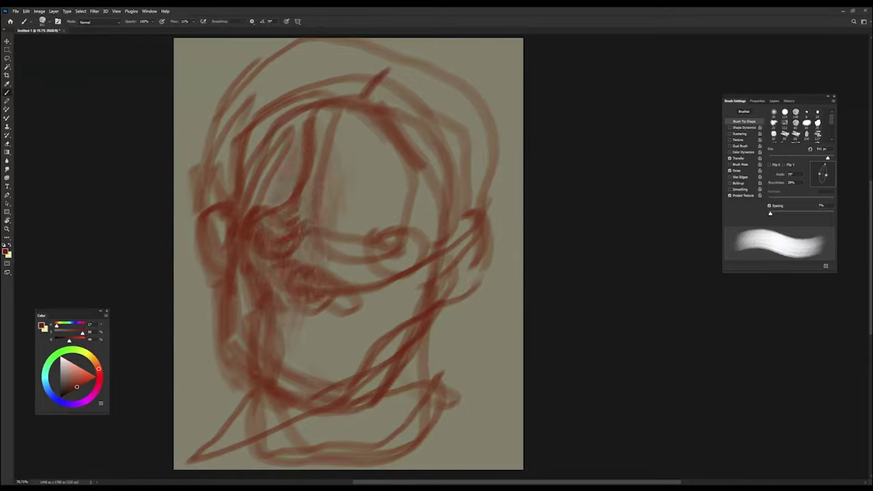
{"action": "left_click_drag", "start_coordinate": [307, 102], "coordinate": [272, 375]}
{"action": "left_click_drag", "start_coordinate": [375, 109], "coordinate": [375, 396]}
{"action": "mouse_move", "coordinate": [372, 273]}
{"action": "left_mouse_down"}
{"action": "mouse_move", "coordinate": [293, 214]}
{"action": "mouse_move", "coordinate": [225, 244]}
{"action": "mouse_move", "coordinate": [365, 68]}
{"action": "mouse_move", "coordinate": [273, 81]}
{"action": "left_mouse_up"}
Step: Fill the head and hair dark red, outlining the face, chin, ear and neck
{"action": "left_click_drag", "start_coordinate": [382, 69], "coordinate": [457, 175]}
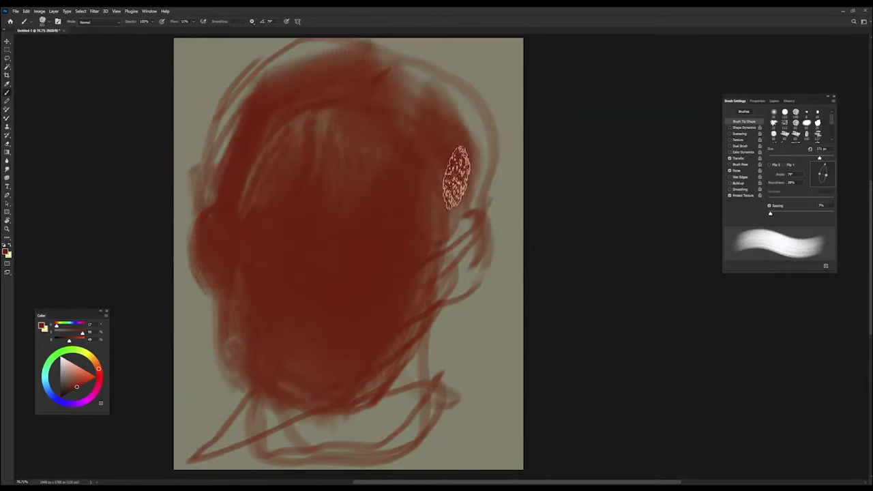
{"action": "mouse_move", "coordinate": [409, 61]}
{"action": "left_mouse_down"}
{"action": "mouse_move", "coordinate": [451, 126]}
{"action": "mouse_move", "coordinate": [432, 296]}
{"action": "mouse_move", "coordinate": [250, 374]}
{"action": "mouse_move", "coordinate": [403, 335]}
{"action": "mouse_move", "coordinate": [267, 426]}
{"action": "mouse_move", "coordinate": [414, 433]}
{"action": "mouse_move", "coordinate": [432, 444]}
{"action": "mouse_move", "coordinate": [234, 452]}
{"action": "mouse_move", "coordinate": [220, 266]}
{"action": "mouse_move", "coordinate": [302, 380]}
{"action": "mouse_move", "coordinate": [238, 204]}
{"action": "mouse_move", "coordinate": [429, 152]}
{"action": "mouse_move", "coordinate": [223, 237]}
{"action": "mouse_move", "coordinate": [239, 146]}
{"action": "mouse_move", "coordinate": [357, 103]}
{"action": "mouse_move", "coordinate": [420, 314]}
{"action": "left_mouse_up"}
{"action": "mouse_move", "coordinate": [268, 234]}
{"action": "left_mouse_down"}
{"action": "mouse_move", "coordinate": [218, 230]}
{"action": "mouse_move", "coordinate": [335, 411]}
{"action": "mouse_move", "coordinate": [408, 356]}
{"action": "left_mouse_up"}
{"action": "mouse_move", "coordinate": [204, 204]}
{"action": "left_mouse_down"}
{"action": "mouse_move", "coordinate": [215, 166]}
{"action": "mouse_move", "coordinate": [409, 55]}
{"action": "mouse_move", "coordinate": [464, 140]}
{"action": "mouse_move", "coordinate": [468, 174]}
{"action": "mouse_move", "coordinate": [185, 236]}
{"action": "mouse_move", "coordinate": [194, 300]}
{"action": "left_mouse_up"}
{"action": "left_click_drag", "start_coordinate": [437, 304], "coordinate": [476, 213]}
{"action": "left_click_drag", "start_coordinate": [403, 363], "coordinate": [409, 444]}
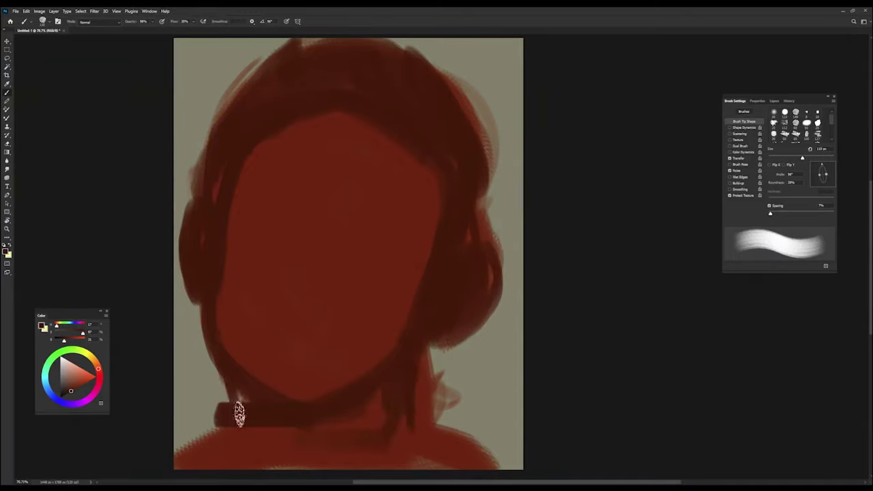
Step: Paint sampled beige over the left collar bar and right neck area
{"action": "left_click_drag", "start_coordinate": [259, 395], "coordinate": [265, 457]}
{"action": "left_click", "coordinate": [205, 409], "text": "alt"}
{"action": "left_click_drag", "start_coordinate": [232, 382], "coordinate": [218, 412]}
{"action": "mouse_move", "coordinate": [419, 354]}
{"action": "left_mouse_down"}
{"action": "mouse_move", "coordinate": [428, 380]}
{"action": "mouse_move", "coordinate": [425, 360]}
{"action": "left_mouse_up"}
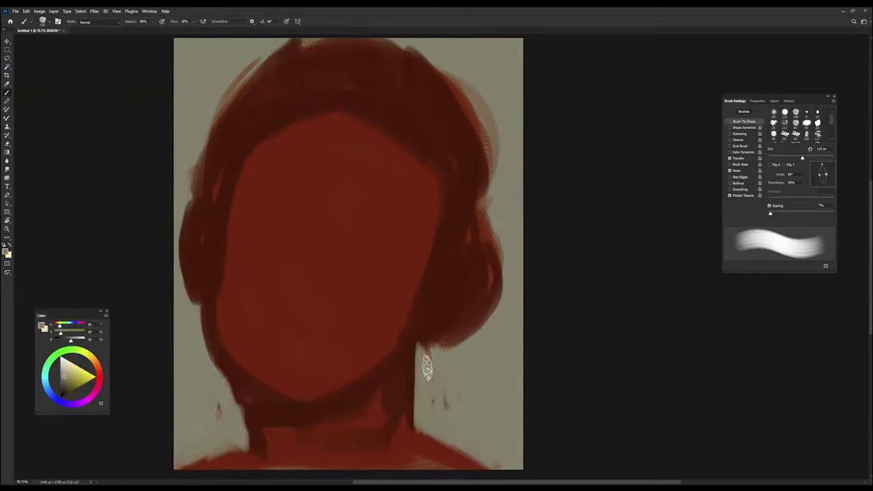
Step: Shade the eye sockets and nose dark red, then add a lighter orange-red forehead highlight
{"action": "left_click", "coordinate": [471, 238], "text": "alt"}
{"action": "mouse_move", "coordinate": [266, 236]}
{"action": "left_mouse_down"}
{"action": "mouse_move", "coordinate": [263, 273]}
{"action": "mouse_move", "coordinate": [318, 283]}
{"action": "mouse_move", "coordinate": [367, 263]}
{"action": "mouse_move", "coordinate": [291, 361]}
{"action": "mouse_move", "coordinate": [253, 198]}
{"action": "mouse_move", "coordinate": [405, 220]}
{"action": "mouse_move", "coordinate": [250, 307]}
{"action": "mouse_move", "coordinate": [264, 374]}
{"action": "left_mouse_up"}
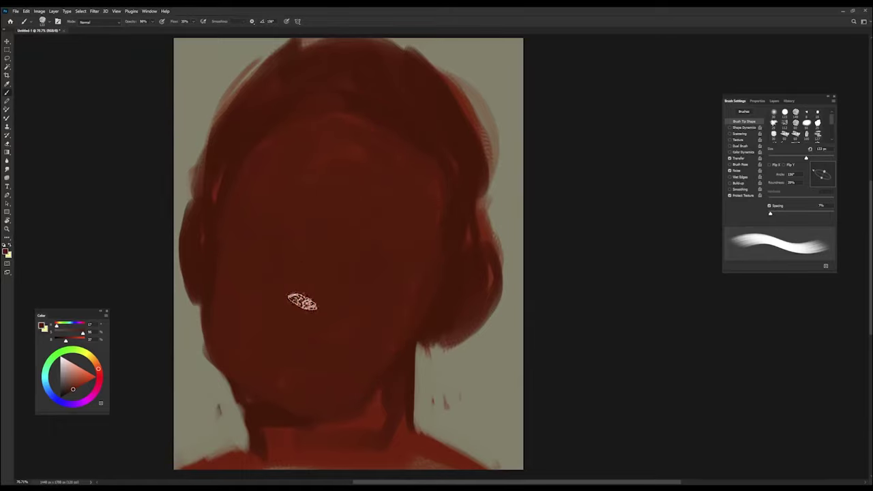
{"action": "left_click", "coordinate": [378, 235], "text": "alt"}
{"action": "mouse_move", "coordinate": [369, 152]}
{"action": "left_mouse_down"}
{"action": "mouse_move", "coordinate": [352, 148]}
{"action": "mouse_move", "coordinate": [362, 198]}
{"action": "left_mouse_up"}
{"action": "mouse_move", "coordinate": [273, 203]}
{"action": "left_mouse_down"}
{"action": "mouse_move", "coordinate": [276, 160]}
{"action": "mouse_move", "coordinate": [347, 198]}
{"action": "mouse_move", "coordinate": [293, 195]}
{"action": "mouse_move", "coordinate": [259, 205]}
{"action": "mouse_move", "coordinate": [264, 190]}
{"action": "left_mouse_up"}
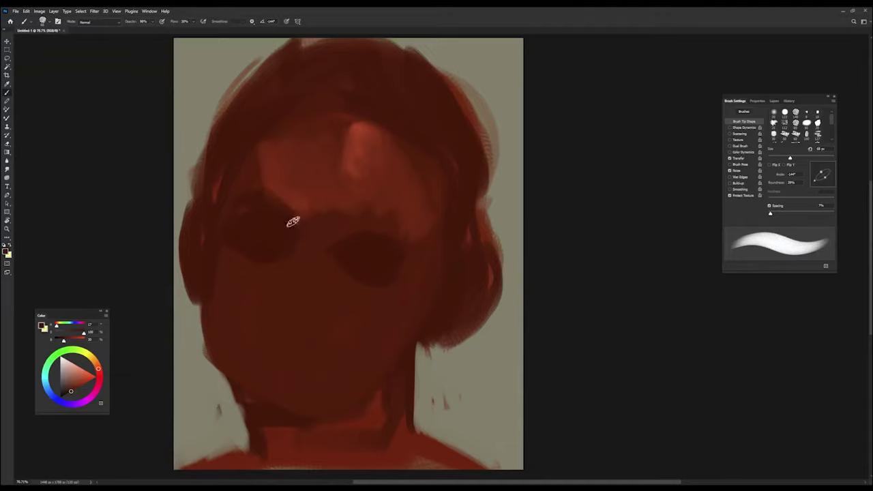
Step: Shrink the eyes with skin tone around them and paint a dark brow above the right eye
{"action": "mouse_move", "coordinate": [226, 237]}
{"action": "left_mouse_down"}
{"action": "mouse_move", "coordinate": [293, 259]}
{"action": "mouse_move", "coordinate": [230, 248]}
{"action": "mouse_move", "coordinate": [288, 291]}
{"action": "mouse_move", "coordinate": [307, 287]}
{"action": "left_mouse_up"}
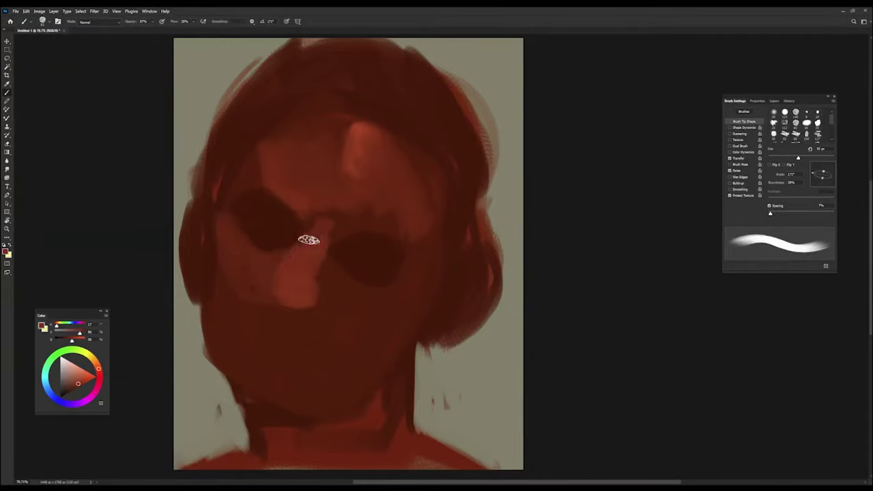
{"action": "mouse_move", "coordinate": [273, 236]}
{"action": "left_mouse_down"}
{"action": "mouse_move", "coordinate": [259, 189]}
{"action": "mouse_move", "coordinate": [252, 226]}
{"action": "left_mouse_up"}
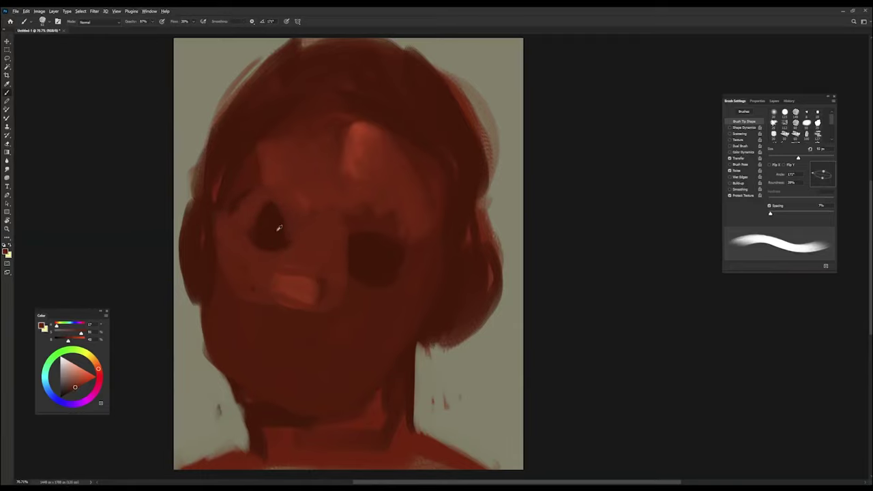
{"action": "mouse_move", "coordinate": [389, 276]}
{"action": "left_mouse_down"}
{"action": "mouse_move", "coordinate": [337, 251]}
{"action": "mouse_move", "coordinate": [406, 242]}
{"action": "left_mouse_up"}
{"action": "left_click_drag", "start_coordinate": [293, 201], "coordinate": [244, 230]}
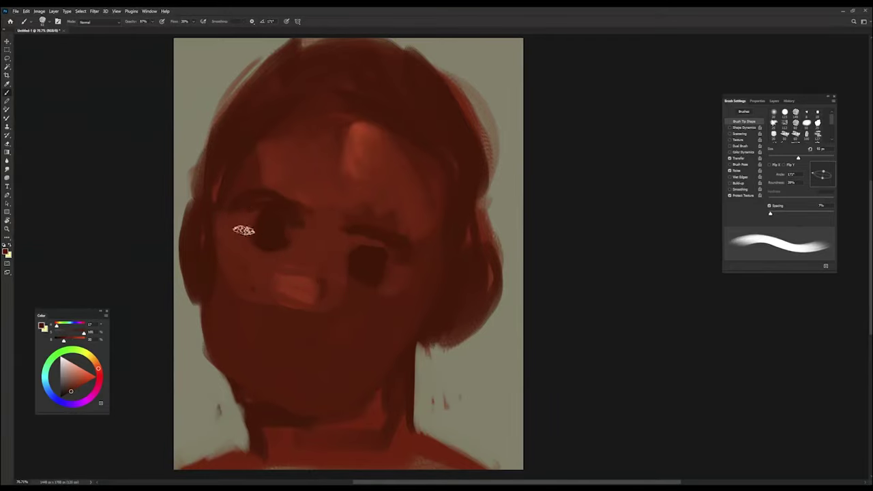
{"action": "mouse_move", "coordinate": [351, 251]}
{"action": "left_mouse_down"}
{"action": "mouse_move", "coordinate": [366, 255]}
{"action": "mouse_move", "coordinate": [353, 265]}
{"action": "left_mouse_up"}
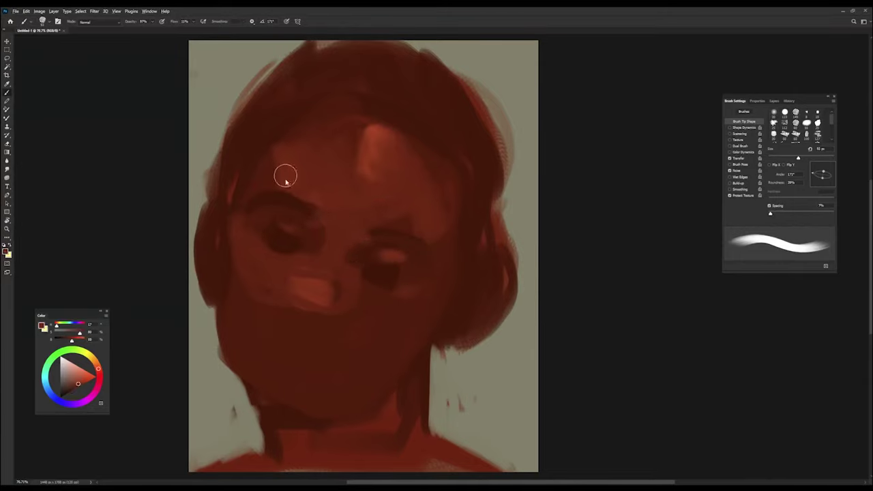
Step: Lighten the forehead and left brow, then draw dark contours down the cheek, neck and shoulders
{"action": "mouse_move", "coordinate": [360, 156]}
{"action": "left_mouse_down"}
{"action": "mouse_move", "coordinate": [341, 136]}
{"action": "mouse_move", "coordinate": [364, 137]}
{"action": "mouse_move", "coordinate": [355, 211]}
{"action": "left_mouse_up"}
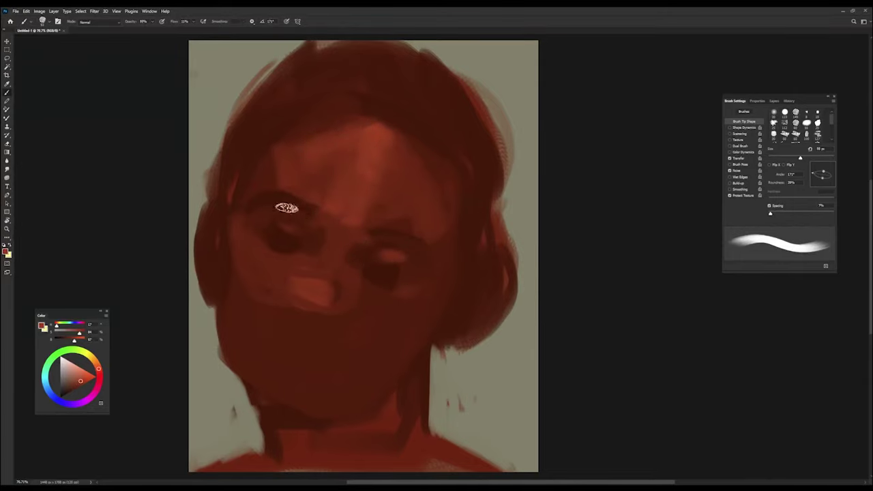
{"action": "mouse_move", "coordinate": [286, 207]}
{"action": "left_mouse_down"}
{"action": "mouse_move", "coordinate": [267, 196]}
{"action": "mouse_move", "coordinate": [238, 198]}
{"action": "mouse_move", "coordinate": [224, 211]}
{"action": "mouse_move", "coordinate": [345, 101]}
{"action": "mouse_move", "coordinate": [368, 123]}
{"action": "left_mouse_up"}
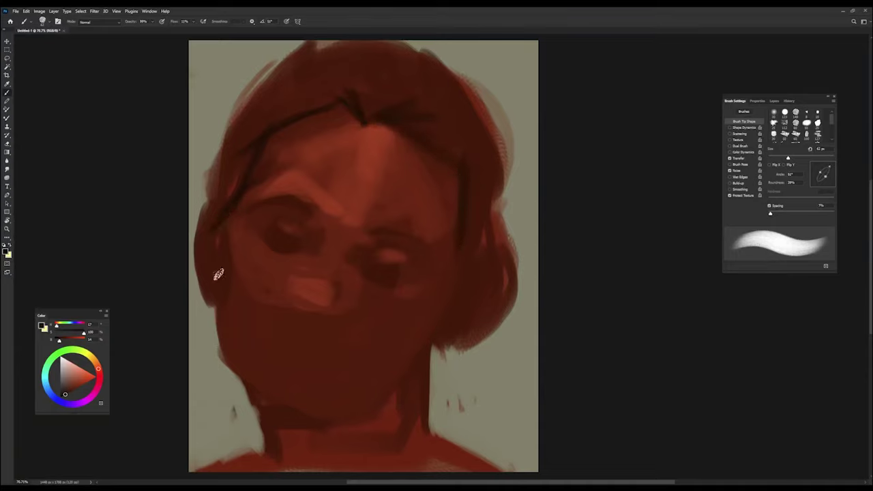
{"action": "mouse_move", "coordinate": [225, 265]}
{"action": "left_mouse_down"}
{"action": "mouse_move", "coordinate": [218, 287]}
{"action": "mouse_move", "coordinate": [302, 409]}
{"action": "mouse_move", "coordinate": [403, 379]}
{"action": "left_mouse_up"}
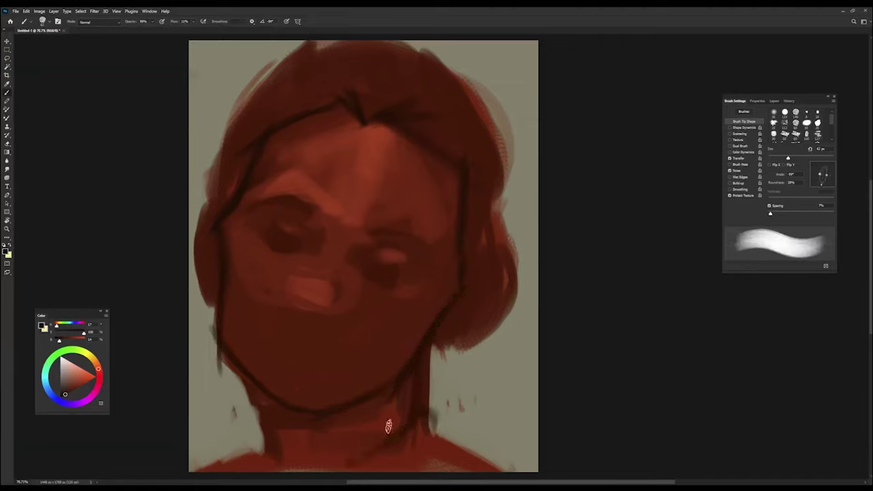
{"action": "mouse_move", "coordinate": [267, 437]}
{"action": "left_mouse_down"}
{"action": "mouse_move", "coordinate": [345, 469]}
{"action": "mouse_move", "coordinate": [208, 469]}
{"action": "left_mouse_up"}
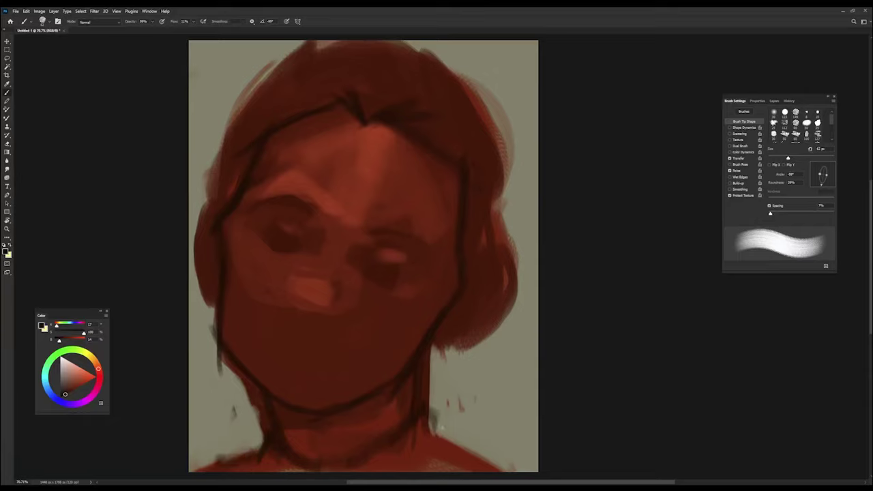
{"action": "left_click_drag", "start_coordinate": [471, 417], "coordinate": [429, 455]}
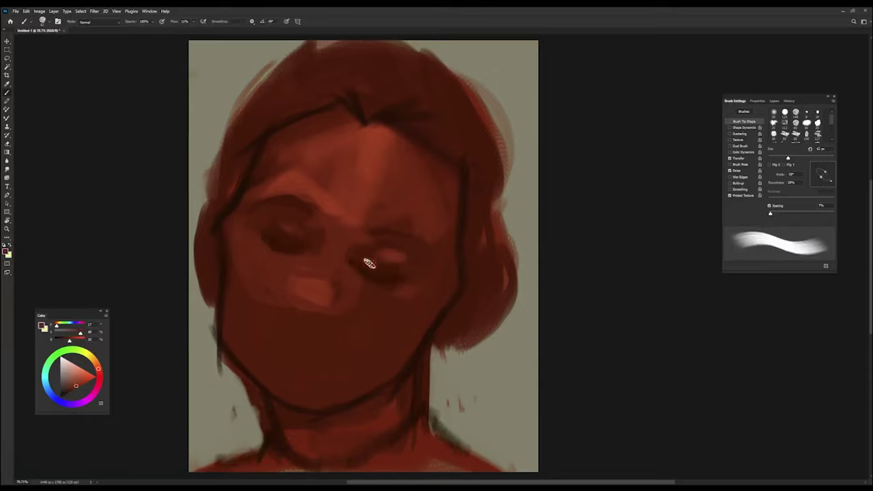
Step: Sample darker reds with a smaller brush and darken the area below the left eye
{"action": "left_click", "coordinate": [382, 267], "text": "alt"}
{"action": "key", "text": "bracketleft"}
{"action": "key", "text": "bracketleft"}
{"action": "key", "text": "bracketleft"}
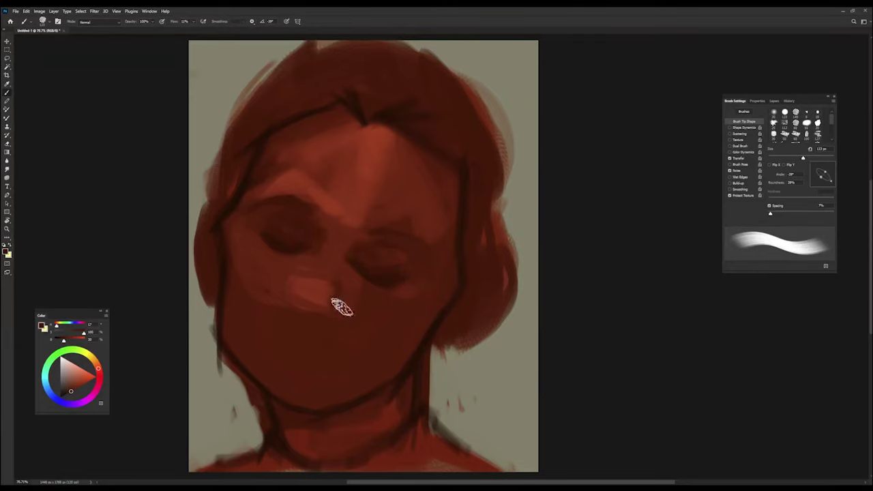
{"action": "left_click", "coordinate": [389, 274], "text": "alt"}
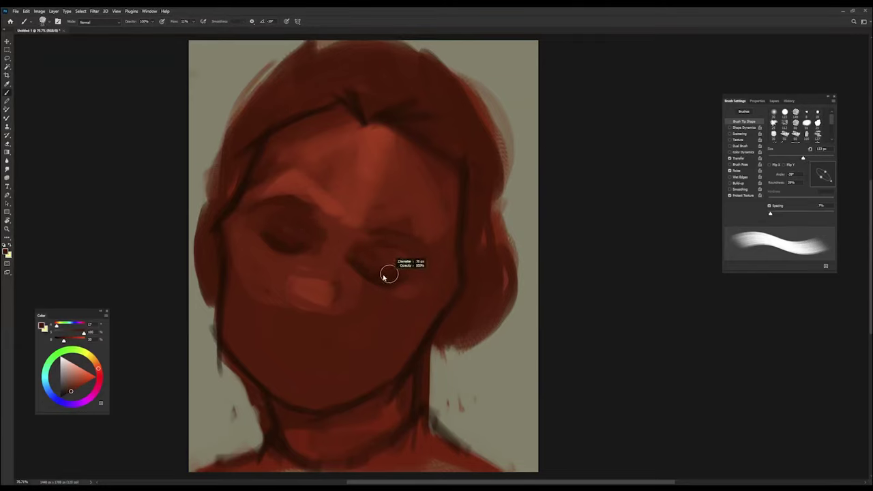
{"action": "key", "text": "bracketleft"}
{"action": "key", "text": "bracketleft"}
{"action": "key", "text": "bracketleft"}
{"action": "left_click", "coordinate": [377, 252], "text": "alt"}
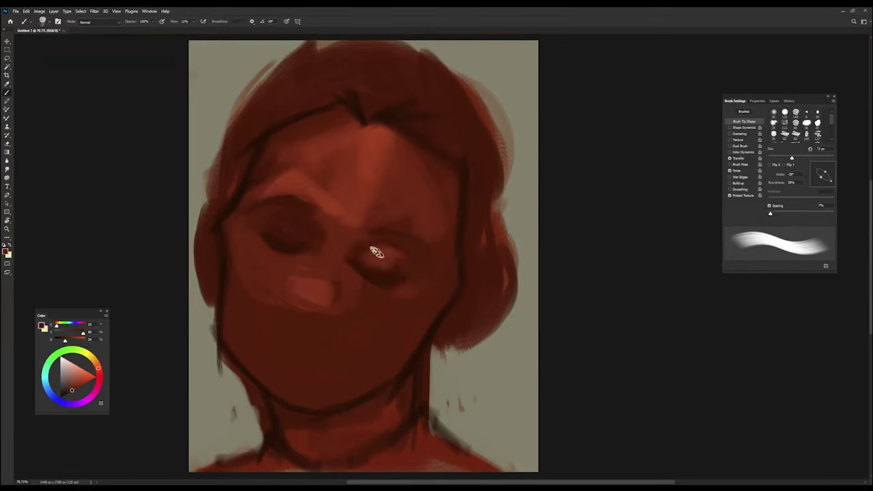
{"action": "left_click", "coordinate": [362, 266], "text": "alt"}
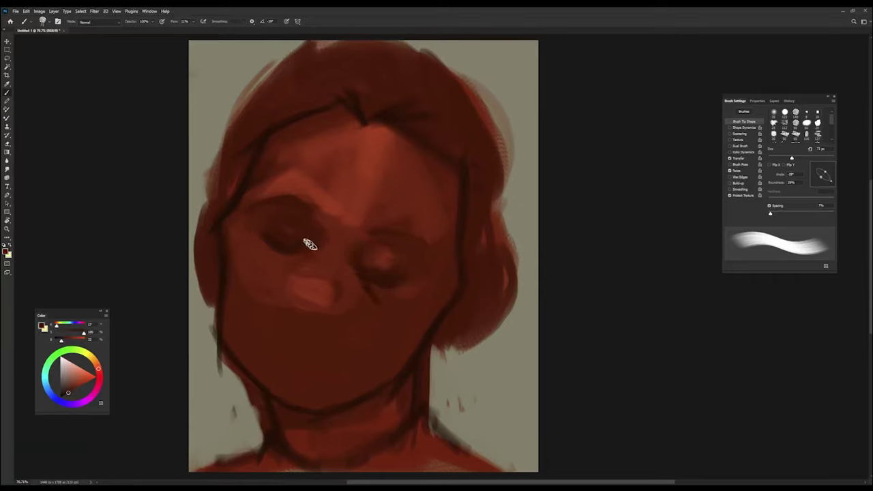
{"action": "left_click_drag", "start_coordinate": [300, 252], "coordinate": [276, 266]}
Step: Sample tones around the eyes and darken the left eye socket
{"action": "left_click", "coordinate": [313, 234], "text": "alt"}
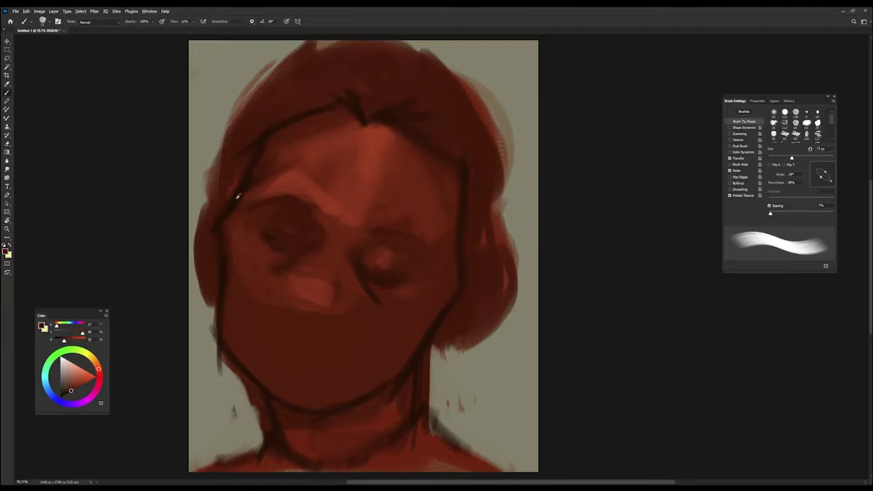
{"action": "left_click", "coordinate": [263, 234], "text": "alt"}
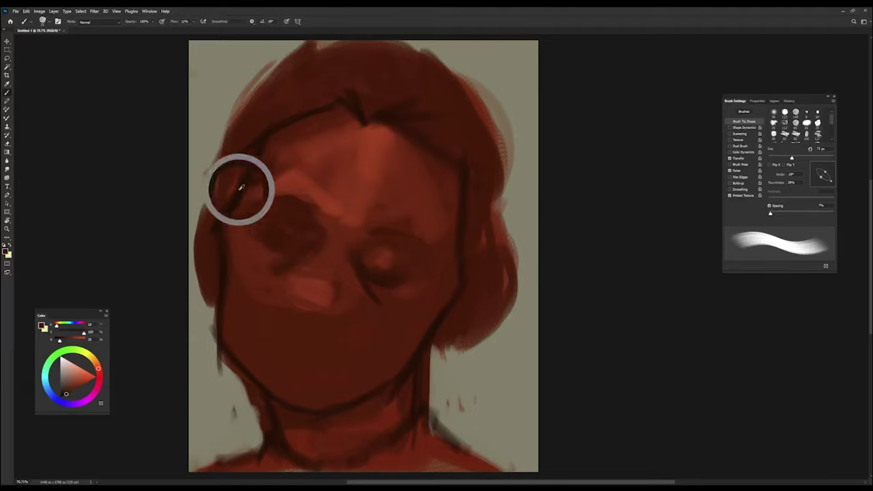
{"action": "left_click", "coordinate": [267, 246], "text": "alt"}
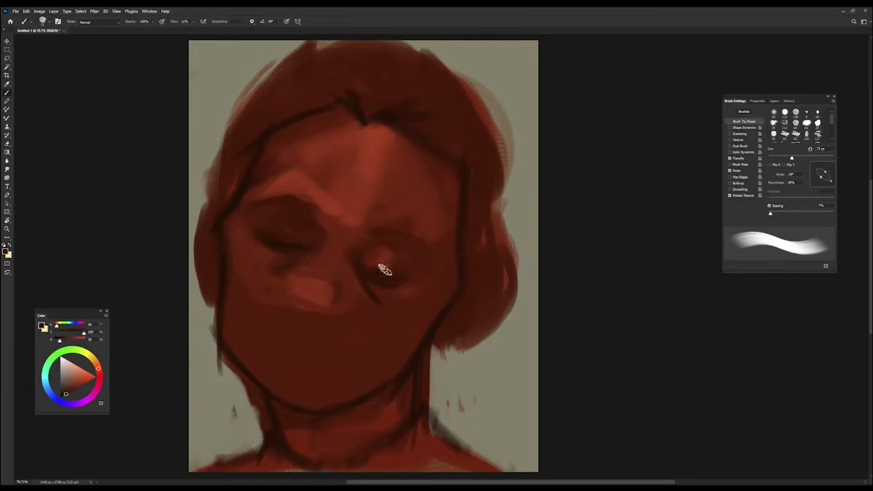
{"action": "left_click", "coordinate": [296, 248], "text": "alt"}
{"action": "left_click", "coordinate": [279, 232], "text": "alt"}
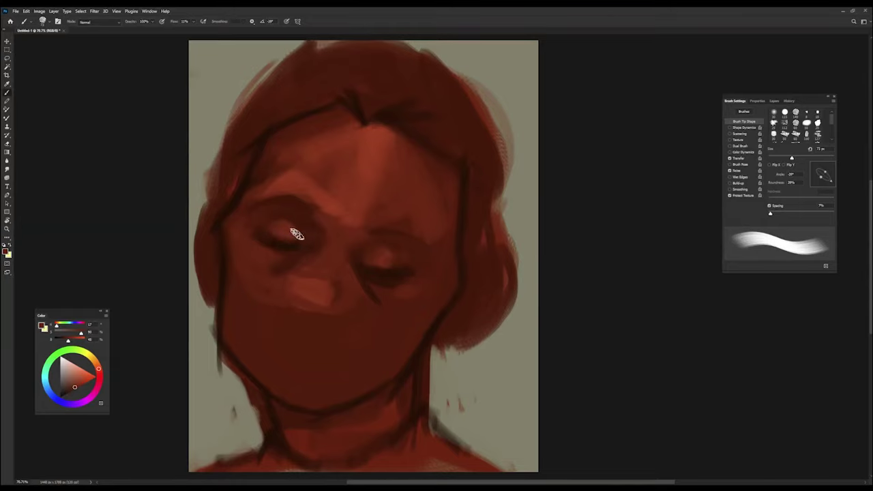
{"action": "left_click", "coordinate": [286, 228], "text": "alt"}
{"action": "left_click_drag", "start_coordinate": [314, 217], "coordinate": [276, 226]}
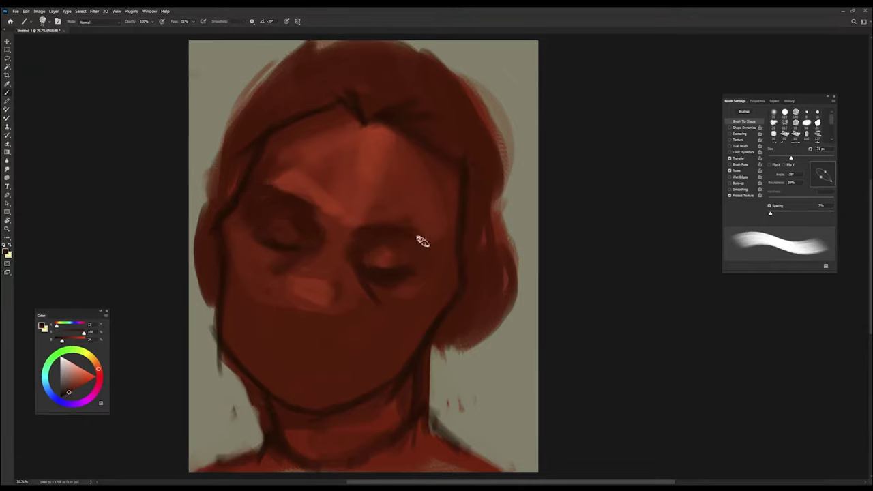
Step: Lower brush opacity to 50% and paint light strokes around the left eye
{"action": "left_click", "coordinate": [354, 146], "text": "alt"}
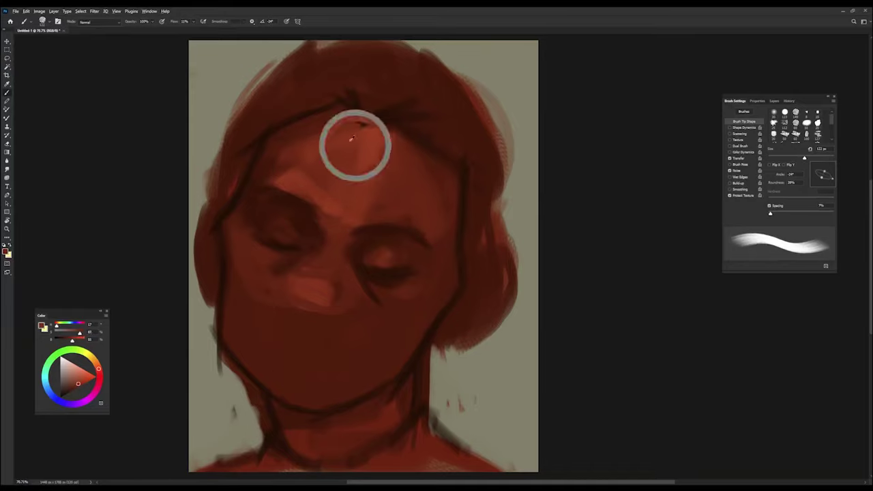
{"action": "key", "text": "5"}
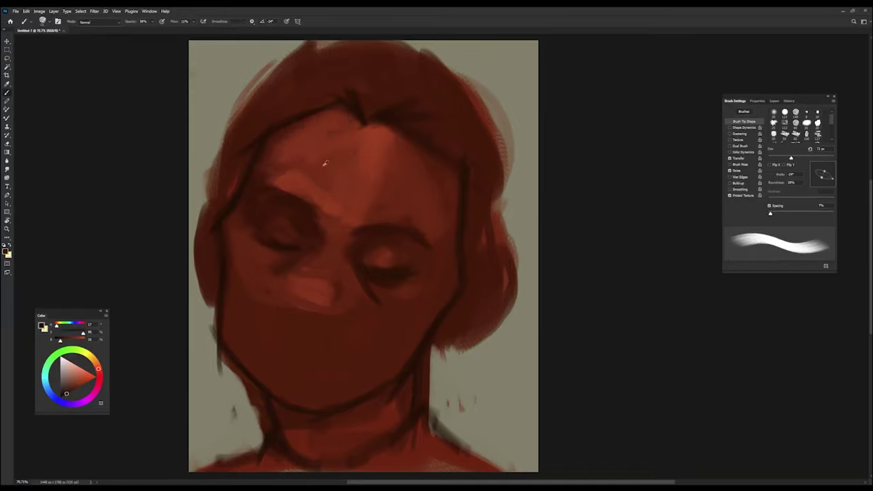
{"action": "key", "text": "bracketleft"}
{"action": "key", "text": "bracketleft"}
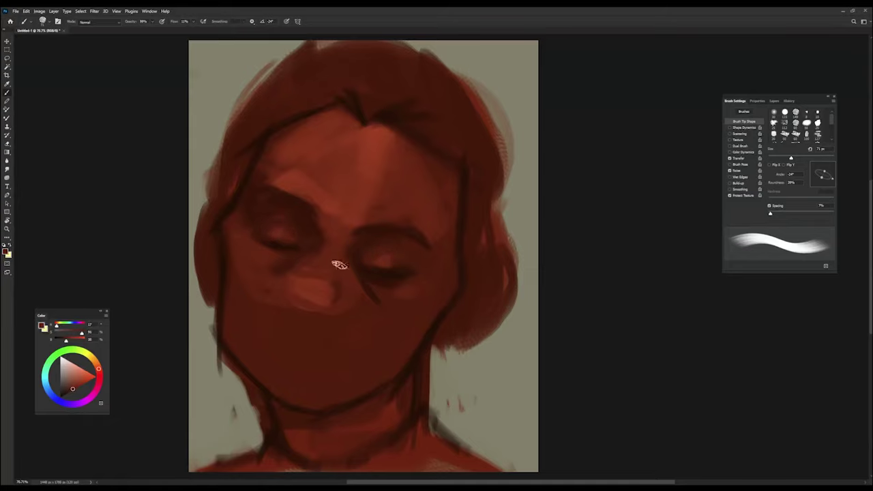
{"action": "left_click", "coordinate": [331, 200], "text": "alt"}
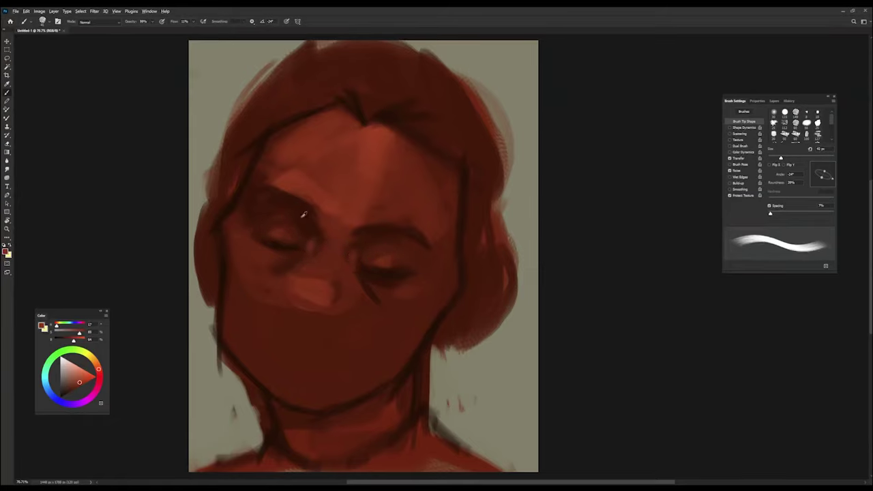
{"action": "key", "text": "bracketright"}
{"action": "left_click", "coordinate": [334, 259], "text": "alt"}
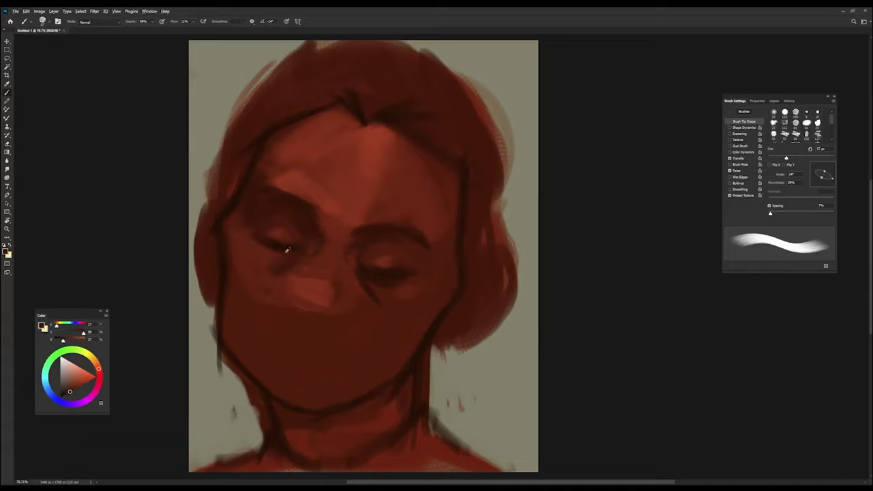
{"action": "left_click", "coordinate": [240, 240], "text": "alt"}
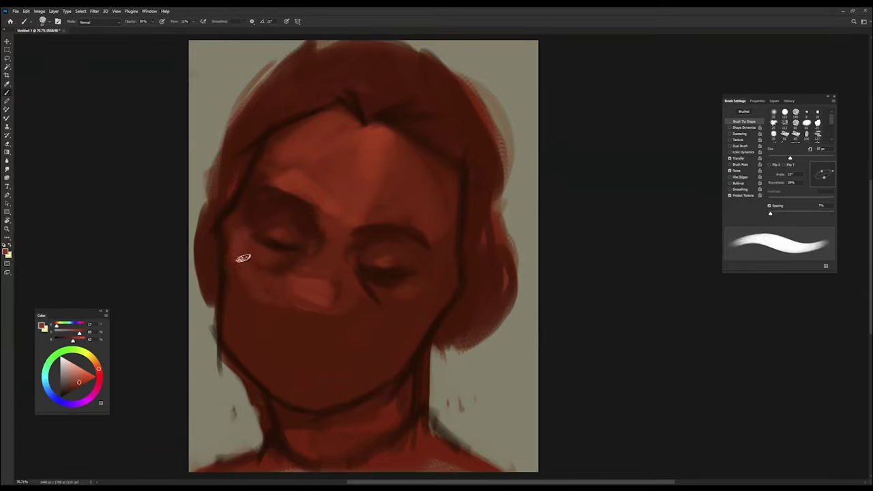
{"action": "left_click_drag", "start_coordinate": [244, 253], "coordinate": [272, 263]}
Step: Model the nose with light and shadow using a brush of about 50 px
{"action": "left_click", "coordinate": [386, 303], "text": "alt"}
{"action": "key", "text": "bracketright"}
{"action": "key", "text": "bracketright"}
{"action": "key", "text": "bracketright"}
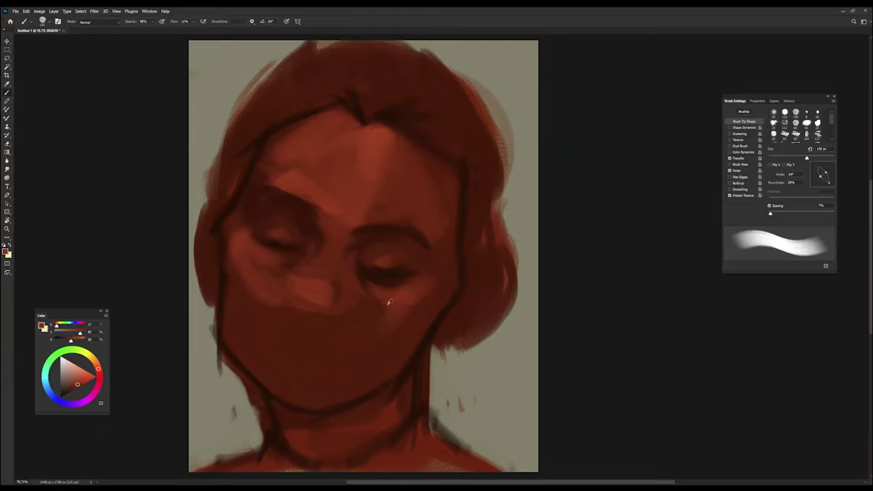
{"action": "key", "text": "bracketleft"}
{"action": "key", "text": "bracketleft"}
{"action": "key", "text": "bracketleft"}
{"action": "left_click", "coordinate": [303, 285], "text": "alt"}
{"action": "mouse_move", "coordinate": [318, 302]}
{"action": "left_mouse_down"}
{"action": "mouse_move", "coordinate": [310, 312]}
{"action": "mouse_move", "coordinate": [345, 310]}
{"action": "mouse_move", "coordinate": [314, 295]}
{"action": "left_mouse_up"}
Step: Enlarge the brush to about 137 px and paint a darker shadow under the nose
{"action": "left_click", "coordinate": [308, 292], "text": "alt"}
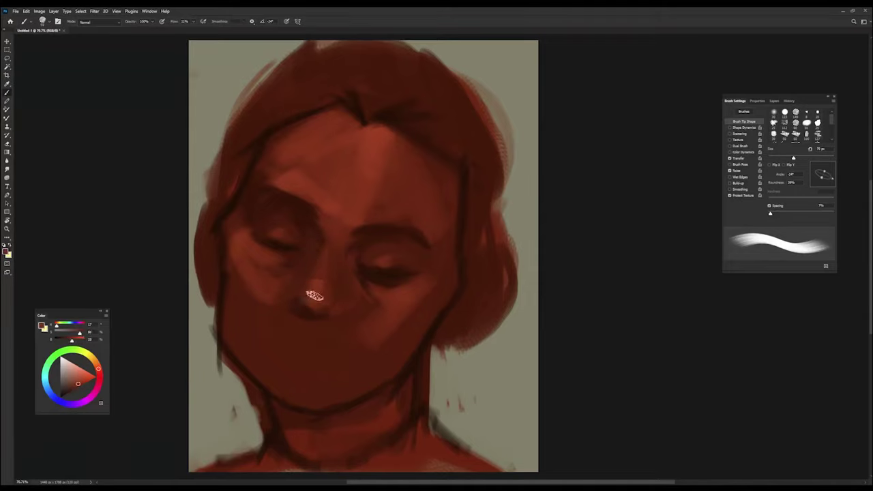
{"action": "key", "text": "bracketright"}
{"action": "key", "text": "bracketright"}
{"action": "key", "text": "bracketright"}
{"action": "left_click", "coordinate": [228, 337], "text": "alt"}
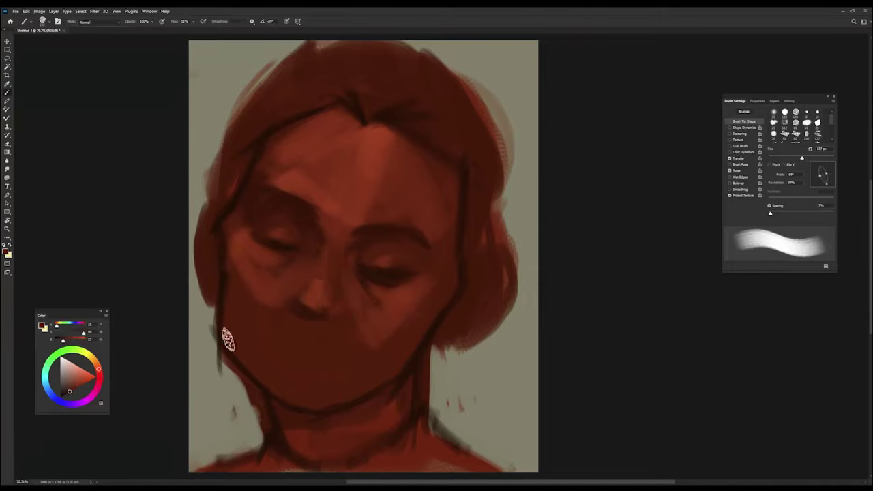
{"action": "key", "text": "Left"}
{"action": "key", "text": "Left"}
{"action": "key", "text": "Left"}
{"action": "left_click", "coordinate": [301, 337], "text": "alt"}
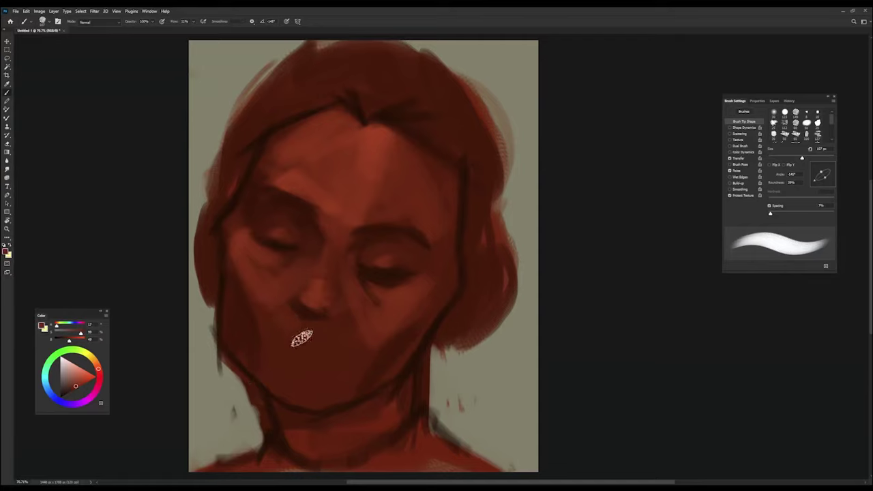
{"action": "left_click", "coordinate": [307, 312], "text": "alt"}
{"action": "left_click_drag", "start_coordinate": [292, 292], "coordinate": [335, 307]}
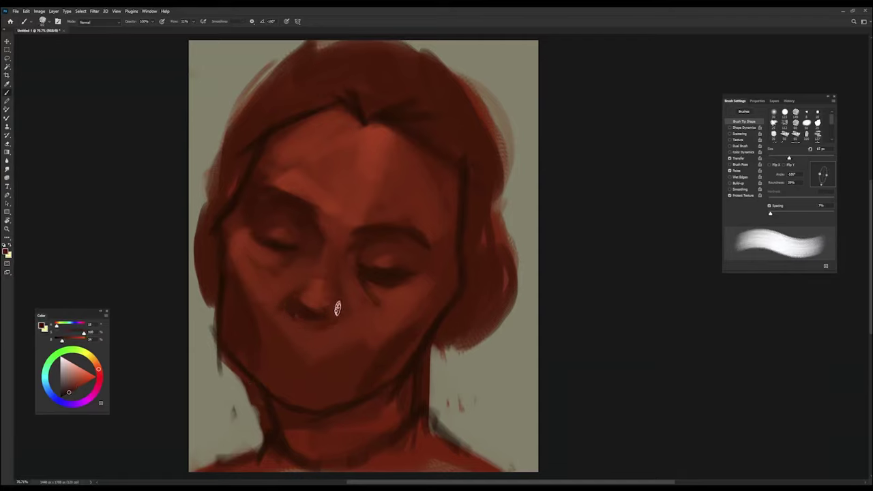
Step: Sample skin tones near the mouth and paint a darker stroke over the upper lip
{"action": "key", "text": "Right"}
{"action": "key", "text": "Right"}
{"action": "key", "text": "Right"}
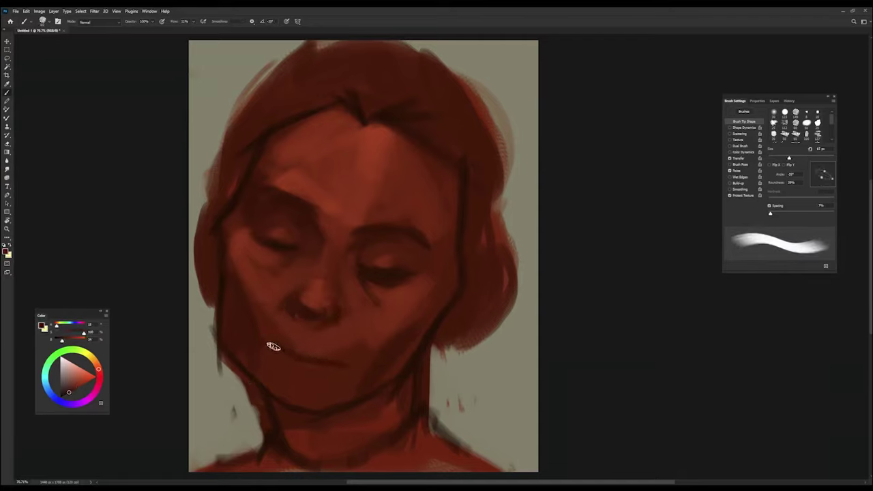
{"action": "left_click", "coordinate": [286, 337], "text": "alt"}
{"action": "key", "text": "Right"}
{"action": "key", "text": "Right"}
{"action": "key", "text": "Right"}
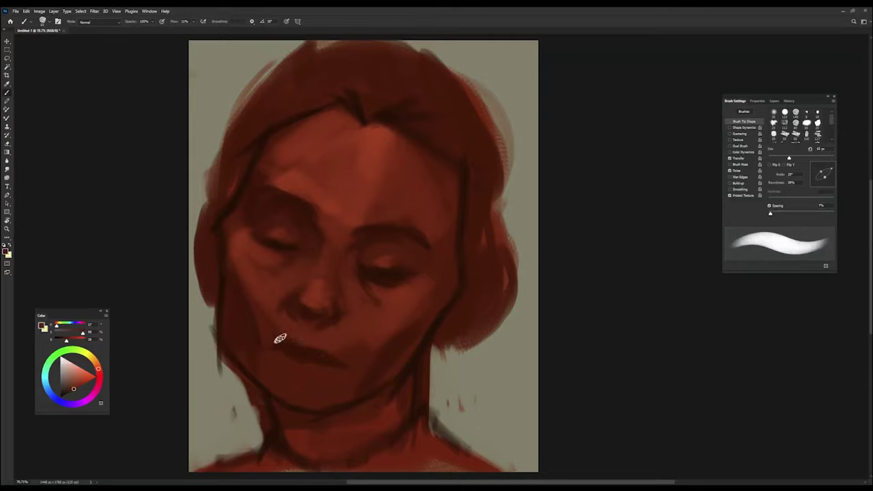
{"action": "key", "text": "Left"}
{"action": "key", "text": "Left"}
{"action": "key", "text": "Left"}
{"action": "left_click", "coordinate": [282, 337], "text": "alt"}
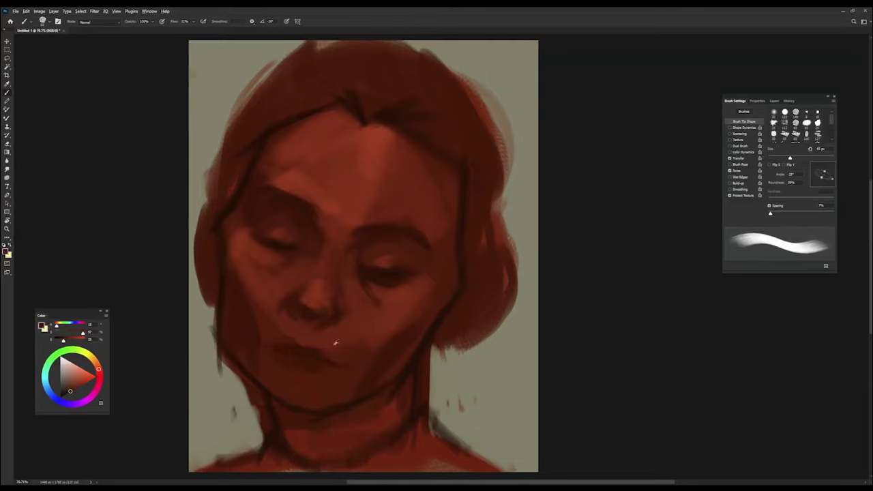
{"action": "left_click", "coordinate": [295, 360], "text": "alt"}
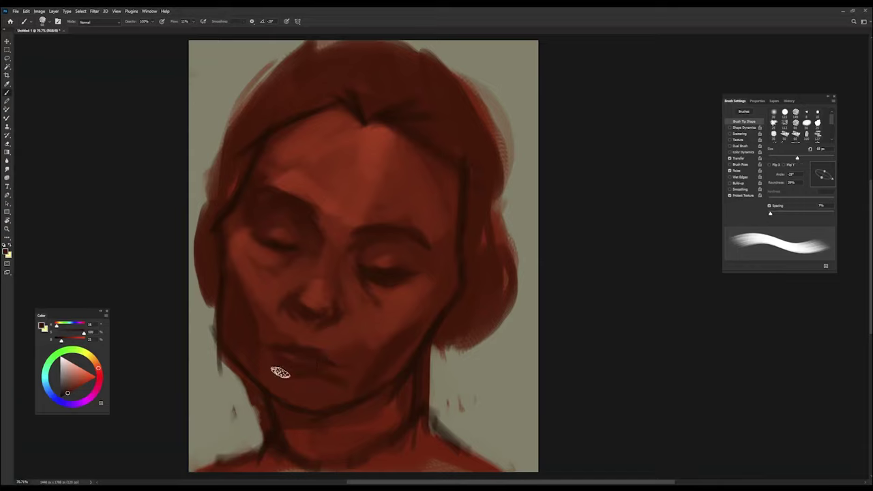
{"action": "left_click", "coordinate": [341, 377], "text": "alt"}
{"action": "key", "text": "bracketright"}
{"action": "key", "text": "Right"}
{"action": "key", "text": "Right"}
{"action": "key", "text": "Right"}
{"action": "key", "text": "Right"}
{"action": "key", "text": "Right"}
{"action": "key", "text": "Right"}
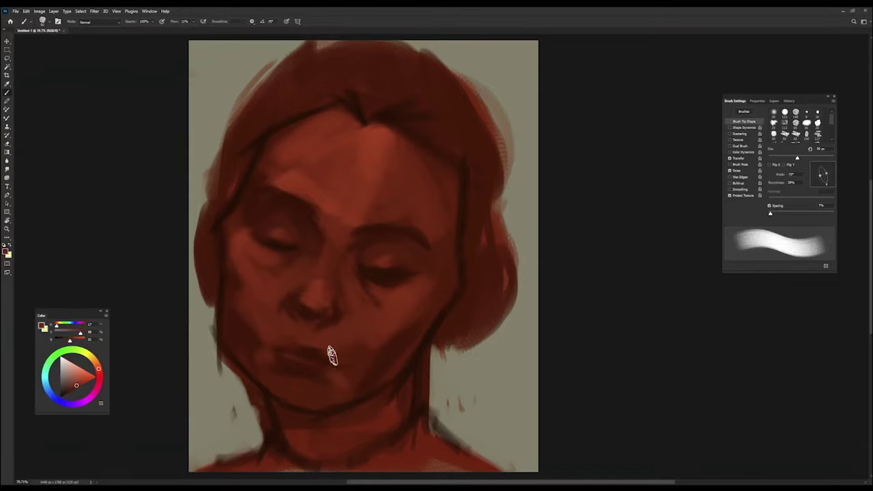
{"action": "left_click", "coordinate": [286, 344], "text": "alt"}
{"action": "left_click_drag", "start_coordinate": [296, 345], "coordinate": [320, 344]}
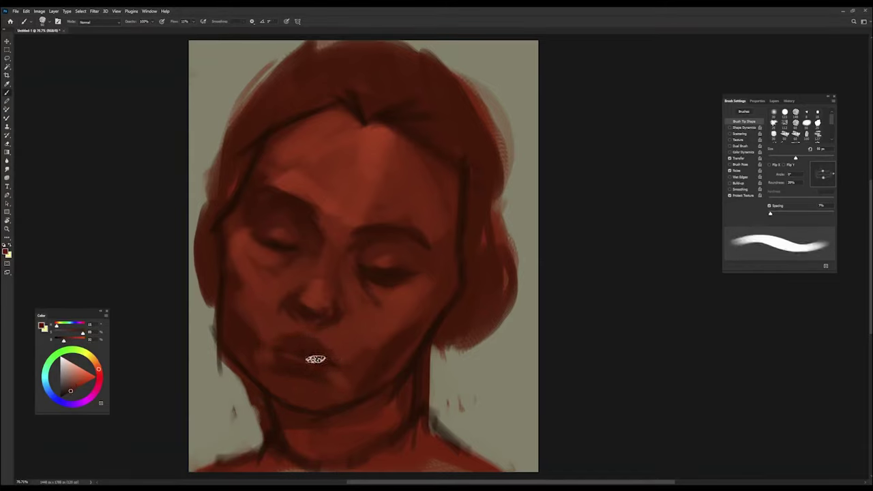
Step: Sample mid-tones around the mouth and nose, adjusting the brush size and tip angle
{"action": "left_click", "coordinate": [285, 348], "text": "alt"}
{"action": "key", "text": "Left"}
{"action": "key", "text": "Left"}
{"action": "left_click", "coordinate": [298, 357], "text": "alt"}
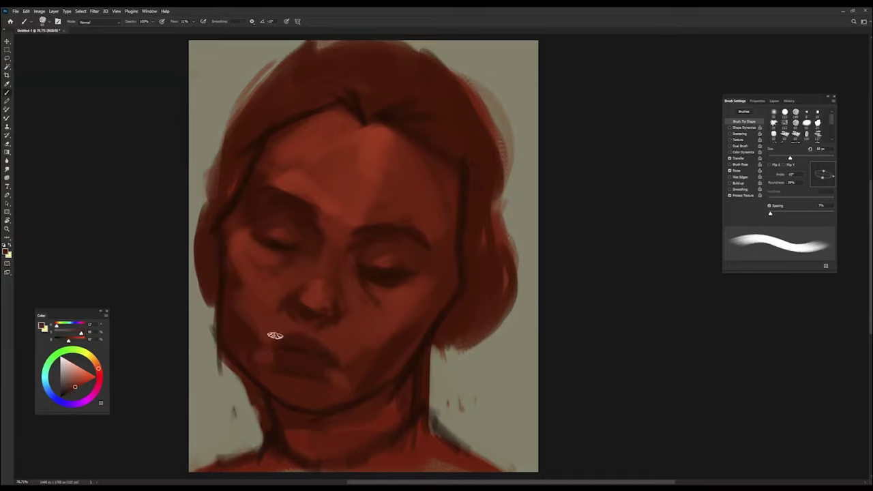
{"action": "key", "text": "Left"}
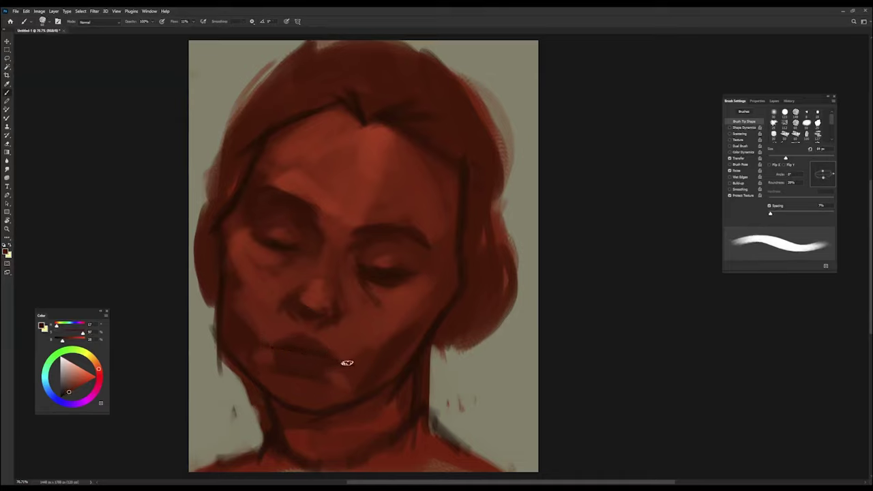
{"action": "key", "text": "Left"}
{"action": "left_click", "coordinate": [263, 359], "text": "alt"}
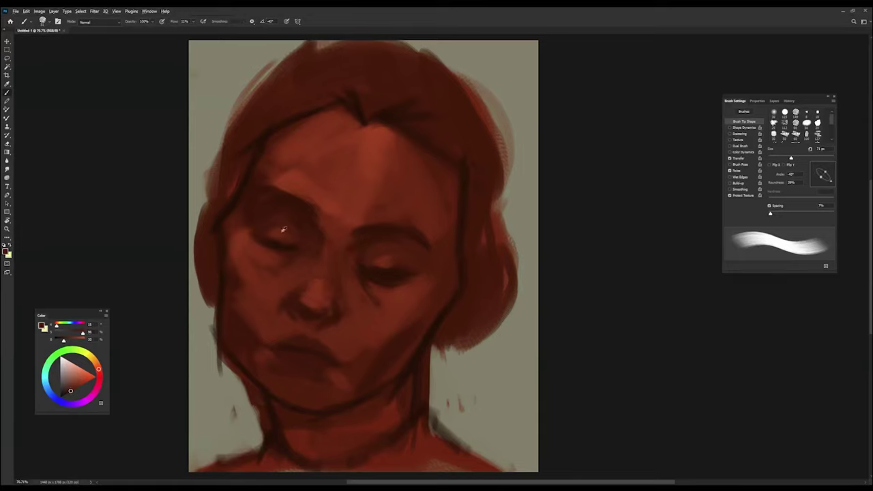
{"action": "left_click", "coordinate": [307, 302], "text": "alt"}
{"action": "key", "text": "bracketleft"}
{"action": "key", "text": "bracketleft"}
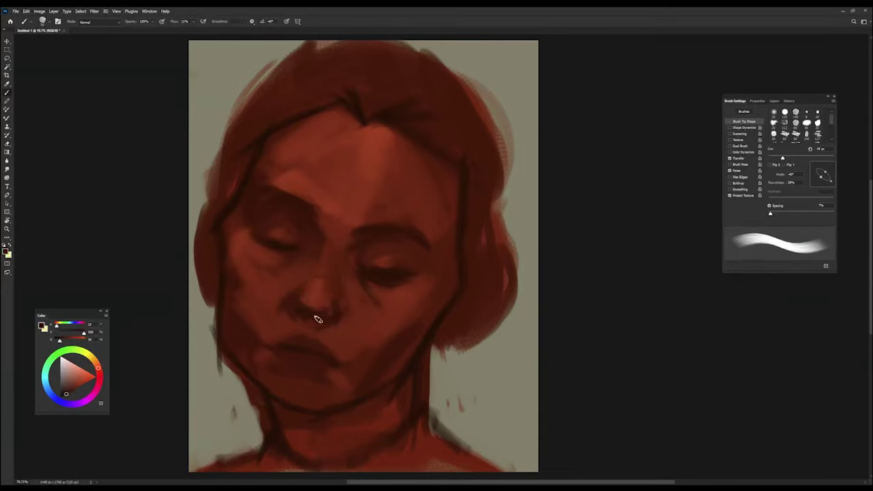
{"action": "key", "text": "bracketleft"}
{"action": "left_click", "coordinate": [323, 338], "text": "alt"}
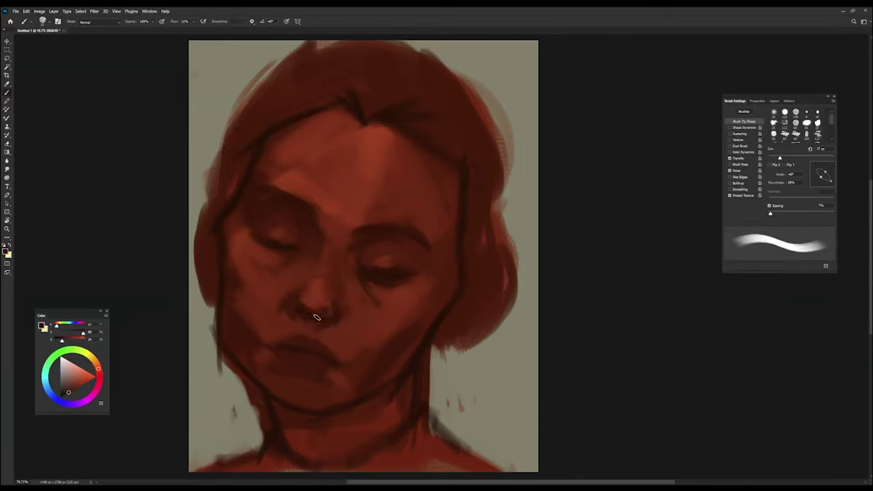
{"action": "key", "text": "bracketright"}
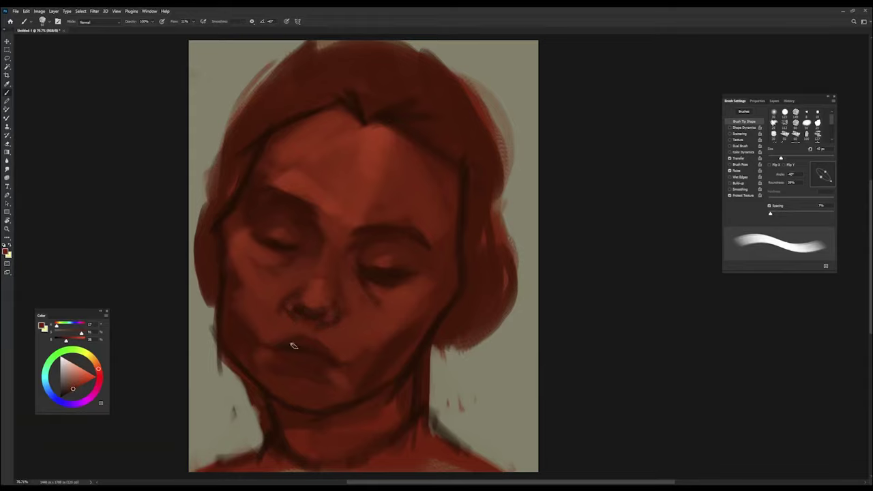
{"action": "key", "text": "bracketleft"}
{"action": "key", "text": "bracketleft"}
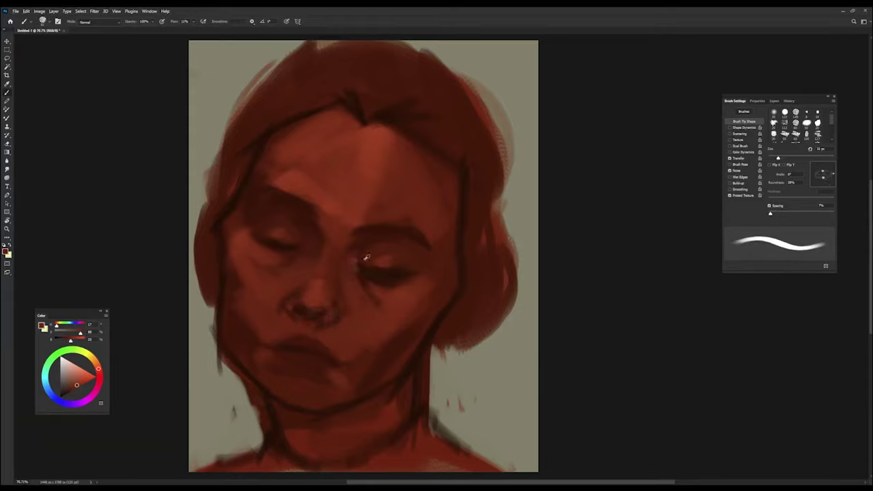
{"action": "key", "text": "bracketright"}
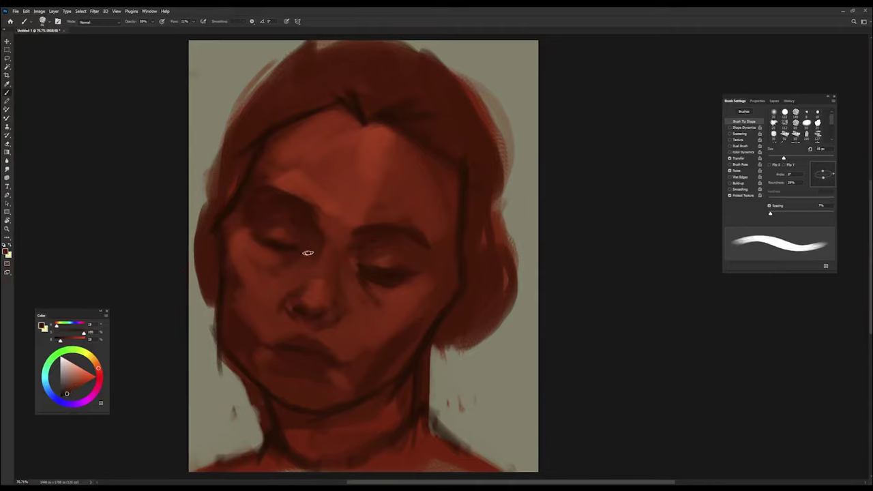
Step: Rotate the brush tip and paint dark strokes along the jawline
{"action": "key", "text": "shift+Right"}
{"action": "key", "text": "shift+Right"}
{"action": "key", "text": "shift+Right"}
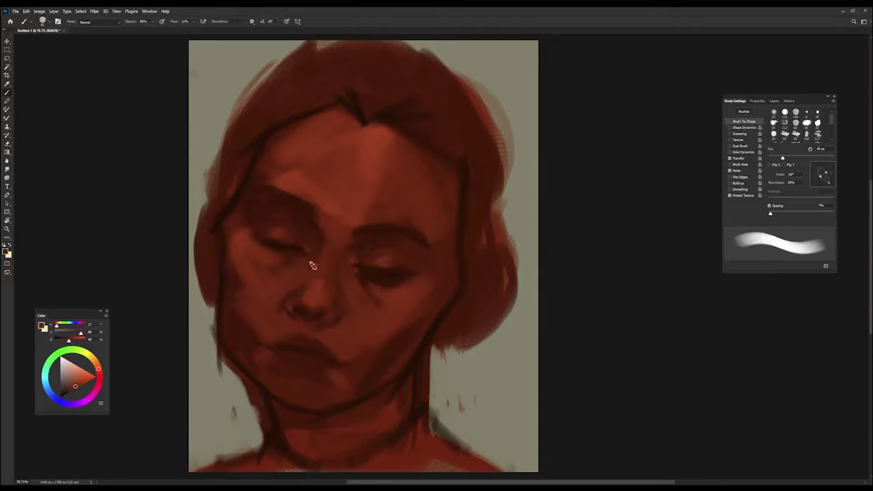
{"action": "key", "text": "shift+Right"}
{"action": "left_click", "coordinate": [312, 355], "text": "alt"}
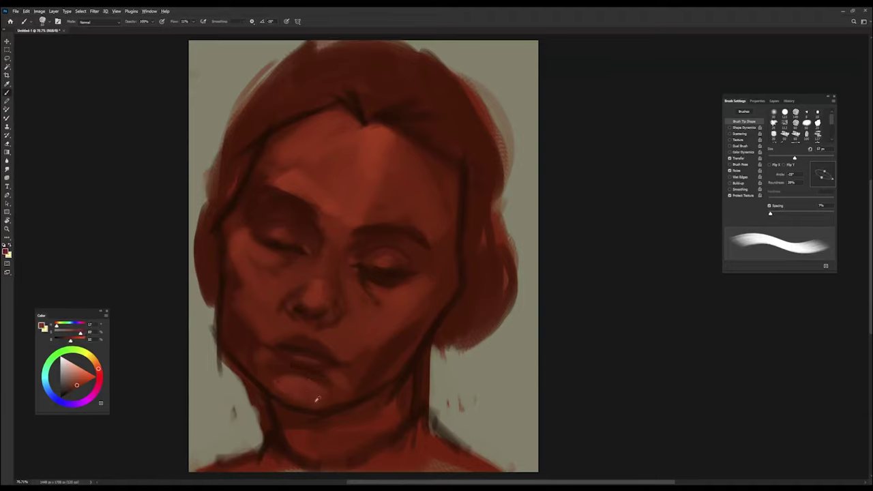
{"action": "left_click", "coordinate": [273, 386], "text": "alt"}
{"action": "right_click", "coordinate": [273, 318], "text": "alt"}
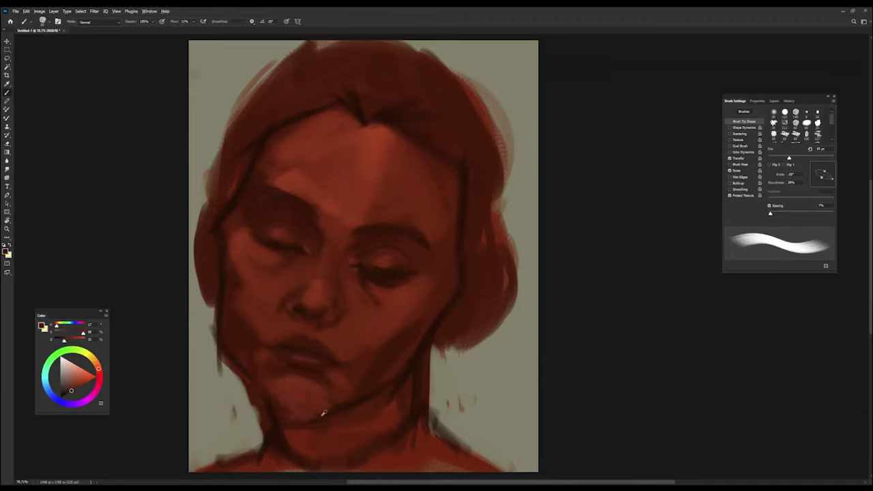
{"action": "key", "text": "shift+Right"}
{"action": "key", "text": "shift+Right"}
{"action": "left_click_drag", "start_coordinate": [278, 409], "coordinate": [332, 395]}
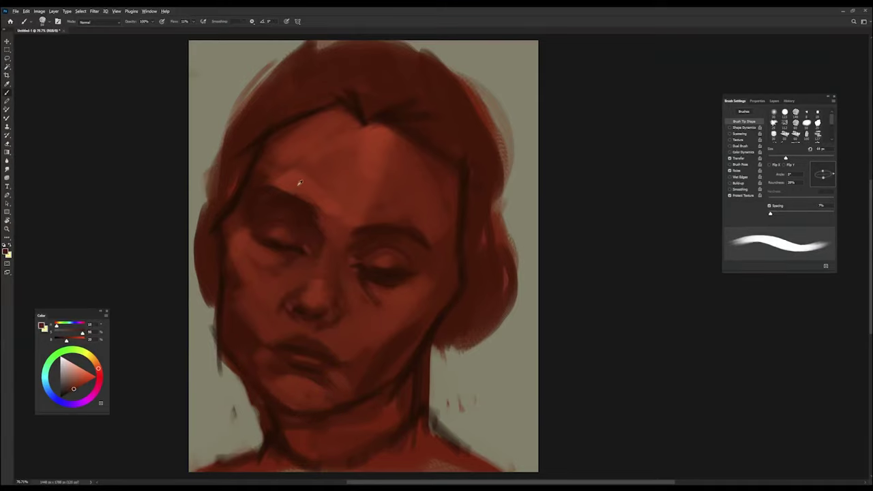
{"action": "key", "text": "shift+Left"}
{"action": "key", "text": "shift+Left"}
{"action": "key", "text": "shift+Left"}
Step: Paint and blend light red highlight strokes across the forehead
{"action": "left_click", "coordinate": [302, 205], "text": "alt"}
{"action": "left_click", "coordinate": [362, 150], "text": "alt"}
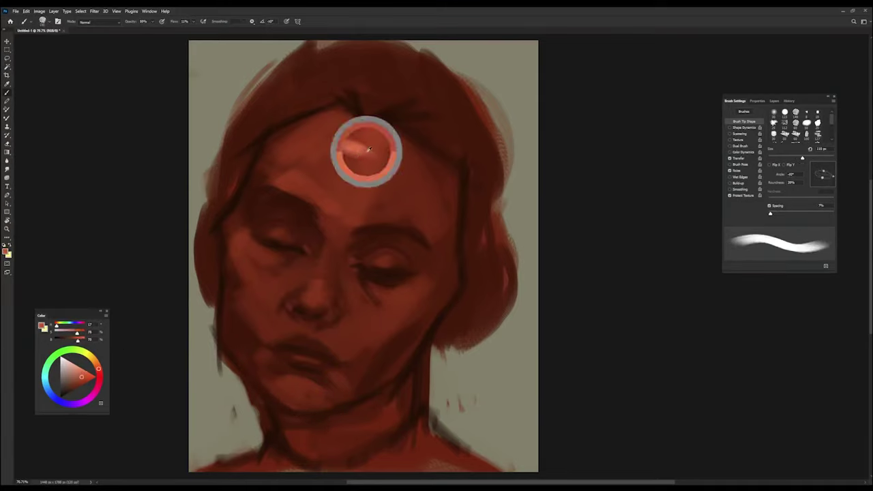
{"action": "mouse_move", "coordinate": [341, 171]}
{"action": "left_mouse_down"}
{"action": "mouse_move", "coordinate": [368, 137]}
{"action": "mouse_move", "coordinate": [392, 198]}
{"action": "left_mouse_up"}
{"action": "left_click_drag", "start_coordinate": [368, 167], "coordinate": [389, 194]}
{"action": "mouse_move", "coordinate": [315, 184]}
{"action": "left_mouse_down"}
{"action": "mouse_move", "coordinate": [360, 156]}
{"action": "mouse_move", "coordinate": [334, 178]}
{"action": "left_mouse_up"}
Step: Highlight the nose tip and the eyelids with a lighter tone
{"action": "key", "text": "shift+Right"}
{"action": "key", "text": "shift+Right"}
{"action": "left_click", "coordinate": [315, 309], "text": "alt"}
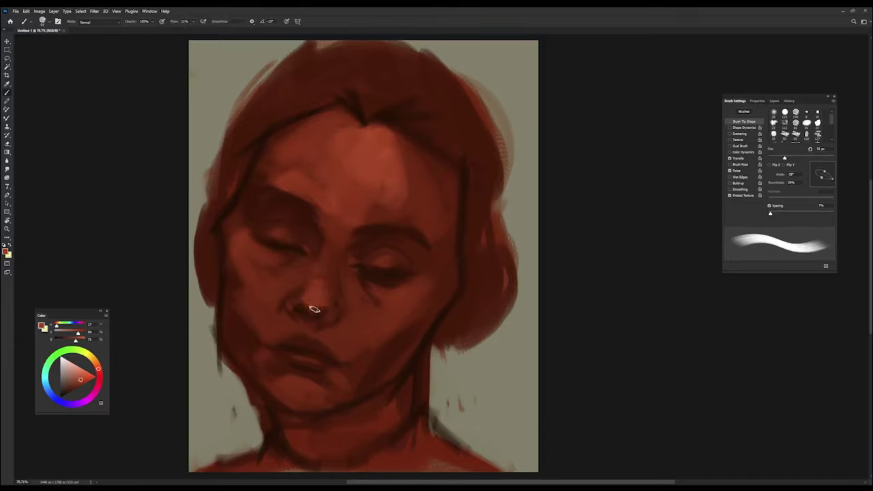
{"action": "left_click_drag", "start_coordinate": [310, 303], "coordinate": [319, 301]}
{"action": "mouse_move", "coordinate": [274, 232]}
{"action": "left_mouse_down"}
{"action": "mouse_move", "coordinate": [288, 229]}
{"action": "mouse_move", "coordinate": [253, 254]}
{"action": "left_mouse_up"}
Step: Brighten the right cheek and the left cheek with light orange
{"action": "key", "text": "bracketright"}
{"action": "left_click_drag", "start_coordinate": [420, 274], "coordinate": [409, 283]}
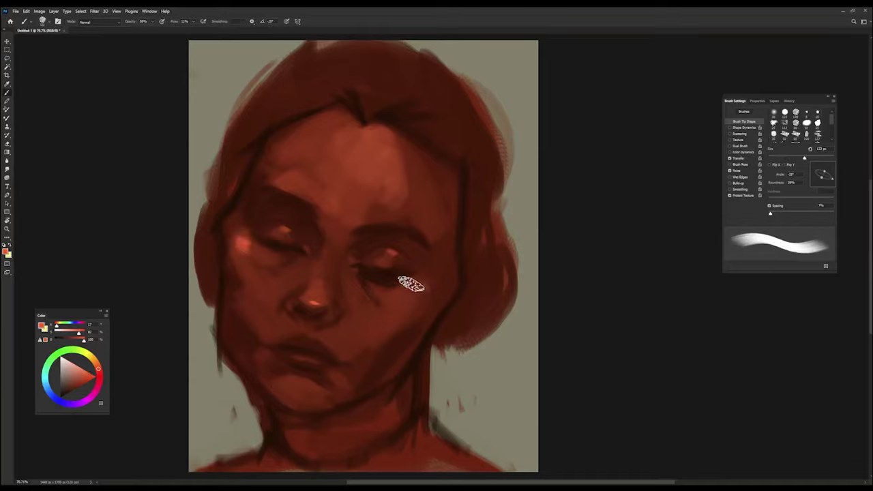
{"action": "left_click", "coordinate": [282, 296], "text": "alt"}
{"action": "left_click_drag", "start_coordinate": [249, 253], "coordinate": [273, 304]}
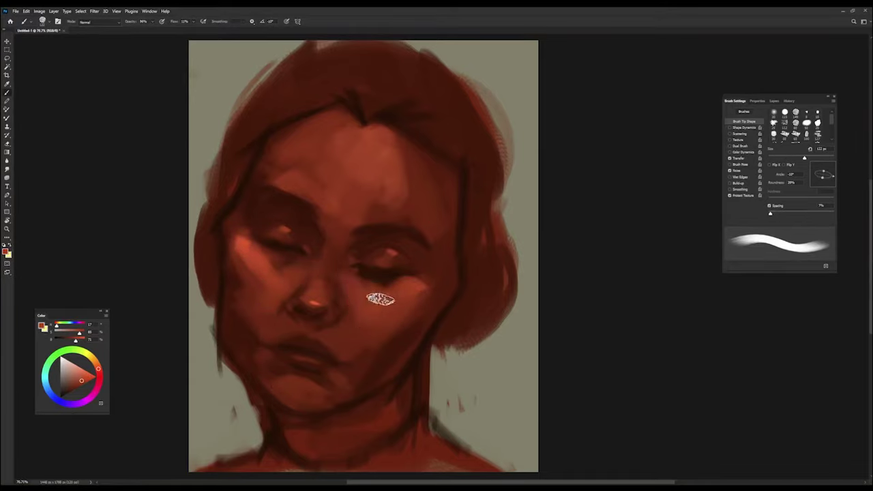
Step: Sample a darker colour by the hair edge and darken the left side of the hair
{"action": "key", "text": "bracketleft"}
{"action": "key", "text": "bracketleft"}
{"action": "key", "text": "bracketleft"}
{"action": "left_click", "coordinate": [321, 238], "text": "alt"}
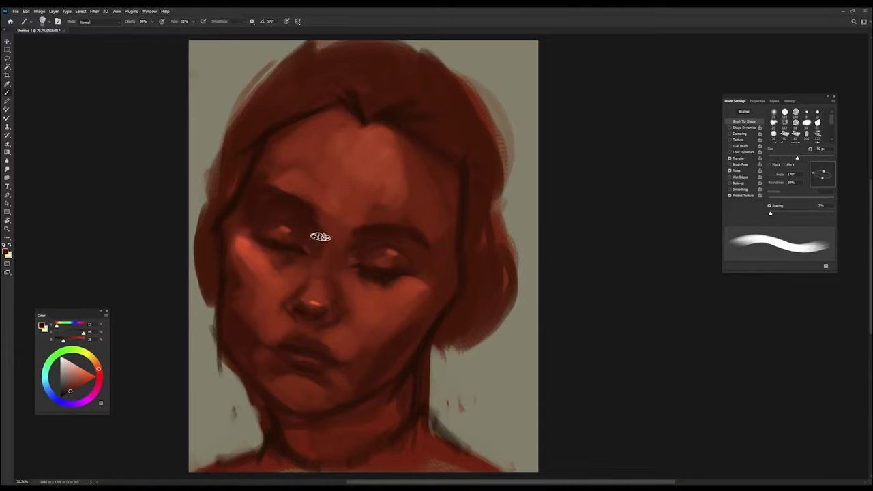
{"action": "key", "text": "bracketleft"}
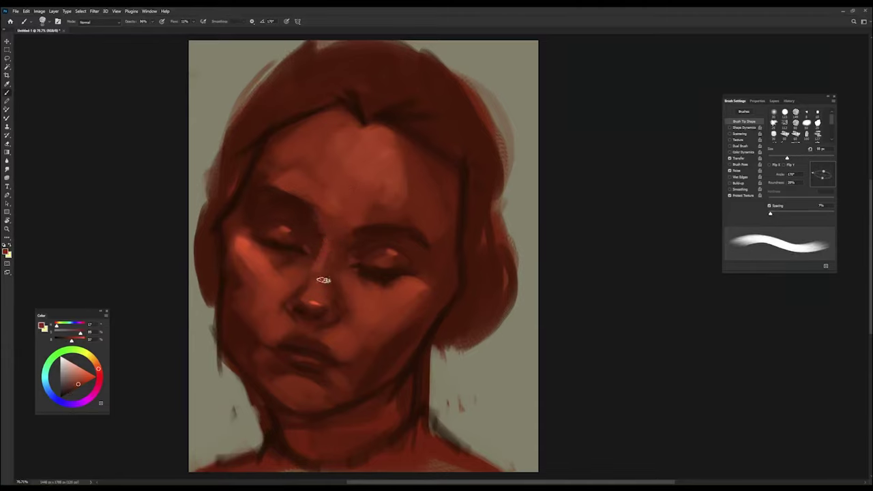
{"action": "left_click", "coordinate": [314, 252], "text": "alt"}
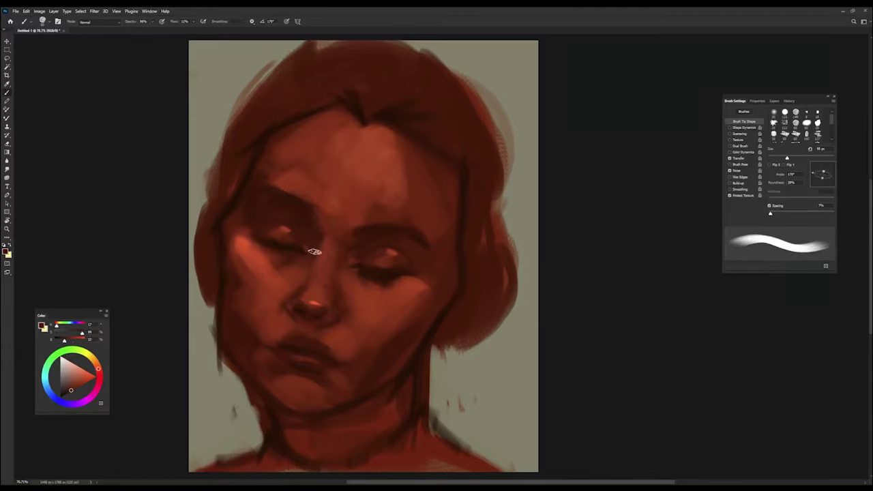
{"action": "key", "text": "bracketright"}
{"action": "left_click", "coordinate": [219, 214], "text": "alt"}
{"action": "left_click_drag", "start_coordinate": [220, 204], "coordinate": [209, 195]}
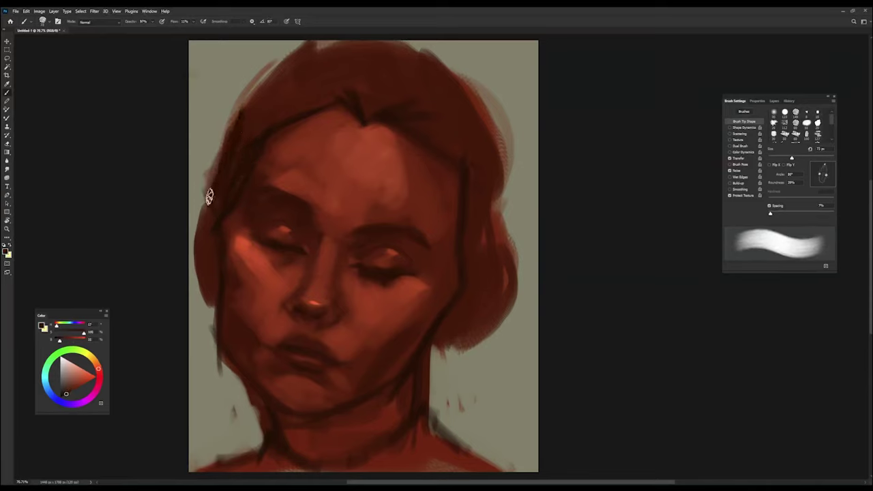
{"action": "key", "text": "bracketright"}
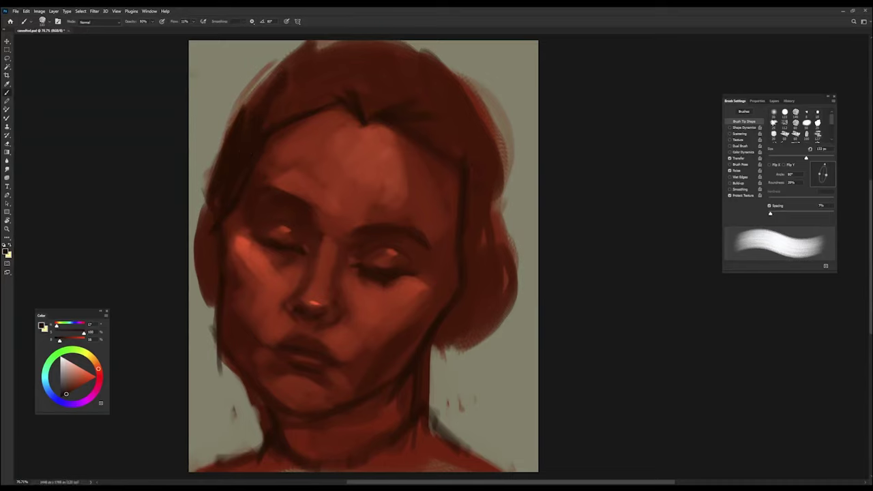
Step: Reshape the left cheek and jaw outline with the pale background colour
{"action": "left_click", "coordinate": [202, 294], "text": "alt"}
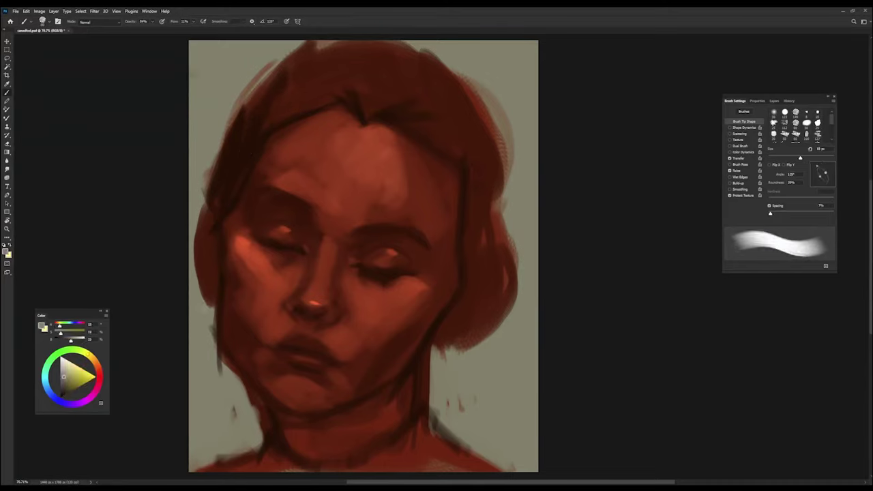
{"action": "mouse_move", "coordinate": [210, 300]}
{"action": "left_mouse_down"}
{"action": "mouse_move", "coordinate": [235, 382]}
{"action": "mouse_move", "coordinate": [269, 444]}
{"action": "left_mouse_up"}
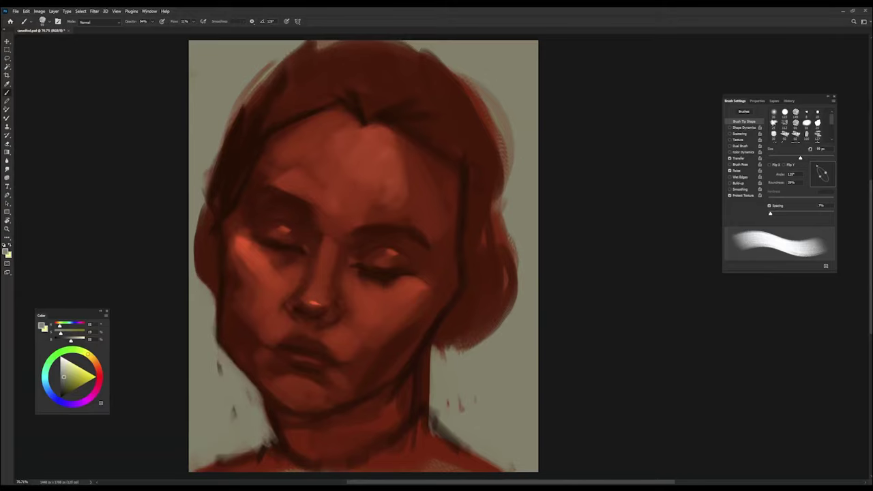
{"action": "key", "text": "shift+Right"}
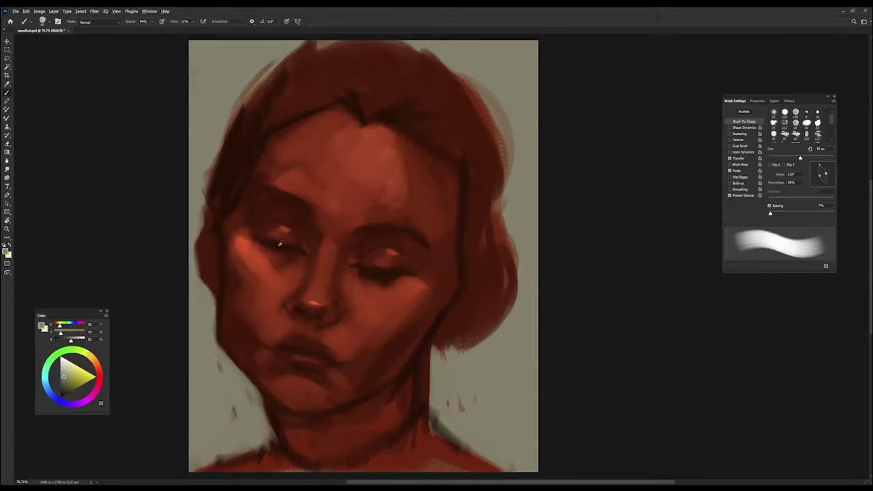
{"action": "left_click", "coordinate": [280, 244], "text": "alt"}
{"action": "left_click_drag", "start_coordinate": [253, 136], "coordinate": [331, 136]}
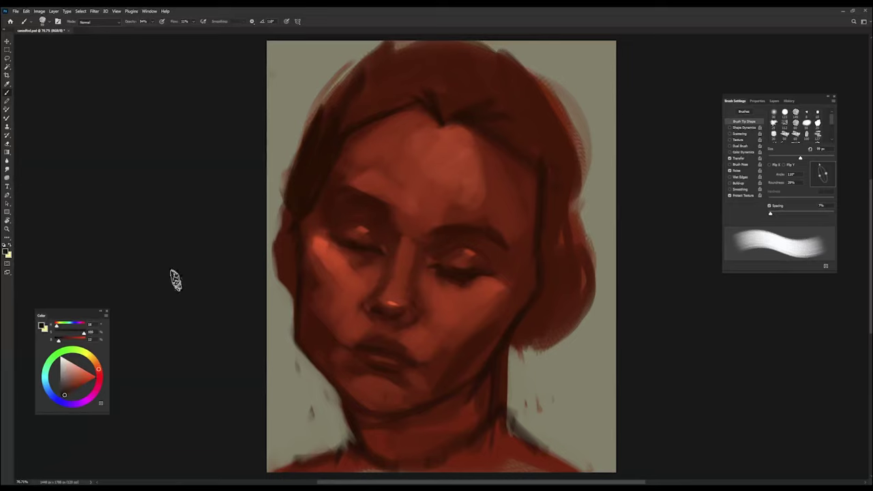
Step: With a smaller brush, paint dark red strokes at the left cheek and along the left jaw
{"action": "key", "text": "shift+Right"}
{"action": "key", "text": "bracketleft"}
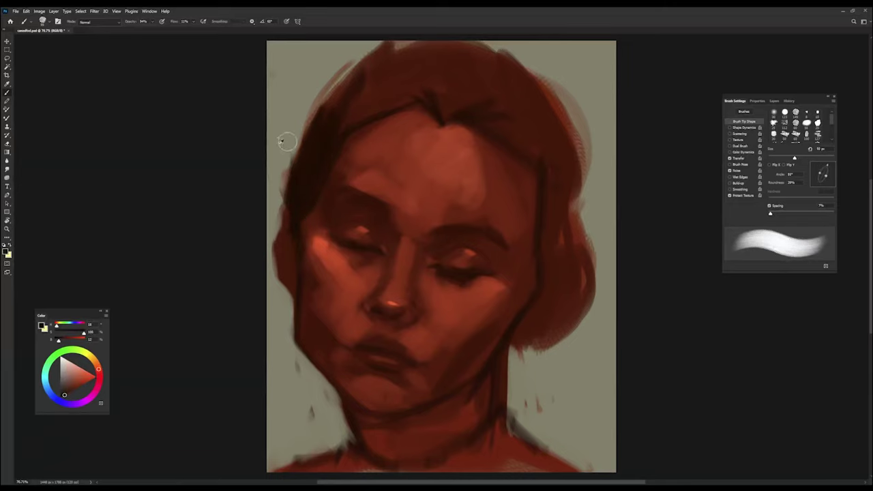
{"action": "key", "text": "bracketleft"}
{"action": "left_click_drag", "start_coordinate": [288, 296], "coordinate": [273, 288]}
{"action": "left_click", "coordinate": [279, 178], "text": "alt"}
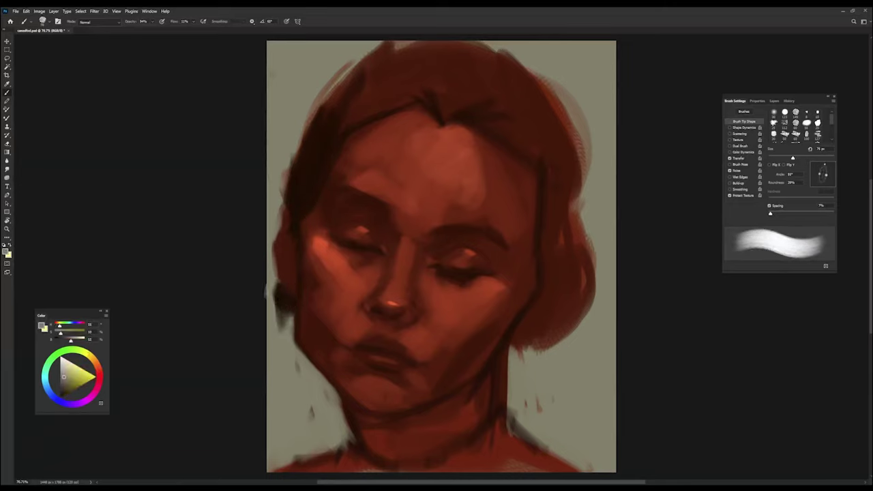
{"action": "key", "text": "bracketleft"}
{"action": "left_click", "coordinate": [292, 315], "text": "alt"}
{"action": "left_click_drag", "start_coordinate": [300, 326], "coordinate": [295, 342]}
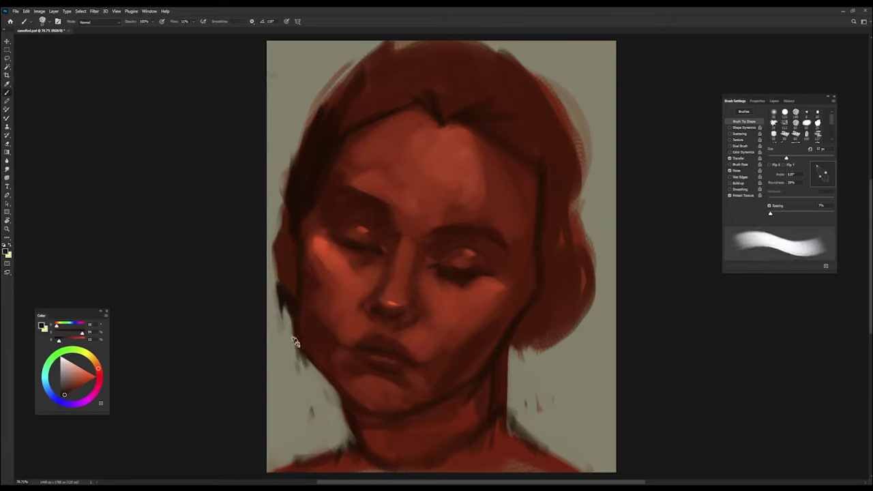
Step: Enlarge the brush to about 65 px and darken the upper-left hair with angled strokes
{"action": "left_click", "coordinate": [302, 189], "text": "alt"}
{"action": "key", "text": "shift+Right"}
{"action": "key", "text": "shift+Right"}
{"action": "key", "text": "shift+Right"}
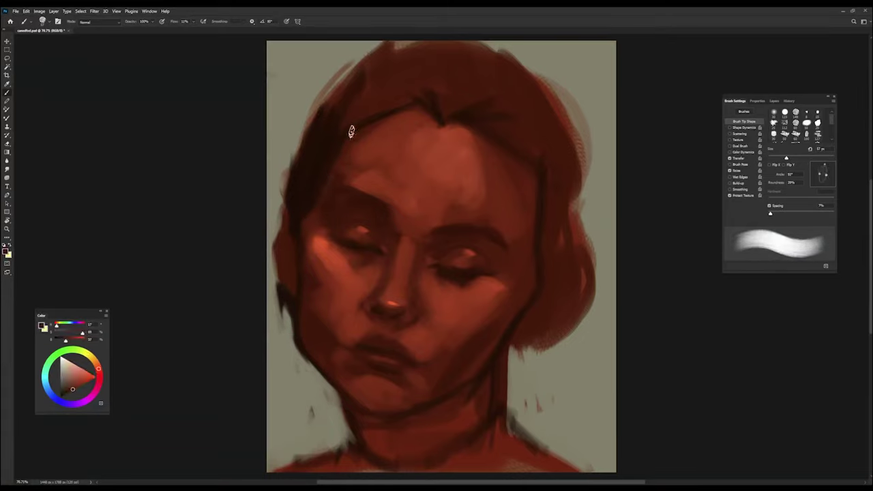
{"action": "key", "text": "bracketright"}
{"action": "mouse_move", "coordinate": [321, 152]}
{"action": "left_mouse_down"}
{"action": "mouse_move", "coordinate": [360, 132]}
{"action": "mouse_move", "coordinate": [395, 83]}
{"action": "mouse_move", "coordinate": [426, 69]}
{"action": "mouse_move", "coordinate": [361, 61]}
{"action": "mouse_move", "coordinate": [370, 74]}
{"action": "mouse_move", "coordinate": [344, 111]}
{"action": "left_mouse_up"}
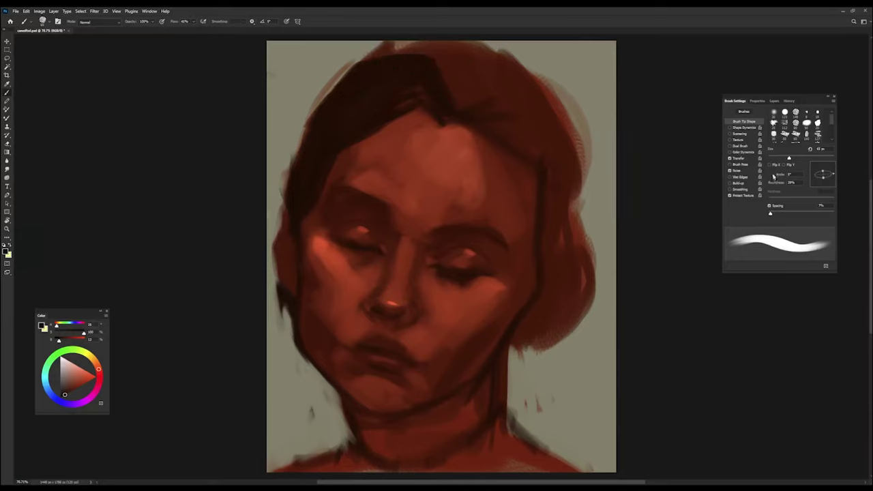
{"action": "left_click", "coordinate": [740, 159]}
Step: Set Transfer opacity and flow to Pen Pressure, then trim and darken the top hair outline
{"action": "left_click", "coordinate": [800, 128]}
{"action": "left_click", "coordinate": [802, 144]}
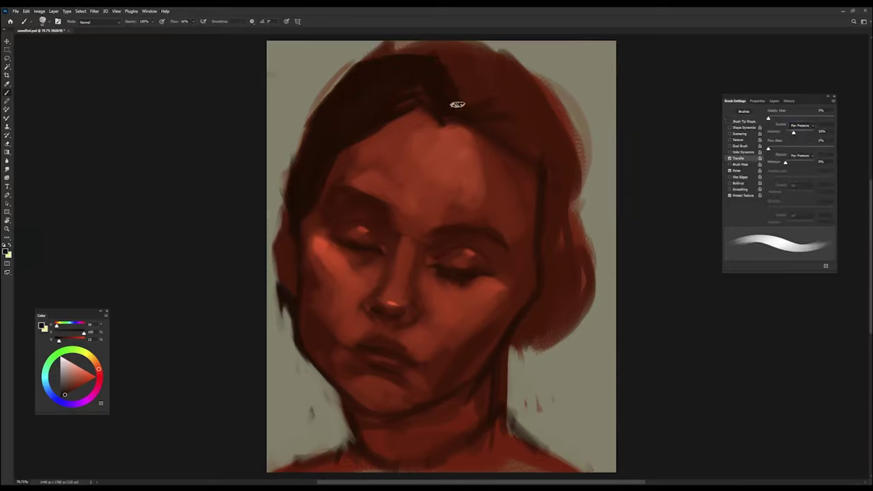
{"action": "mouse_move", "coordinate": [454, 101]}
{"action": "left_mouse_down"}
{"action": "mouse_move", "coordinate": [460, 54]}
{"action": "mouse_move", "coordinate": [499, 78]}
{"action": "mouse_move", "coordinate": [499, 71]}
{"action": "mouse_move", "coordinate": [471, 109]}
{"action": "mouse_move", "coordinate": [520, 138]}
{"action": "mouse_move", "coordinate": [434, 58]}
{"action": "left_mouse_up"}
{"action": "left_click_drag", "start_coordinate": [328, 69], "coordinate": [286, 120]}
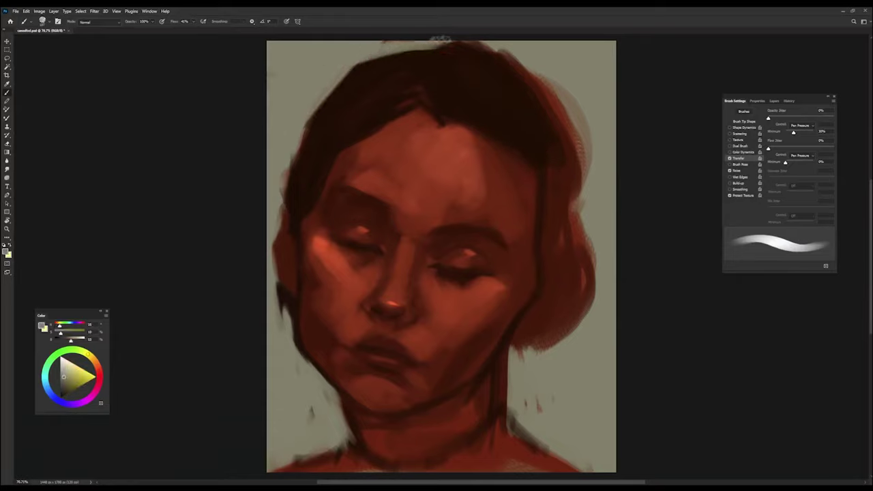
{"action": "left_click_drag", "start_coordinate": [355, 41], "coordinate": [471, 47]}
{"action": "left_click_drag", "start_coordinate": [376, 74], "coordinate": [443, 49]}
Step: Repaint the forehead near the hairline in skin tone at 30% brush opacity
{"action": "left_click", "coordinate": [545, 98], "text": "alt"}
{"action": "mouse_move", "coordinate": [545, 98]}
{"action": "left_mouse_down"}
{"action": "mouse_move", "coordinate": [500, 195]}
{"action": "mouse_move", "coordinate": [518, 150]}
{"action": "left_mouse_up"}
{"action": "left_click", "coordinate": [480, 156], "text": "alt"}
{"action": "left_click", "coordinate": [465, 82], "text": "alt"}
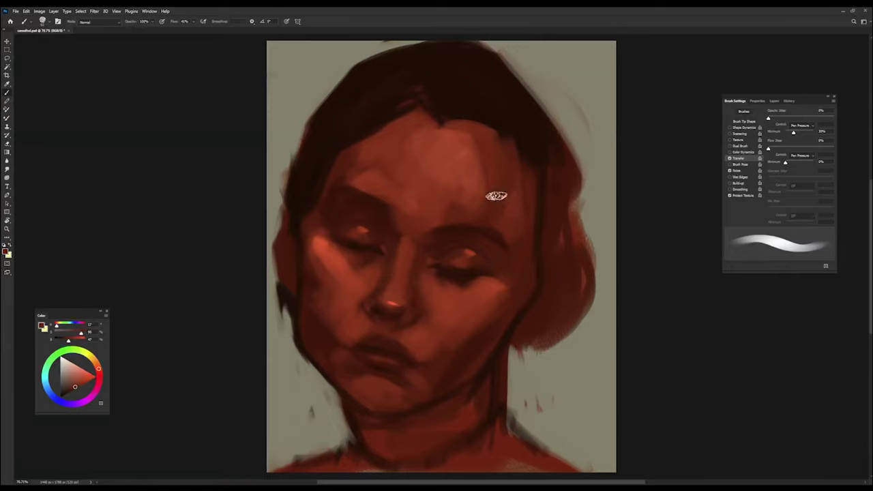
{"action": "left_click", "coordinate": [488, 196], "text": "alt"}
{"action": "left_click_drag", "start_coordinate": [489, 197], "coordinate": [487, 214]}
{"action": "key", "text": "3"}
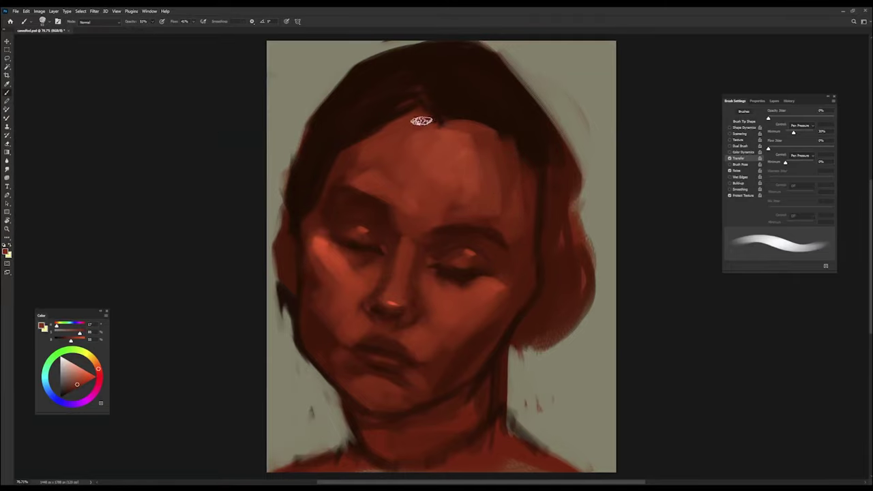
{"action": "left_click", "coordinate": [475, 159], "text": "alt"}
{"action": "left_click_drag", "start_coordinate": [472, 140], "coordinate": [451, 198]}
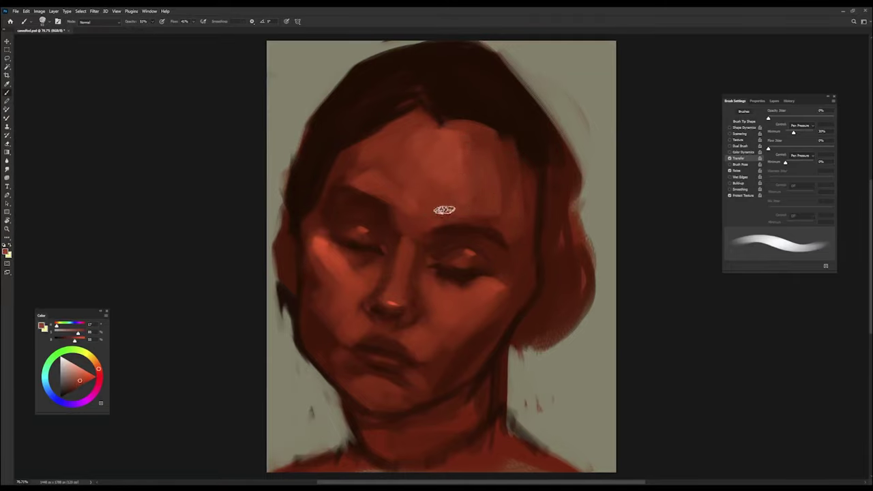
Step: Extend lighter forehead skin up into the hairline and add a light stroke in the parting
{"action": "left_click", "coordinate": [385, 212], "text": "alt"}
{"action": "left_click", "coordinate": [395, 228], "text": "alt"}
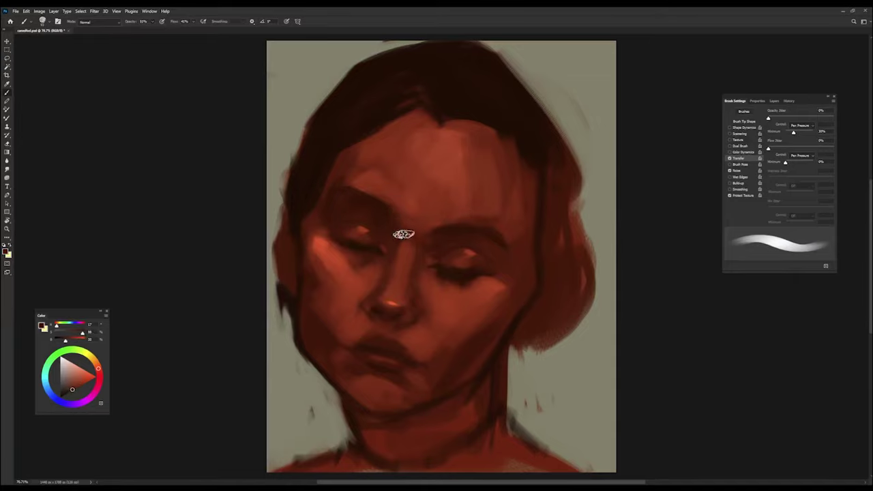
{"action": "left_click", "coordinate": [380, 275], "text": "alt"}
{"action": "left_click", "coordinate": [358, 172], "text": "alt"}
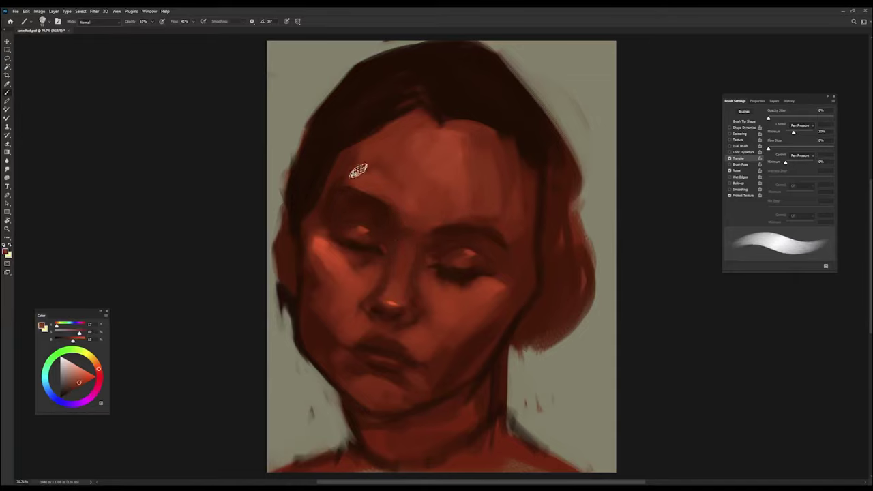
{"action": "mouse_move", "coordinate": [389, 101]}
{"action": "left_mouse_down"}
{"action": "mouse_move", "coordinate": [396, 136]}
{"action": "mouse_move", "coordinate": [481, 133]}
{"action": "left_mouse_up"}
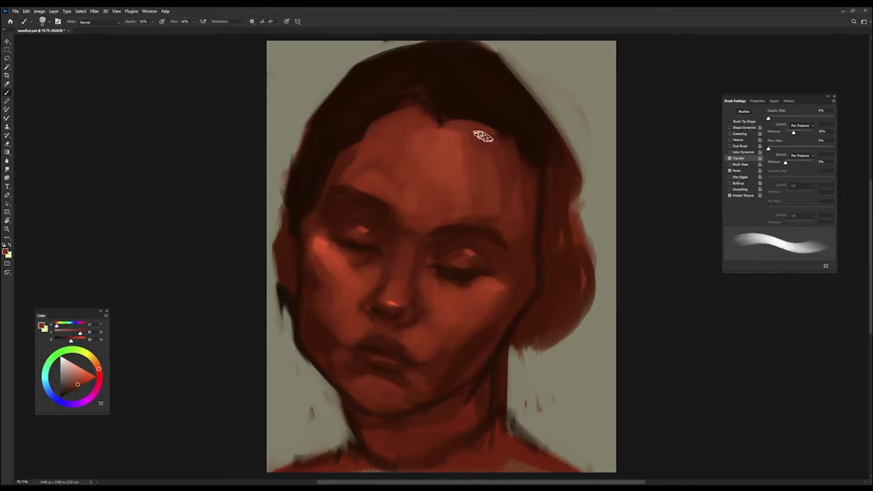
{"action": "left_click", "coordinate": [519, 160], "text": "alt"}
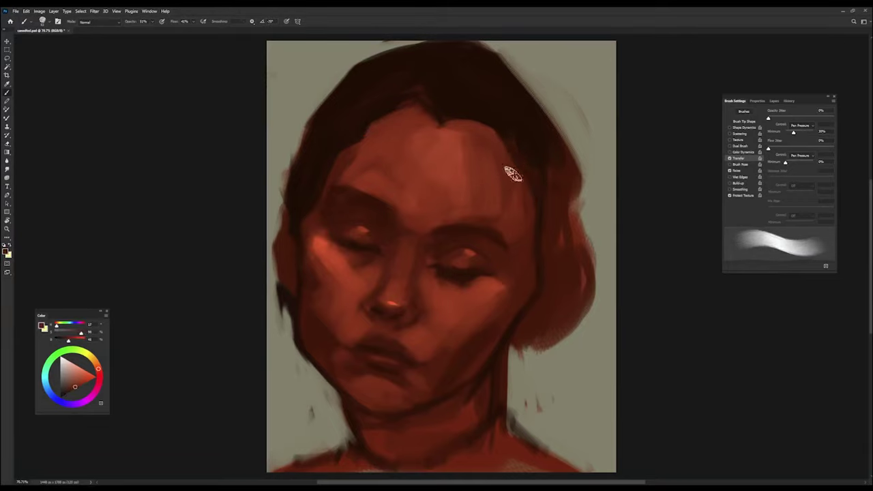
{"action": "left_click", "coordinate": [525, 186], "text": "alt"}
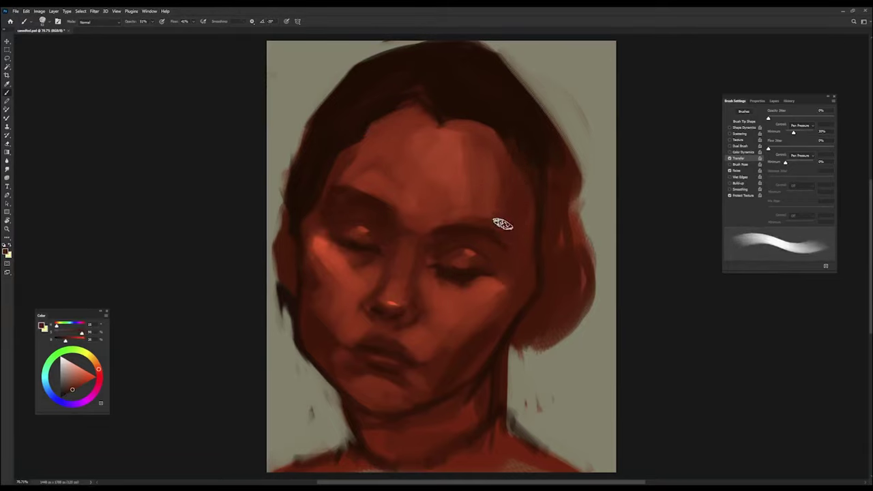
{"action": "left_click", "coordinate": [508, 178], "text": "alt"}
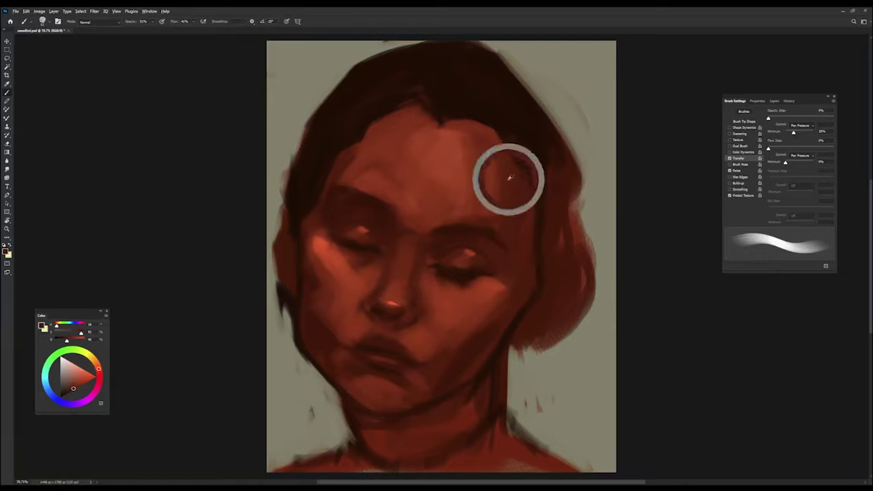
{"action": "left_click_drag", "start_coordinate": [448, 122], "coordinate": [456, 92]}
{"action": "left_click", "coordinate": [441, 137], "text": "alt"}
Step: Reshape the right hair edge with dark hair colour, background tone and dark red
{"action": "left_click", "coordinate": [558, 156], "text": "alt"}
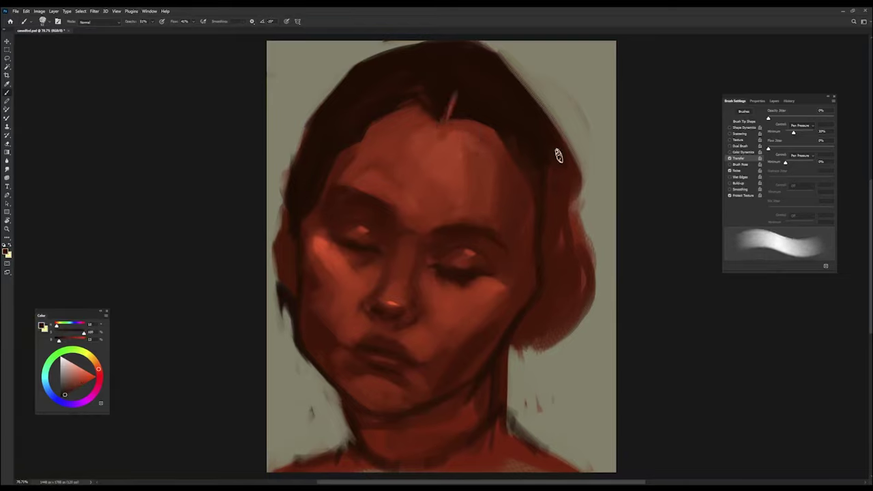
{"action": "mouse_move", "coordinate": [535, 103]}
{"action": "left_mouse_down"}
{"action": "mouse_move", "coordinate": [566, 146]}
{"action": "mouse_move", "coordinate": [551, 176]}
{"action": "left_mouse_up"}
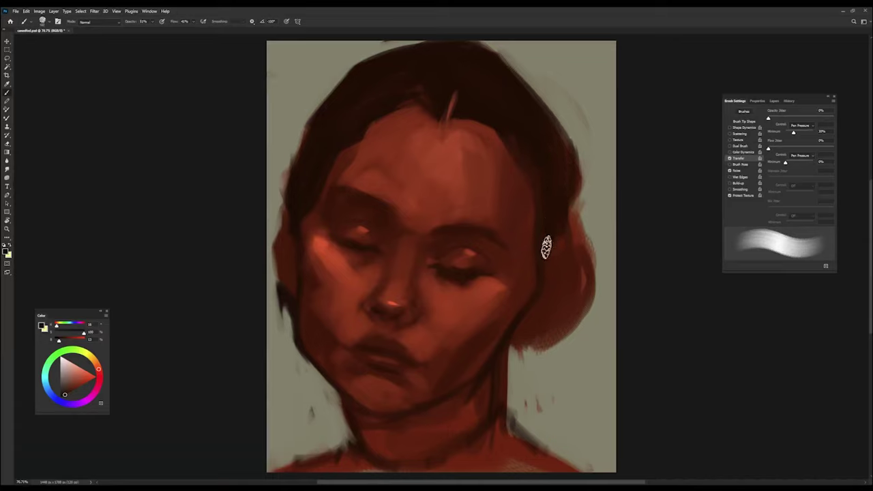
{"action": "left_click", "coordinate": [584, 133], "text": "alt"}
{"action": "left_click_drag", "start_coordinate": [566, 159], "coordinate": [583, 266]}
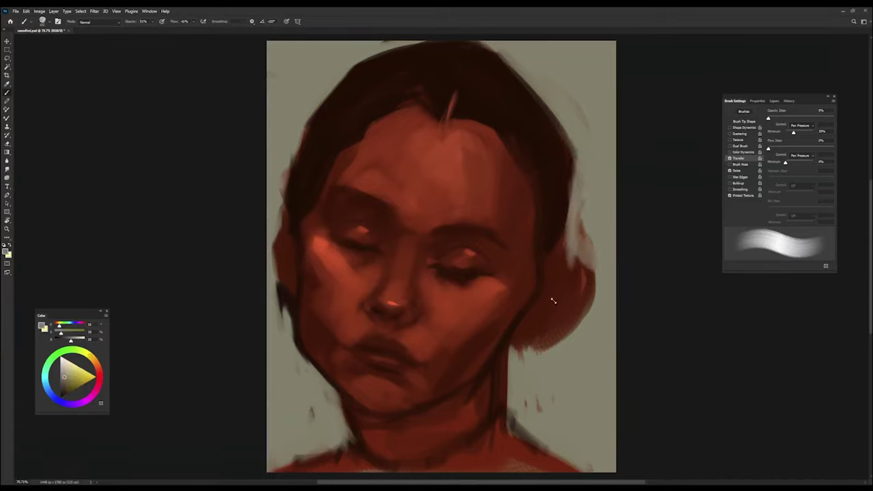
{"action": "left_click", "coordinate": [548, 226], "text": "alt"}
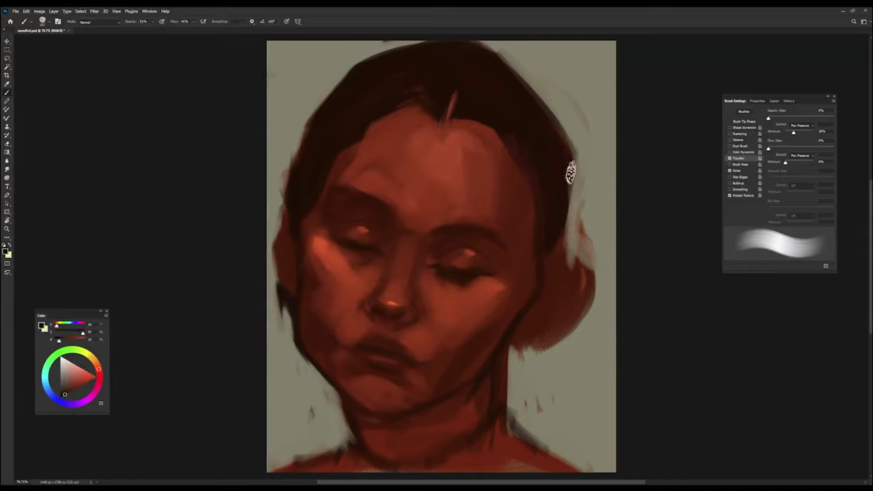
{"action": "mouse_move", "coordinate": [570, 172]}
{"action": "left_mouse_down"}
{"action": "mouse_move", "coordinate": [532, 347]}
{"action": "mouse_move", "coordinate": [538, 321]}
{"action": "mouse_move", "coordinate": [511, 358]}
{"action": "mouse_move", "coordinate": [534, 336]}
{"action": "mouse_move", "coordinate": [525, 321]}
{"action": "left_mouse_up"}
Step: Deepen the shadow below the ear, down the neck and along the lower-left neck edge
{"action": "left_click_drag", "start_coordinate": [518, 378], "coordinate": [553, 345]}
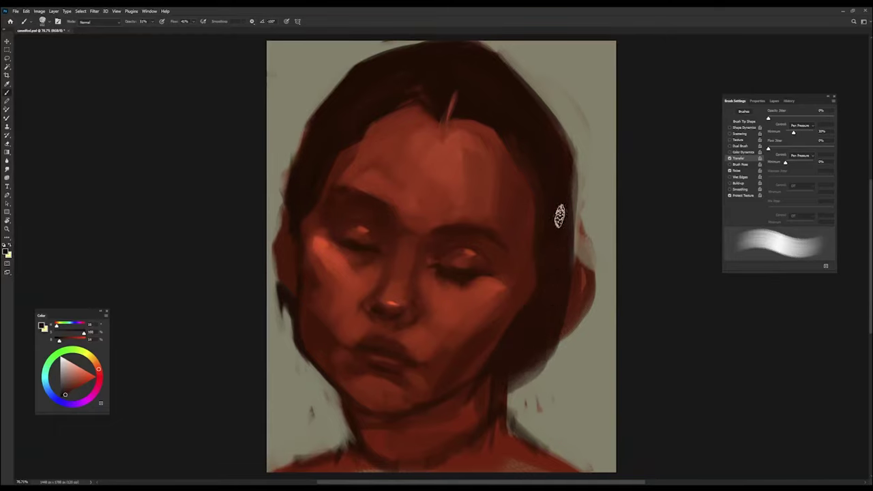
{"action": "mouse_move", "coordinate": [525, 362]}
{"action": "left_mouse_down"}
{"action": "mouse_move", "coordinate": [526, 413]}
{"action": "mouse_move", "coordinate": [519, 403]}
{"action": "mouse_move", "coordinate": [529, 416]}
{"action": "left_mouse_up"}
{"action": "mouse_move", "coordinate": [352, 444]}
{"action": "left_mouse_down"}
{"action": "mouse_move", "coordinate": [343, 429]}
{"action": "mouse_move", "coordinate": [318, 470]}
{"action": "mouse_move", "coordinate": [501, 433]}
{"action": "mouse_move", "coordinate": [515, 449]}
{"action": "left_mouse_up"}
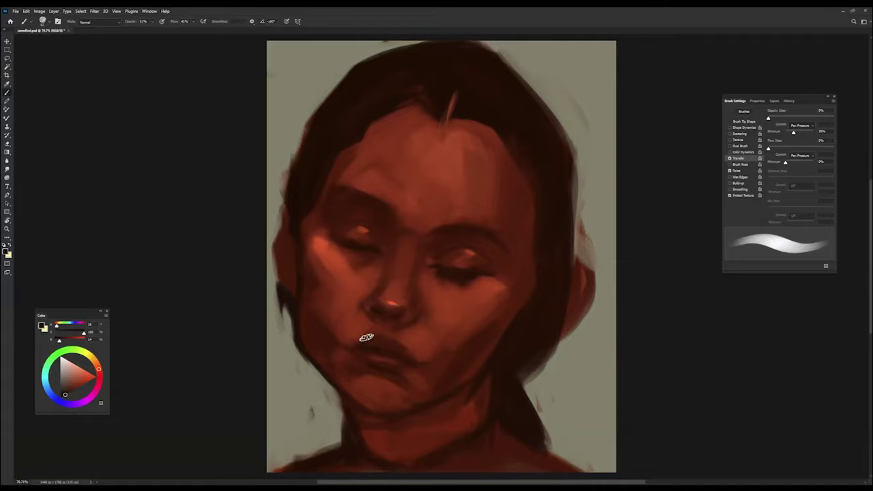
Step: Sample the nose skin colour and brush brighter orange light across the forehead
{"action": "left_click", "coordinate": [393, 294], "text": "alt"}
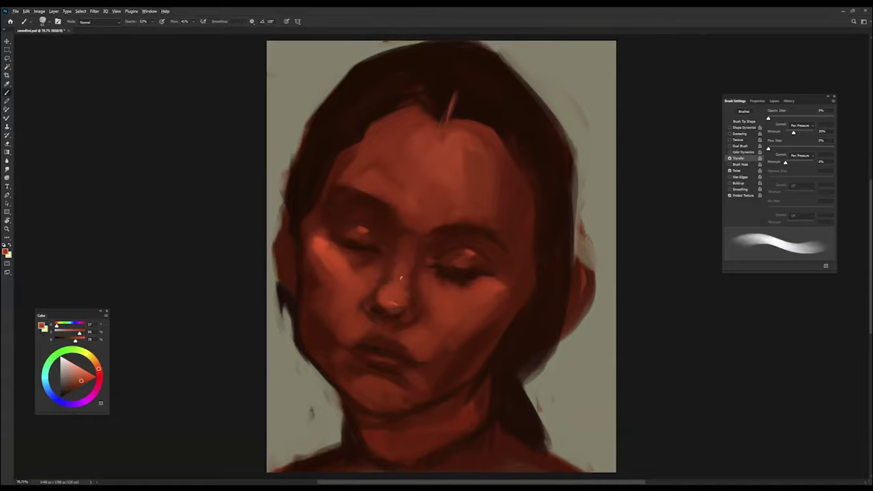
{"action": "left_click", "coordinate": [329, 232], "text": "alt"}
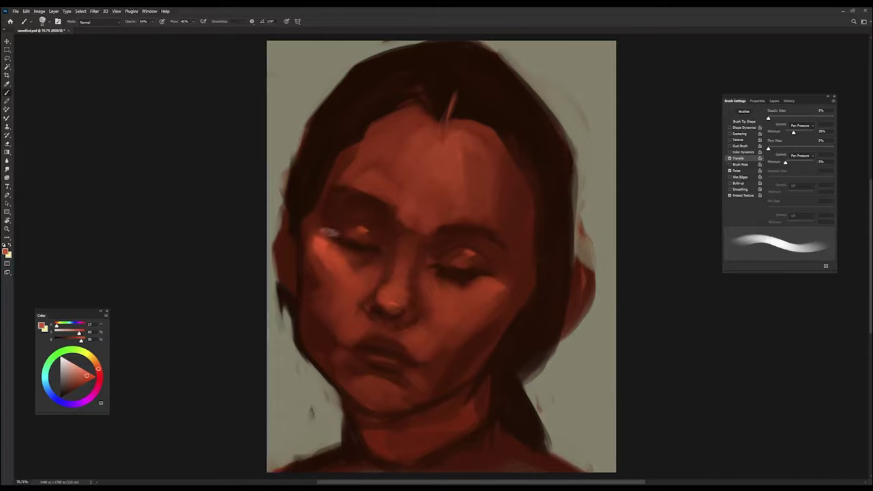
{"action": "mouse_move", "coordinate": [416, 137]}
{"action": "left_mouse_down"}
{"action": "mouse_move", "coordinate": [440, 181]}
{"action": "mouse_move", "coordinate": [436, 195]}
{"action": "left_mouse_up"}
{"action": "left_click", "coordinate": [430, 198], "text": "alt"}
{"action": "left_click_drag", "start_coordinate": [406, 126], "coordinate": [453, 146]}
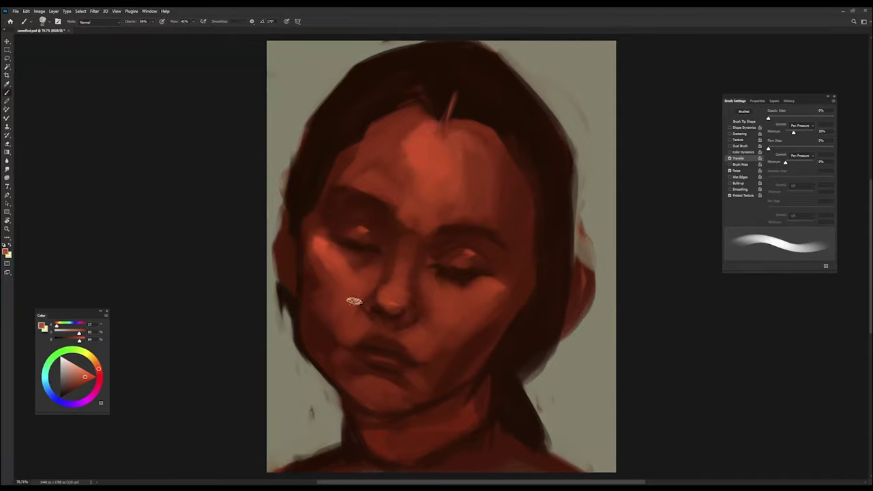
Step: Sample darker brow and eye tones and add a brighter orange stroke on the left cheek
{"action": "left_click", "coordinate": [339, 218], "text": "alt"}
{"action": "left_click", "coordinate": [487, 269], "text": "alt"}
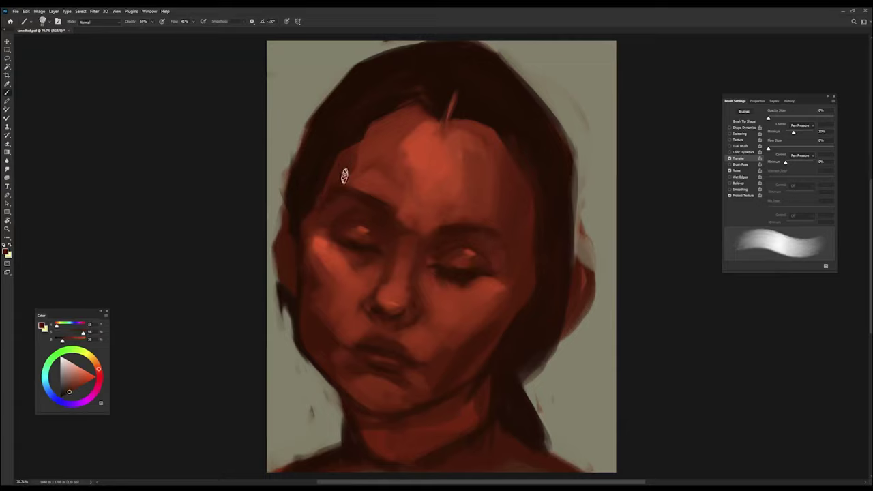
{"action": "left_click", "coordinate": [442, 233], "text": "alt"}
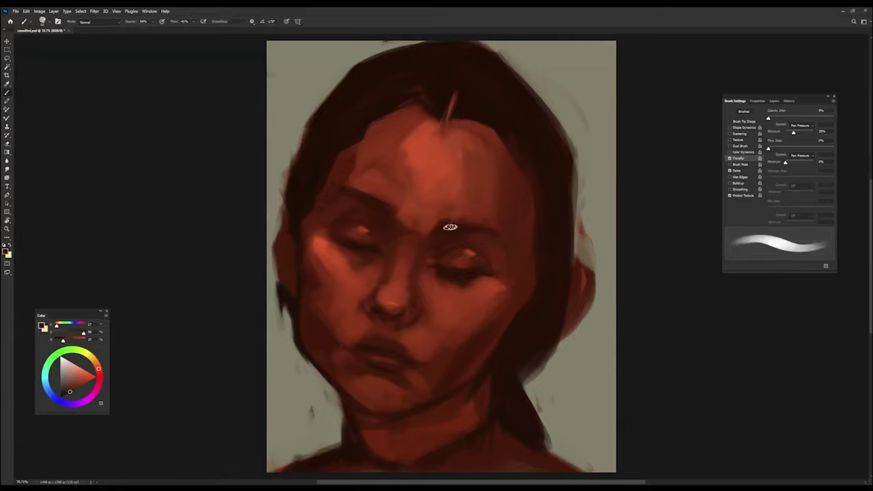
{"action": "left_click", "coordinate": [415, 234], "text": "alt"}
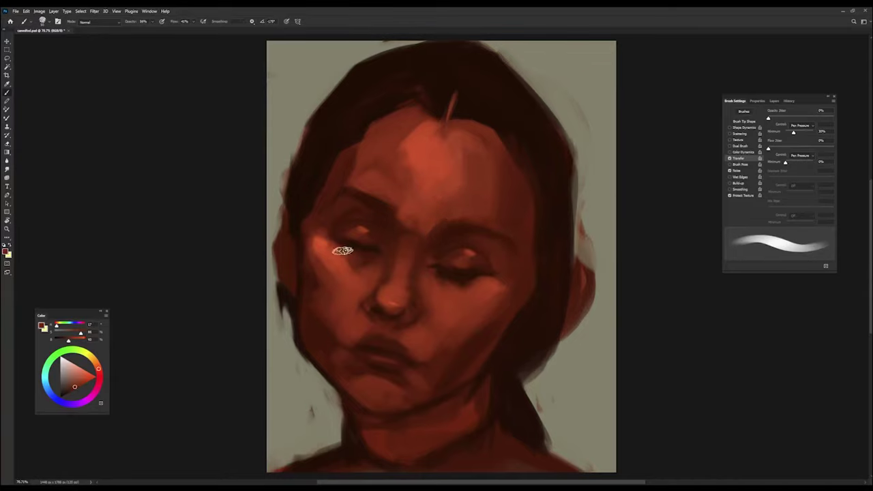
{"action": "left_click_drag", "start_coordinate": [330, 253], "coordinate": [342, 276]}
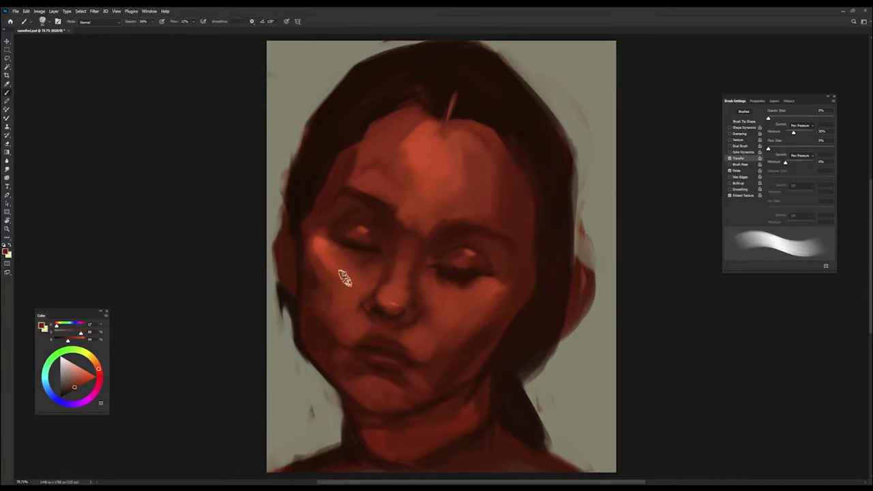
Step: Resample cheek tones and touch up the left eyelid highlight with light orange
{"action": "left_click", "coordinate": [376, 254], "text": "alt"}
{"action": "left_click", "coordinate": [423, 263], "text": "alt"}
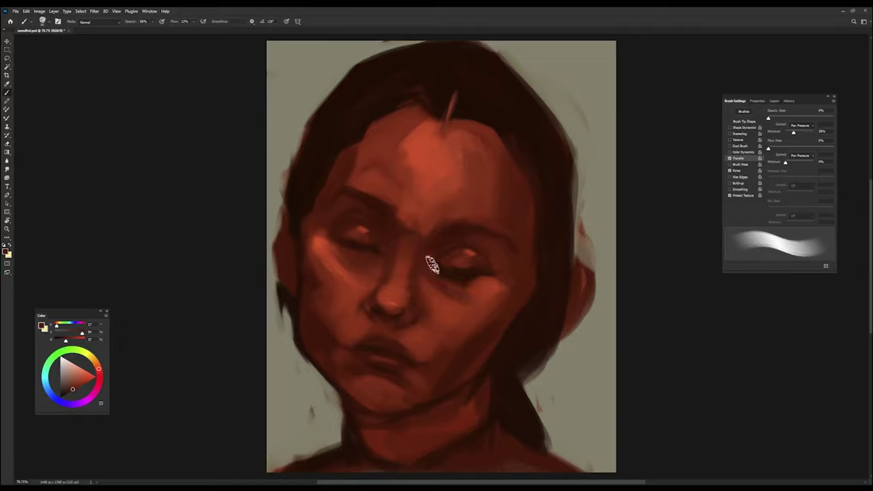
{"action": "left_click", "coordinate": [485, 282], "text": "alt"}
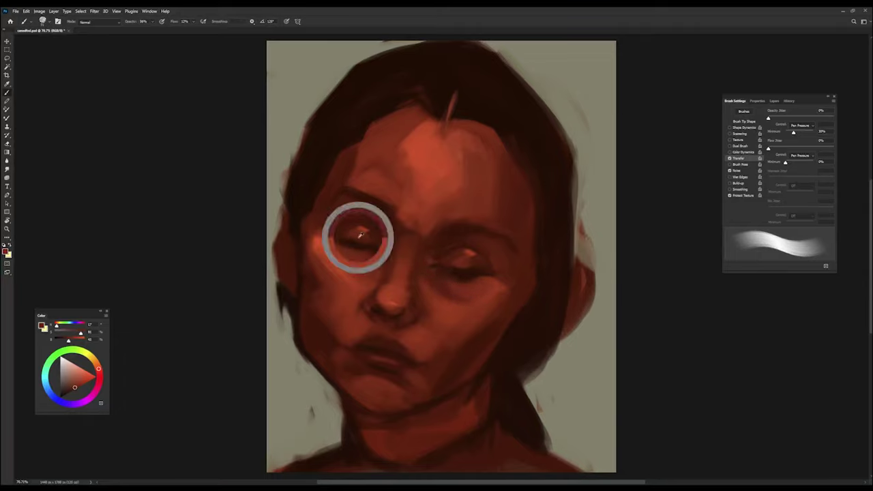
{"action": "mouse_move", "coordinate": [361, 234]}
{"action": "left_mouse_down"}
{"action": "mouse_move", "coordinate": [341, 238]}
{"action": "mouse_move", "coordinate": [364, 232]}
{"action": "left_mouse_up"}
{"action": "left_click", "coordinate": [478, 264], "text": "alt"}
{"action": "left_click", "coordinate": [424, 152], "text": "alt"}
Step: Sample red-brown, red-orange and darker nose-shadow colours, and shrink the brush
{"action": "left_click", "coordinate": [341, 228], "text": "alt"}
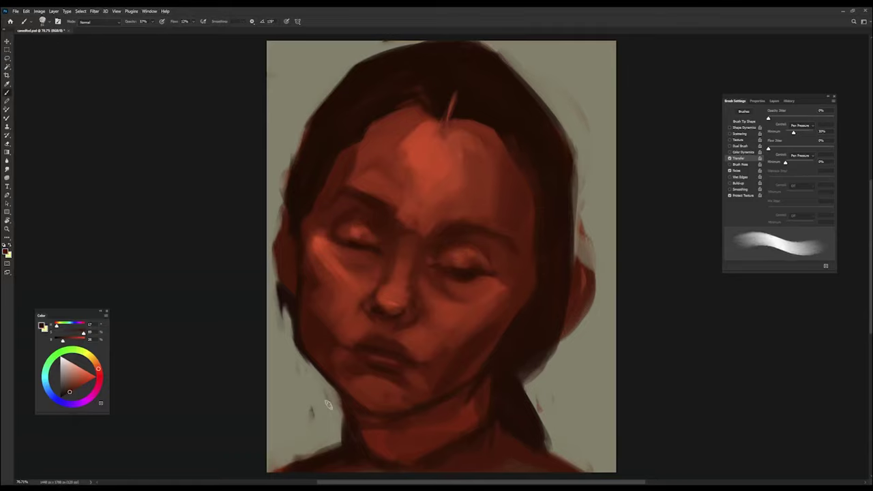
{"action": "left_click", "coordinate": [335, 267], "text": "alt"}
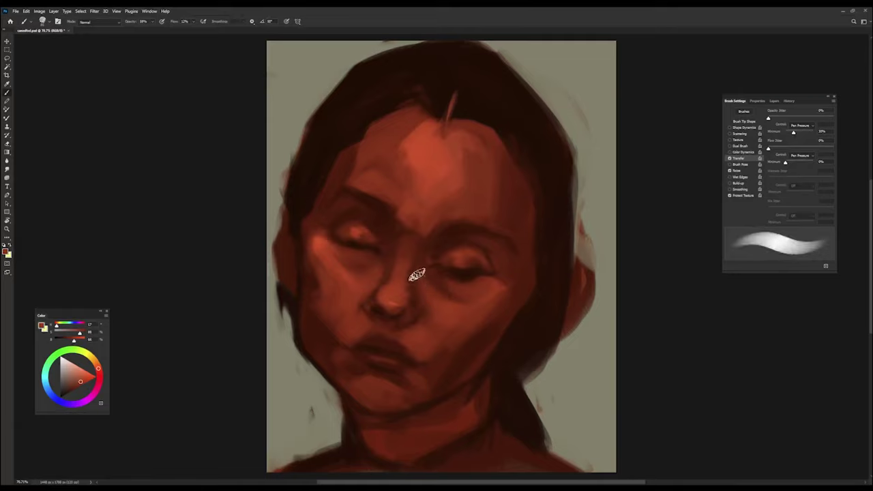
{"action": "left_click", "coordinate": [383, 308], "text": "alt"}
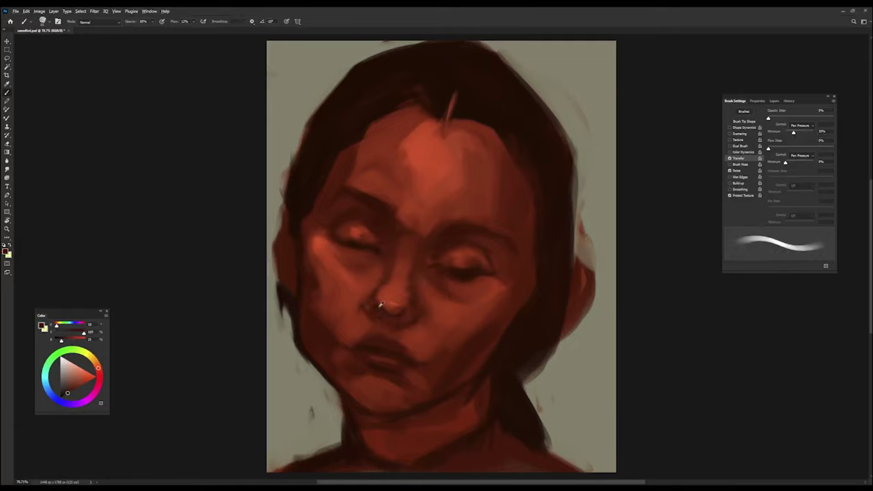
{"action": "left_click", "coordinate": [380, 306], "text": "alt"}
{"action": "left_click", "coordinate": [380, 312], "text": "alt"}
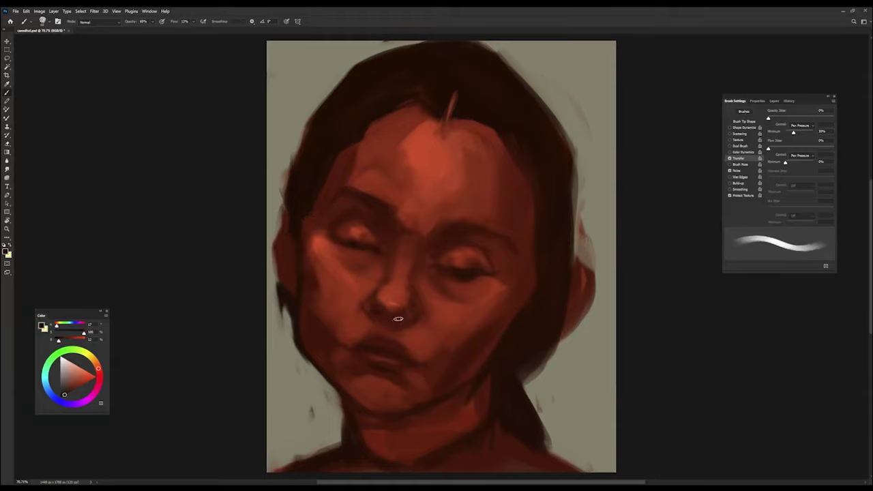
{"action": "left_click_drag", "start_coordinate": [392, 301], "coordinate": [412, 286]}
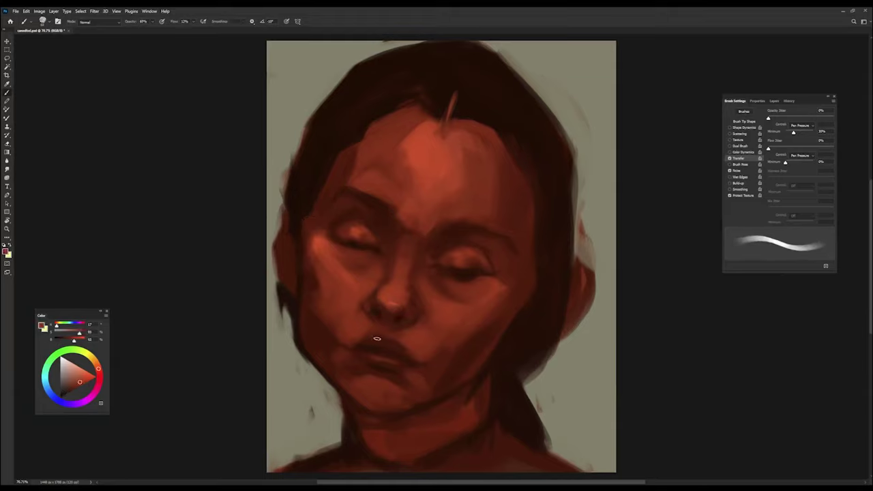
Step: Sample the skin below and beside the nose while resizing the brush for nose detail
{"action": "left_click", "coordinate": [400, 324], "text": "alt"}
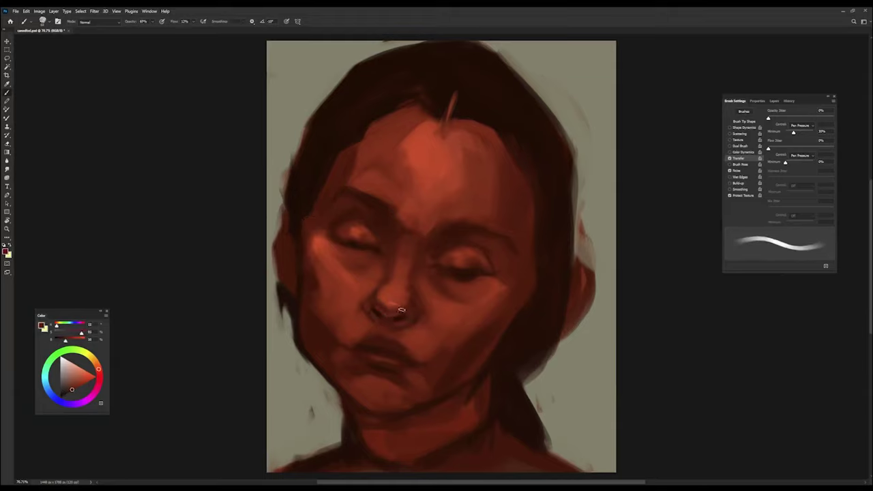
{"action": "key", "text": "bracketright"}
{"action": "left_click_drag", "start_coordinate": [375, 301], "coordinate": [375, 294]}
{"action": "left_click", "coordinate": [369, 297], "text": "alt"}
{"action": "key", "text": "bracketright"}
{"action": "key", "text": "bracketright"}
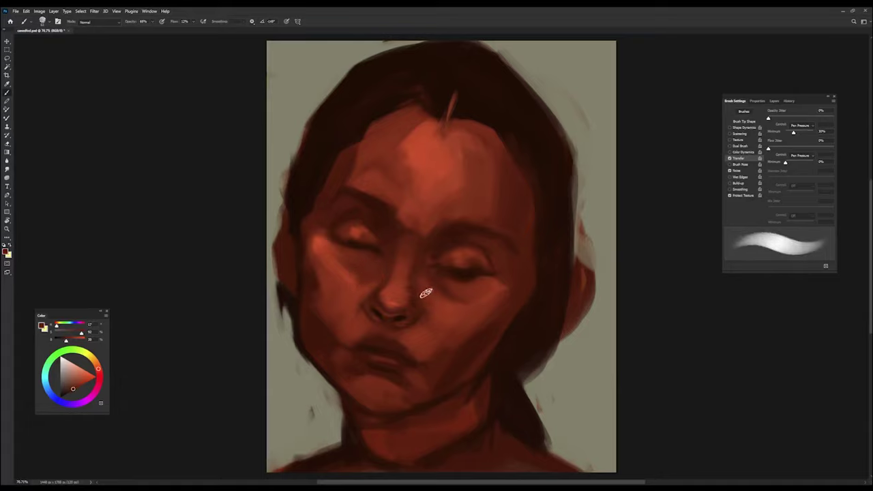
Step: Pick shadow tones around the nose, enlarge and rotate the brush, and set opacity to 70%
{"action": "left_click", "coordinate": [349, 298], "text": "alt"}
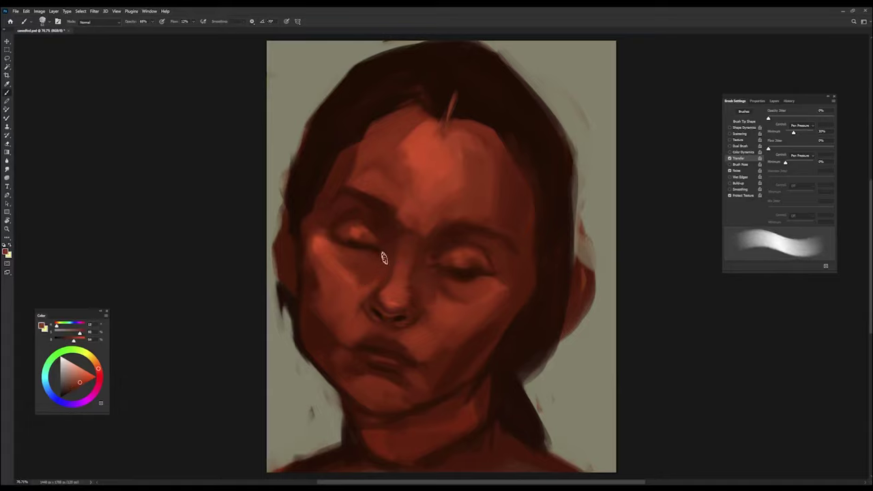
{"action": "left_click", "coordinate": [425, 287], "text": "alt"}
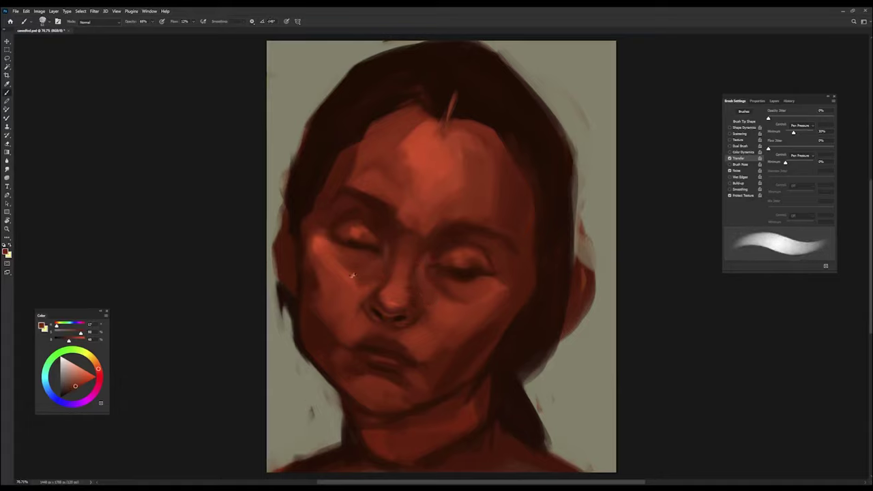
{"action": "left_click", "coordinate": [357, 242], "text": "alt"}
{"action": "left_click", "coordinate": [366, 300], "text": "alt"}
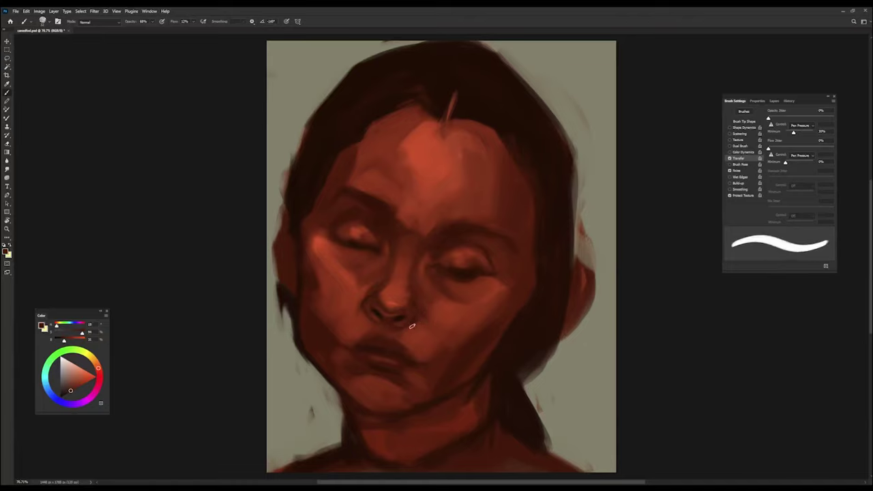
{"action": "key", "text": "bracketright"}
{"action": "key", "text": "shift+Left"}
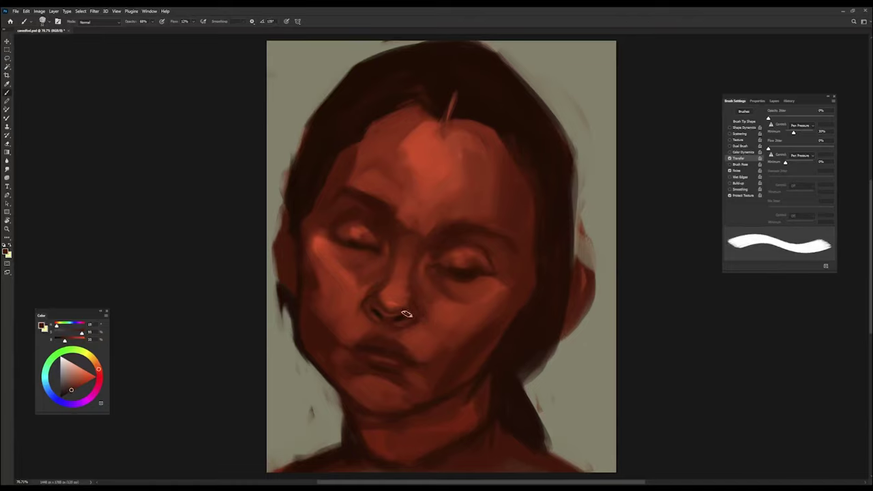
{"action": "key", "text": "7"}
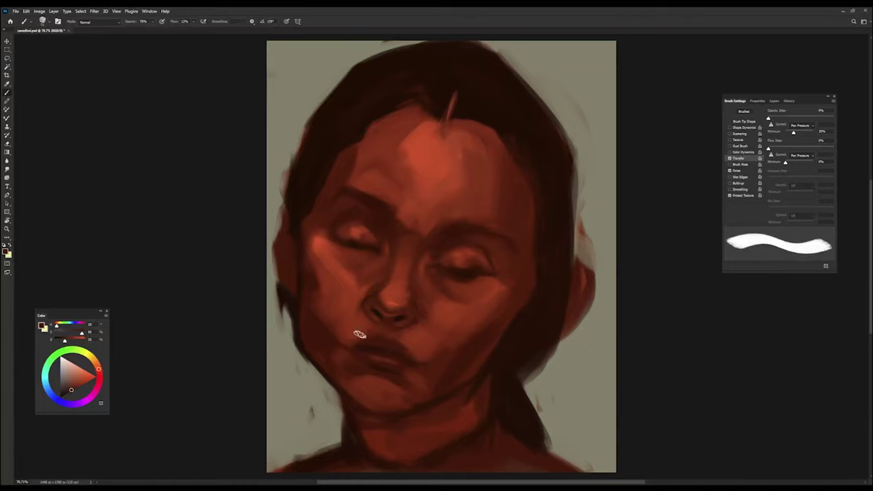
Step: Paint the upper lip and mouth area with sampled tones, rotating the brush tip to follow it
{"action": "left_click", "coordinate": [375, 320], "text": "alt"}
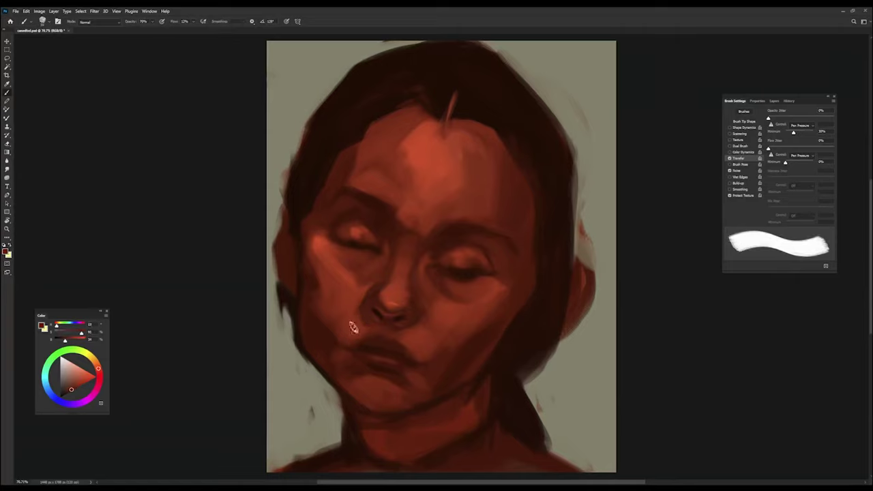
{"action": "left_click", "coordinate": [366, 322], "text": "alt"}
{"action": "key", "text": "shift+Right"}
{"action": "key", "text": "shift+Right"}
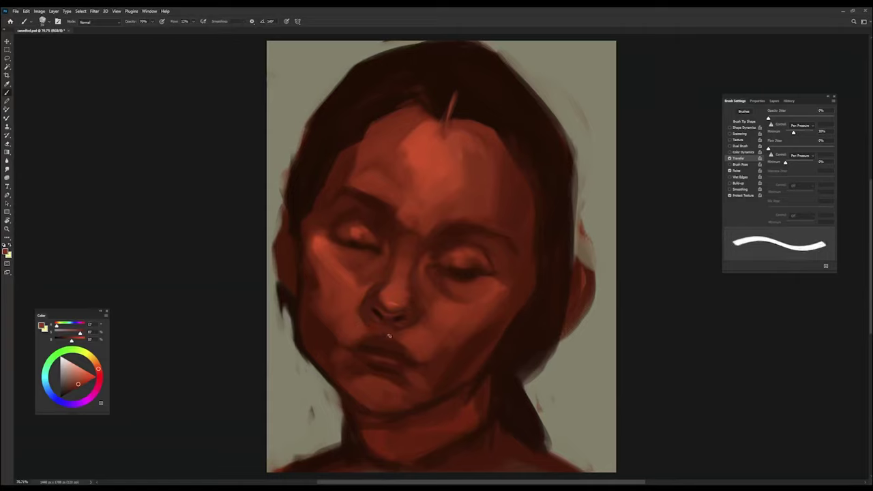
{"action": "key", "text": "shift+Right"}
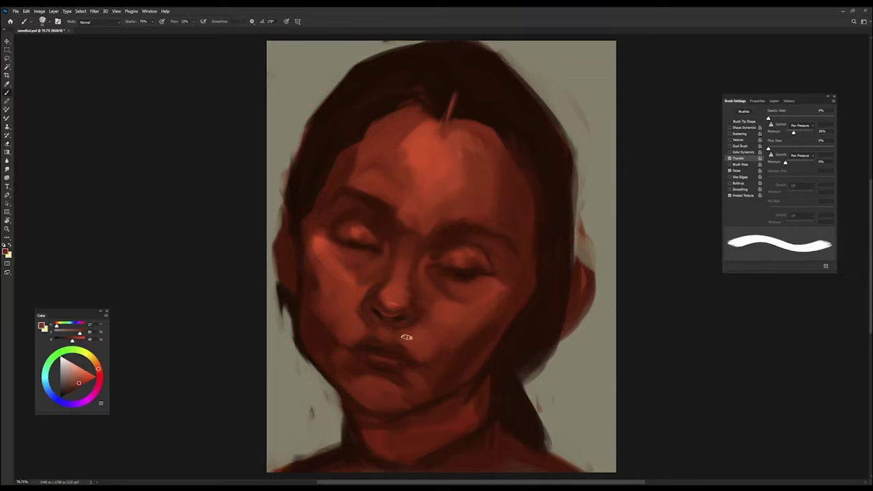
{"action": "key", "text": "shift+Left"}
{"action": "key", "text": "shift+Left"}
{"action": "left_click", "coordinate": [405, 348], "text": "alt"}
{"action": "key", "text": "shift+Left"}
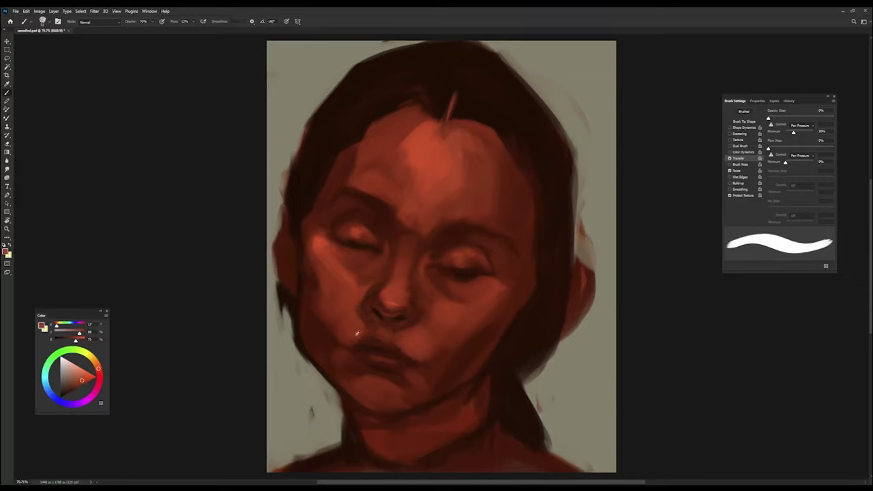
{"action": "left_click", "coordinate": [357, 335], "text": "alt"}
Step: Sample cheek skin tones and rotate the brush tip to follow the cheek curve
{"action": "left_click", "coordinate": [334, 314], "text": "alt"}
{"action": "key", "text": "shift+Right"}
{"action": "key", "text": "shift+Right"}
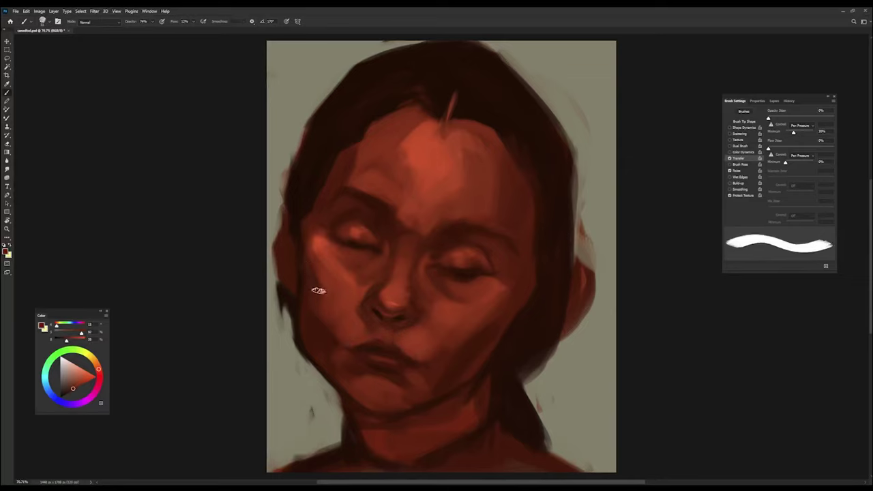
{"action": "key", "text": "shift+Left"}
{"action": "key", "text": "shift+Left"}
{"action": "key", "text": "shift+Left"}
{"action": "key", "text": "shift+Left"}
{"action": "key", "text": "shift+Left"}
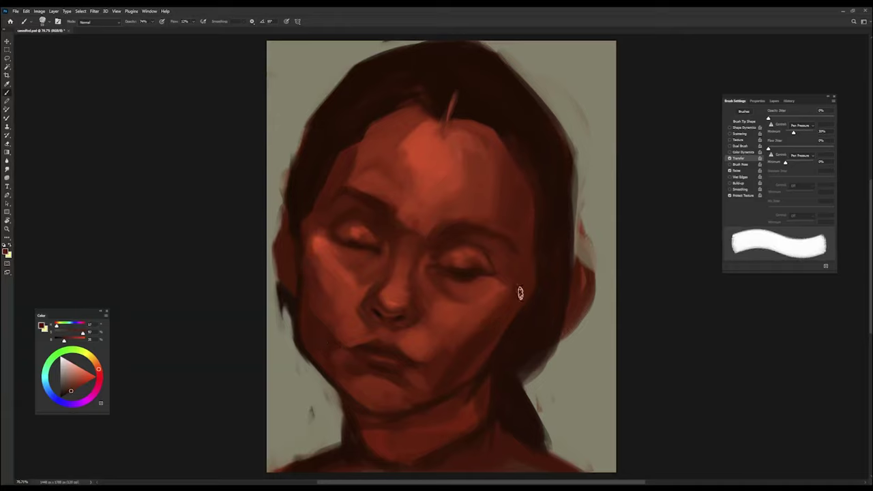
{"action": "key", "text": "shift+Left"}
{"action": "key", "text": "shift+Left"}
{"action": "key", "text": "shift+Left"}
{"action": "key", "text": "shift+Left"}
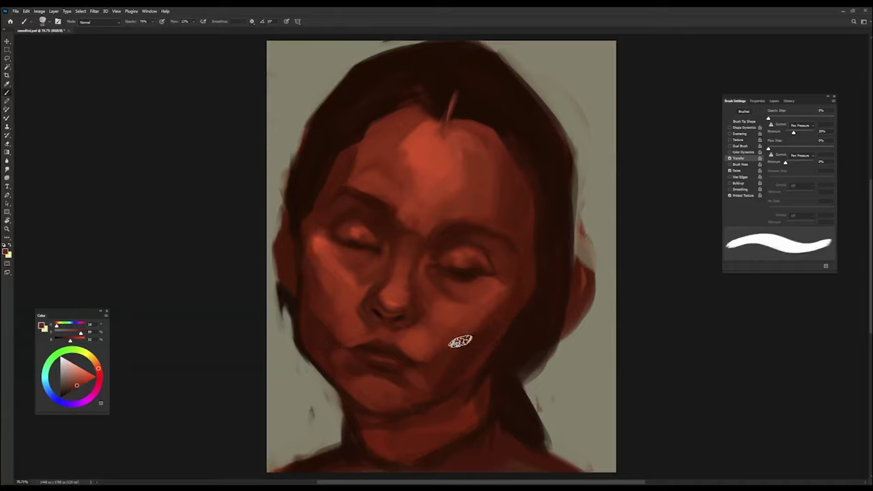
{"action": "left_click", "coordinate": [468, 330], "text": "alt"}
Step: Blend the lower right cheek and jaw near the ear with sampled tones and angled strokes
{"action": "key", "text": "shift+Left"}
{"action": "key", "text": "shift+Left"}
{"action": "left_click", "coordinate": [502, 287], "text": "alt"}
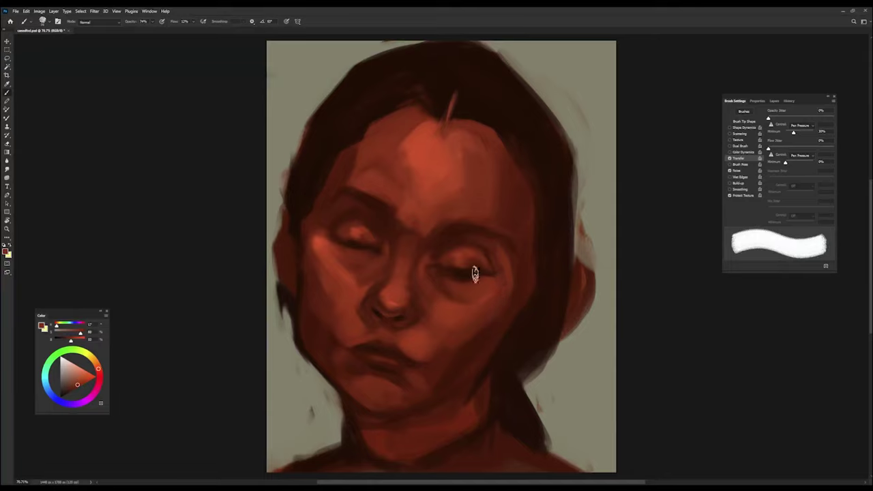
{"action": "key", "text": "shift+Left"}
{"action": "key", "text": "shift+Left"}
{"action": "left_click", "coordinate": [340, 198], "text": "alt"}
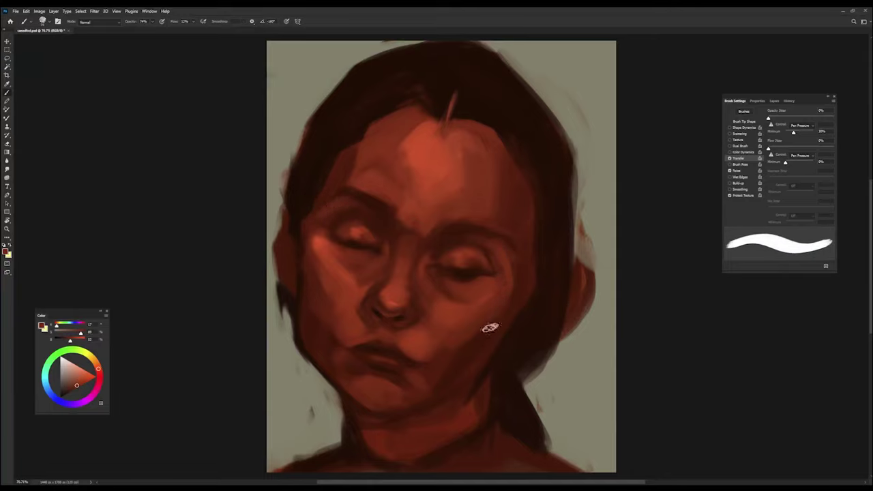
{"action": "left_click", "coordinate": [305, 244], "text": "alt"}
{"action": "key", "text": "shift+Left"}
{"action": "key", "text": "shift+Left"}
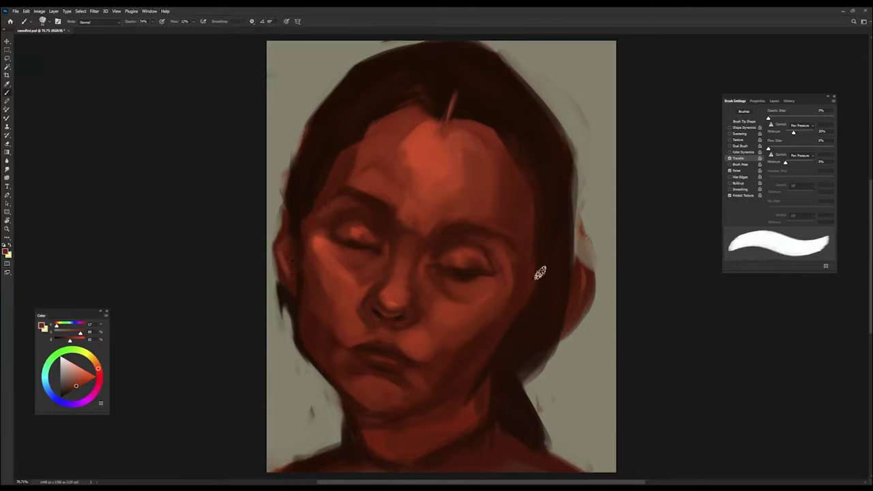
{"action": "key", "text": "shift+Left"}
{"action": "key", "text": "shift+Left"}
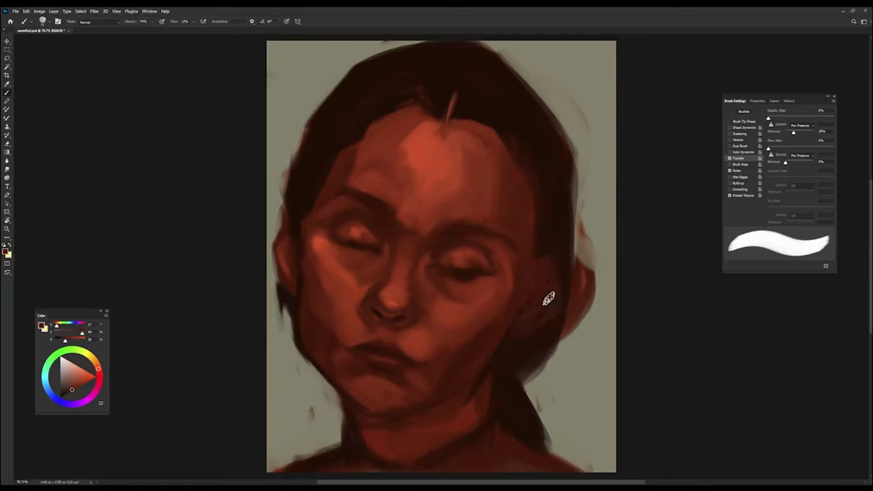
{"action": "left_click", "coordinate": [542, 267], "text": "alt"}
{"action": "key", "text": "shift+Left"}
{"action": "key", "text": "shift+Left"}
{"action": "key", "text": "shift+Left"}
{"action": "key", "text": "shift+Left"}
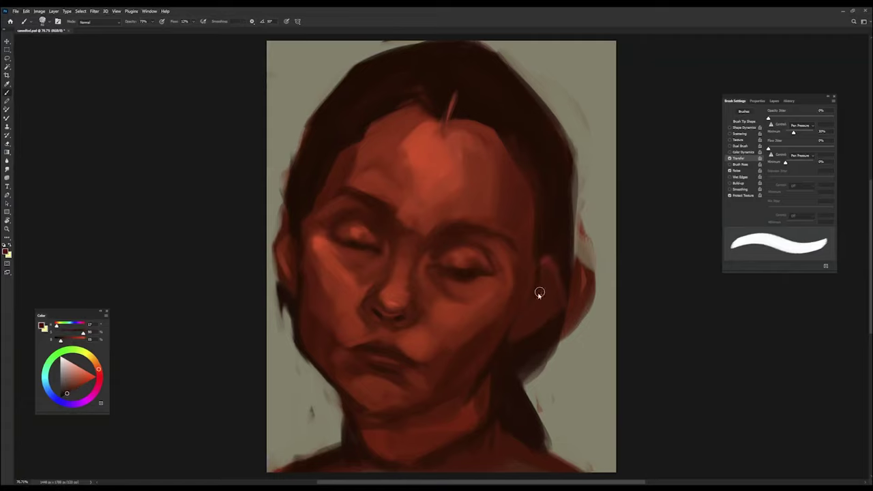
{"action": "key", "text": "shift+Left"}
{"action": "key", "text": "shift+Left"}
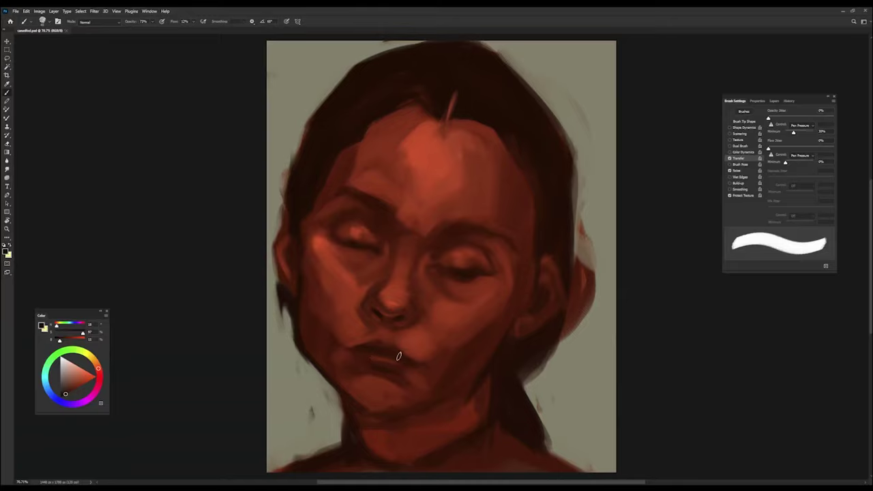
Step: Smooth the lower lip, chin and left cheek using tones sampled from the lips, cheek and face edge
{"action": "left_click", "coordinate": [275, 201], "text": "alt"}
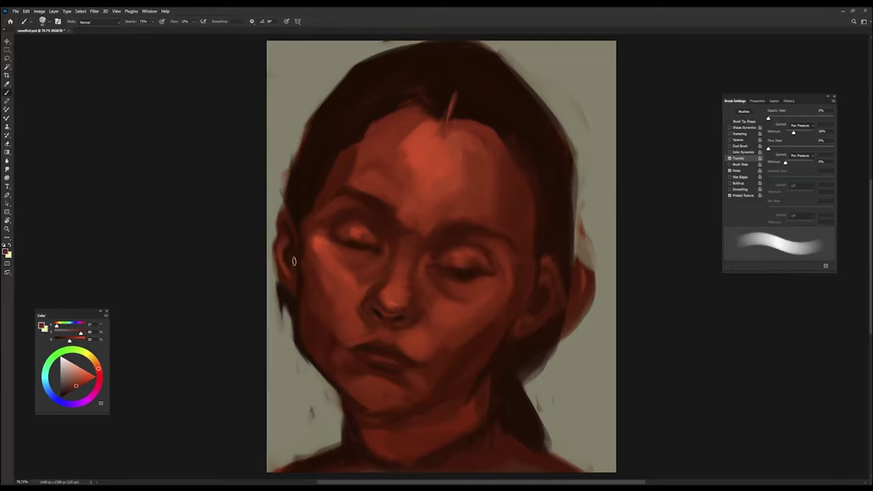
{"action": "left_click", "coordinate": [291, 228], "text": "alt"}
{"action": "left_click", "coordinate": [516, 305], "text": "alt"}
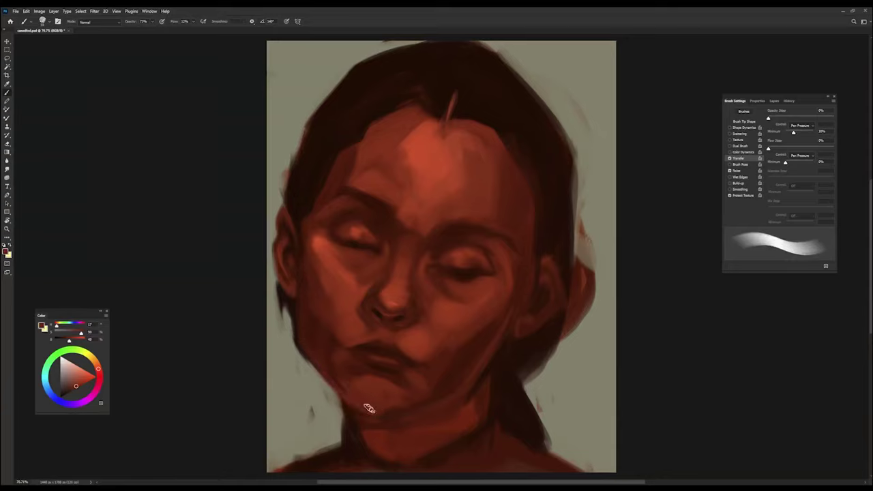
{"action": "left_click", "coordinate": [377, 365], "text": "alt"}
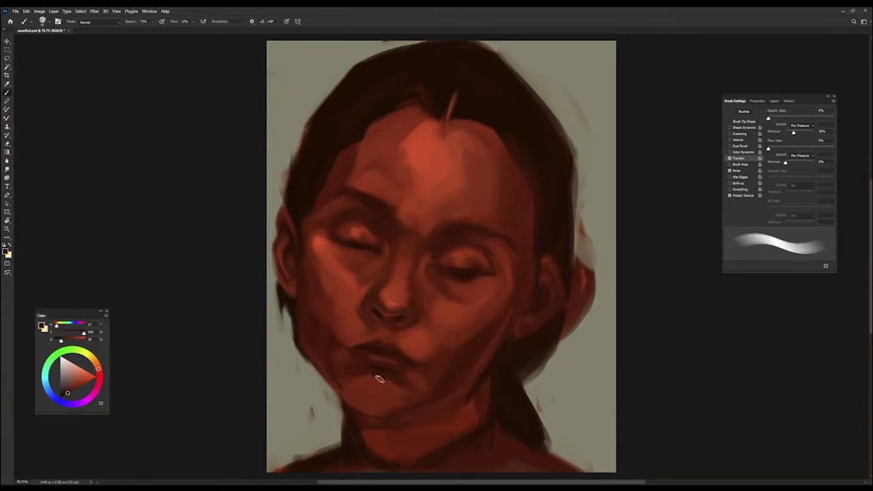
{"action": "left_click", "coordinate": [341, 359], "text": "alt"}
{"action": "left_click", "coordinate": [421, 374], "text": "alt"}
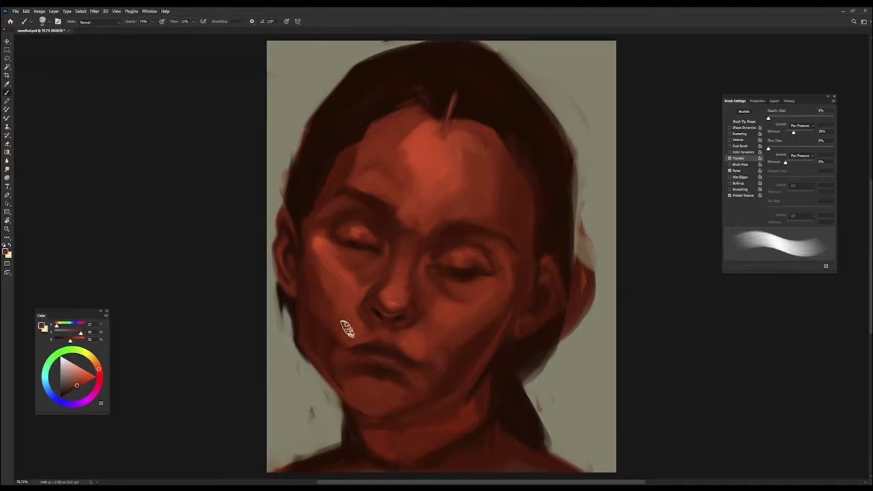
{"action": "left_click", "coordinate": [315, 346], "text": "alt"}
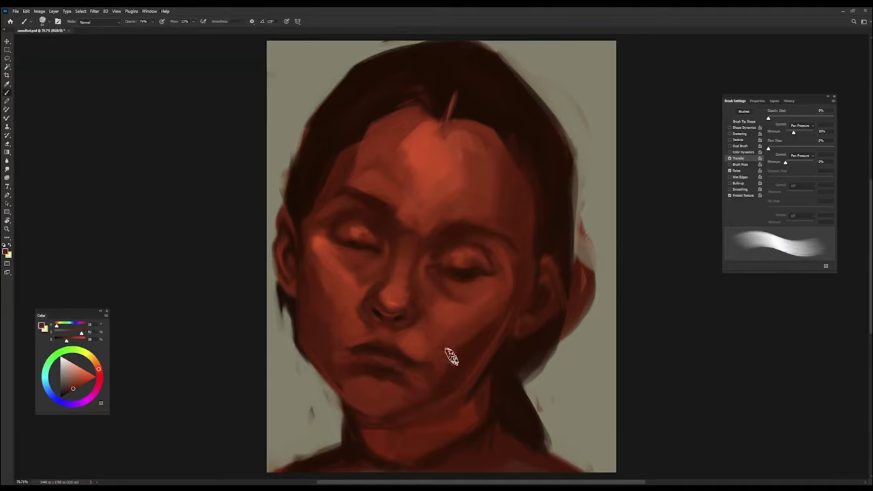
{"action": "left_click", "coordinate": [356, 293], "text": "alt"}
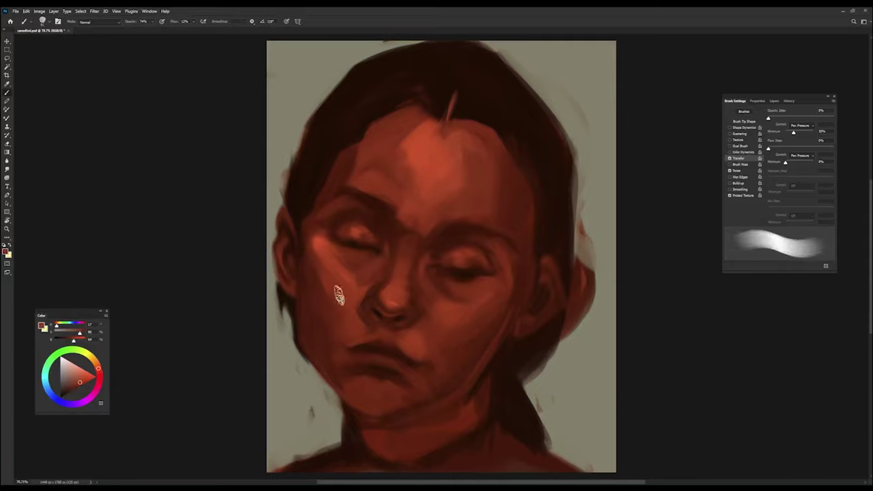
{"action": "left_click", "coordinate": [369, 235], "text": "alt"}
Step: Sample forehead, nose-bridge and eyelid tones and repaint the left eyelid with soft strokes
{"action": "key", "text": "Right"}
{"action": "key", "text": "Right"}
{"action": "key", "text": "Right"}
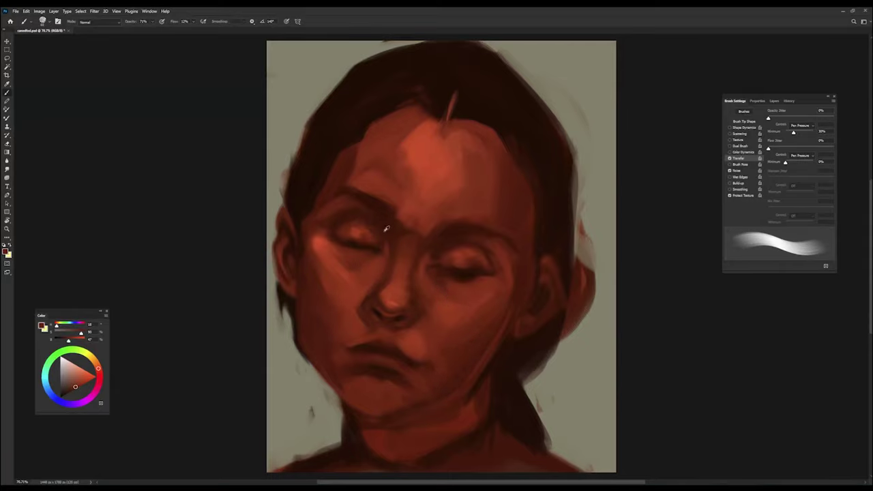
{"action": "left_click", "coordinate": [328, 203], "text": "alt"}
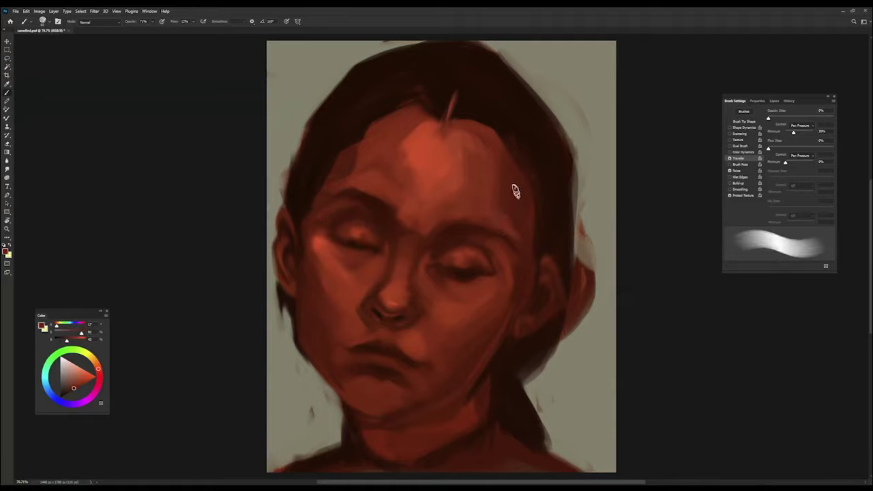
{"action": "left_click", "coordinate": [383, 202], "text": "alt"}
{"action": "left_click", "coordinate": [471, 171], "text": "alt"}
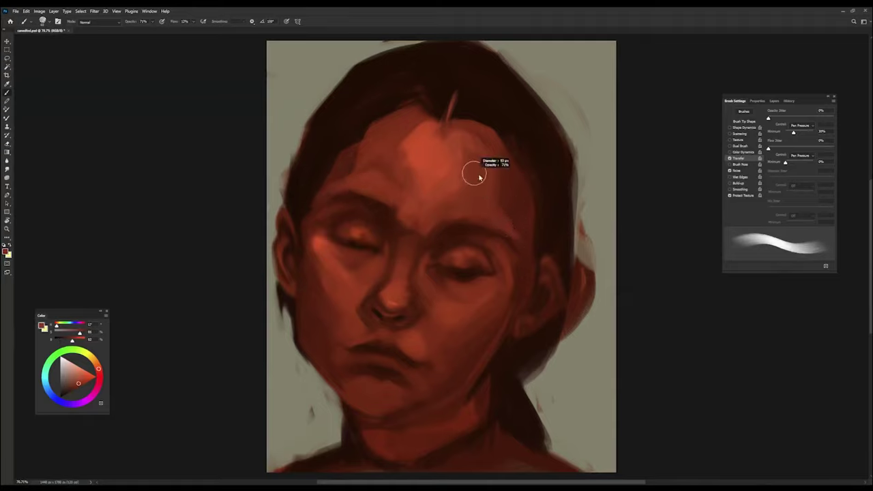
{"action": "key", "text": "Right"}
{"action": "key", "text": "Right"}
{"action": "key", "text": "Right"}
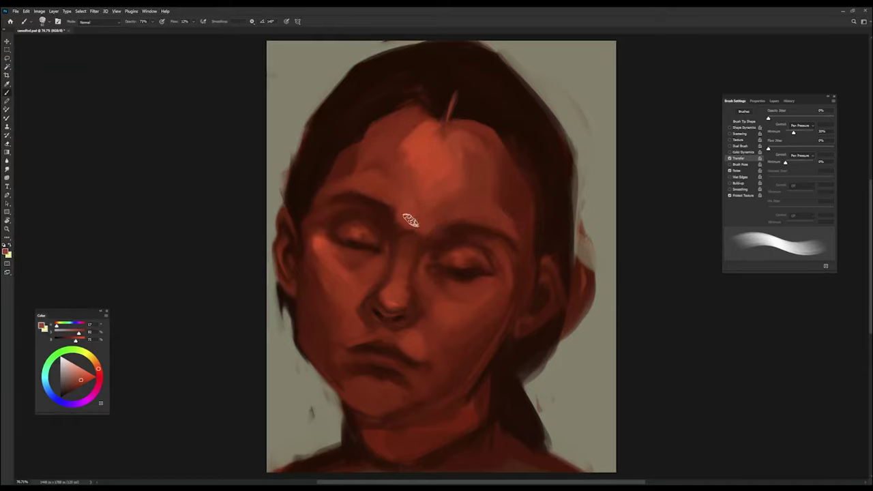
{"action": "left_click", "coordinate": [384, 238], "text": "alt"}
{"action": "left_click", "coordinate": [410, 229], "text": "alt"}
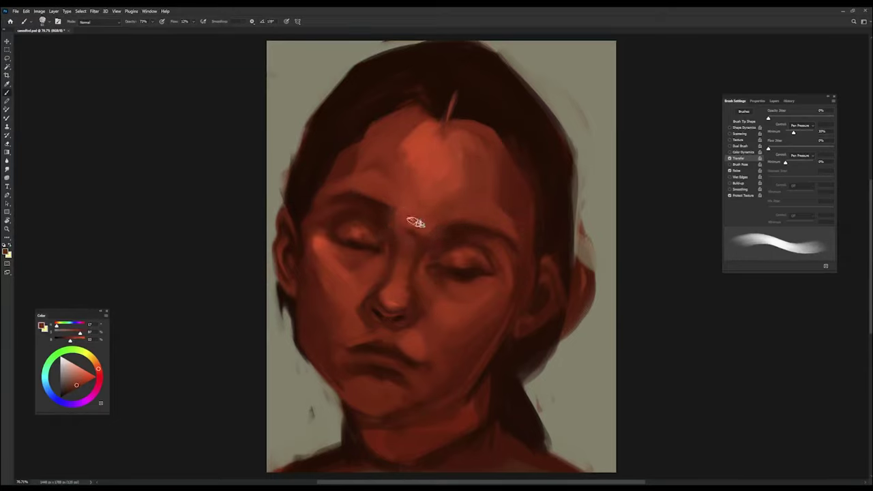
{"action": "left_click", "coordinate": [392, 297], "text": "alt"}
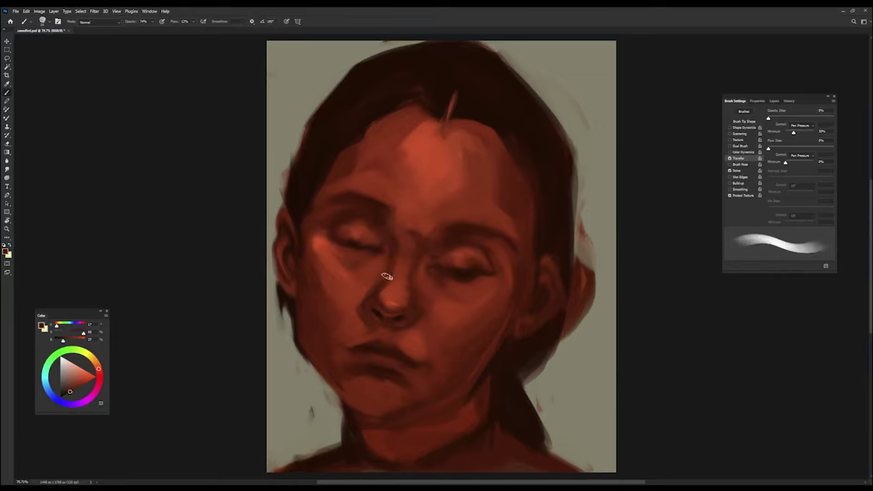
{"action": "left_click", "coordinate": [323, 241], "text": "alt"}
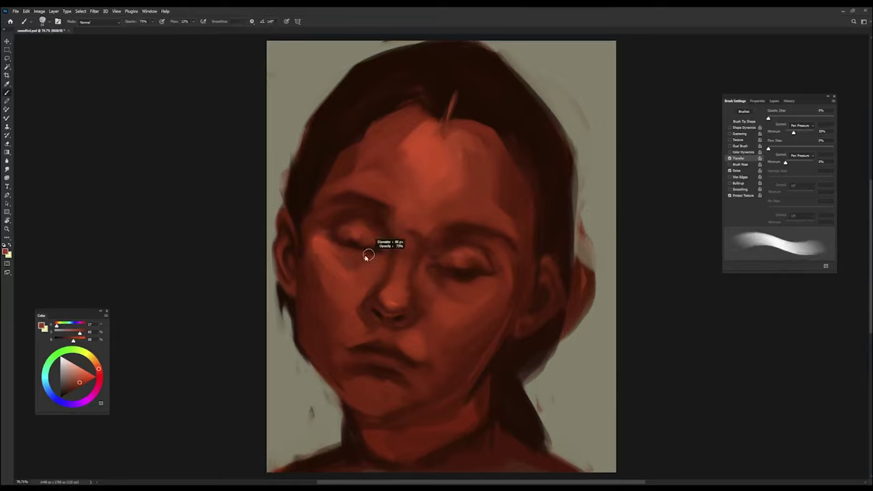
{"action": "left_click", "coordinate": [338, 245], "text": "alt"}
{"action": "left_click_drag", "start_coordinate": [341, 239], "coordinate": [374, 247]}
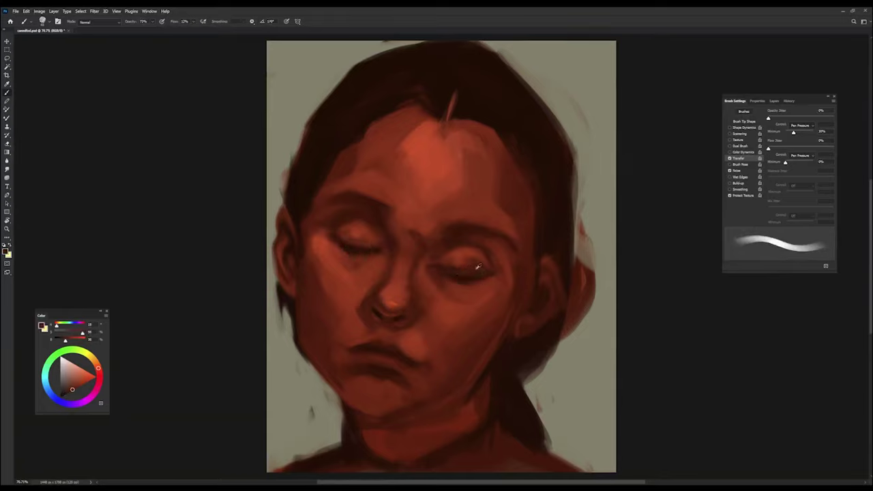
Step: Blend paint near the left brow and lay a stroke along the upper lip
{"action": "left_click", "coordinate": [503, 259], "text": "alt"}
{"action": "left_click", "coordinate": [351, 208], "text": "alt"}
{"action": "left_click_drag", "start_coordinate": [327, 216], "coordinate": [366, 212]}
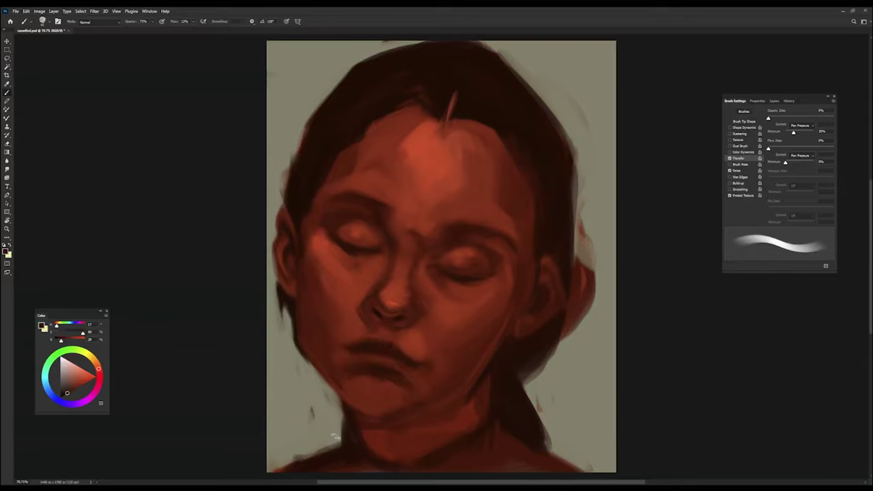
{"action": "left_click", "coordinate": [341, 332], "text": "alt"}
{"action": "left_click_drag", "start_coordinate": [348, 339], "coordinate": [412, 353]}
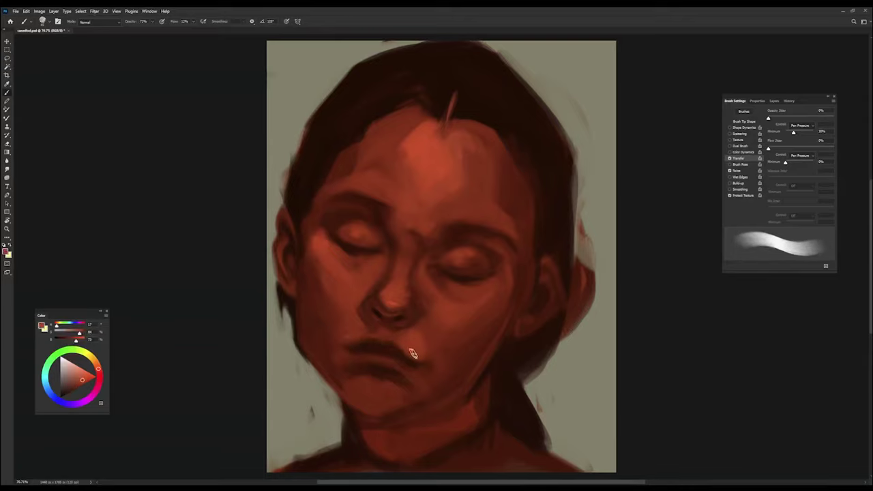
Step: Paint a dark shadow under the lower lip with orange-red and very dark tones
{"action": "left_click", "coordinate": [374, 364], "text": "alt"}
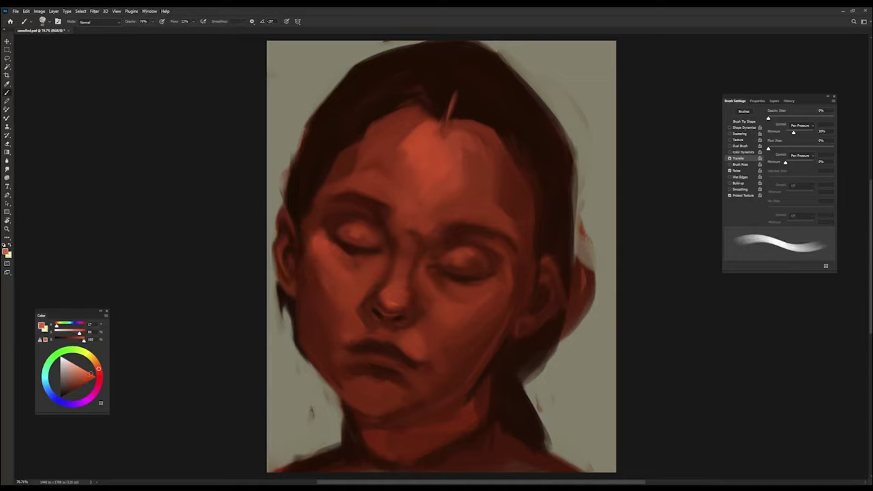
{"action": "left_click", "coordinate": [355, 362], "text": "alt"}
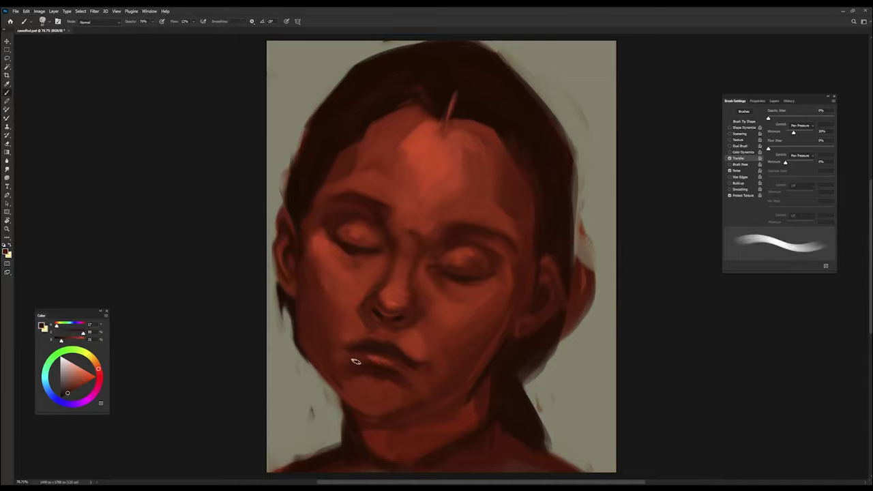
{"action": "left_click_drag", "start_coordinate": [371, 372], "coordinate": [401, 372]}
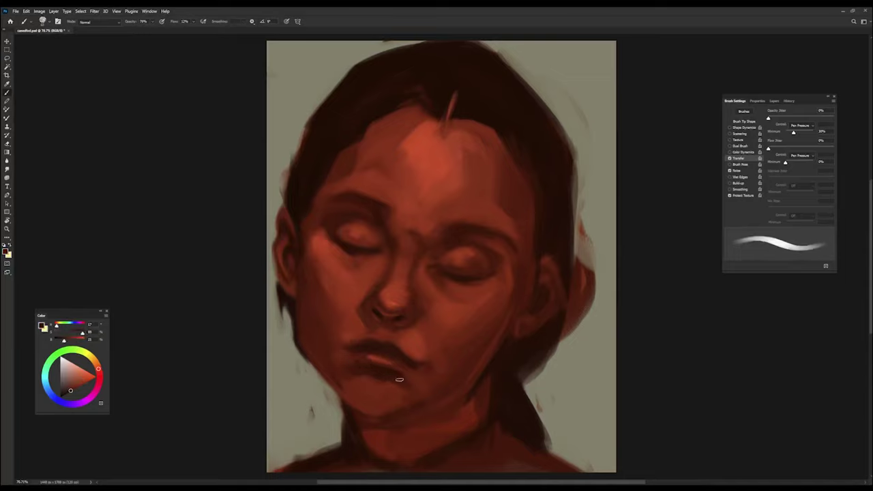
{"action": "left_click", "coordinate": [364, 359], "text": "alt"}
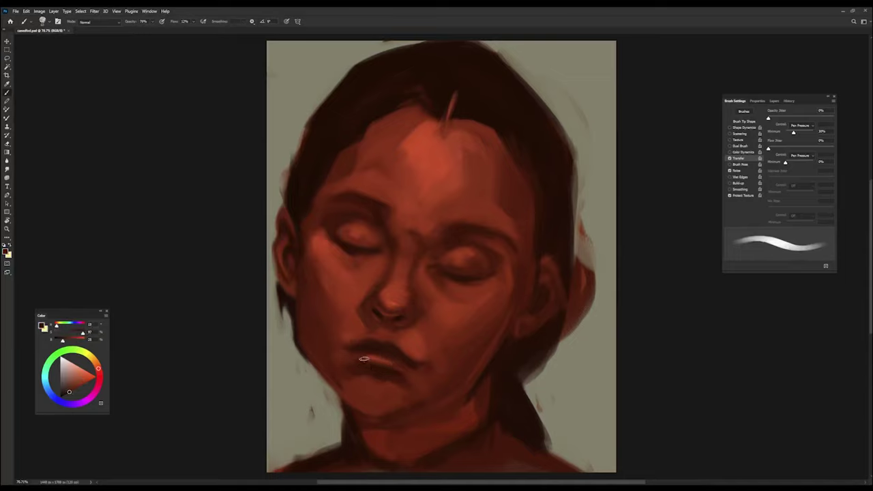
{"action": "left_click", "coordinate": [408, 359], "text": "alt"}
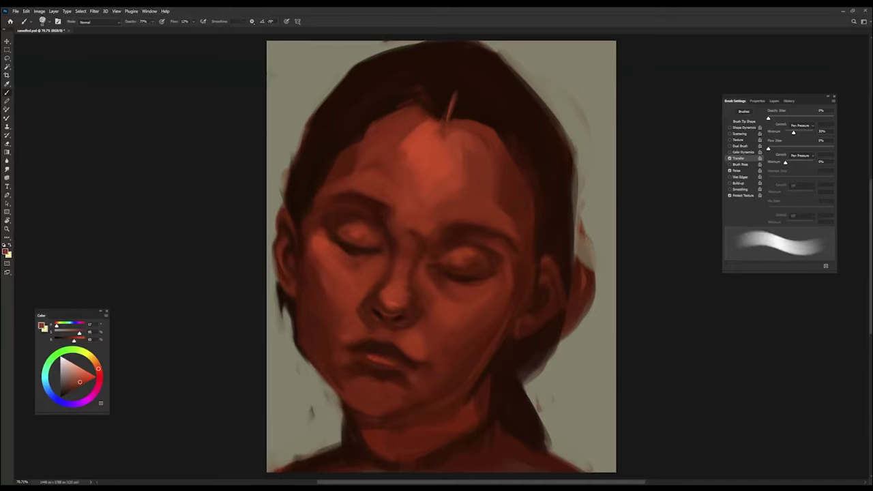
Step: Sample chin and jaw colours, adjusting brush opacity between 80% and 70%
{"action": "left_click", "coordinate": [400, 376], "text": "alt"}
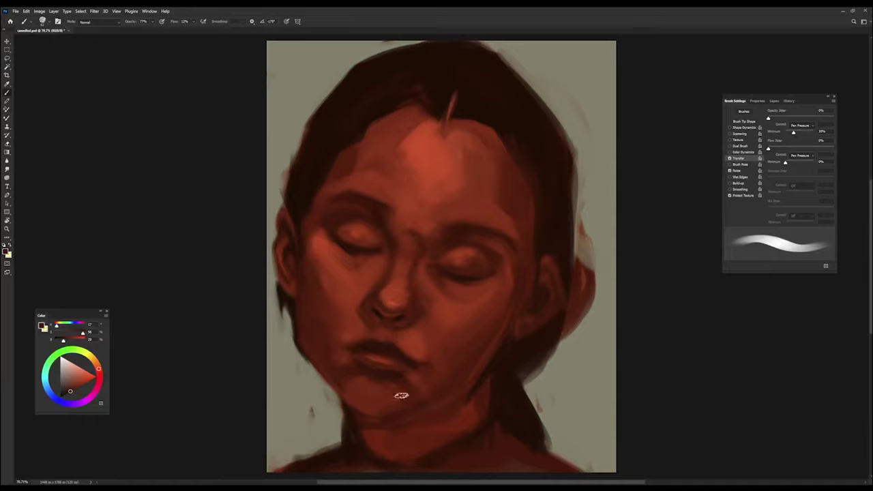
{"action": "left_click", "coordinate": [368, 393], "text": "alt"}
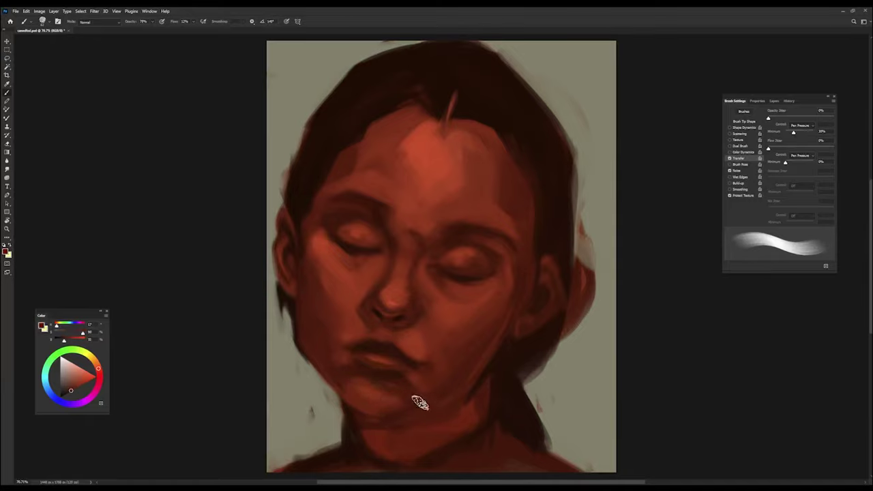
{"action": "left_click", "coordinate": [345, 390], "text": "alt"}
{"action": "key", "text": "8"}
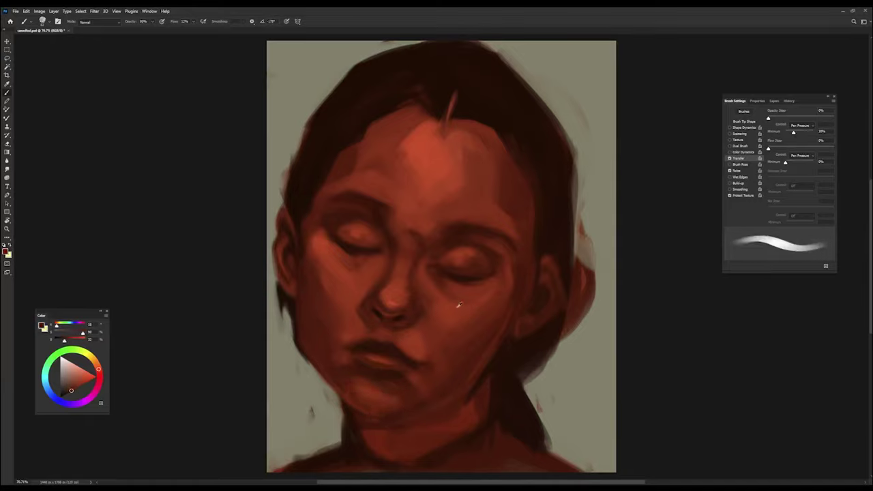
{"action": "left_click", "coordinate": [528, 332], "text": "alt"}
{"action": "left_click", "coordinate": [540, 292], "text": "alt"}
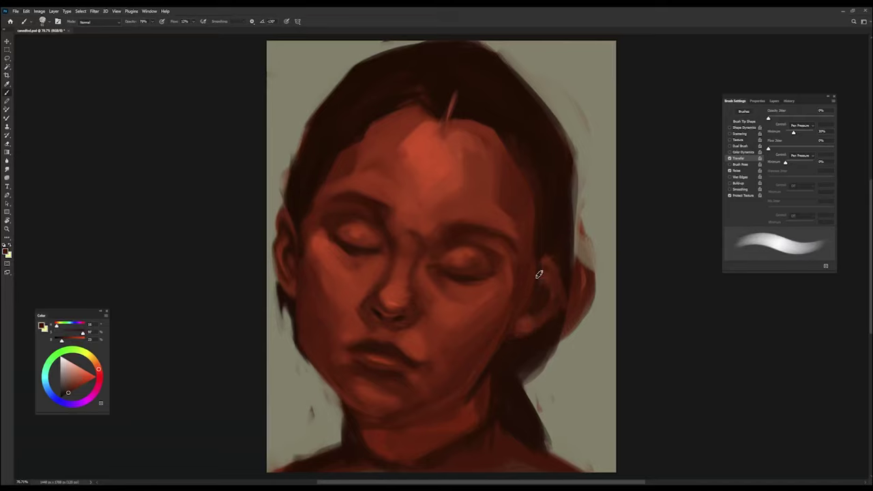
{"action": "key", "text": "7"}
Step: Sample ear and dark hair colours and paint dark strands from the parting down the right edge
{"action": "left_click", "coordinate": [539, 302], "text": "alt"}
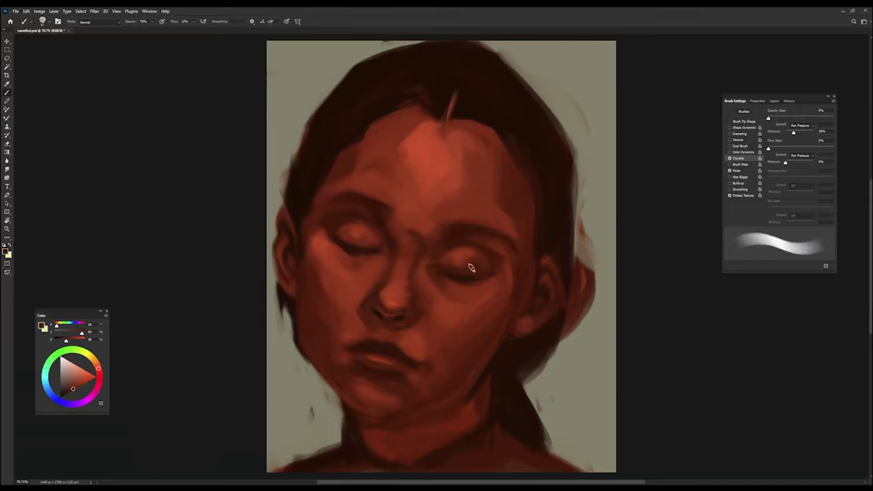
{"action": "left_click", "coordinate": [537, 300], "text": "alt"}
{"action": "left_click", "coordinate": [284, 274], "text": "alt"}
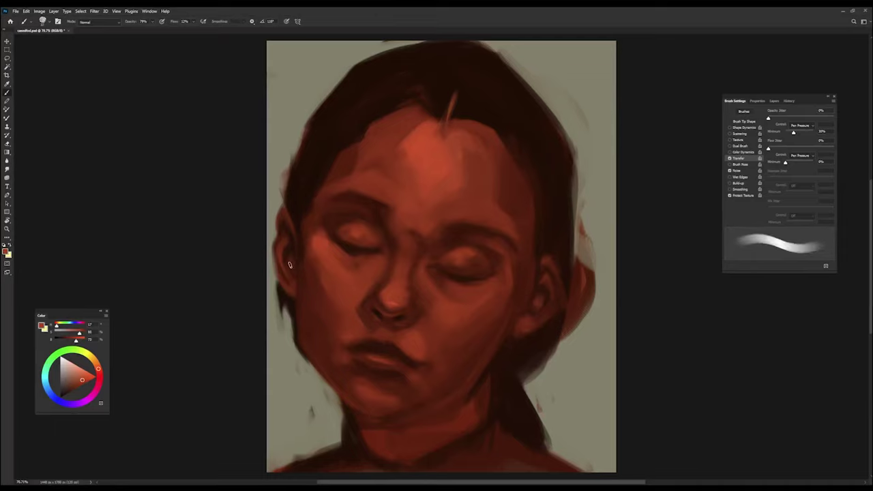
{"action": "left_click", "coordinate": [539, 246], "text": "alt"}
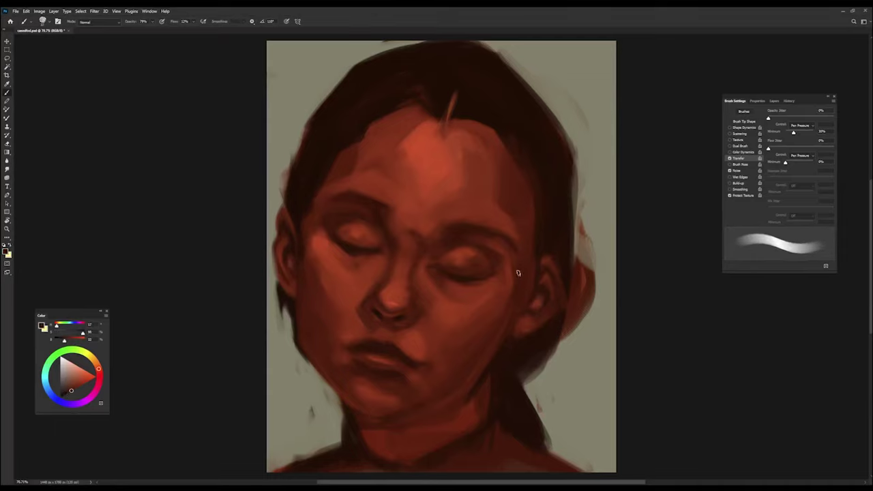
{"action": "left_click_drag", "start_coordinate": [487, 130], "coordinate": [513, 182]}
{"action": "left_click_drag", "start_coordinate": [501, 114], "coordinate": [492, 159]}
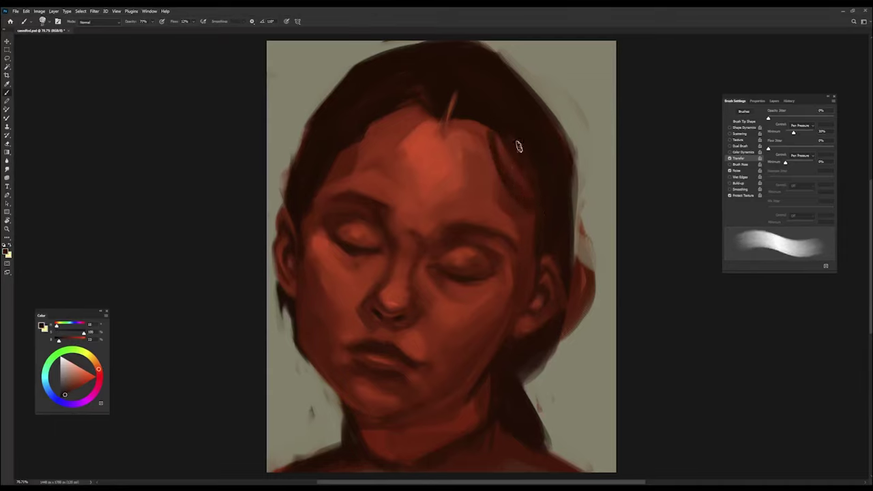
{"action": "left_click_drag", "start_coordinate": [575, 181], "coordinate": [577, 265]}
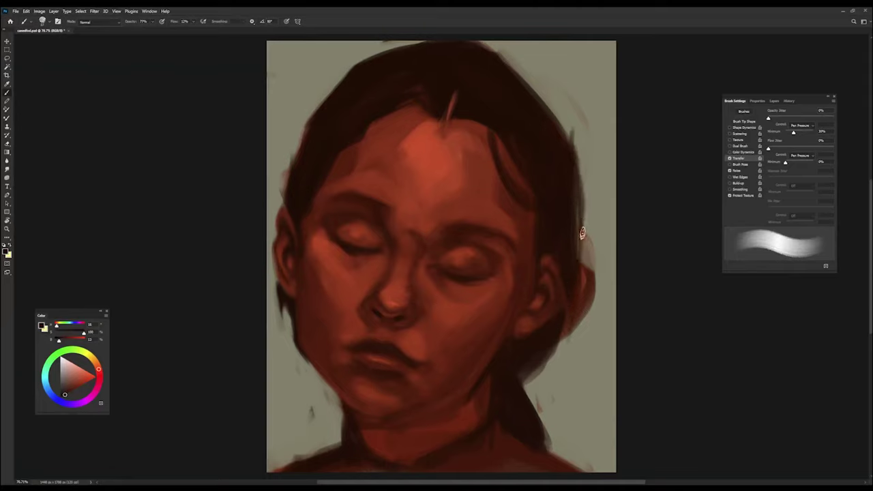
Step: Reshape the right hair edge with backdrop beige, then extend dark red-brown strands toward the neck
{"action": "left_click", "coordinate": [600, 225], "text": "alt"}
{"action": "left_click_drag", "start_coordinate": [577, 136], "coordinate": [571, 334]}
{"action": "left_click_drag", "start_coordinate": [590, 205], "coordinate": [575, 293]}
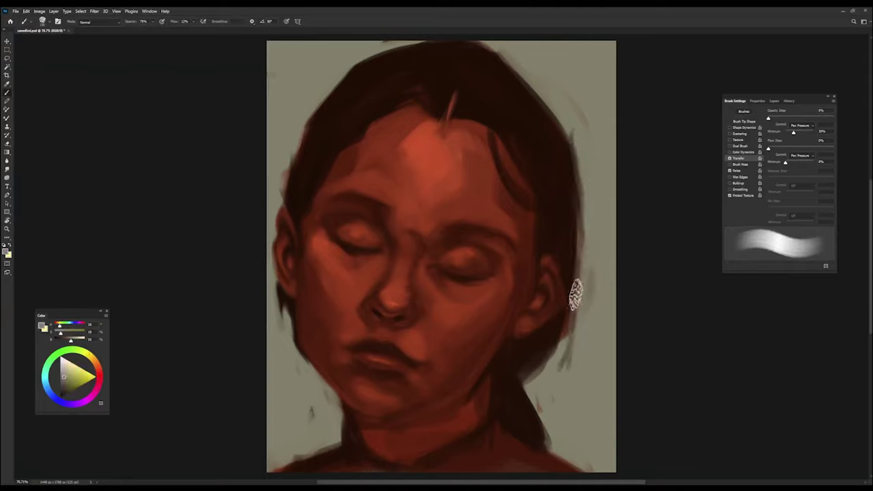
{"action": "left_click", "coordinate": [587, 205], "text": "alt"}
{"action": "left_click_drag", "start_coordinate": [579, 210], "coordinate": [577, 347]}
{"action": "left_click_drag", "start_coordinate": [569, 181], "coordinate": [572, 413]}
{"action": "left_click_drag", "start_coordinate": [577, 341], "coordinate": [539, 396]}
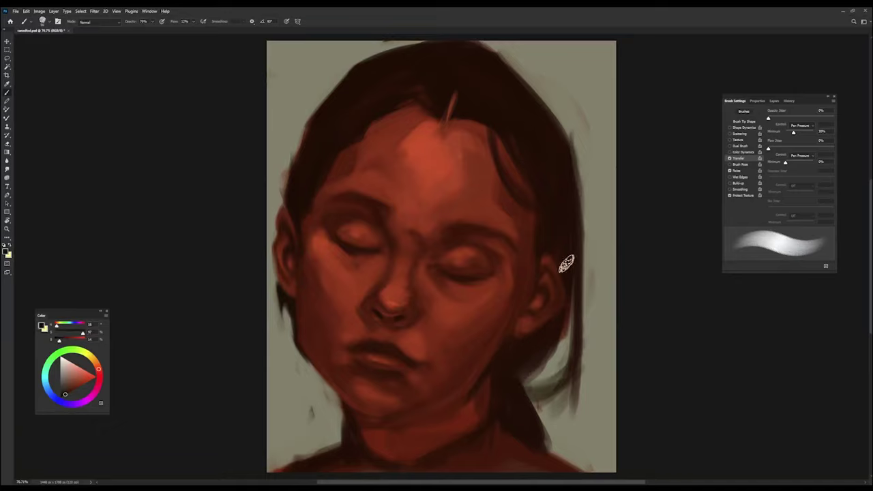
{"action": "mouse_move", "coordinate": [567, 259]}
{"action": "left_mouse_down"}
{"action": "mouse_move", "coordinate": [575, 343]}
{"action": "mouse_move", "coordinate": [548, 382]}
{"action": "mouse_move", "coordinate": [530, 377]}
{"action": "left_mouse_up"}
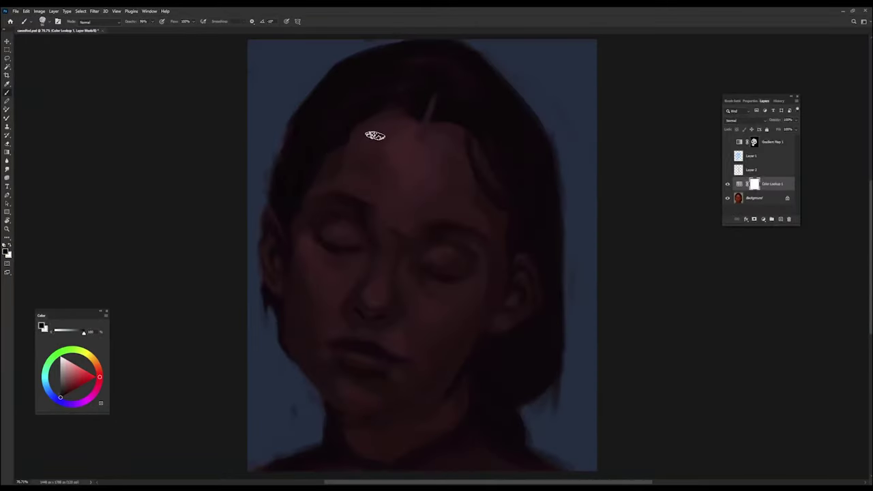
Step: Mask the Color Lookup tint off the eyes and forehead, keeping shadow on the top hair and nose
{"action": "mouse_move", "coordinate": [291, 267]}
{"action": "left_mouse_down"}
{"action": "mouse_move", "coordinate": [367, 268]}
{"action": "mouse_move", "coordinate": [483, 312]}
{"action": "left_mouse_up"}
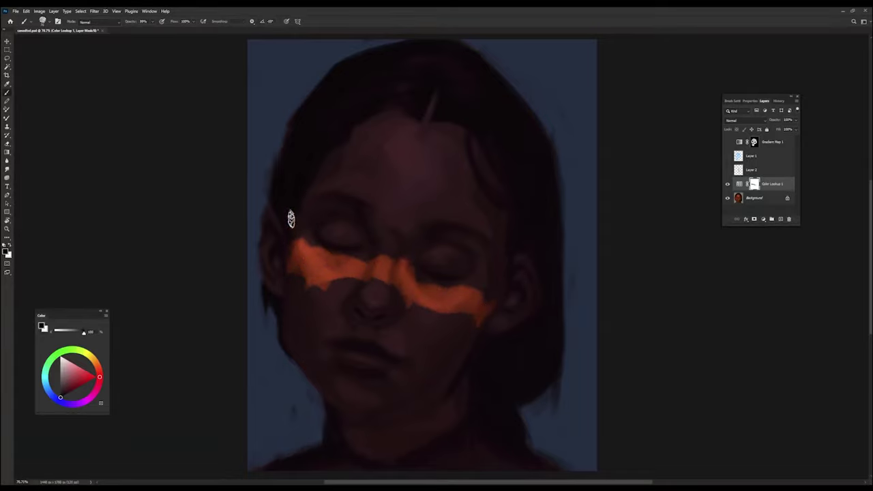
{"action": "mouse_move", "coordinate": [291, 218]}
{"action": "left_mouse_down"}
{"action": "mouse_move", "coordinate": [273, 246]}
{"action": "mouse_move", "coordinate": [306, 209]}
{"action": "mouse_move", "coordinate": [317, 219]}
{"action": "mouse_move", "coordinate": [340, 161]}
{"action": "mouse_move", "coordinate": [341, 128]}
{"action": "mouse_move", "coordinate": [416, 123]}
{"action": "mouse_move", "coordinate": [491, 224]}
{"action": "mouse_move", "coordinate": [526, 214]}
{"action": "mouse_move", "coordinate": [536, 282]}
{"action": "mouse_move", "coordinate": [559, 177]}
{"action": "left_mouse_up"}
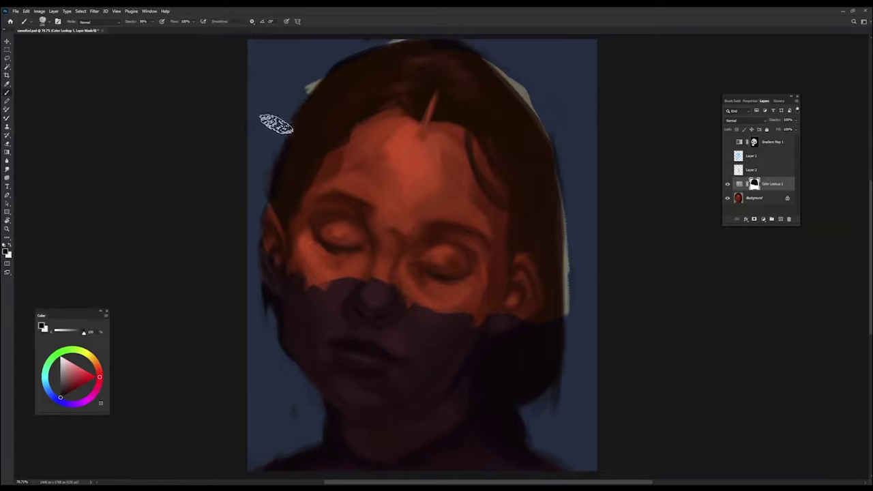
{"action": "key", "text": "x"}
{"action": "mouse_move", "coordinate": [290, 99]}
{"action": "left_mouse_down"}
{"action": "mouse_move", "coordinate": [371, 33]}
{"action": "mouse_move", "coordinate": [530, 82]}
{"action": "mouse_move", "coordinate": [575, 213]}
{"action": "mouse_move", "coordinate": [579, 152]}
{"action": "left_mouse_up"}
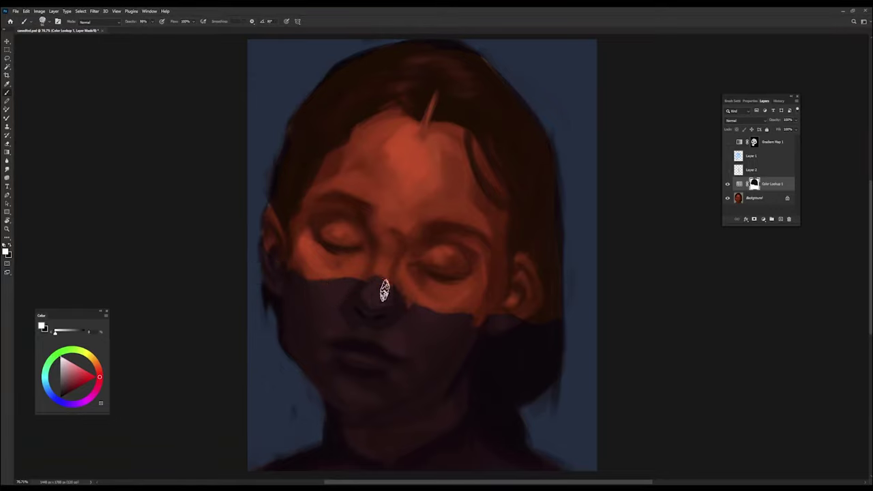
{"action": "mouse_move", "coordinate": [385, 290]}
{"action": "left_mouse_down"}
{"action": "mouse_move", "coordinate": [395, 307]}
{"action": "mouse_move", "coordinate": [464, 325]}
{"action": "mouse_move", "coordinate": [516, 326]}
{"action": "mouse_move", "coordinate": [459, 355]}
{"action": "left_mouse_up"}
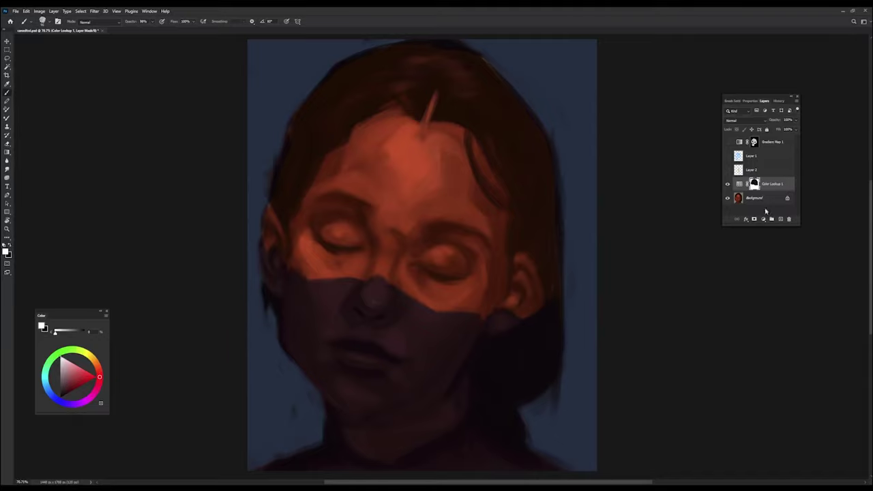
{"action": "left_click", "coordinate": [780, 218]}
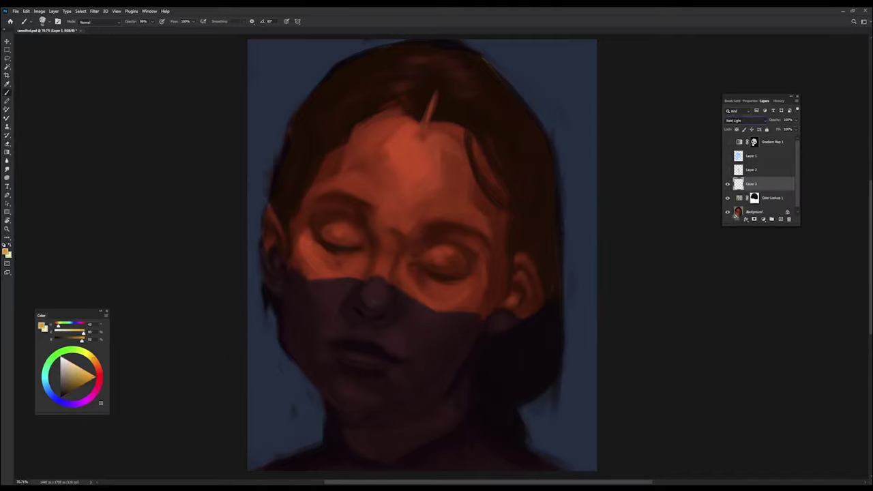
Step: Paint an orange glow across the forehead and eyes on the new layer
{"action": "left_click_drag", "start_coordinate": [358, 156], "coordinate": [382, 139]}
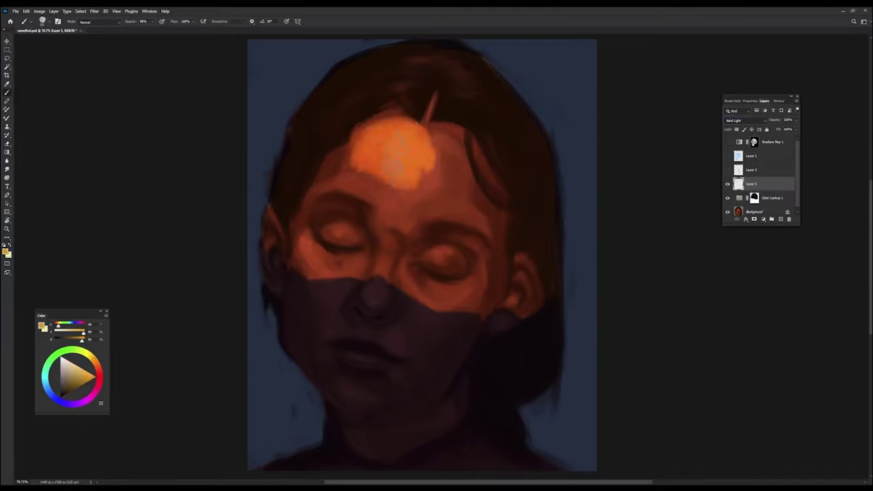
{"action": "mouse_move", "coordinate": [321, 225]}
{"action": "left_mouse_down"}
{"action": "mouse_move", "coordinate": [409, 150]}
{"action": "mouse_move", "coordinate": [491, 232]}
{"action": "left_mouse_up"}
{"action": "left_click_drag", "start_coordinate": [307, 260], "coordinate": [471, 273]}
{"action": "left_click_drag", "start_coordinate": [351, 136], "coordinate": [409, 112]}
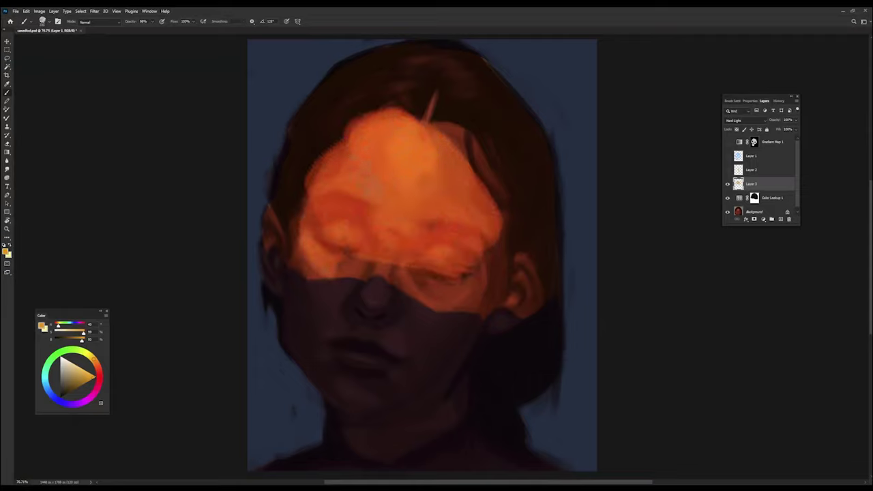
Step: Build a bright pale-yellow forehead glow and add a reddish-orange dab beside it
{"action": "left_click_drag", "start_coordinate": [375, 157], "coordinate": [395, 184]}
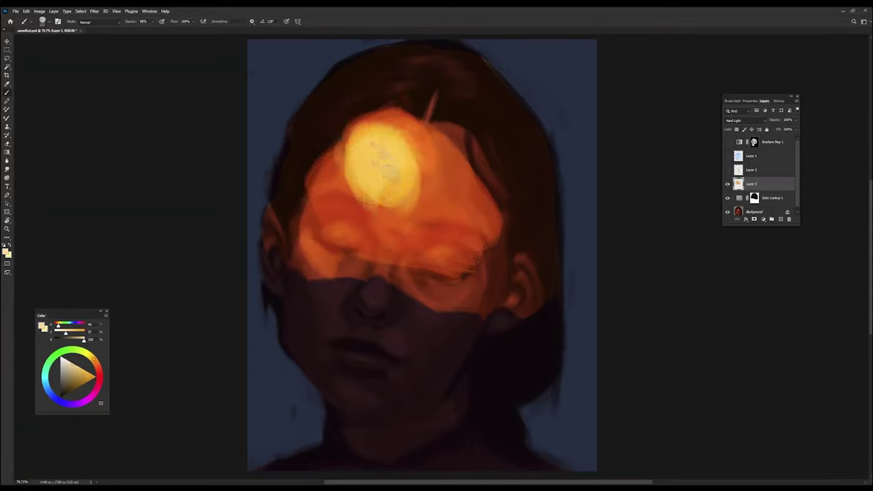
{"action": "mouse_move", "coordinate": [368, 137]}
{"action": "left_mouse_down"}
{"action": "mouse_move", "coordinate": [384, 157]}
{"action": "mouse_move", "coordinate": [380, 195]}
{"action": "left_mouse_up"}
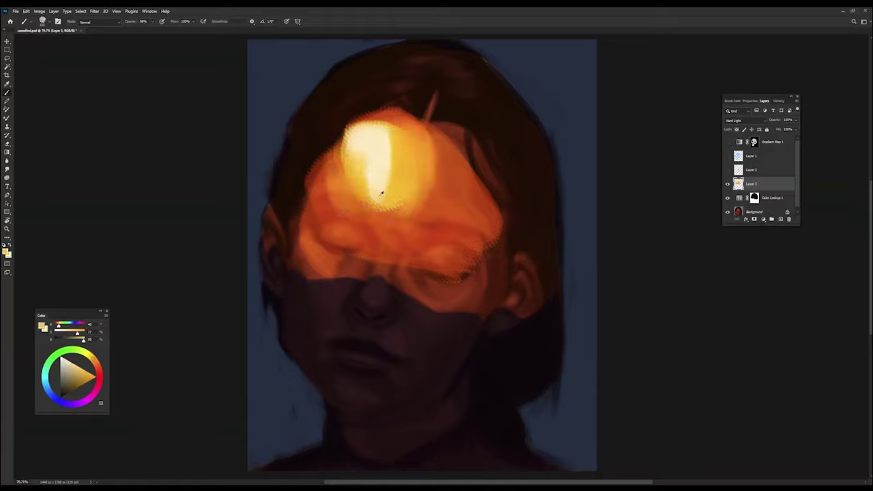
{"action": "mouse_move", "coordinate": [376, 140]}
{"action": "left_mouse_down"}
{"action": "mouse_move", "coordinate": [382, 208]}
{"action": "mouse_move", "coordinate": [436, 218]}
{"action": "left_mouse_up"}
{"action": "left_click", "coordinate": [328, 185], "text": "alt"}
{"action": "left_click", "coordinate": [424, 162], "text": "alt"}
Step: Cycle the glow layer's blend modes, setting it from Hard Light to Normal
{"action": "scroll", "coordinate": [766, 123], "scroll_direction": "up", "scroll_amount": 7}
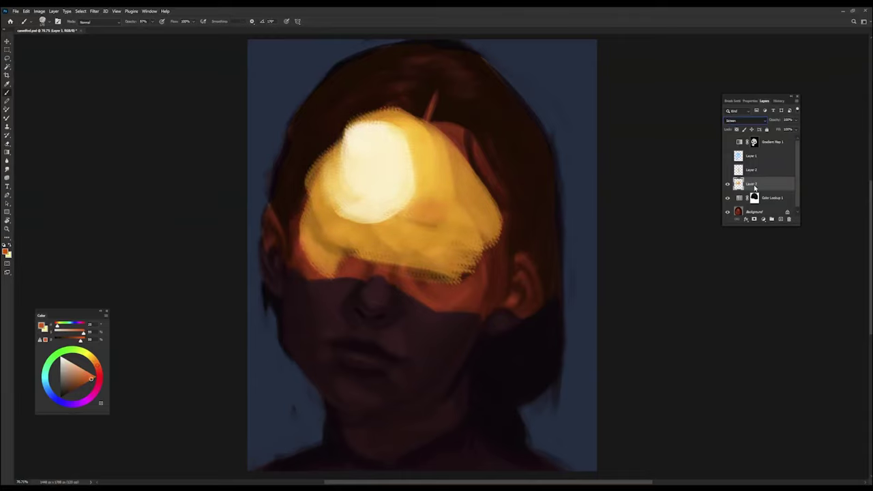
{"action": "key", "text": "Down"}
{"action": "key", "text": "Down"}
{"action": "key", "text": "Down"}
{"action": "key", "text": "Down"}
{"action": "key", "text": "Down"}
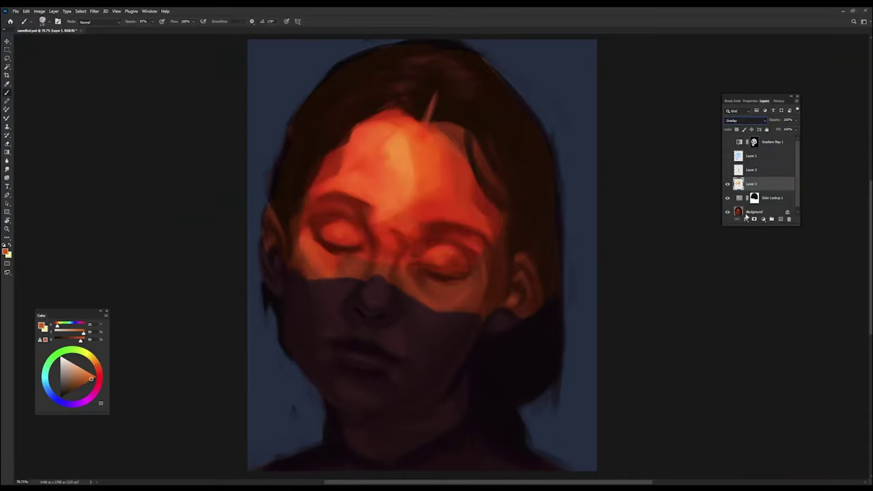
{"action": "key", "text": "Down"}
{"action": "key", "text": "Down"}
{"action": "key", "text": "e"}
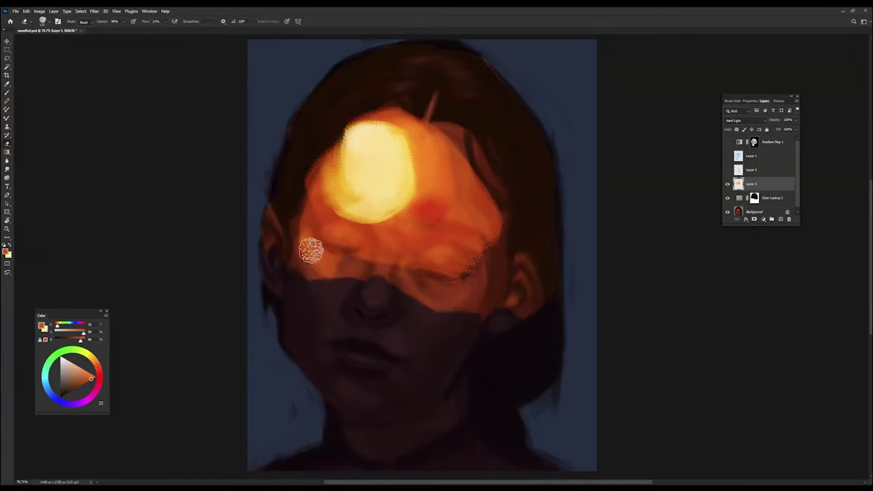
{"action": "scroll", "coordinate": [747, 121], "scroll_direction": "up", "scroll_amount": 14}
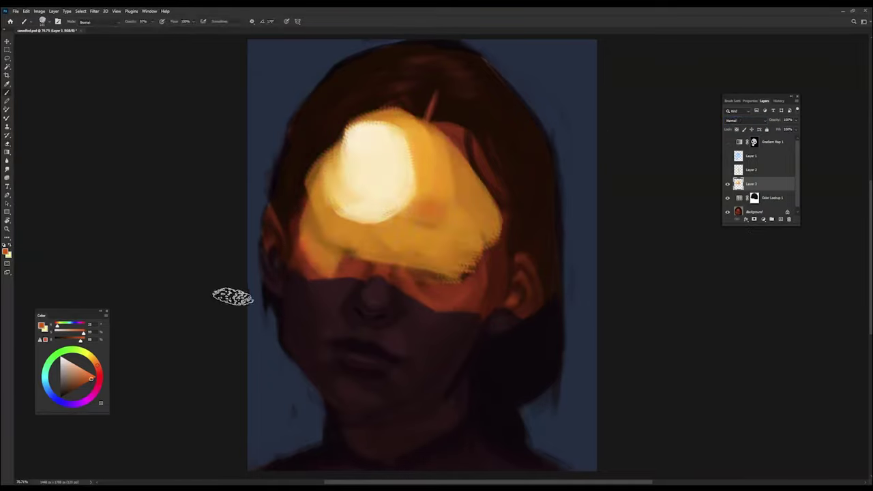
Step: Repaint the white forehead highlight in smooth sampled orange and cream strokes
{"action": "key", "text": "b"}
{"action": "left_click", "coordinate": [348, 189], "text": "alt"}
{"action": "mouse_move", "coordinate": [348, 189]}
{"action": "left_mouse_down"}
{"action": "mouse_move", "coordinate": [402, 137]}
{"action": "mouse_move", "coordinate": [389, 126]}
{"action": "mouse_move", "coordinate": [422, 122]}
{"action": "mouse_move", "coordinate": [361, 191]}
{"action": "left_mouse_up"}
{"action": "left_click", "coordinate": [382, 136], "text": "alt"}
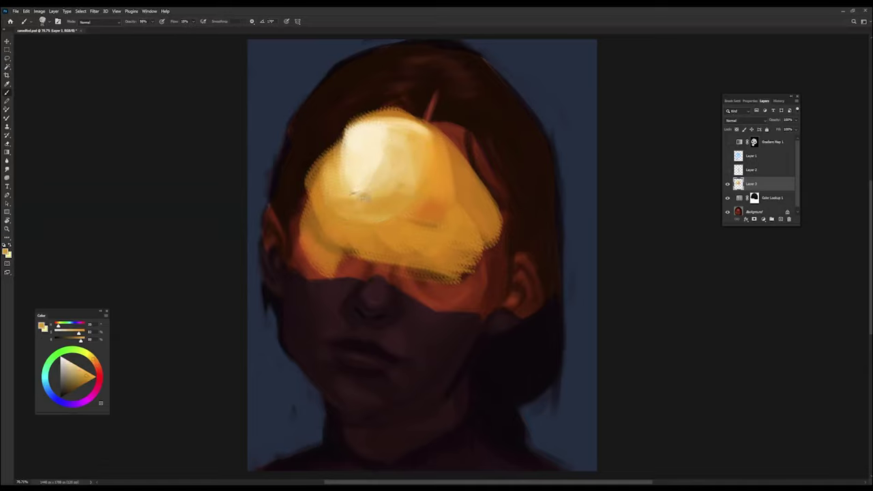
{"action": "left_click_drag", "start_coordinate": [368, 157], "coordinate": [347, 195]}
{"action": "mouse_move", "coordinate": [320, 164]}
{"action": "left_mouse_down"}
{"action": "mouse_move", "coordinate": [410, 113]}
{"action": "mouse_move", "coordinate": [450, 164]}
{"action": "left_mouse_up"}
Step: Add cream and yellow highlights on the hair and tidy the glow's lower edge in orange
{"action": "left_click_drag", "start_coordinate": [431, 126], "coordinate": [463, 179]}
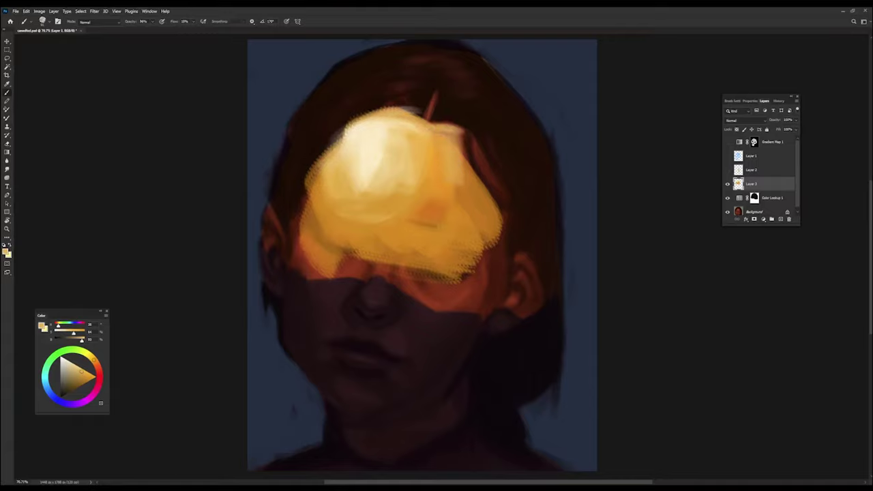
{"action": "mouse_move", "coordinate": [471, 134]}
{"action": "left_mouse_down"}
{"action": "mouse_move", "coordinate": [494, 205]}
{"action": "mouse_move", "coordinate": [501, 193]}
{"action": "mouse_move", "coordinate": [481, 266]}
{"action": "mouse_move", "coordinate": [294, 245]}
{"action": "mouse_move", "coordinate": [324, 273]}
{"action": "mouse_move", "coordinate": [389, 263]}
{"action": "left_mouse_up"}
{"action": "left_click", "coordinate": [470, 279], "text": "alt"}
{"action": "left_click", "coordinate": [372, 172], "text": "alt"}
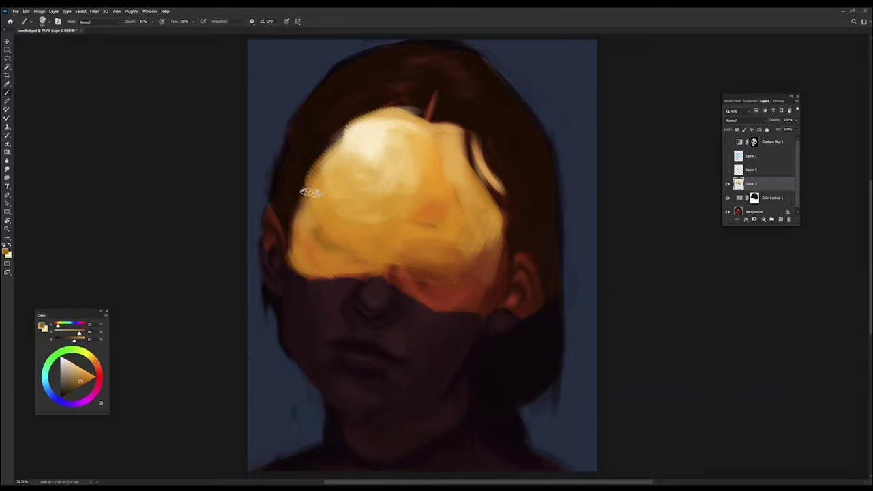
{"action": "mouse_move", "coordinate": [267, 208]}
{"action": "left_mouse_down"}
{"action": "mouse_move", "coordinate": [279, 235]}
{"action": "mouse_move", "coordinate": [303, 134]}
{"action": "mouse_move", "coordinate": [351, 98]}
{"action": "mouse_move", "coordinate": [444, 116]}
{"action": "mouse_move", "coordinate": [471, 146]}
{"action": "mouse_move", "coordinate": [502, 155]}
{"action": "left_mouse_up"}
{"action": "left_click", "coordinate": [372, 160], "text": "alt"}
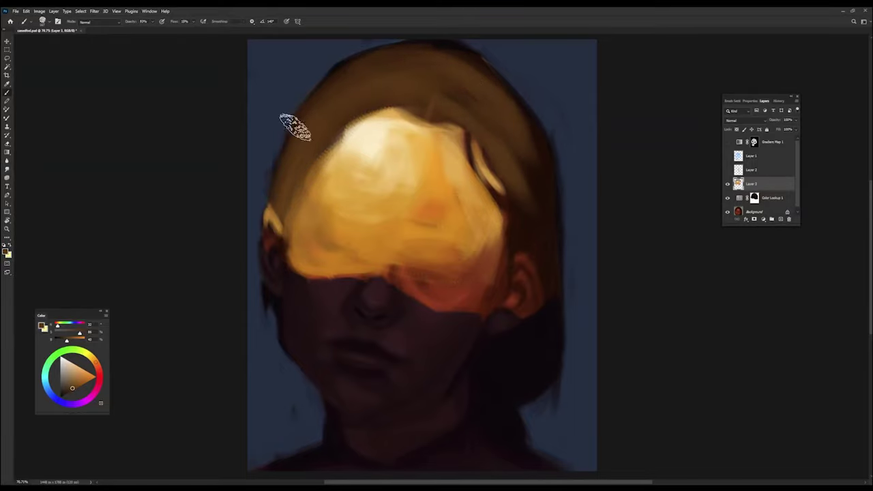
Step: Smooth the forehead and brow with lighter tan-orange sampled from the glow
{"action": "left_click", "coordinate": [358, 93], "text": "alt"}
{"action": "left_click_drag", "start_coordinate": [341, 188], "coordinate": [436, 225]}
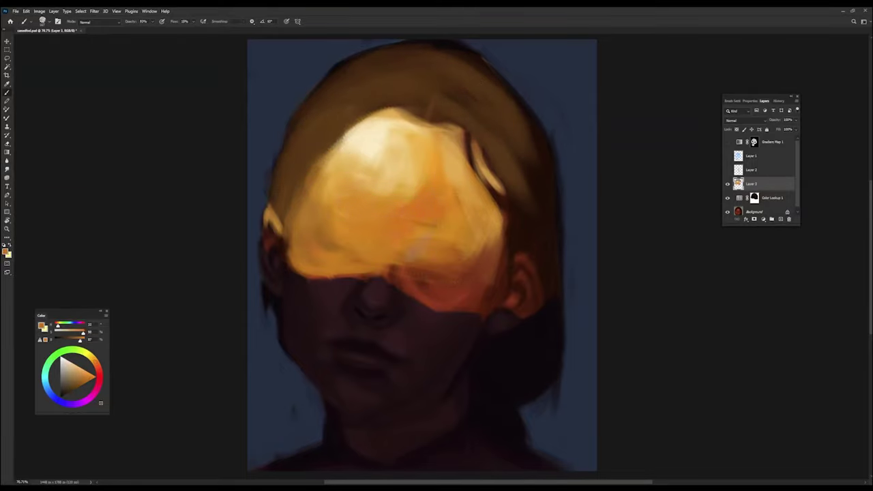
{"action": "mouse_move", "coordinate": [402, 254]}
{"action": "left_mouse_down"}
{"action": "mouse_move", "coordinate": [478, 293]}
{"action": "mouse_move", "coordinate": [398, 253]}
{"action": "mouse_move", "coordinate": [475, 244]}
{"action": "mouse_move", "coordinate": [528, 297]}
{"action": "left_mouse_up"}
{"action": "left_click", "coordinate": [452, 283], "text": "alt"}
{"action": "left_click", "coordinate": [435, 221], "text": "alt"}
{"action": "left_click", "coordinate": [499, 262], "text": "alt"}
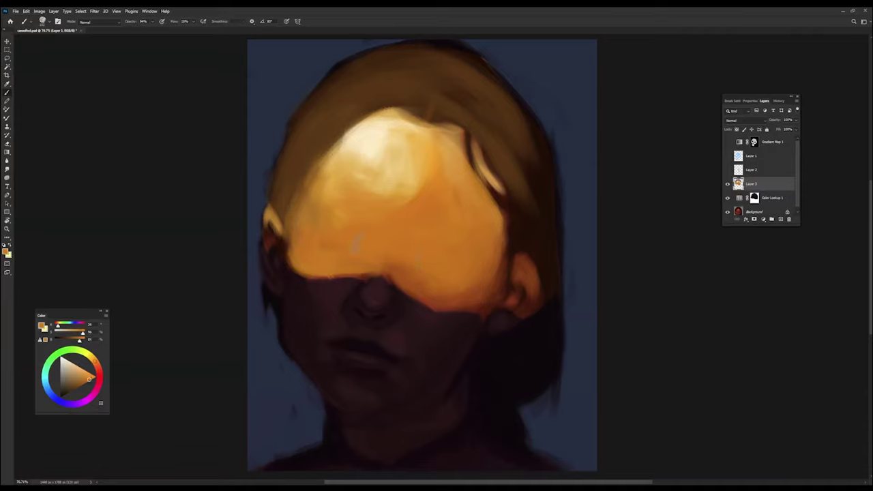
Step: Paint a saturated red-orange rim along the shadow edge, plus two paler orange dabs
{"action": "left_click", "coordinate": [310, 281], "text": "alt"}
{"action": "mouse_move", "coordinate": [290, 270]}
{"action": "left_mouse_down"}
{"action": "mouse_move", "coordinate": [523, 283]}
{"action": "mouse_move", "coordinate": [522, 294]}
{"action": "left_mouse_up"}
{"action": "left_click_drag", "start_coordinate": [264, 234], "coordinate": [270, 227]}
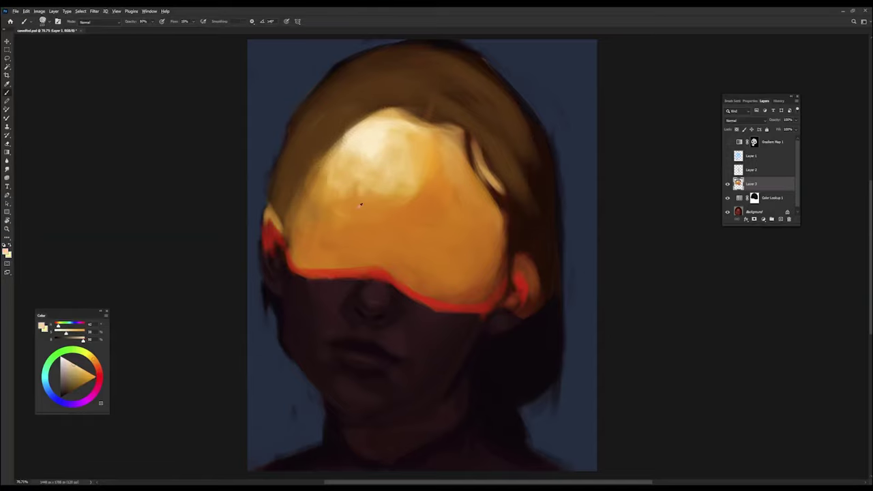
{"action": "left_click", "coordinate": [388, 175], "text": "alt"}
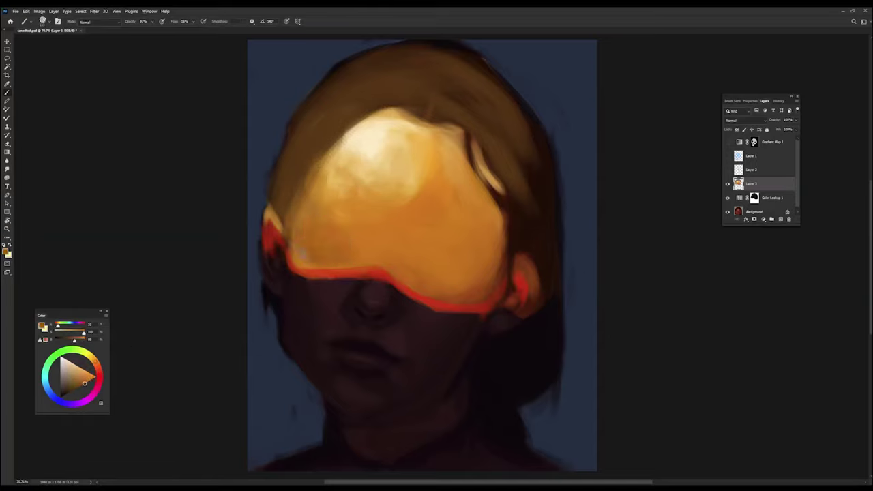
{"action": "left_click", "coordinate": [429, 249], "text": "alt"}
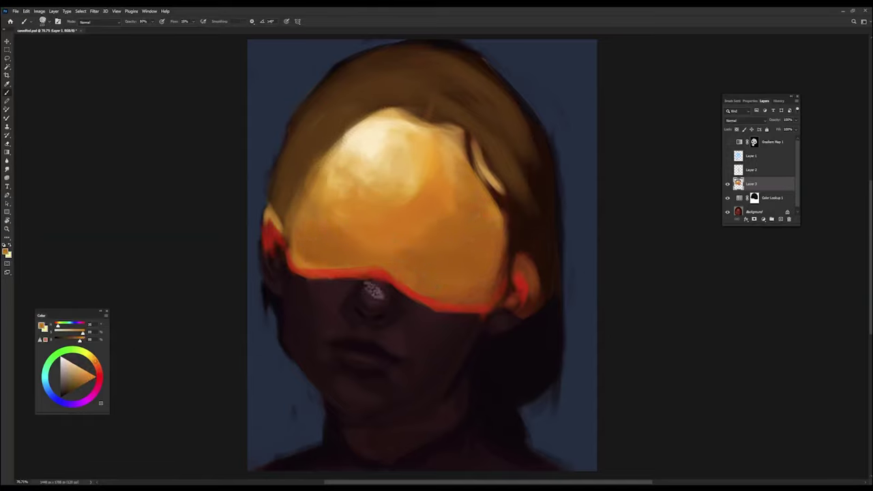
{"action": "left_click_drag", "start_coordinate": [319, 240], "coordinate": [343, 240]}
{"action": "left_click_drag", "start_coordinate": [440, 259], "coordinate": [458, 259]}
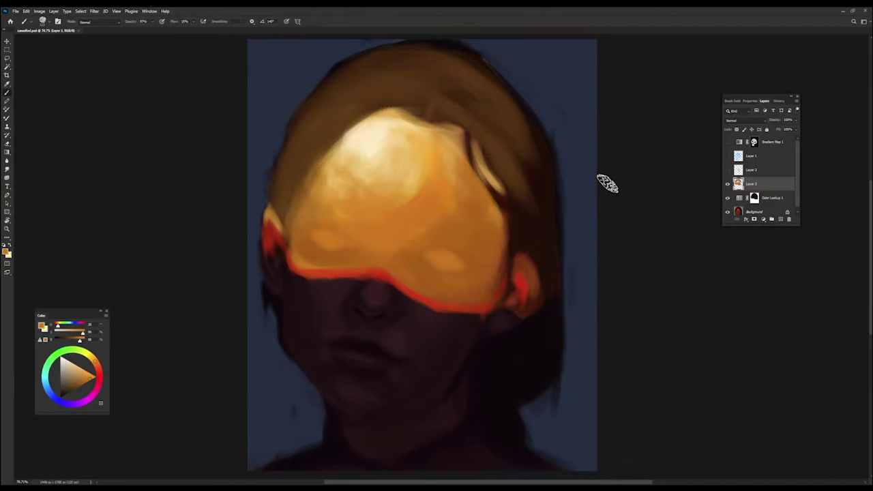
Step: Cycle the glow layer's blend mode to Soft Light so the closed eyes show through
{"action": "key", "text": "Down"}
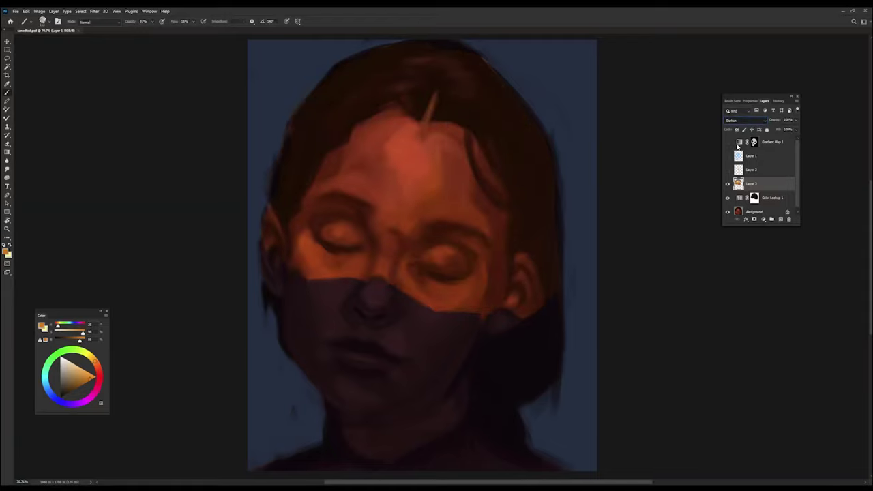
{"action": "key", "text": "Down"}
{"action": "key", "text": "Down"}
{"action": "key", "text": "Down"}
{"action": "key", "text": "Down"}
{"action": "key", "text": "Down"}
{"action": "key", "text": "Down"}
{"action": "key", "text": "Down"}
{"action": "key", "text": "Down"}
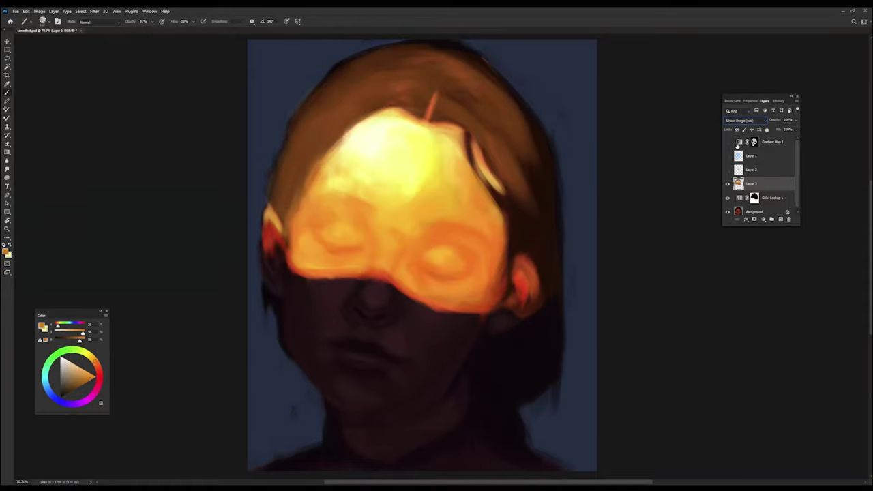
{"action": "key", "text": "Down"}
{"action": "key", "text": "Down"}
{"action": "key", "text": "Down"}
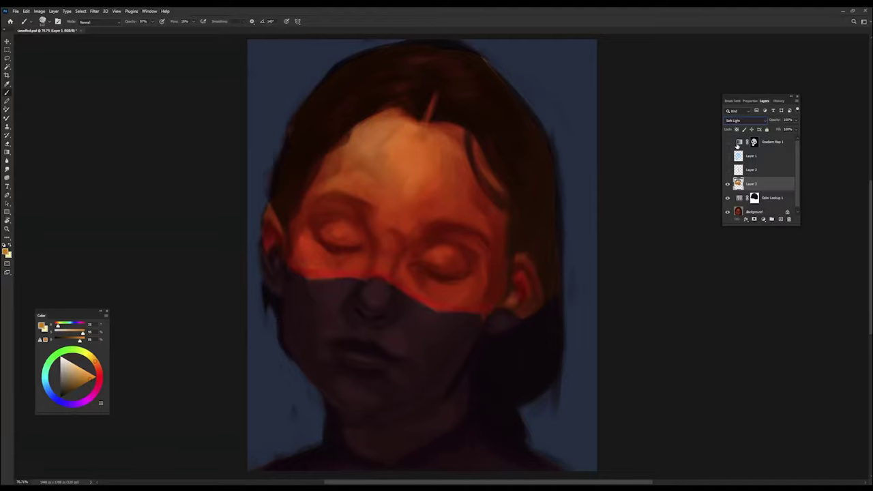
Step: Brush warm tan and light beige over the top-left background
{"action": "mouse_move", "coordinate": [227, 215]}
{"action": "left_mouse_down"}
{"action": "mouse_move", "coordinate": [327, 60]}
{"action": "mouse_move", "coordinate": [248, 96]}
{"action": "left_mouse_up"}
{"action": "mouse_move", "coordinate": [249, 156]}
{"action": "left_mouse_down"}
{"action": "mouse_move", "coordinate": [259, 89]}
{"action": "mouse_move", "coordinate": [301, 86]}
{"action": "left_mouse_up"}
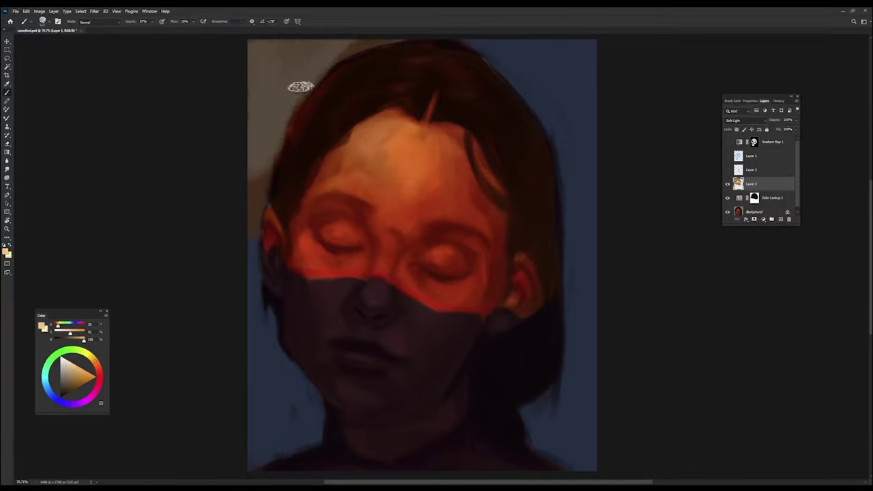
{"action": "left_click_drag", "start_coordinate": [255, 183], "coordinate": [247, 230]}
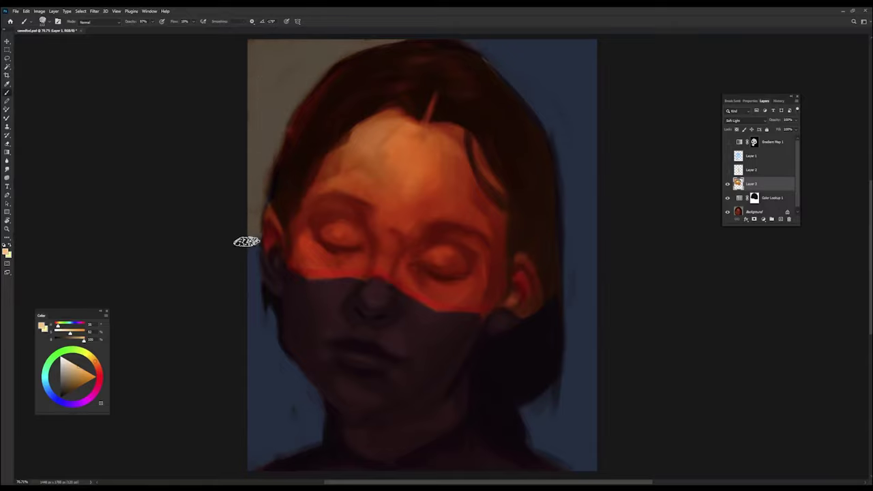
Step: On a new layer, paint light beige over the top-left background and top-right corner
{"action": "key", "text": "ctrl+shift+alt+n"}
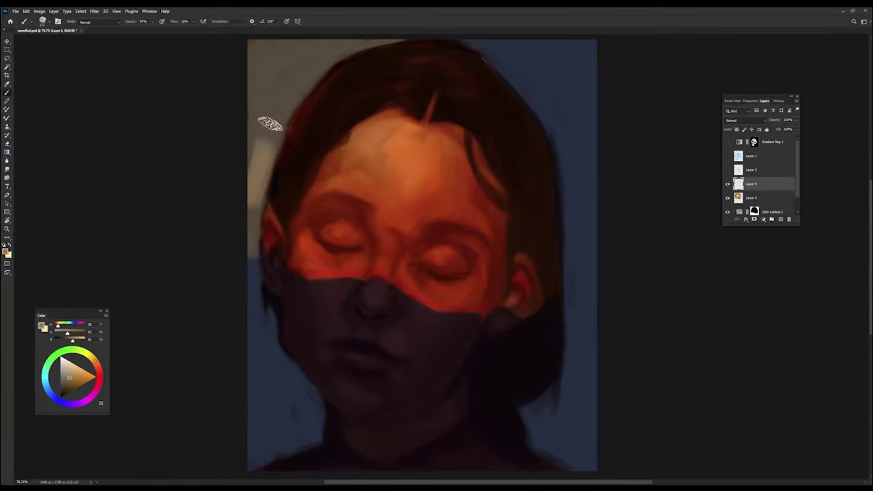
{"action": "mouse_move", "coordinate": [253, 163]}
{"action": "left_mouse_down"}
{"action": "mouse_move", "coordinate": [261, 86]}
{"action": "mouse_move", "coordinate": [289, 88]}
{"action": "mouse_move", "coordinate": [253, 64]}
{"action": "mouse_move", "coordinate": [395, 34]}
{"action": "left_mouse_up"}
{"action": "left_click_drag", "start_coordinate": [307, 82], "coordinate": [382, 47]}
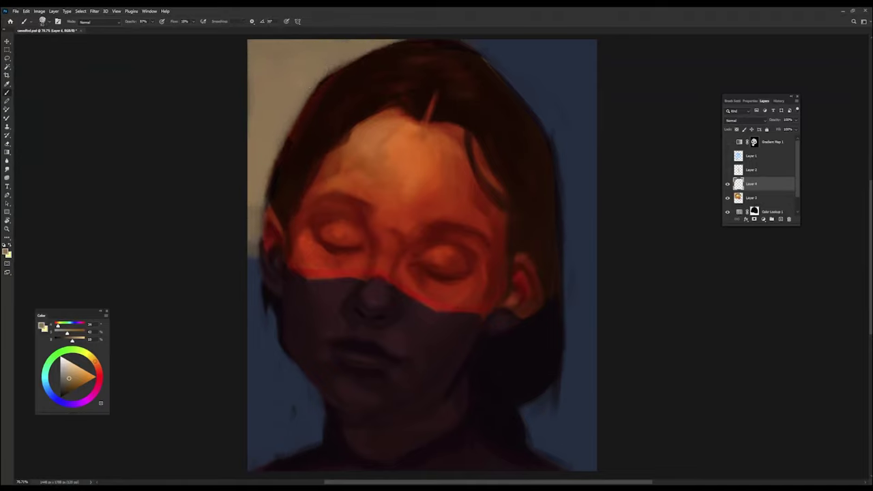
{"action": "mouse_move", "coordinate": [597, 61]}
{"action": "left_mouse_down"}
{"action": "mouse_move", "coordinate": [579, 43]}
{"action": "mouse_move", "coordinate": [594, 71]}
{"action": "mouse_move", "coordinate": [595, 99]}
{"action": "left_mouse_up"}
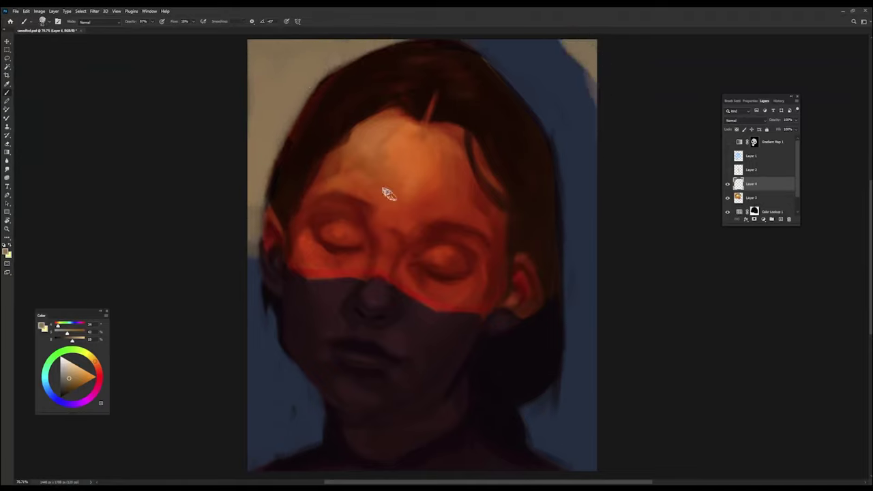
Step: Brush a pale highlight across the upper-left forehead and lighten the right canvas edge
{"action": "left_click_drag", "start_coordinate": [324, 167], "coordinate": [372, 119]}
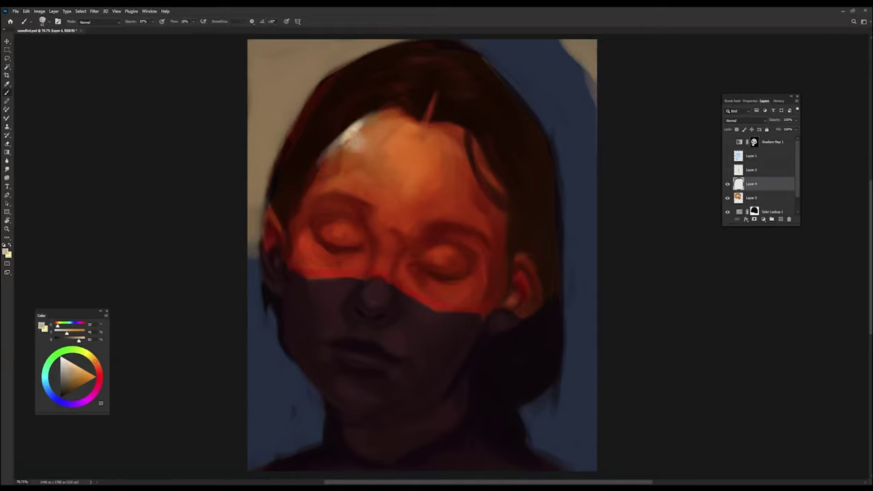
{"action": "left_click_drag", "start_coordinate": [348, 154], "coordinate": [372, 150]}
{"action": "left_click_drag", "start_coordinate": [387, 115], "coordinate": [336, 163]}
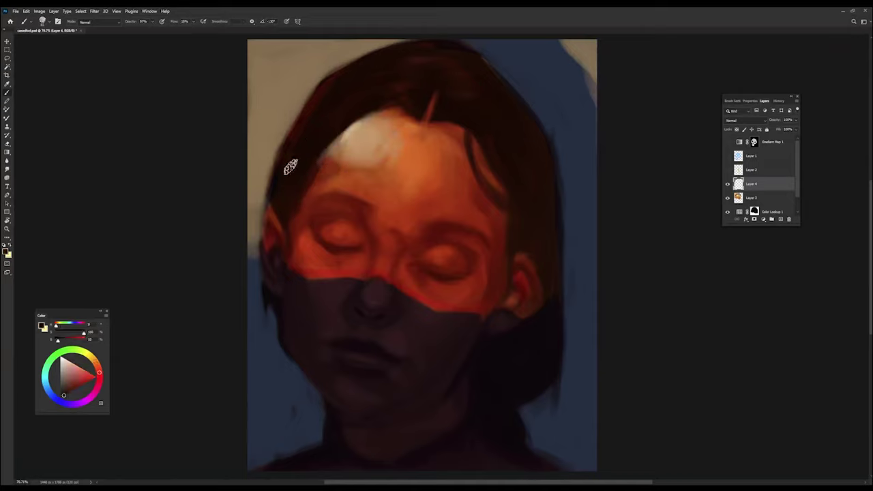
{"action": "left_click", "coordinate": [594, 77], "text": "alt"}
{"action": "left_click_drag", "start_coordinate": [592, 51], "coordinate": [588, 133]}
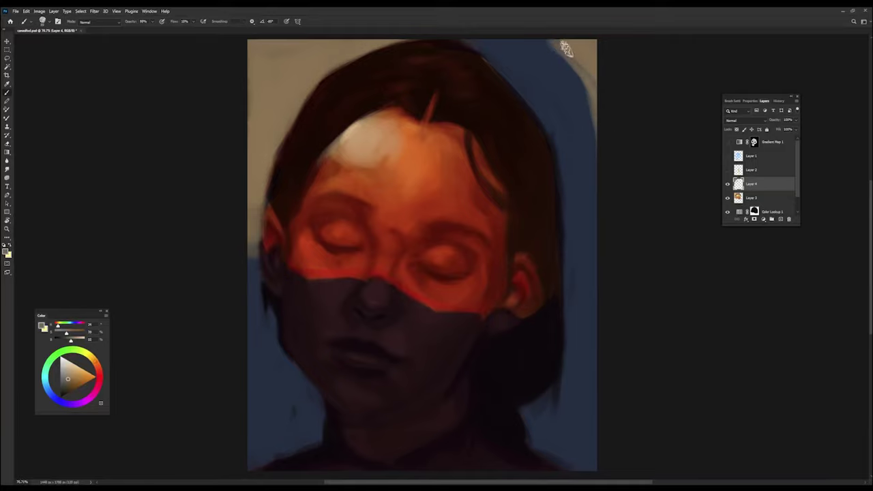
{"action": "left_click", "coordinate": [331, 185], "text": "alt"}
{"action": "left_click_drag", "start_coordinate": [341, 154], "coordinate": [317, 176]}
{"action": "left_click_drag", "start_coordinate": [378, 166], "coordinate": [402, 164]}
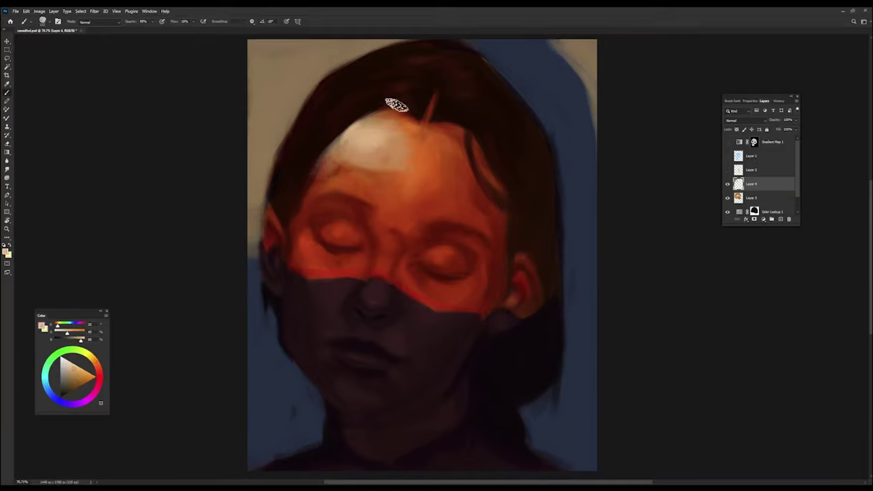
Step: Paint dark brown and a lighter strand into the hair above the forehead
{"action": "left_click", "coordinate": [353, 97], "text": "alt"}
{"action": "left_click_drag", "start_coordinate": [345, 107], "coordinate": [349, 99]}
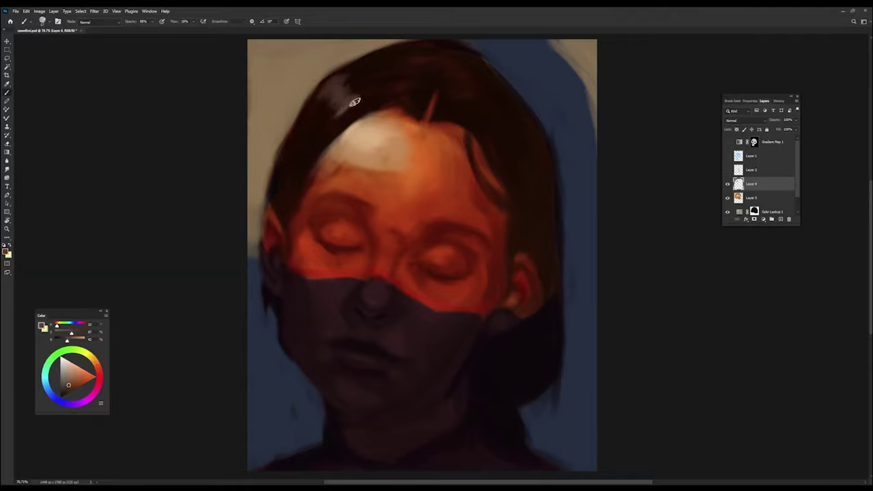
{"action": "left_click", "coordinate": [347, 102], "text": "alt"}
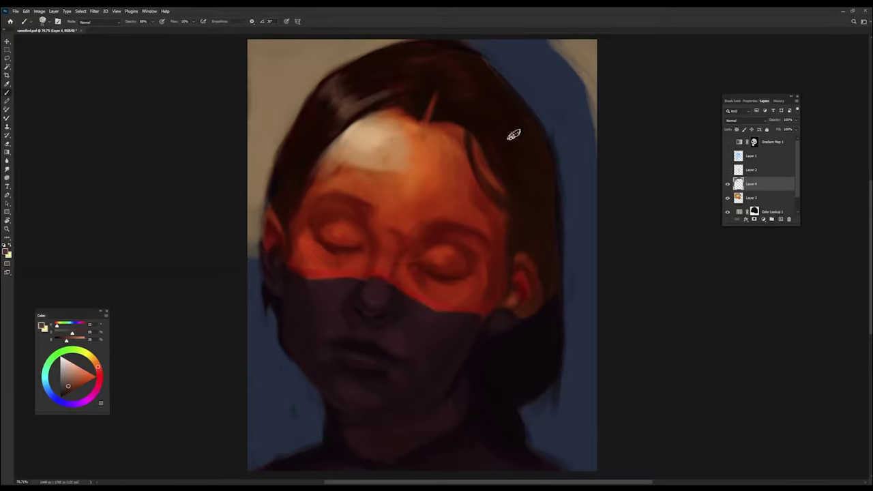
{"action": "left_click", "coordinate": [350, 113], "text": "alt"}
{"action": "left_click_drag", "start_coordinate": [340, 113], "coordinate": [346, 93]}
Step: Add light highlights on the left eyelid, left brow and forehead between the brows
{"action": "left_click", "coordinate": [377, 140], "text": "alt"}
{"action": "left_click_drag", "start_coordinate": [326, 227], "coordinate": [341, 232]}
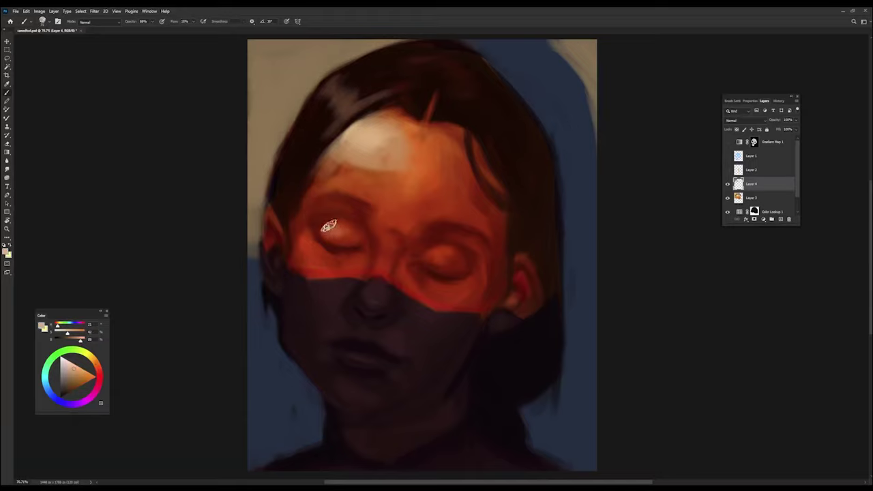
{"action": "left_click", "coordinate": [333, 228], "text": "alt"}
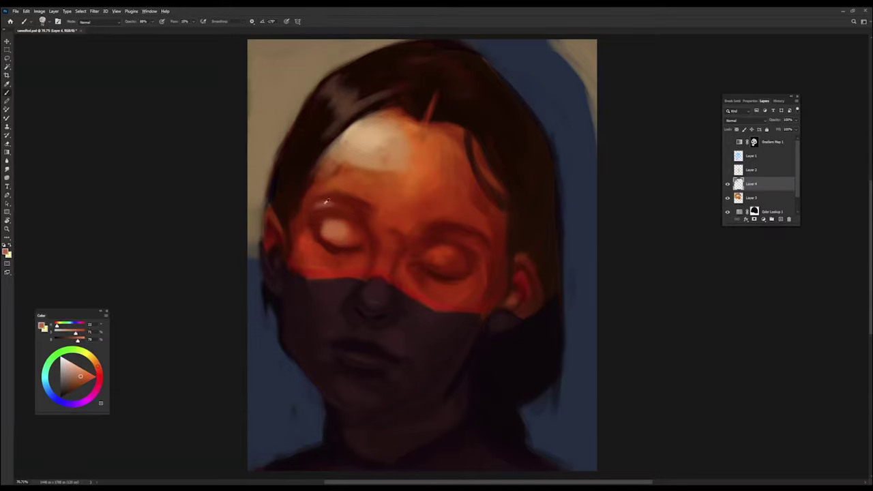
{"action": "left_click_drag", "start_coordinate": [326, 202], "coordinate": [310, 205]}
{"action": "left_click", "coordinate": [325, 176], "text": "alt"}
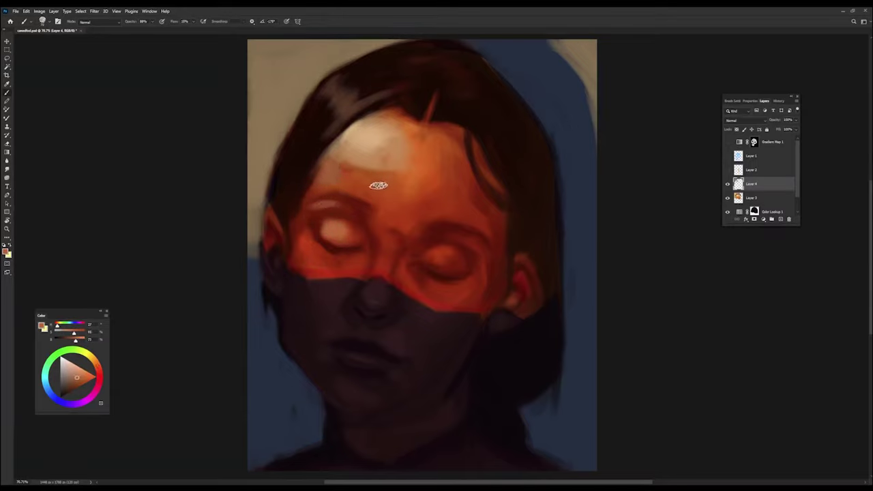
{"action": "left_click", "coordinate": [348, 160], "text": "alt"}
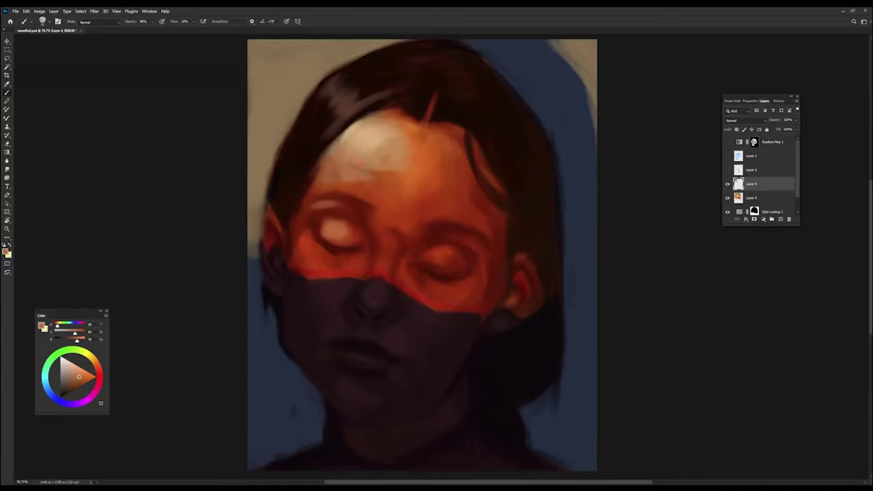
{"action": "left_click_drag", "start_coordinate": [369, 175], "coordinate": [392, 178]}
Step: Sample the left eyelid's light peach and brighten the right eyelid with it
{"action": "left_click", "coordinate": [316, 255], "text": "alt"}
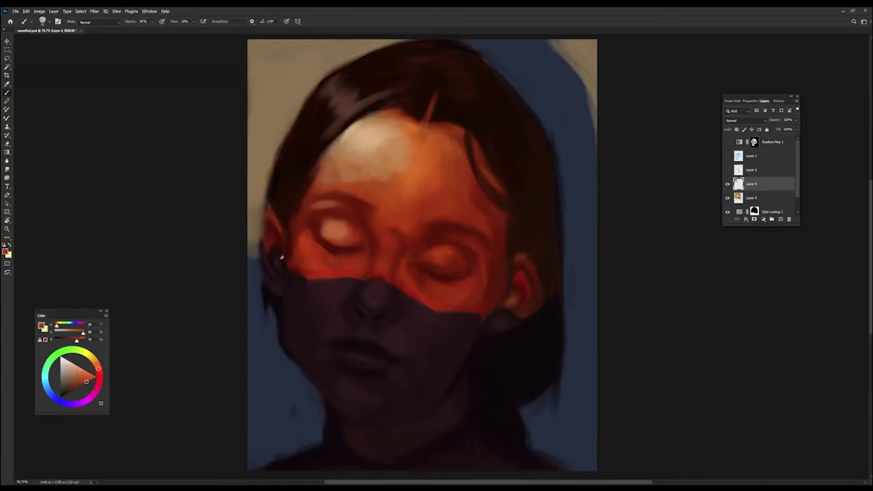
{"action": "left_click", "coordinate": [319, 204], "text": "alt"}
{"action": "left_click", "coordinate": [516, 243], "text": "alt"}
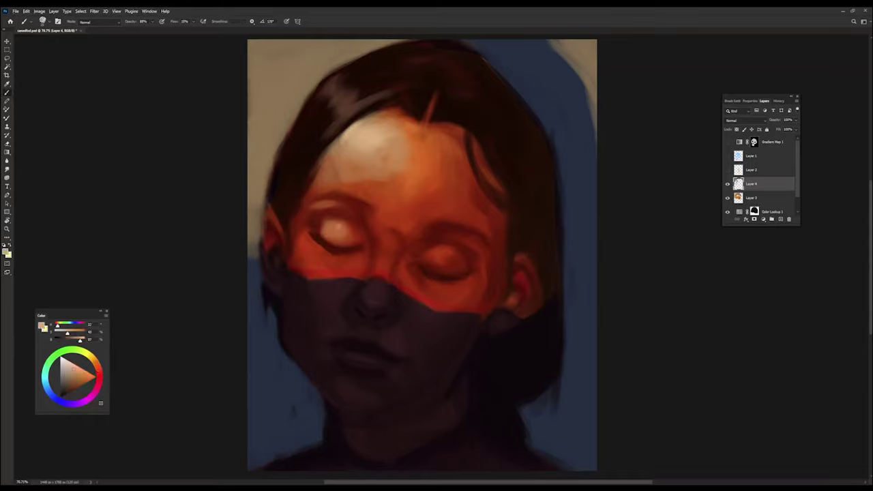
{"action": "left_click", "coordinate": [322, 225], "text": "alt"}
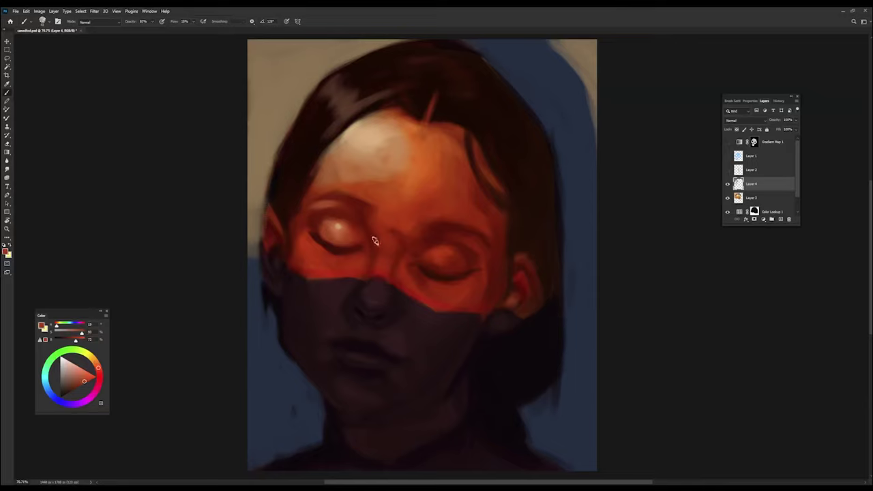
{"action": "left_click", "coordinate": [345, 221], "text": "alt"}
{"action": "left_click_drag", "start_coordinate": [451, 251], "coordinate": [437, 259]}
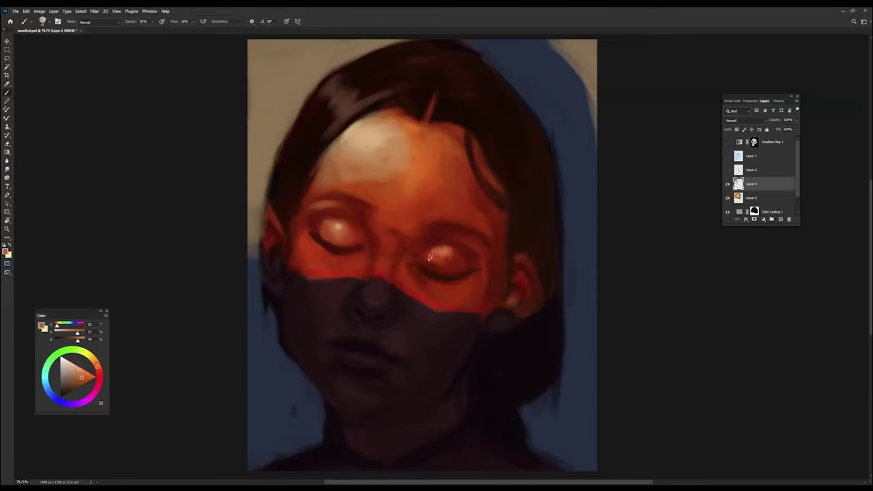
{"action": "left_click", "coordinate": [450, 265], "text": "alt"}
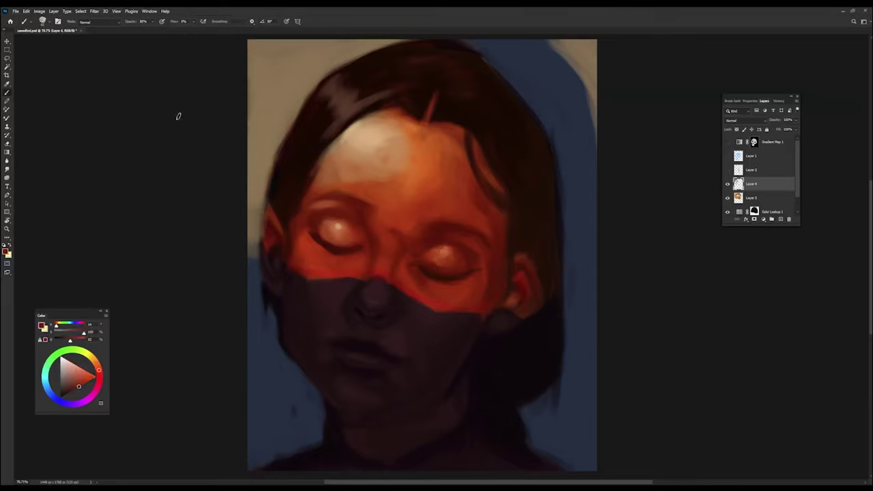
Step: Sample light peach, near-black brown, beige and magenta-brown tones for the hair strands
{"action": "left_click", "coordinate": [373, 181], "text": "alt"}
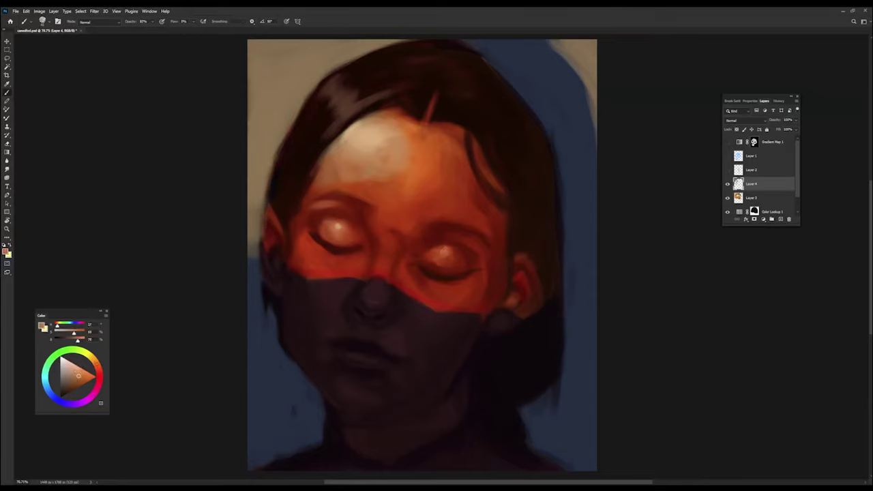
{"action": "left_click", "coordinate": [420, 98], "text": "alt"}
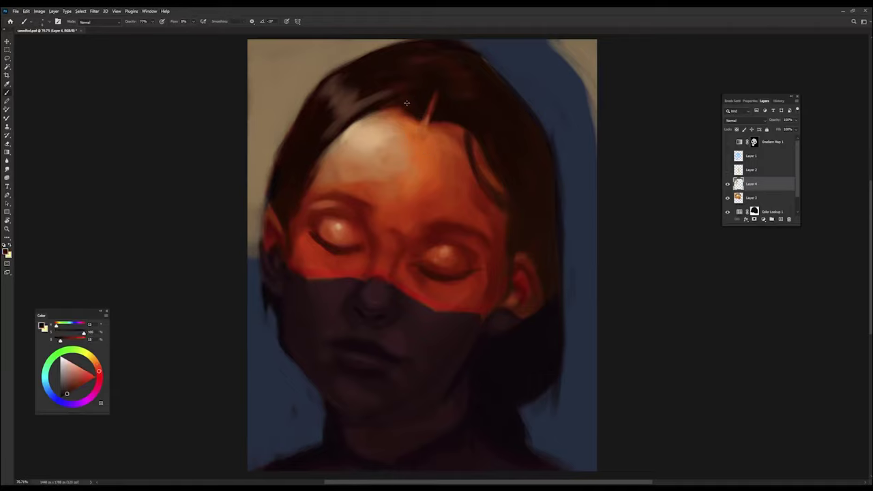
{"action": "left_click", "coordinate": [258, 193], "text": "alt"}
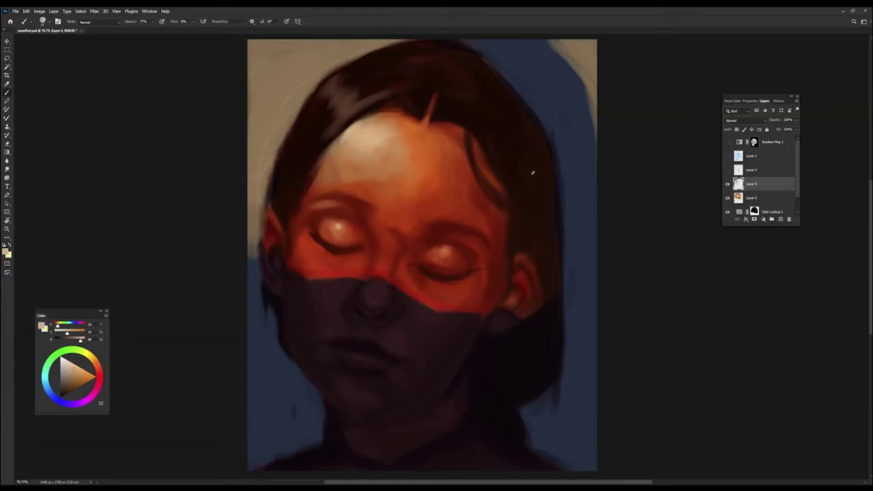
{"action": "left_click", "coordinate": [506, 109], "text": "alt"}
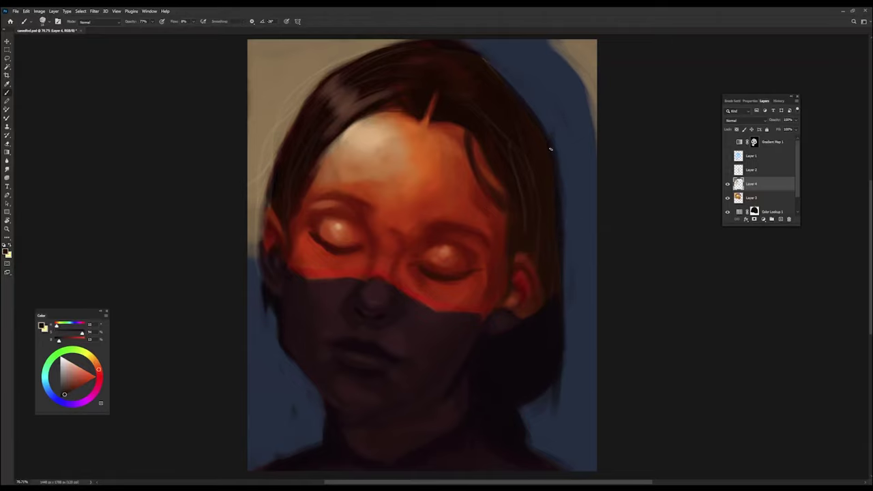
{"action": "left_click", "coordinate": [545, 225], "text": "alt"}
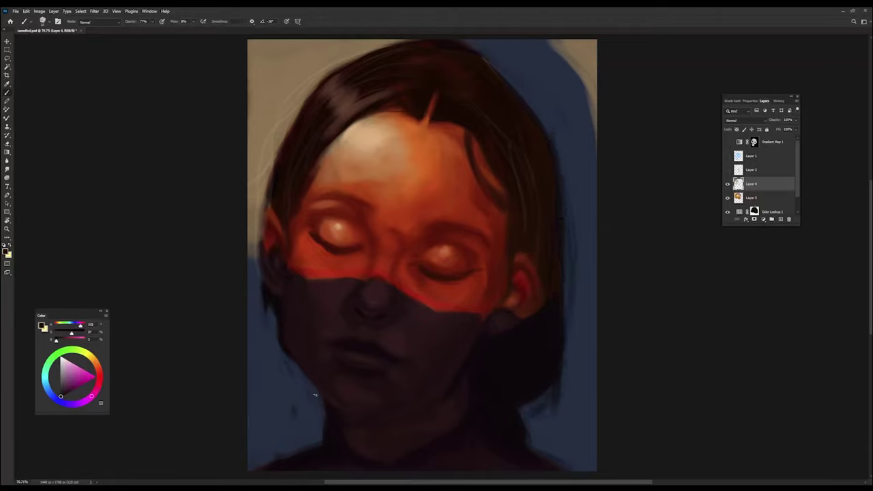
Step: Sample red-brown and orange-tan skin tones around the brow and between the eyes
{"action": "left_click", "coordinate": [357, 204], "text": "alt"}
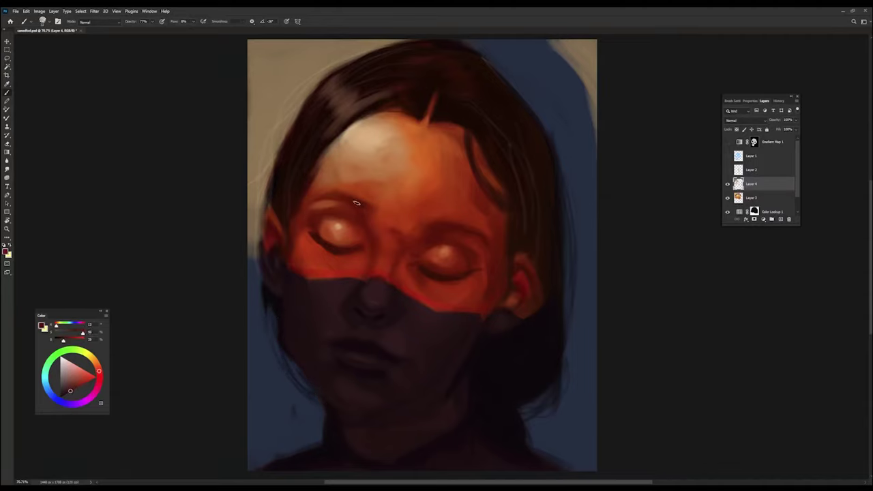
{"action": "left_click", "coordinate": [354, 190], "text": "alt"}
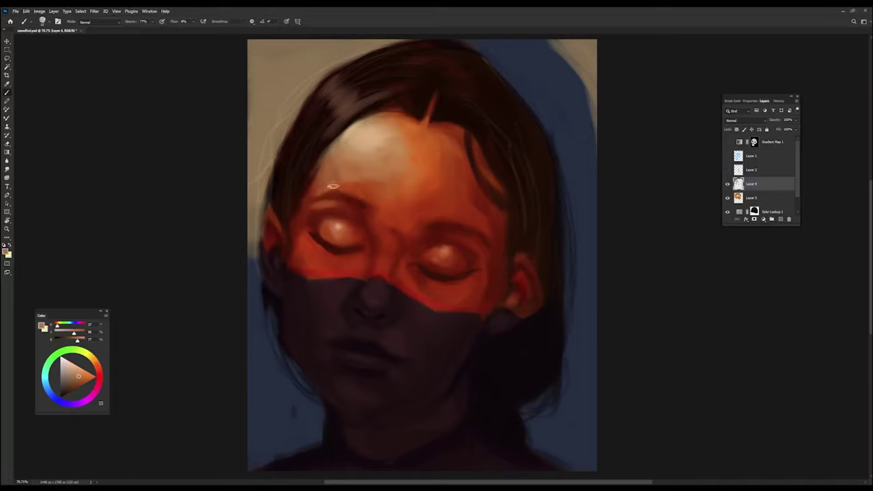
{"action": "left_click", "coordinate": [343, 165], "text": "alt"}
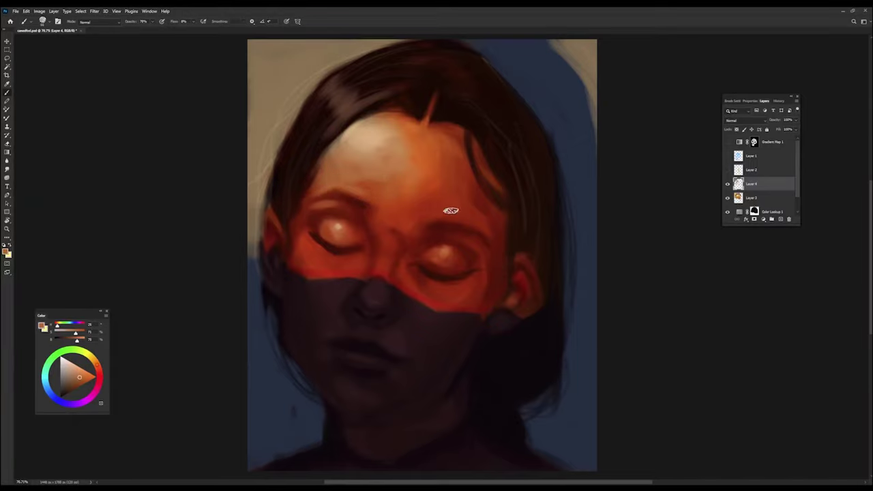
{"action": "left_click", "coordinate": [363, 205], "text": "alt"}
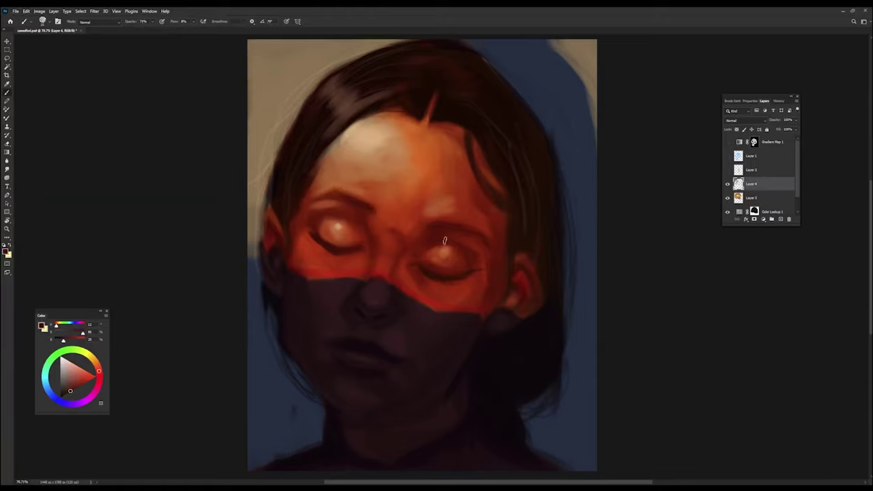
{"action": "left_click", "coordinate": [366, 259], "text": "alt"}
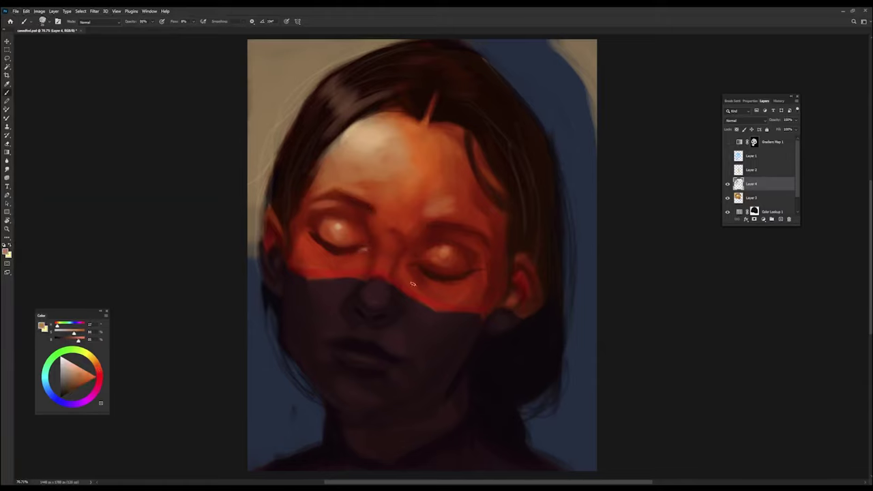
{"action": "left_click", "coordinate": [416, 240], "text": "alt"}
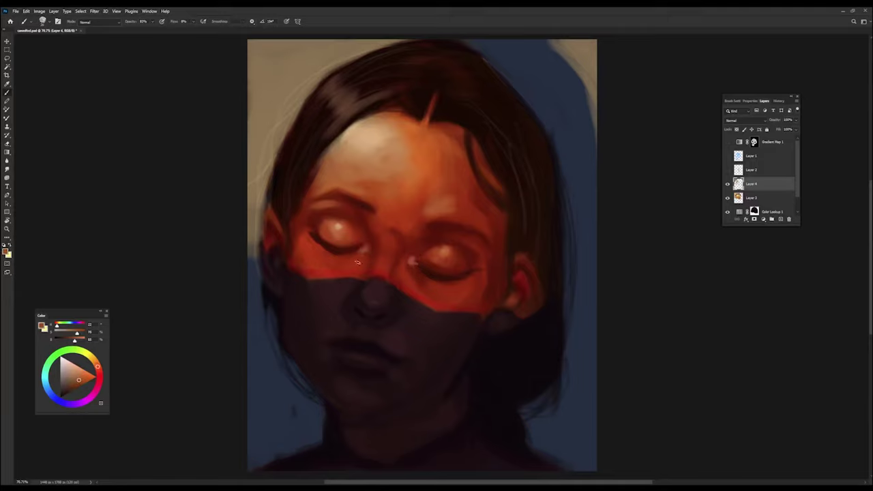
Step: Paint red along the shadow's upper edge and soften it across the cheek and jaw
{"action": "left_click", "coordinate": [298, 265], "text": "alt"}
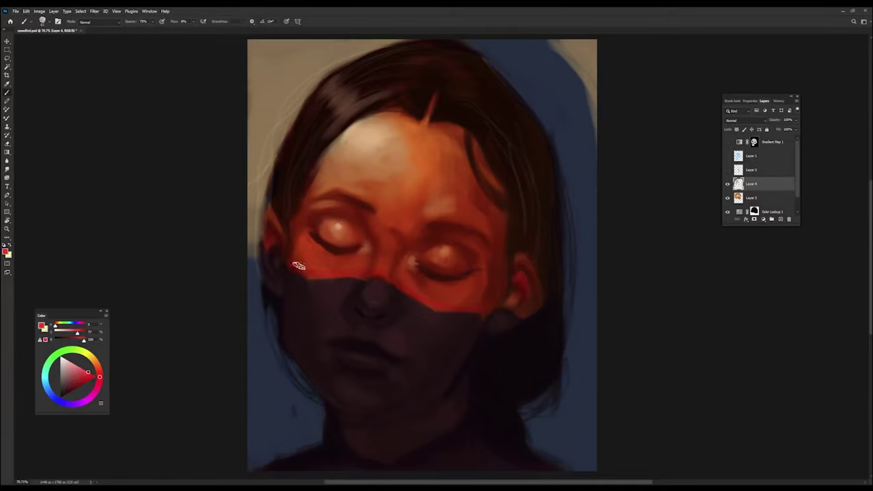
{"action": "left_click", "coordinate": [524, 273], "text": "alt"}
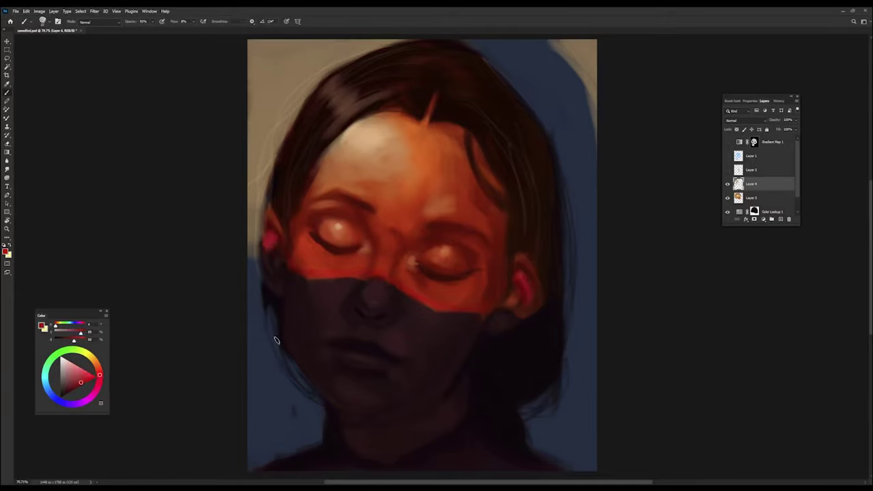
{"action": "left_click", "coordinate": [270, 210], "text": "alt"}
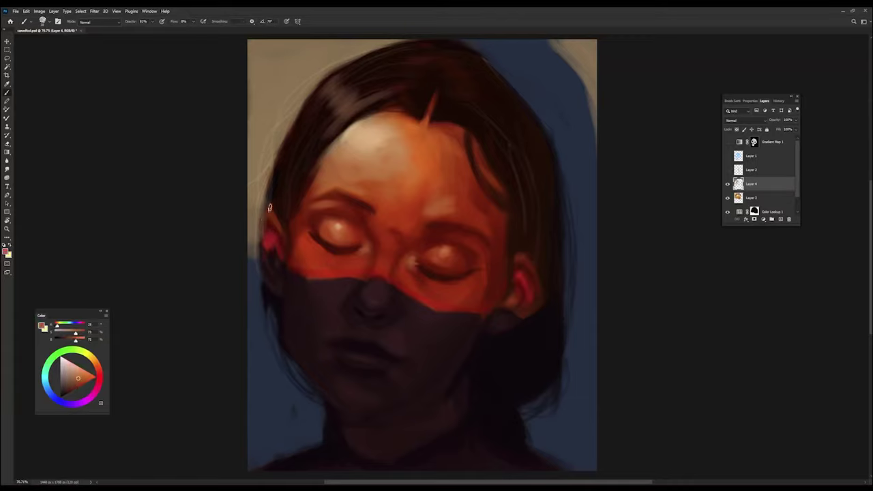
{"action": "left_click", "coordinate": [356, 375], "text": "alt"}
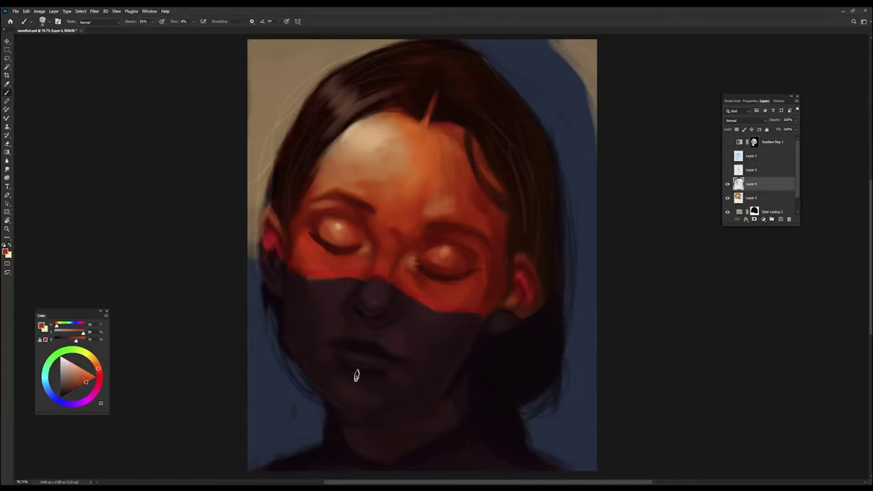
{"action": "left_click_drag", "start_coordinate": [424, 301], "coordinate": [419, 308]}
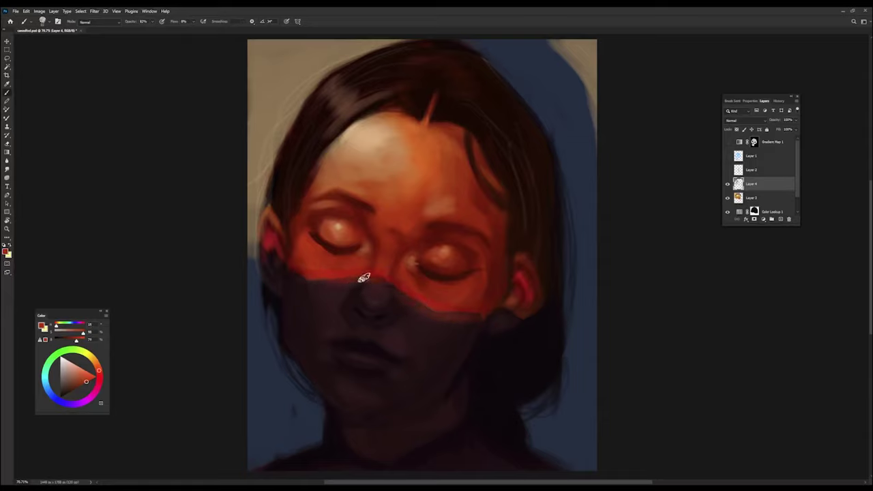
{"action": "left_click", "coordinate": [480, 305], "text": "alt"}
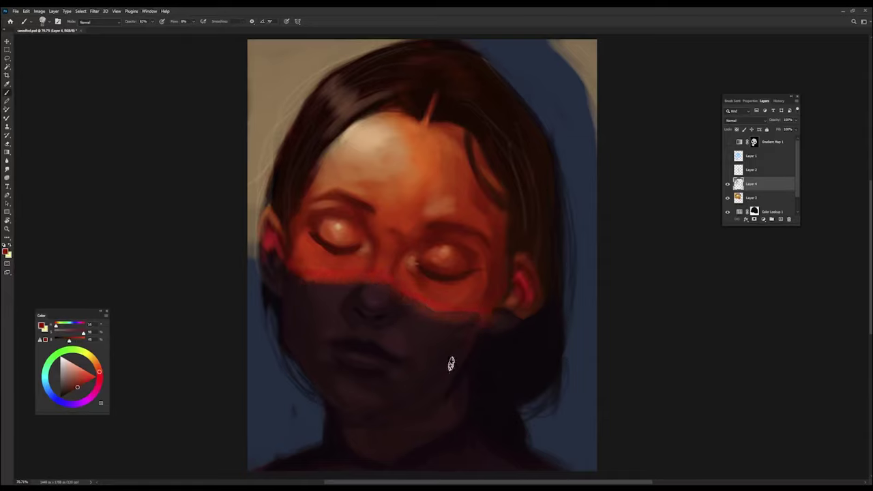
{"action": "left_click", "coordinate": [422, 390], "text": "alt"}
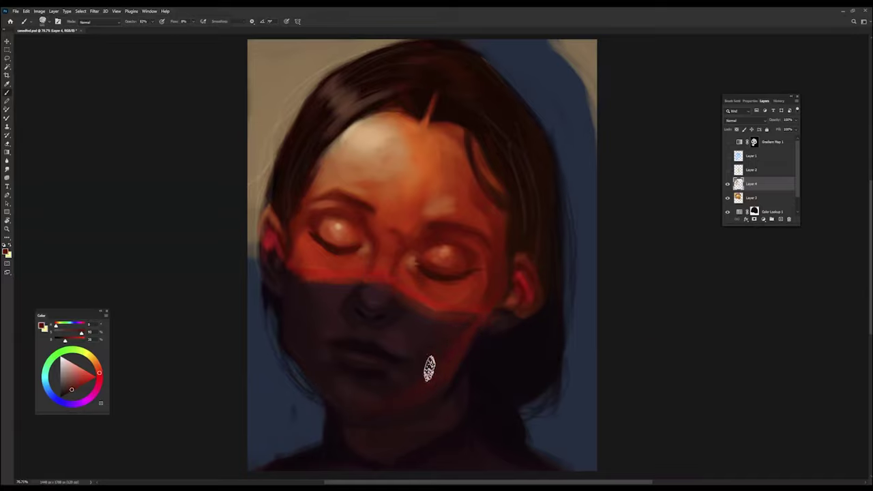
{"action": "left_click_drag", "start_coordinate": [450, 324], "coordinate": [444, 350]}
Step: Soften the red edge with the eraser, then pick forehead peach at a smaller brush size
{"action": "key", "text": "shift+b"}
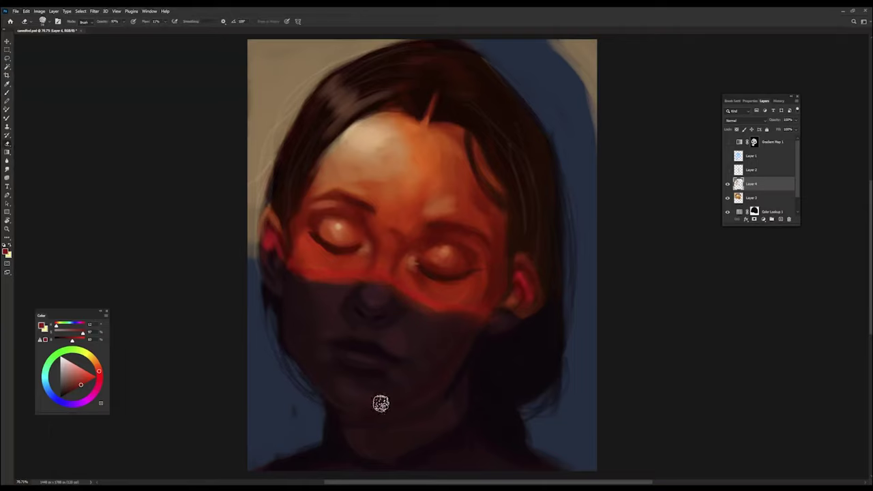
{"action": "key", "text": "b"}
{"action": "key", "text": "e"}
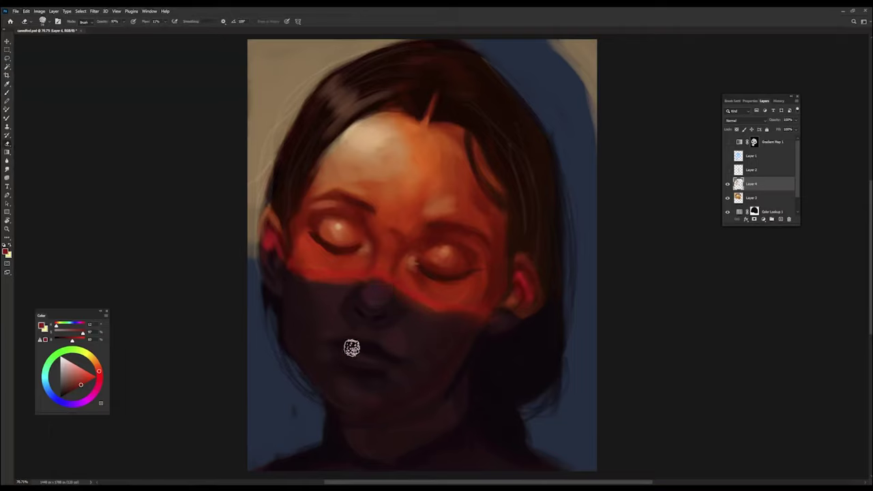
{"action": "key", "text": "b"}
{"action": "left_click", "coordinate": [455, 208], "text": "alt"}
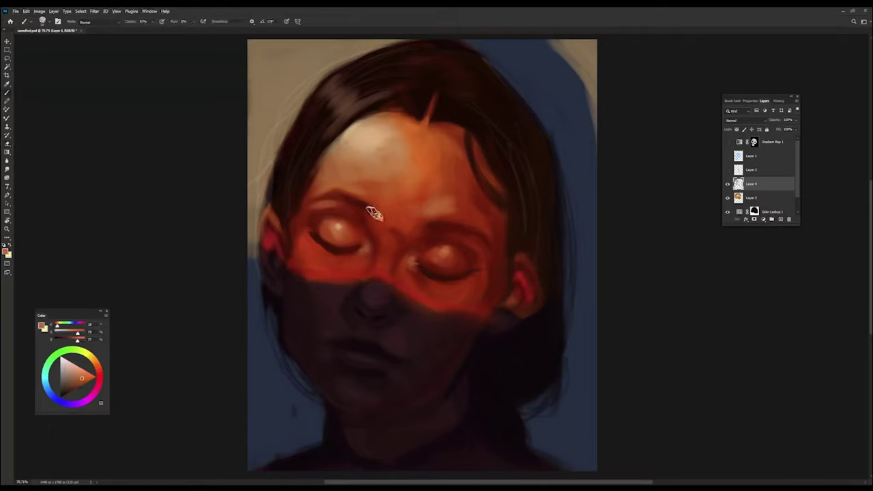
{"action": "left_click", "coordinate": [414, 196], "text": "alt"}
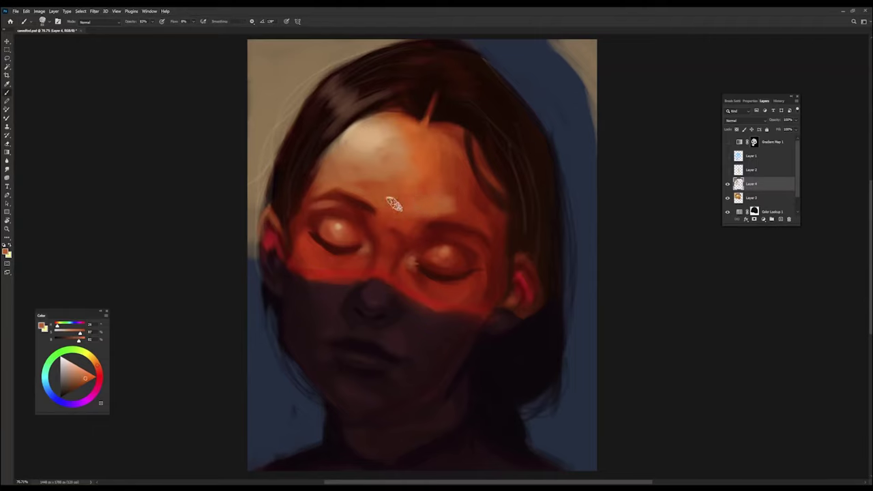
{"action": "mouse_move", "coordinate": [390, 249]}
{"action": "left_mouse_down"}
{"action": "mouse_move", "coordinate": [379, 256]}
{"action": "mouse_move", "coordinate": [383, 269]}
{"action": "left_mouse_up"}
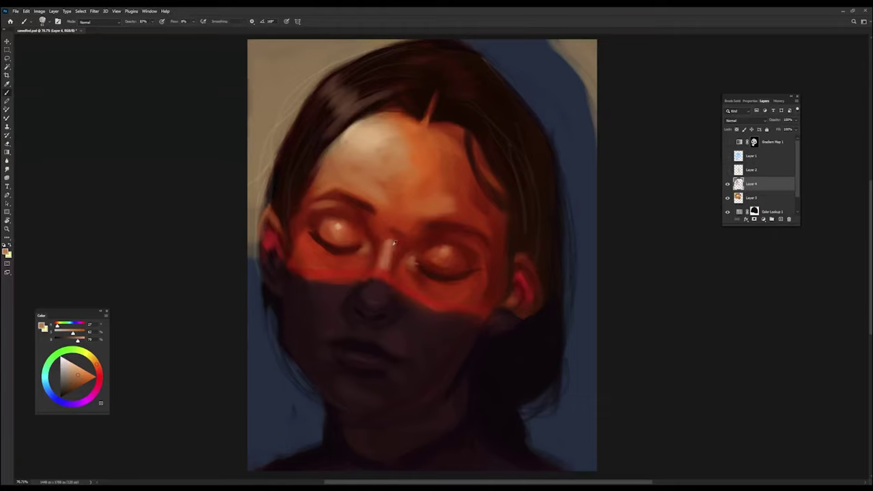
Step: Highlight the nose bridge in light peach and soften it with an enlarged eraser
{"action": "left_click", "coordinate": [389, 217], "text": "alt"}
{"action": "key", "text": "e"}
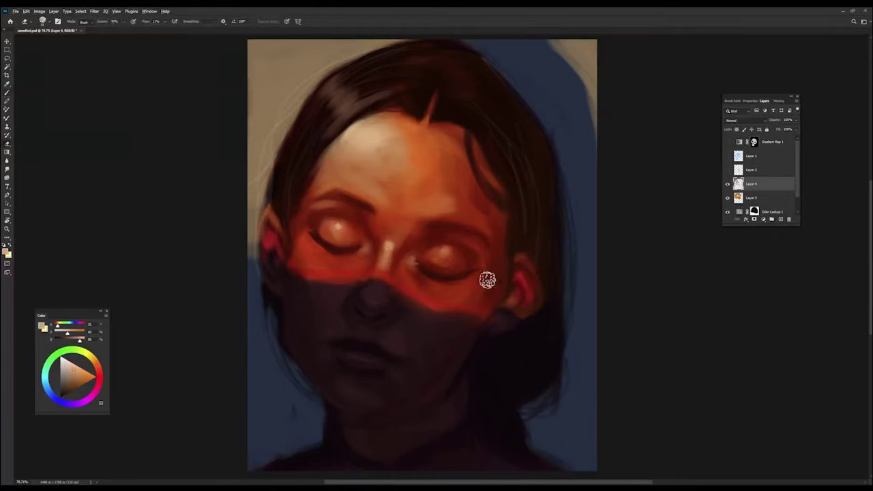
{"action": "key", "text": "b"}
{"action": "left_click", "coordinate": [401, 319], "text": "alt"}
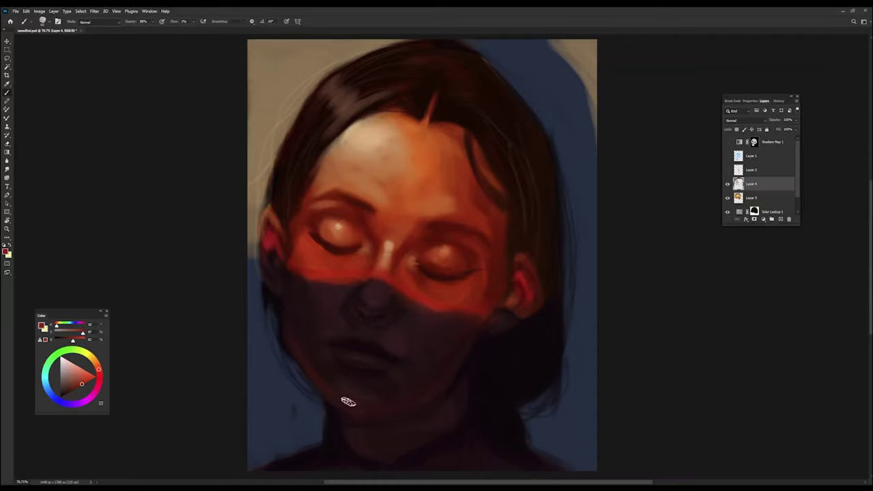
{"action": "key", "text": "e"}
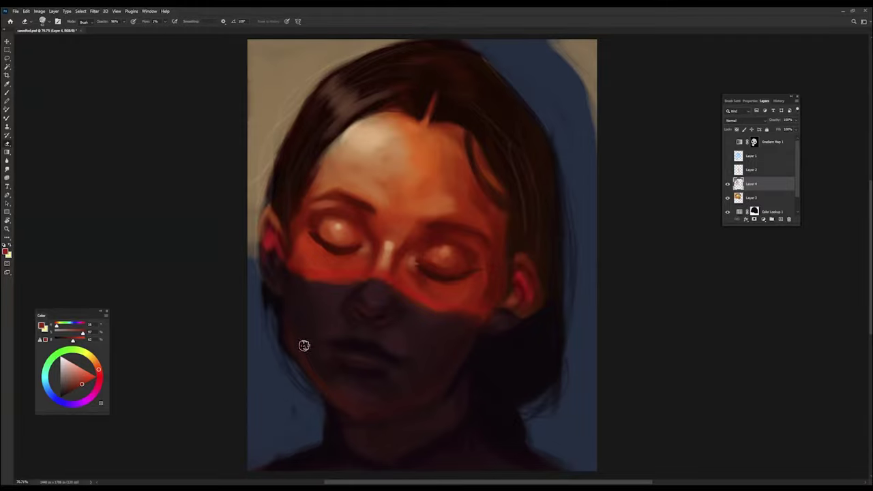
{"action": "key", "text": "bracketright"}
{"action": "key", "text": "bracketright"}
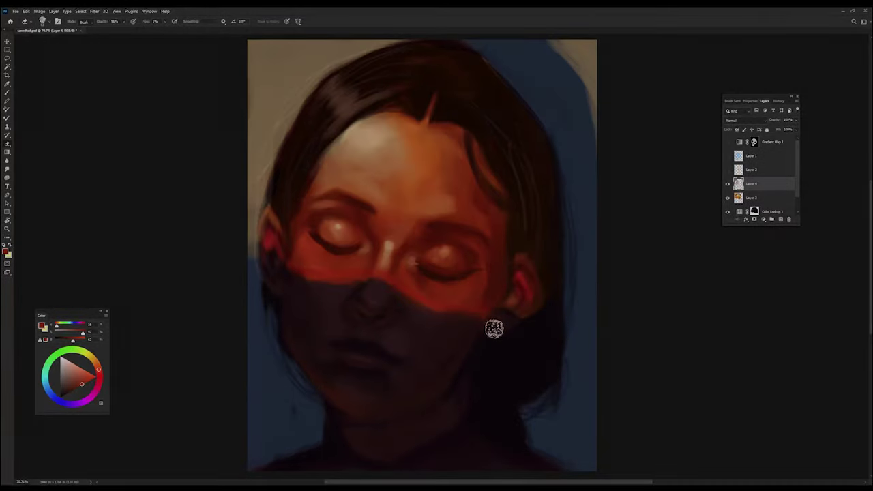